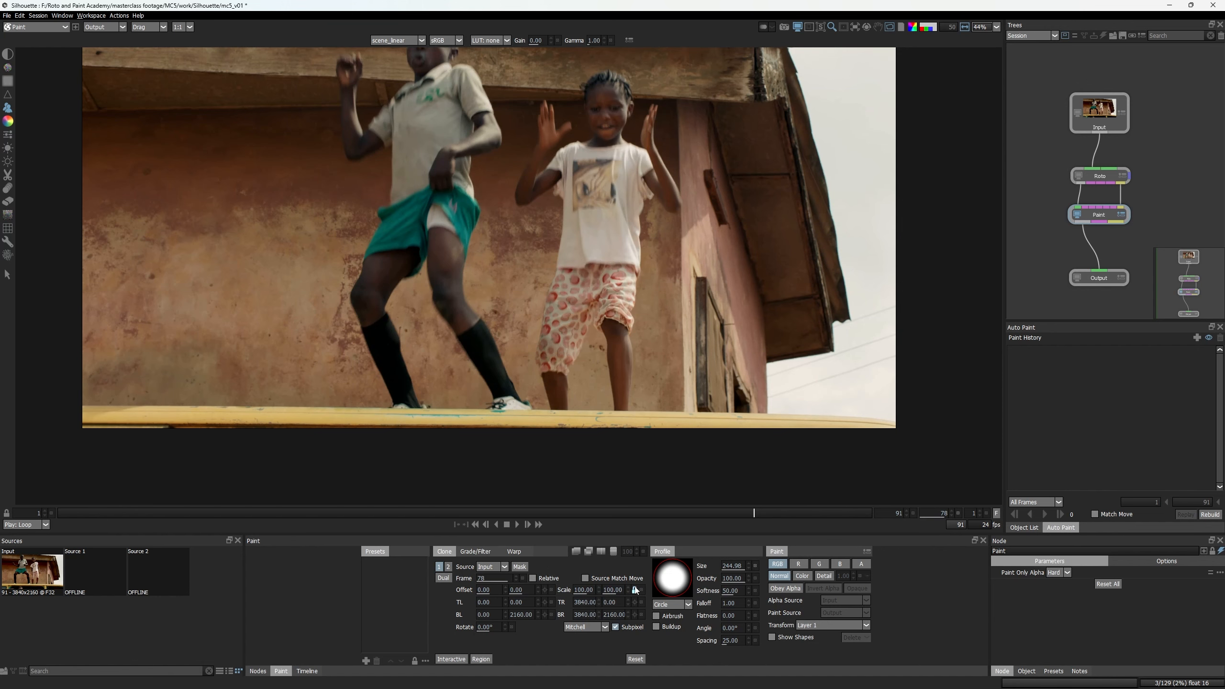
Enable Source Match Move for the clone brush and set the onion skin opacity to 50.
{"action": "left_click", "coordinate": [586, 578]}
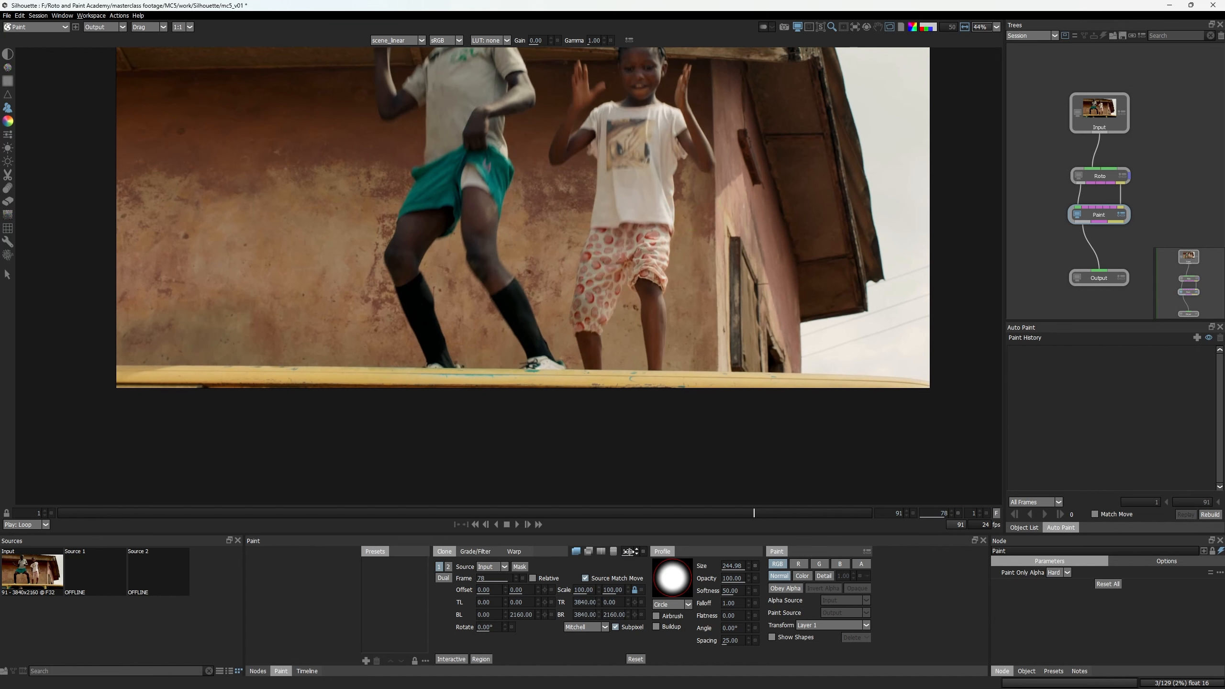
{"action": "left_click", "coordinate": [643, 551]}
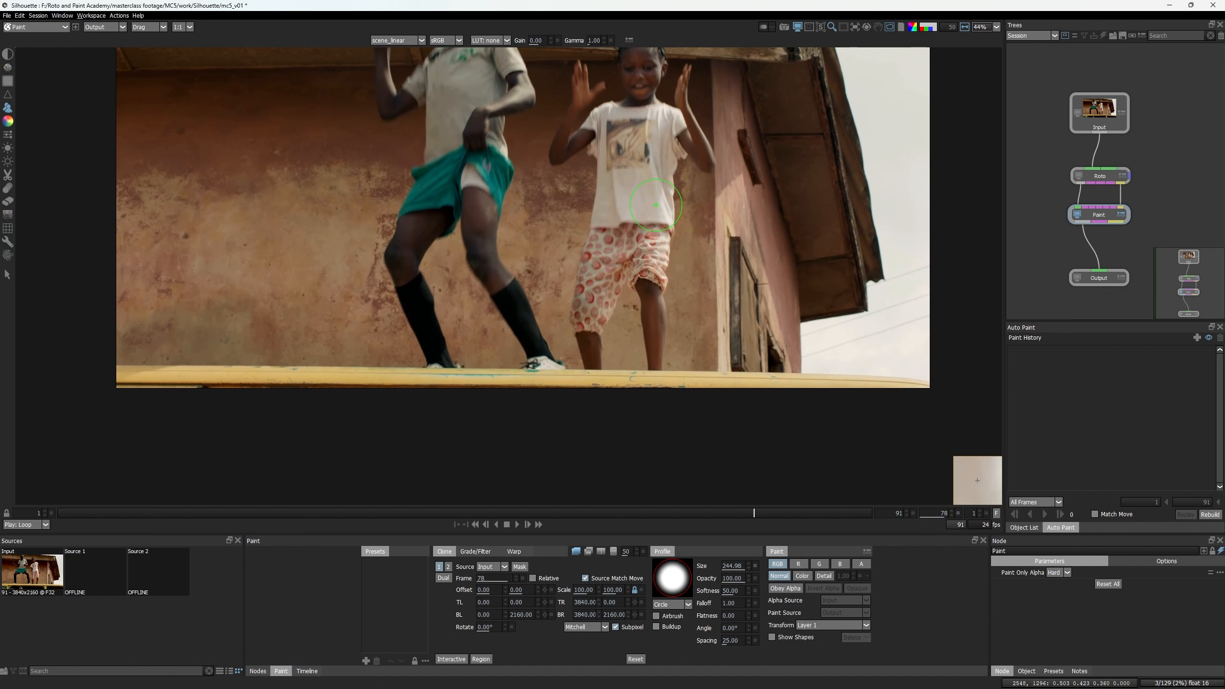
{"action": "left_click_drag", "start_coordinate": [652, 236], "coordinate": [654, 283]}
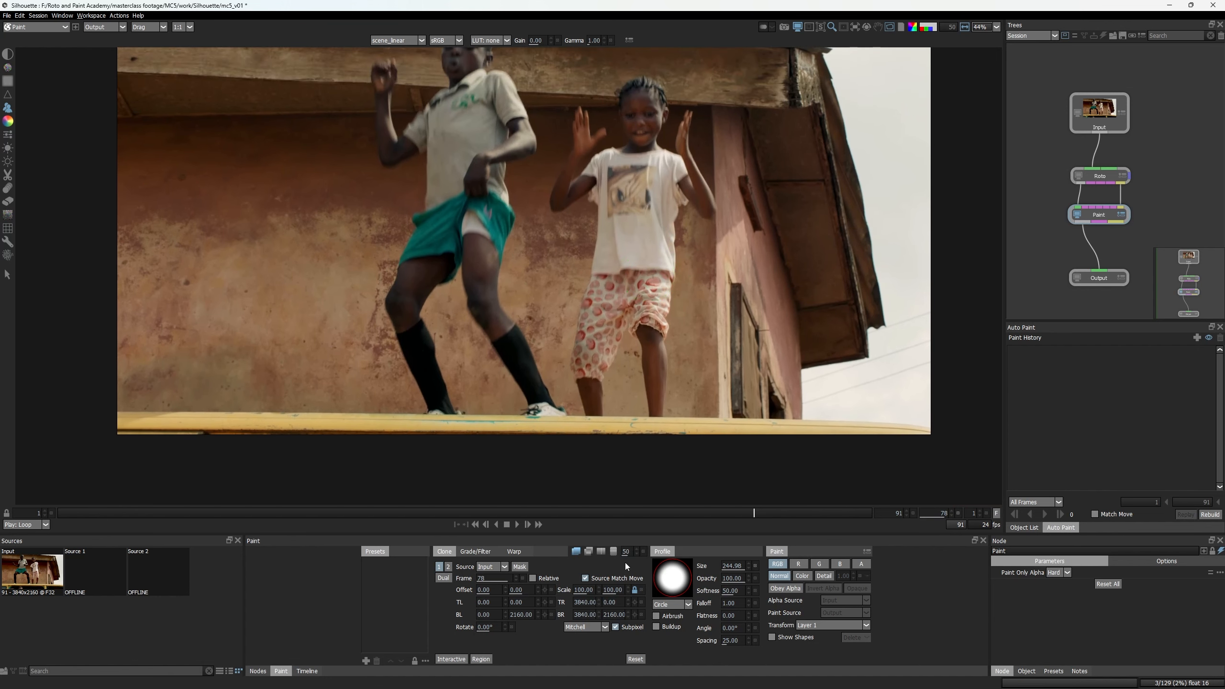
Step the clone source frame back from 78 to 66, comparing the overlaid frames for clean background.
{"action": "left_click", "coordinate": [516, 580]}
{"action": "left_click", "coordinate": [516, 581]}
{"action": "left_click", "coordinate": [516, 582]}
{"action": "left_click", "coordinate": [516, 581]}
{"action": "left_click", "coordinate": [516, 582]}
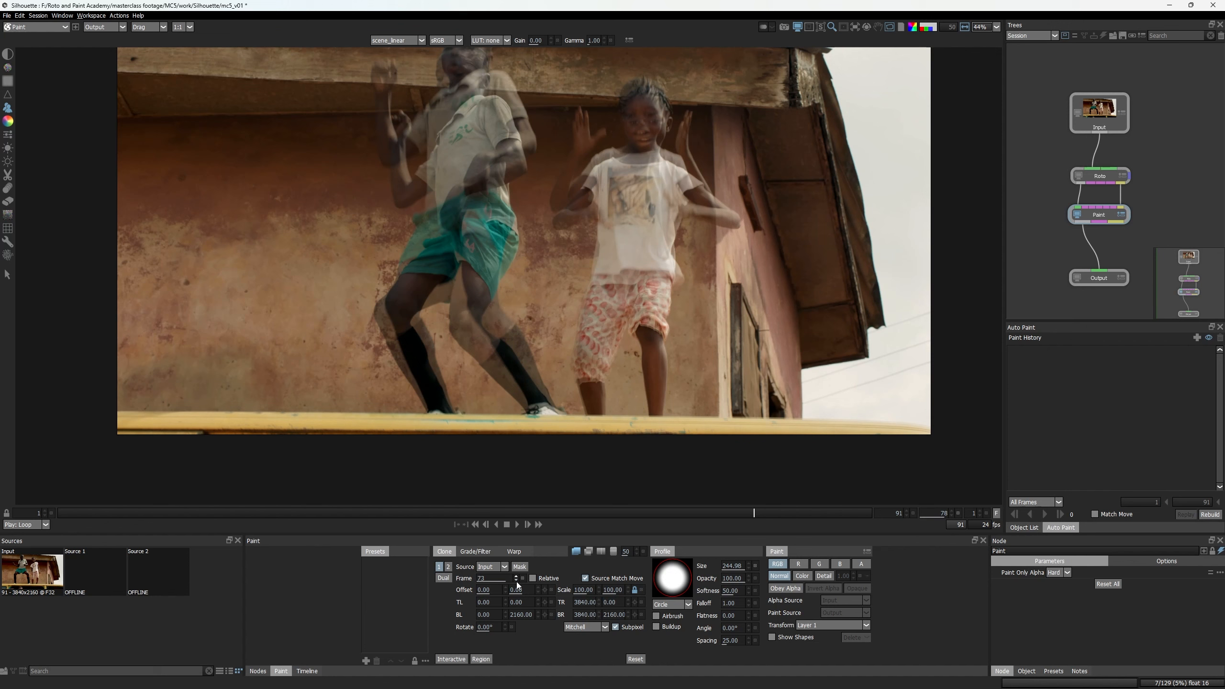
{"action": "left_click", "coordinate": [516, 582]}
{"action": "left_click", "coordinate": [517, 581]}
{"action": "left_click", "coordinate": [516, 582]}
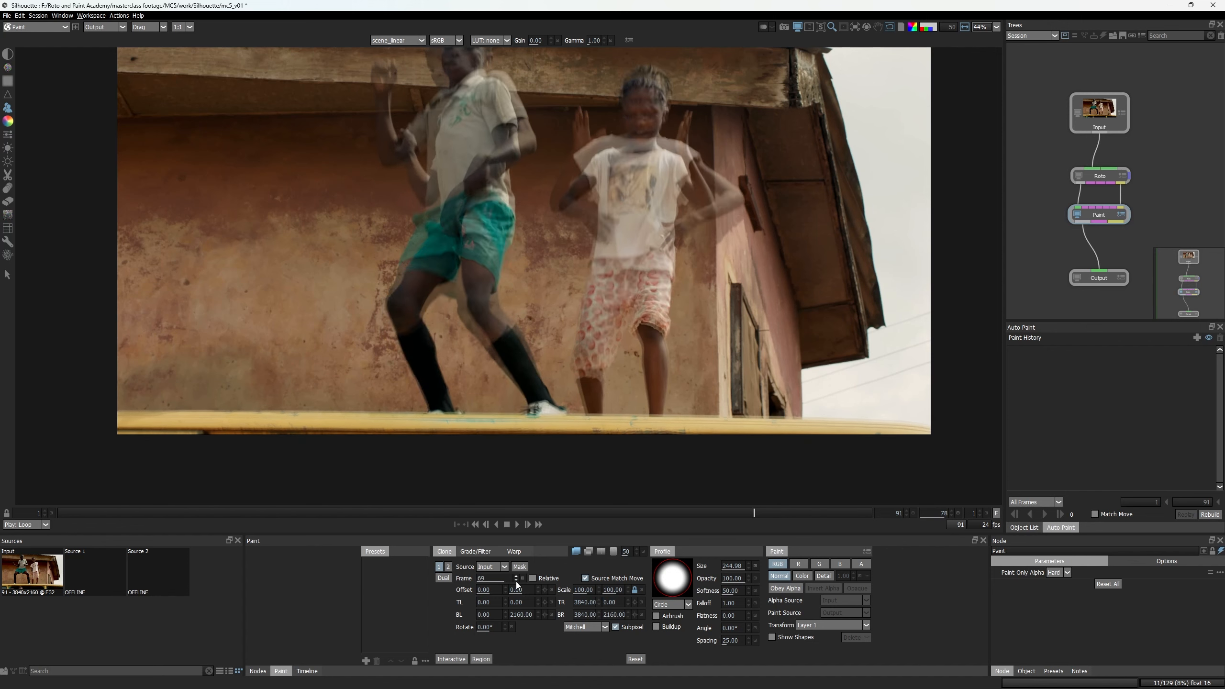
{"action": "left_click", "coordinate": [517, 581]}
{"action": "left_click", "coordinate": [516, 581]}
{"action": "left_click", "coordinate": [516, 582]}
{"action": "left_click", "coordinate": [515, 582]}
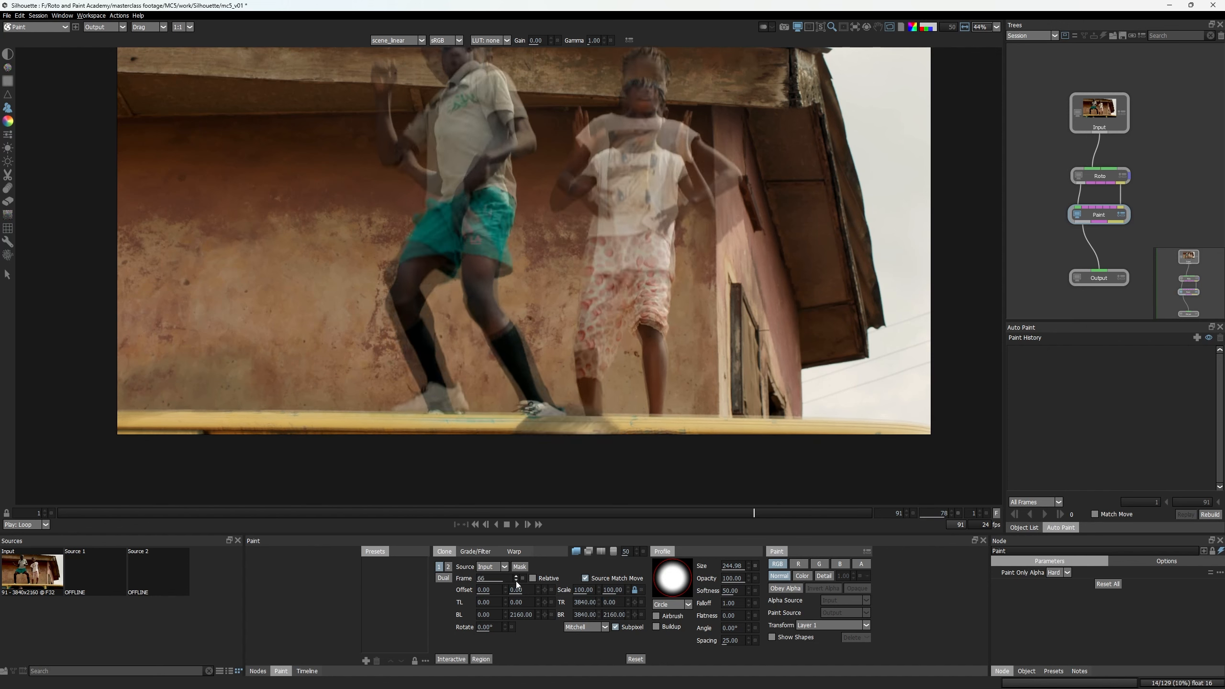
Switch the clone source to Output and set the source frame to 24.
{"action": "left_click", "coordinate": [496, 576]}
{"action": "left_click", "coordinate": [515, 582]}
{"action": "left_click", "coordinate": [515, 582]}
{"action": "left_click", "coordinate": [516, 582]}
{"action": "left_click", "coordinate": [516, 582]}
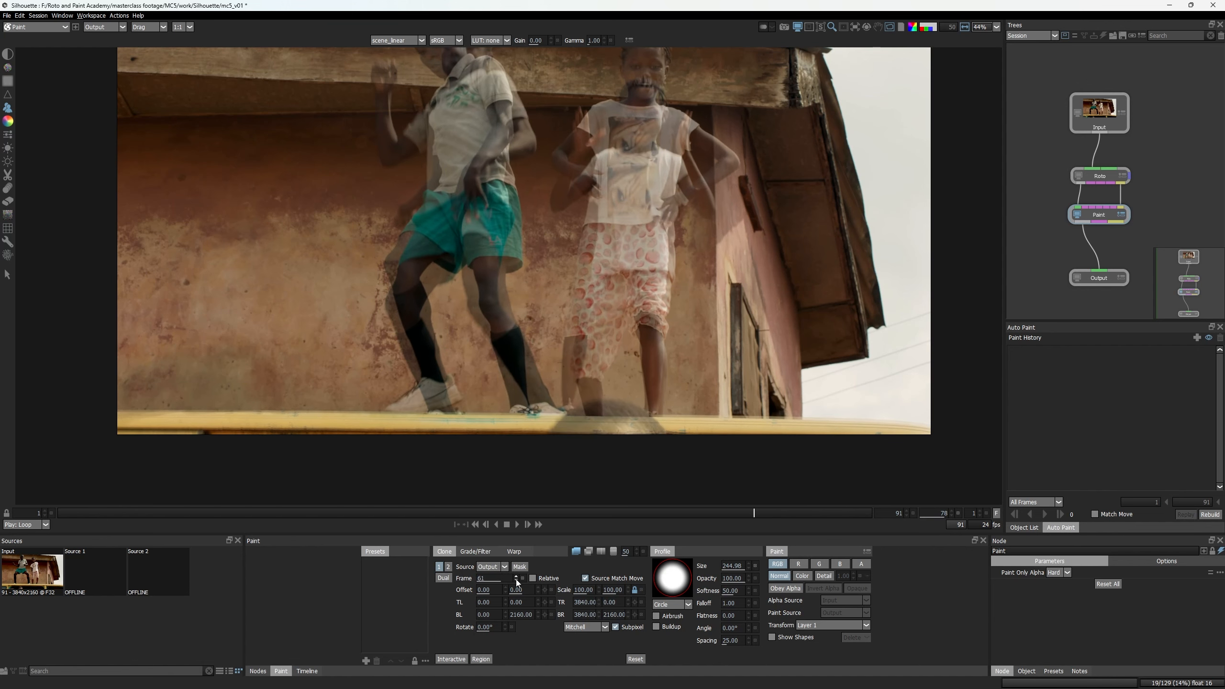
{"action": "left_click", "coordinate": [516, 582]}
{"action": "left_click", "coordinate": [516, 581]}
{"action": "left_click", "coordinate": [516, 582]}
{"action": "left_click", "coordinate": [516, 582]}
{"action": "left_click", "coordinate": [516, 582]}
{"action": "left_click", "coordinate": [516, 581]}
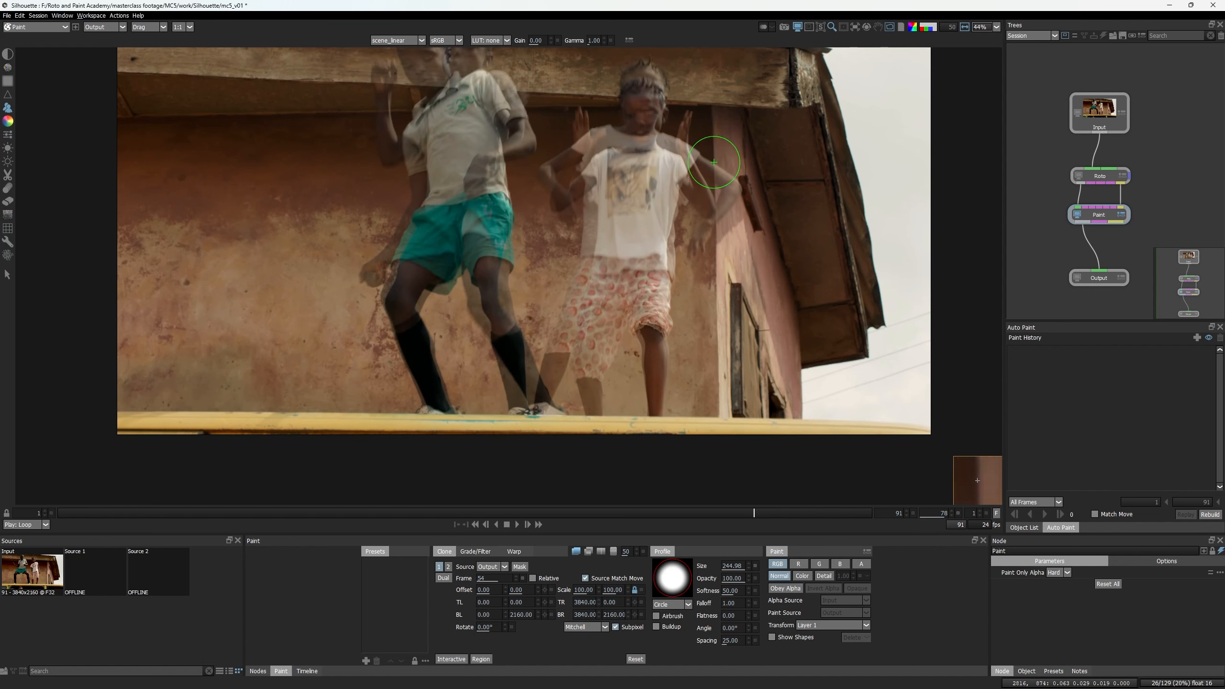
{"action": "left_click_drag", "start_coordinate": [484, 578], "coordinate": [468, 577]}
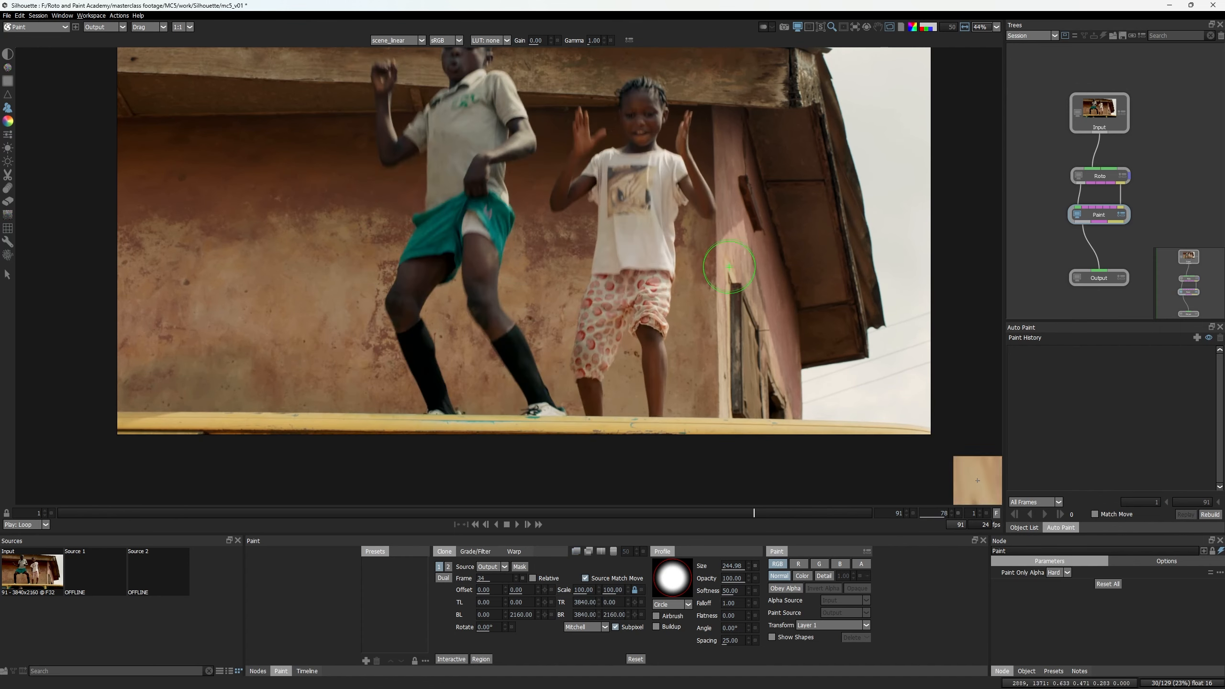
Raise the onion skin opacity to 100 so source frame 24 fully covers the current frame.
{"action": "scroll", "coordinate": [724, 164], "scroll_direction": "up", "scroll_amount": 3}
{"action": "key", "text": "o"}
{"action": "key", "text": "o"}
{"action": "key", "text": "o"}
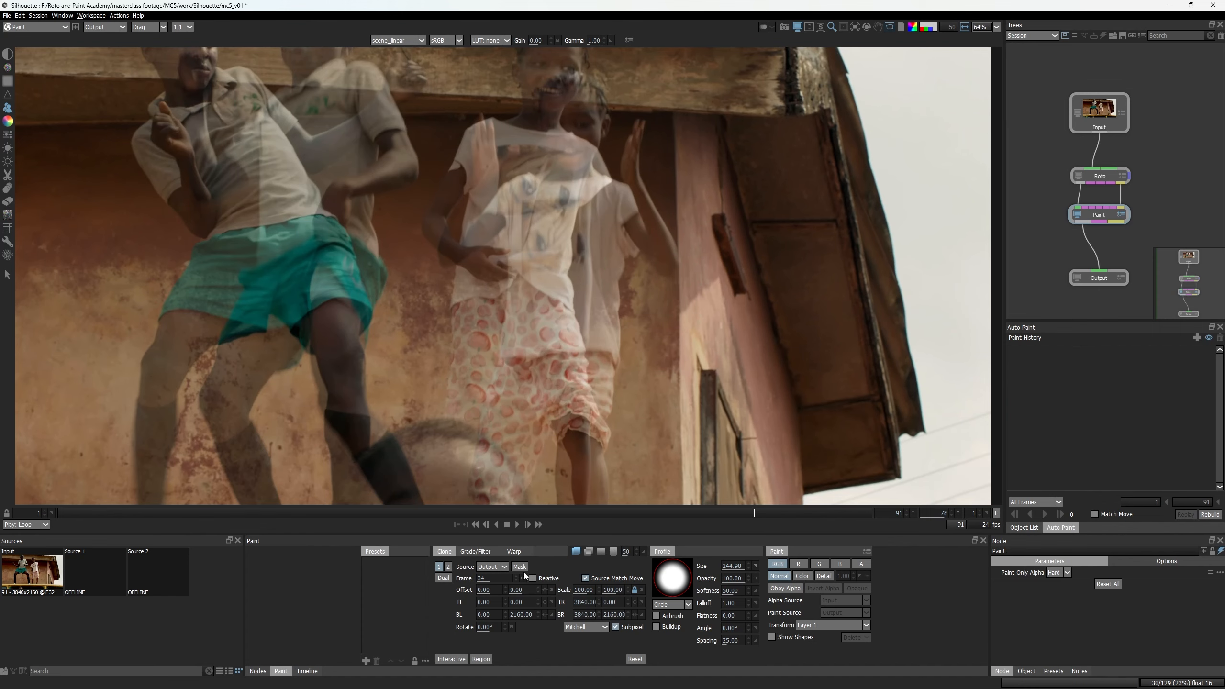
{"action": "left_click_drag", "start_coordinate": [628, 553], "coordinate": [725, 549]}
{"action": "key", "text": "o"}
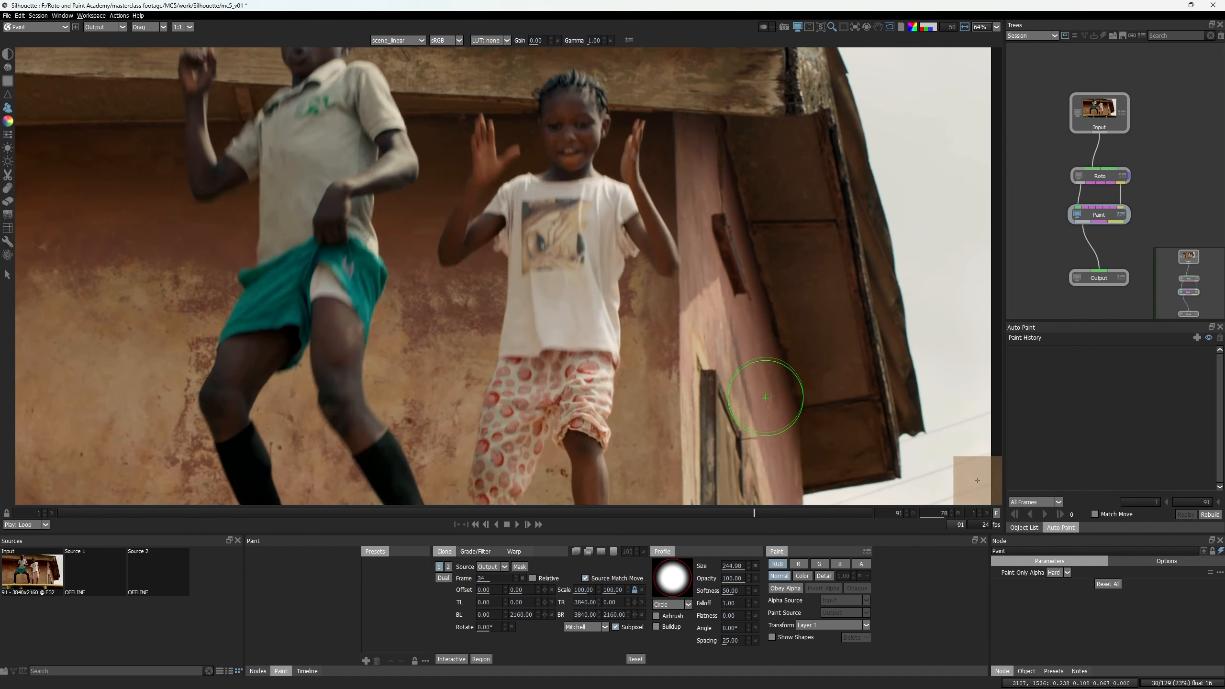
Compare source frame 24 with the current frame beside the girl's arm to check the wall and post alignment.
{"action": "key", "text": "o"}
{"action": "key", "text": "o"}
{"action": "scroll", "coordinate": [693, 246], "scroll_direction": "up", "scroll_amount": 8}
{"action": "key", "text": "o"}
{"action": "key", "text": "o"}
{"action": "scroll", "coordinate": [563, 309], "scroll_direction": "up", "scroll_amount": 1}
{"action": "key", "text": "o"}
{"action": "key", "text": "o"}
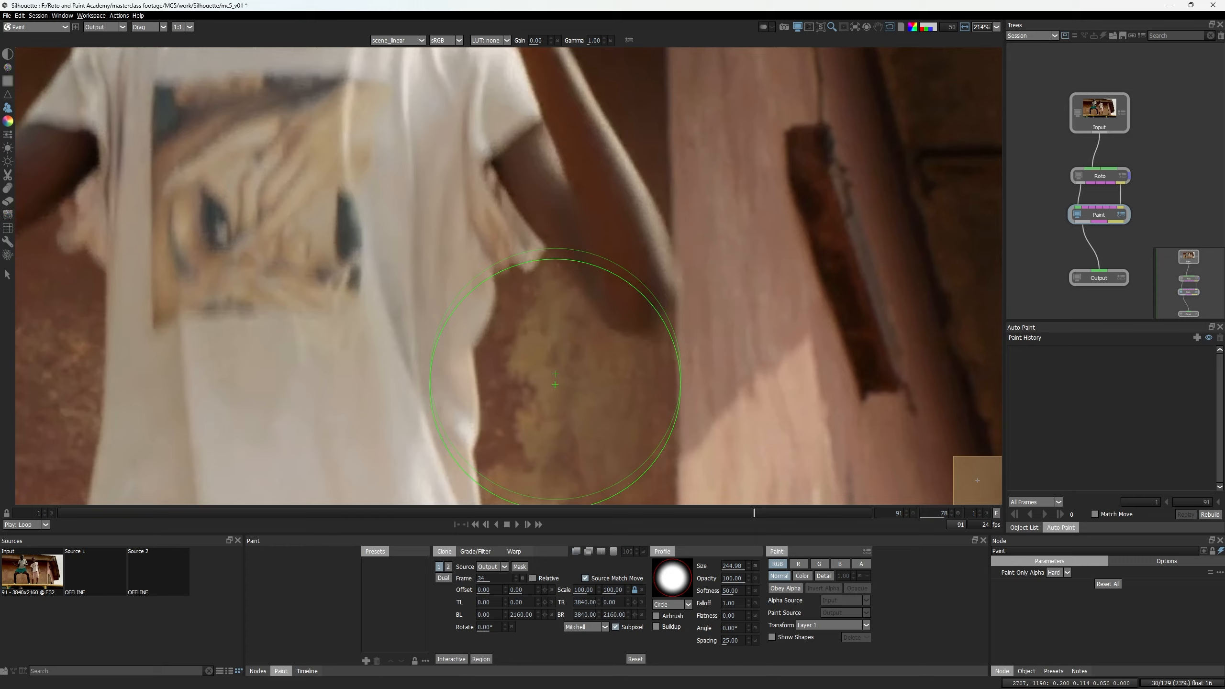
{"action": "key", "text": "o"}
{"action": "scroll", "coordinate": [557, 371], "scroll_direction": "up", "scroll_amount": 2}
{"action": "key", "text": "o"}
{"action": "key", "text": "o"}
{"action": "key", "text": "o"}
{"action": "key", "text": "o"}
{"action": "key", "text": "o"}
{"action": "key", "text": "o"}
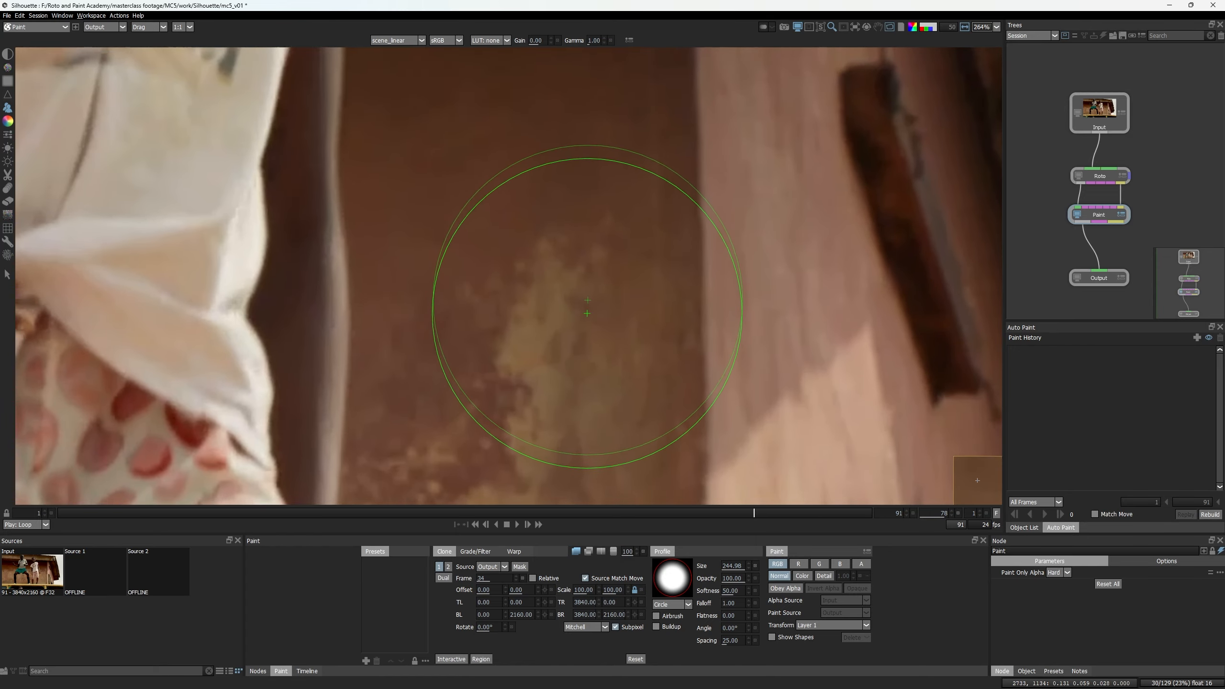
{"action": "scroll", "coordinate": [589, 222], "scroll_direction": "down", "scroll_amount": 3}
{"action": "scroll", "coordinate": [633, 217], "scroll_direction": "down", "scroll_amount": 4}
{"action": "key", "text": "o"}
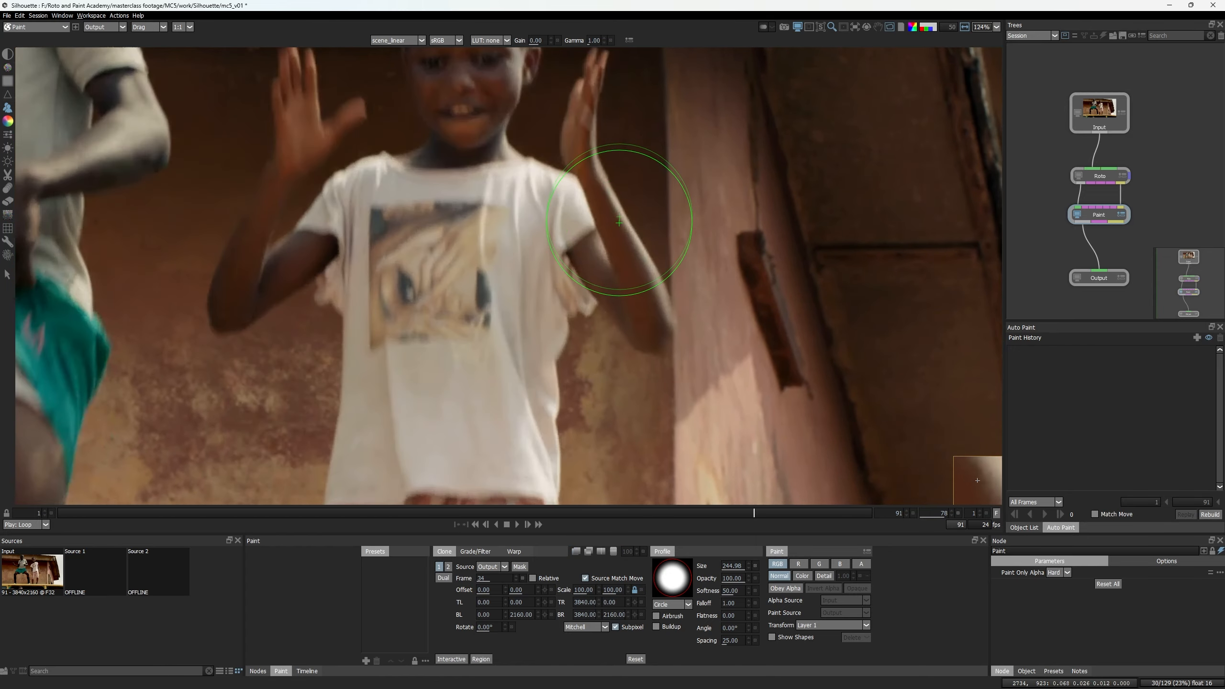
Reduce the clone brush size to 117.17 and check the clean source wall behind the girl's raised hand.
{"action": "scroll", "coordinate": [625, 223], "scroll_direction": "down", "scroll_amount": 5}
{"action": "scroll", "coordinate": [619, 222], "scroll_direction": "up", "scroll_amount": 2}
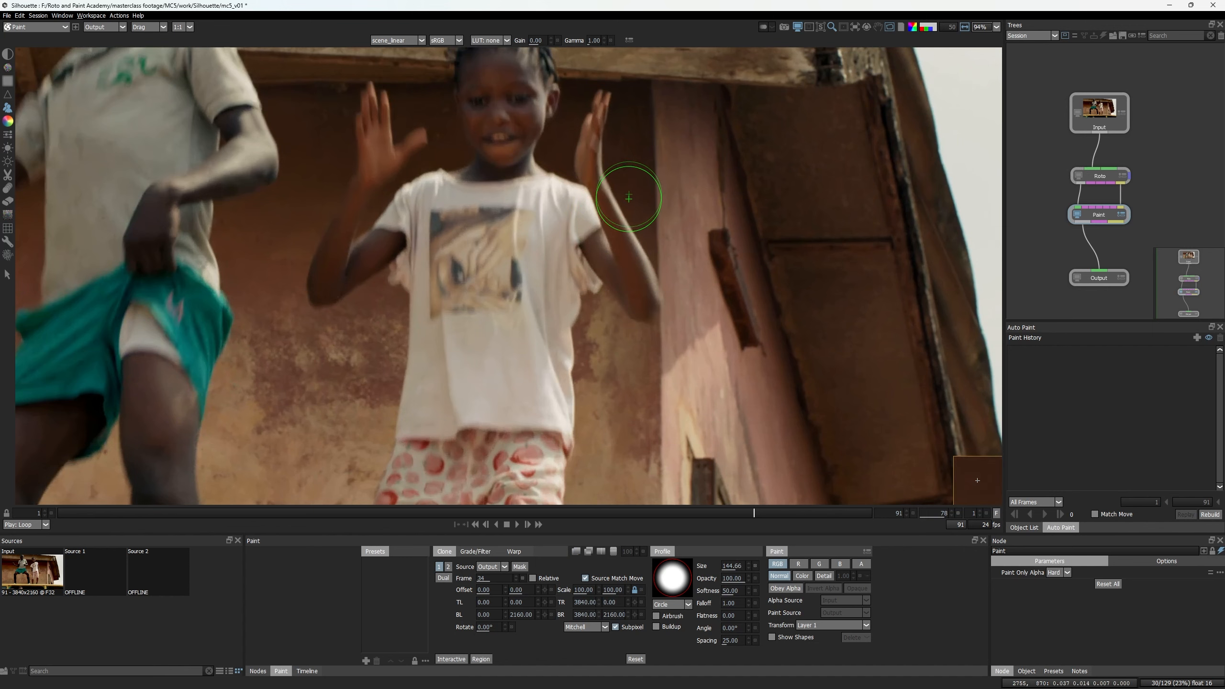
{"action": "scroll", "coordinate": [628, 197], "scroll_direction": "up", "scroll_amount": 2}
{"action": "scroll", "coordinate": [623, 191], "scroll_direction": "up", "scroll_amount": 2}
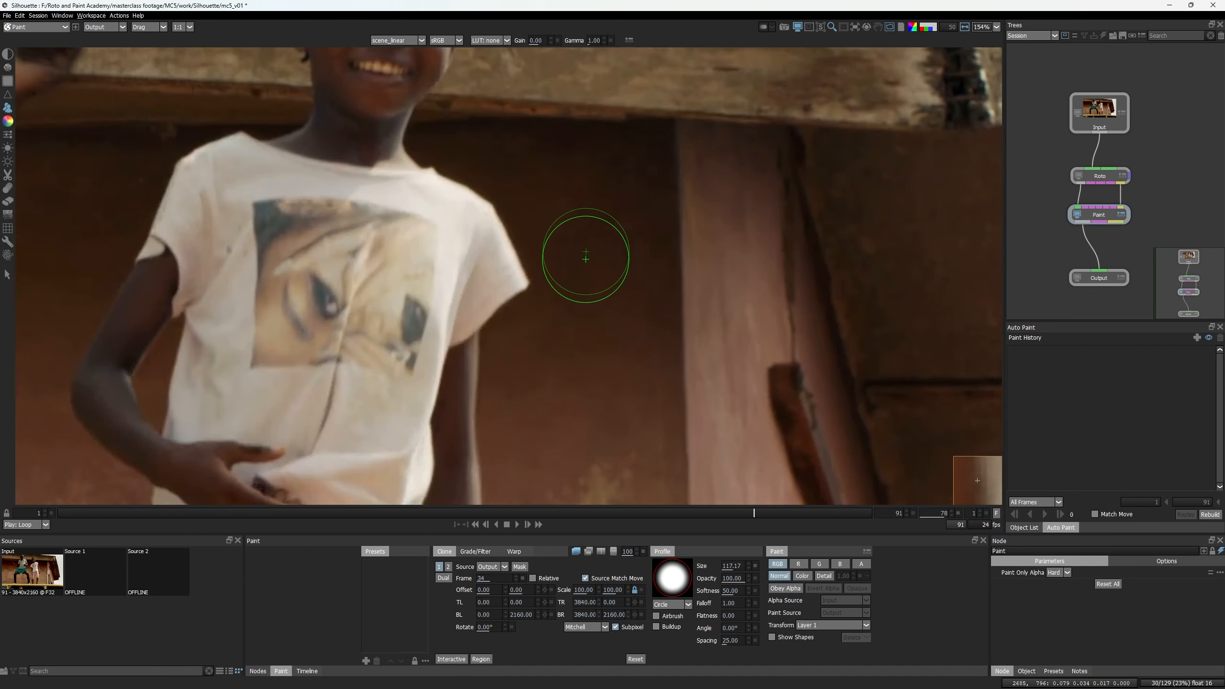
{"action": "key", "text": "o"}
{"action": "key", "text": "o"}
{"action": "key", "text": "o"}
{"action": "key", "text": "o"}
{"action": "key", "text": "o"}
{"action": "scroll", "coordinate": [605, 181], "scroll_direction": "up", "scroll_amount": 3}
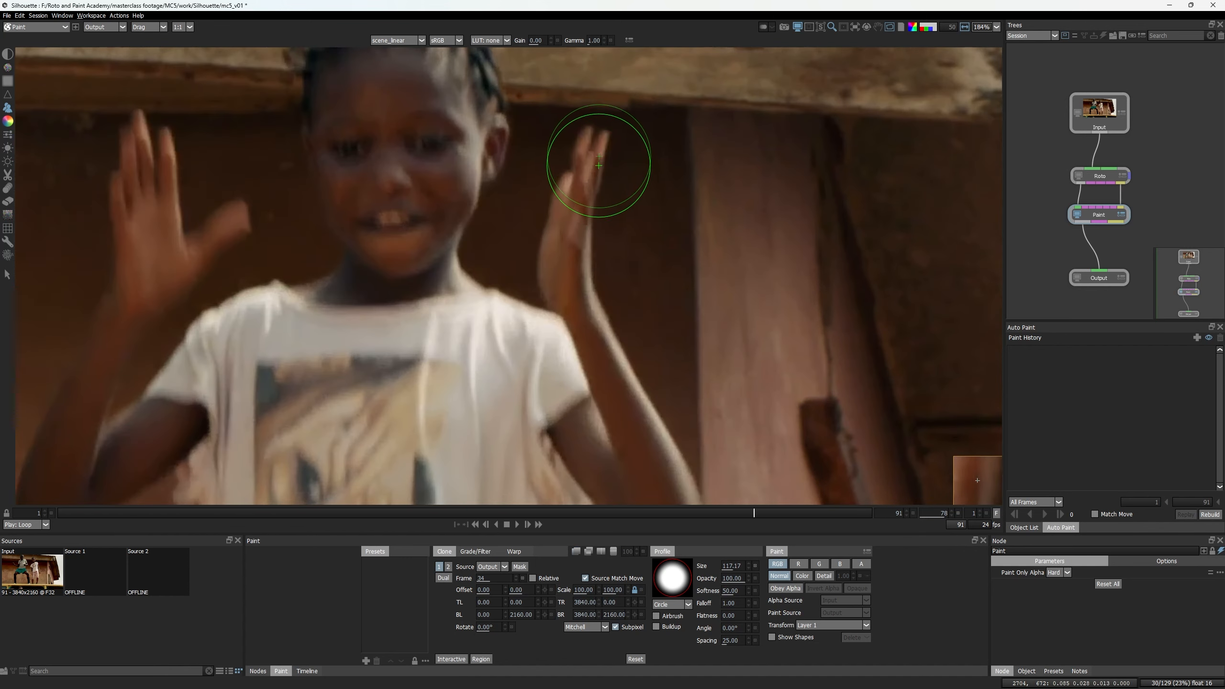
Clone the dark wall from frame 24 over the girl's raised hand near the post, with brush softness at 100.
{"action": "mouse_move", "coordinate": [598, 166]}
{"action": "left_mouse_down"}
{"action": "mouse_move", "coordinate": [590, 184]}
{"action": "mouse_move", "coordinate": [592, 159]}
{"action": "left_mouse_up"}
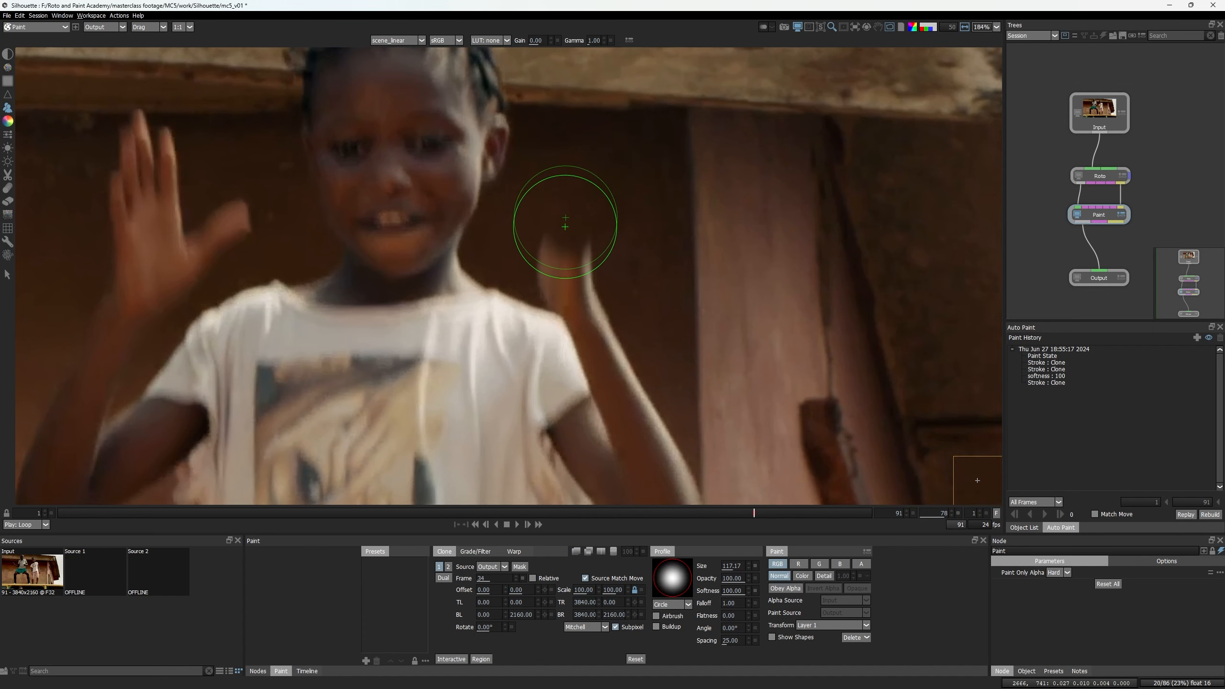
{"action": "mouse_move", "coordinate": [583, 288]}
{"action": "left_mouse_down"}
{"action": "mouse_move", "coordinate": [598, 319]}
{"action": "mouse_move", "coordinate": [569, 238]}
{"action": "left_mouse_up"}
{"action": "key", "text": "o"}
{"action": "key", "text": "o"}
{"action": "key", "text": "o"}
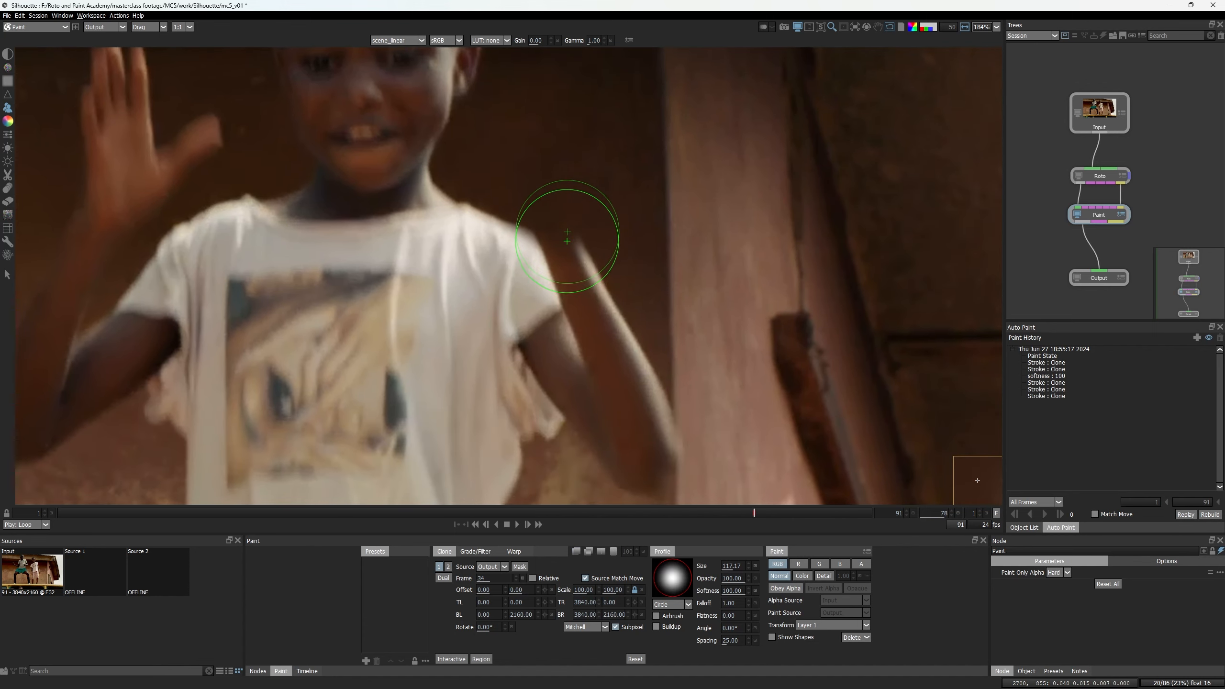
Clone clean wall over the girl's forearm and elbow beside the post.
{"action": "scroll", "coordinate": [569, 243], "scroll_direction": "down", "scroll_amount": 3}
{"action": "key", "text": "o"}
{"action": "left_click_drag", "start_coordinate": [605, 316], "coordinate": [612, 333]}
{"action": "key", "text": "o"}
{"action": "left_click_drag", "start_coordinate": [612, 355], "coordinate": [610, 263]}
{"action": "key", "text": "o"}
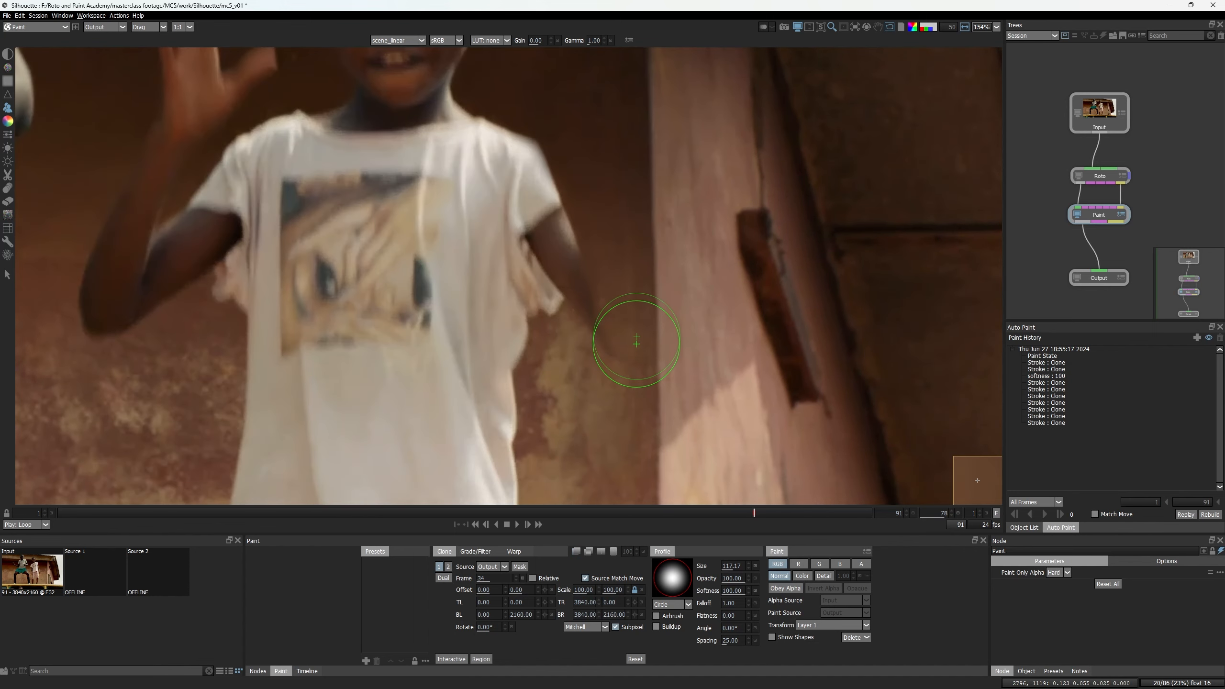
{"action": "key", "text": "o"}
{"action": "mouse_move", "coordinate": [597, 308]}
{"action": "left_mouse_down"}
{"action": "mouse_move", "coordinate": [574, 252]}
{"action": "mouse_move", "coordinate": [610, 288]}
{"action": "left_mouse_up"}
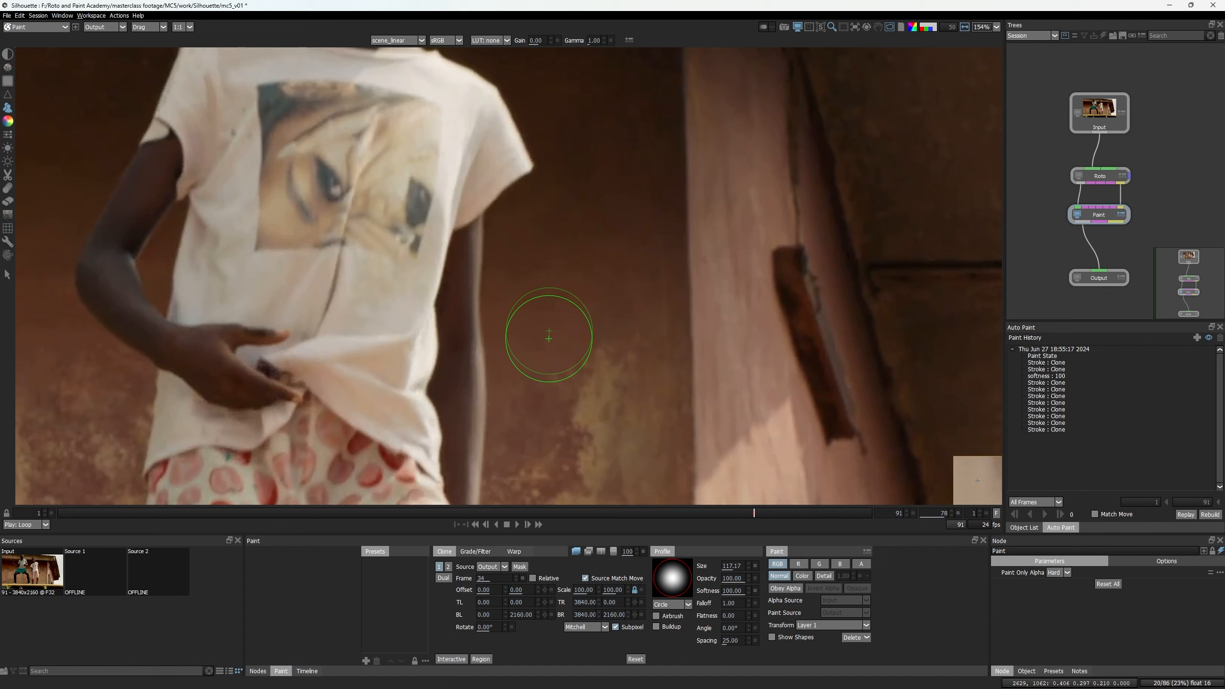
Clone clean wall over the remaining upper arm, the sleeve and the adjoining edge of the girl's shirt.
{"action": "key", "text": "o"}
{"action": "mouse_move", "coordinate": [548, 335]}
{"action": "left_mouse_down"}
{"action": "mouse_move", "coordinate": [538, 288]}
{"action": "mouse_move", "coordinate": [510, 301]}
{"action": "mouse_move", "coordinate": [508, 265]}
{"action": "mouse_move", "coordinate": [565, 208]}
{"action": "mouse_move", "coordinate": [594, 383]}
{"action": "mouse_move", "coordinate": [621, 196]}
{"action": "left_mouse_up"}
{"action": "key", "text": "o"}
{"action": "key", "text": "o"}
{"action": "key", "text": "o"}
{"action": "key", "text": "o"}
{"action": "key", "text": "o"}
{"action": "key", "text": "o"}
{"action": "key", "text": "o"}
{"action": "key", "text": "o"}
{"action": "mouse_move", "coordinate": [559, 308]}
{"action": "left_mouse_down"}
{"action": "mouse_move", "coordinate": [536, 237]}
{"action": "mouse_move", "coordinate": [546, 278]}
{"action": "mouse_move", "coordinate": [564, 232]}
{"action": "left_mouse_up"}
{"action": "mouse_move", "coordinate": [549, 265]}
{"action": "left_mouse_down"}
{"action": "mouse_move", "coordinate": [550, 183]}
{"action": "mouse_move", "coordinate": [541, 255]}
{"action": "left_mouse_up"}
{"action": "key", "text": "o"}
{"action": "mouse_move", "coordinate": [542, 256]}
{"action": "left_mouse_down"}
{"action": "mouse_move", "coordinate": [559, 142]}
{"action": "mouse_move", "coordinate": [574, 250]}
{"action": "mouse_move", "coordinate": [567, 342]}
{"action": "left_mouse_up"}
{"action": "key", "text": "o"}
Clone clean wall over the girl's lower calf nearest the post, reducing the brush size to 68.78.
{"action": "scroll", "coordinate": [566, 343], "scroll_direction": "down", "scroll_amount": 3}
{"action": "left_click_drag", "start_coordinate": [564, 476], "coordinate": [598, 234]}
{"action": "scroll", "coordinate": [598, 232], "scroll_direction": "up", "scroll_amount": 3}
{"action": "key", "text": "o"}
{"action": "scroll", "coordinate": [590, 257], "scroll_direction": "up", "scroll_amount": 1}
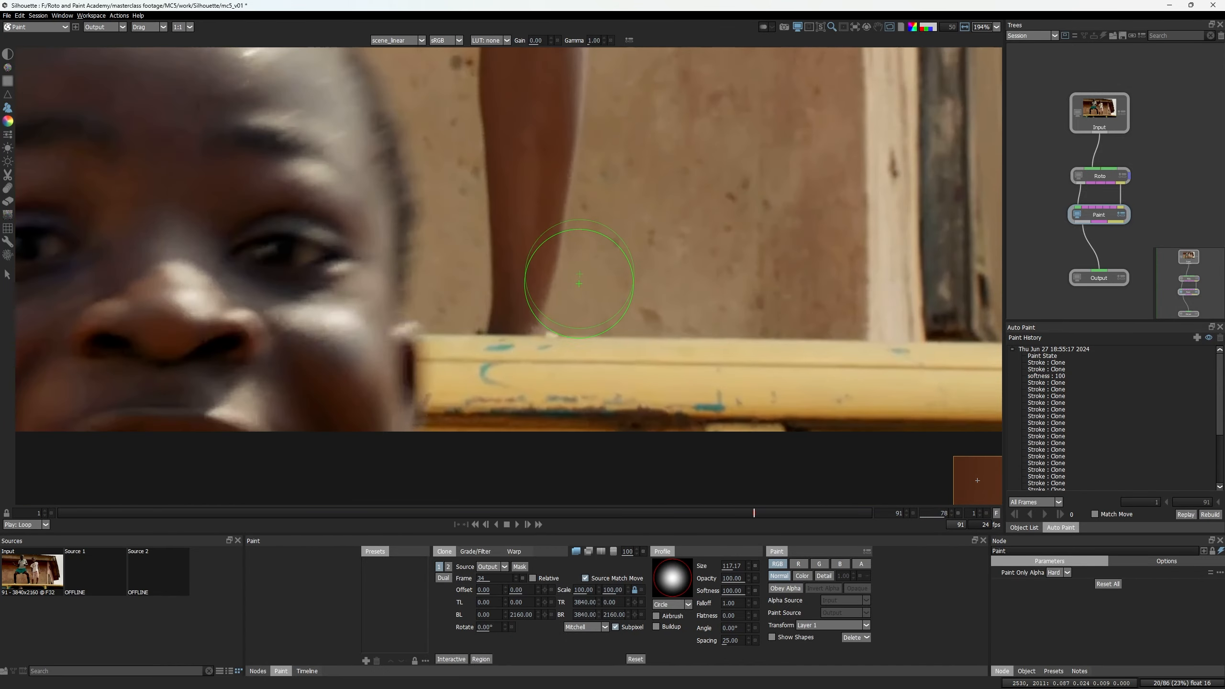
{"action": "key", "text": "o"}
{"action": "mouse_move", "coordinate": [587, 280]}
{"action": "left_mouse_down"}
{"action": "mouse_move", "coordinate": [615, 256]}
{"action": "mouse_move", "coordinate": [620, 271]}
{"action": "mouse_move", "coordinate": [630, 261]}
{"action": "mouse_move", "coordinate": [617, 291]}
{"action": "mouse_move", "coordinate": [574, 302]}
{"action": "left_mouse_up"}
{"action": "key", "text": "o"}
{"action": "key", "text": "o"}
{"action": "key", "text": "o"}
{"action": "key", "text": "o"}
{"action": "key", "text": "o"}
{"action": "key", "text": "o"}
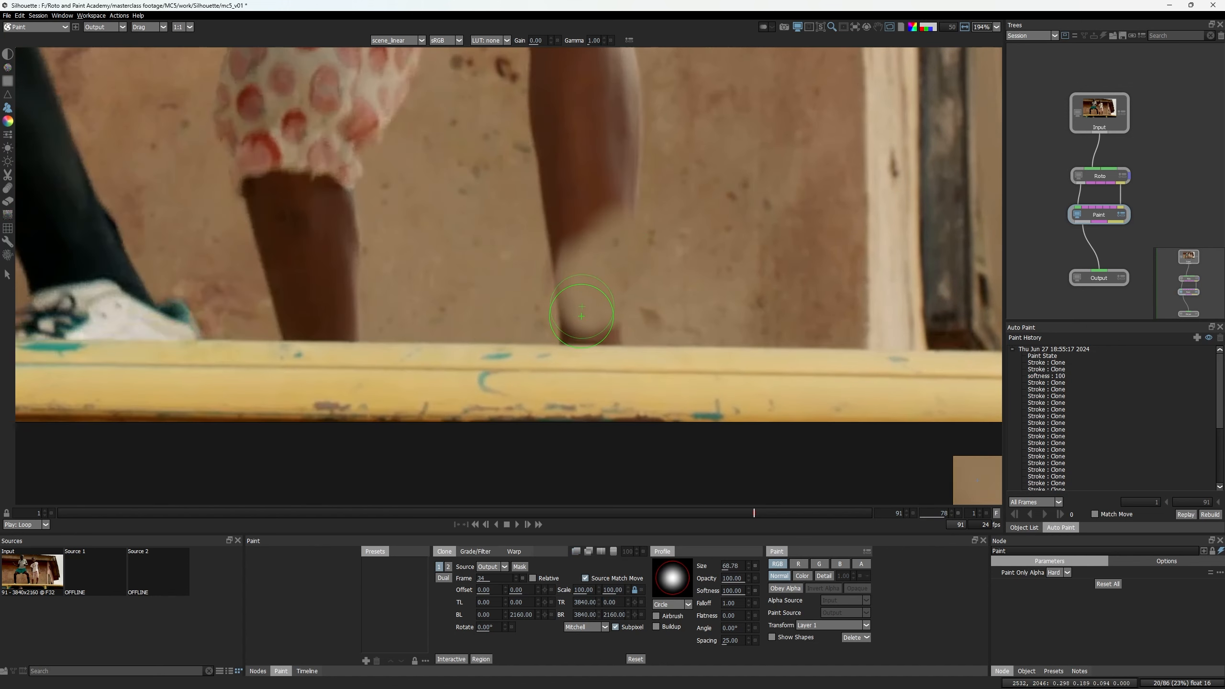
Paint out more of the same leg's ankle just above the yellow ledge with the clone brush.
{"action": "left_click", "coordinate": [582, 316]}
{"action": "key", "text": "o"}
{"action": "key", "text": "o"}
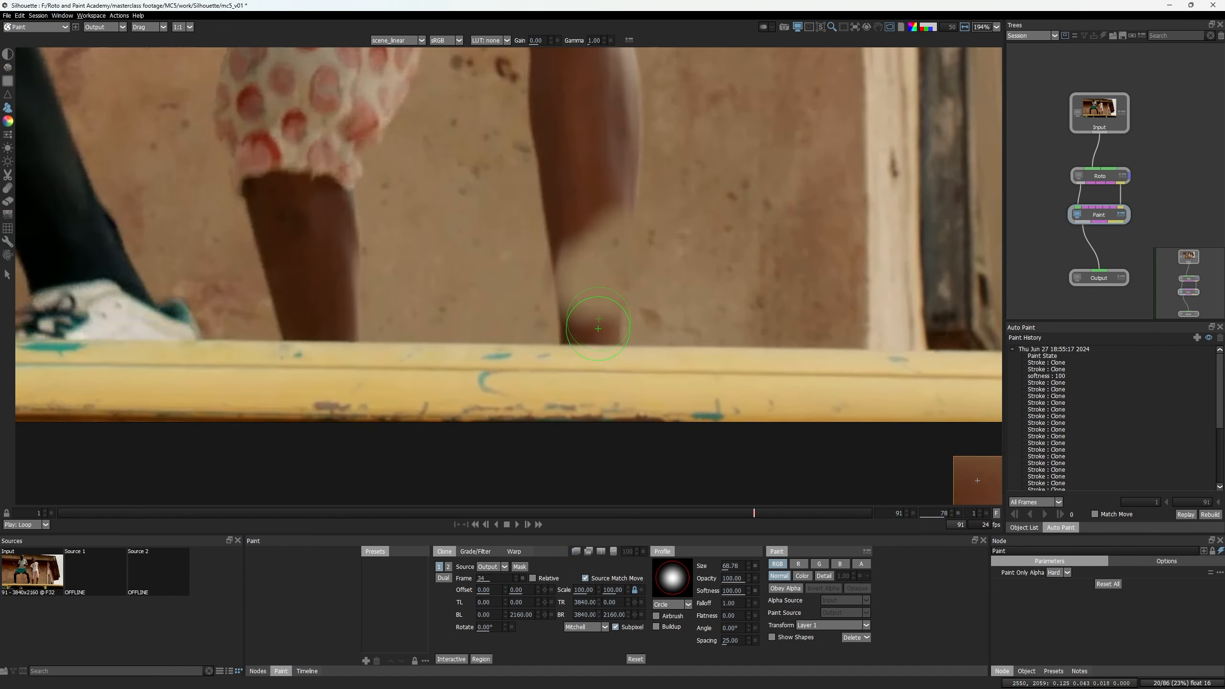
{"action": "key", "text": "o"}
{"action": "key", "text": "o"}
{"action": "key", "text": "o"}
{"action": "key", "text": "o"}
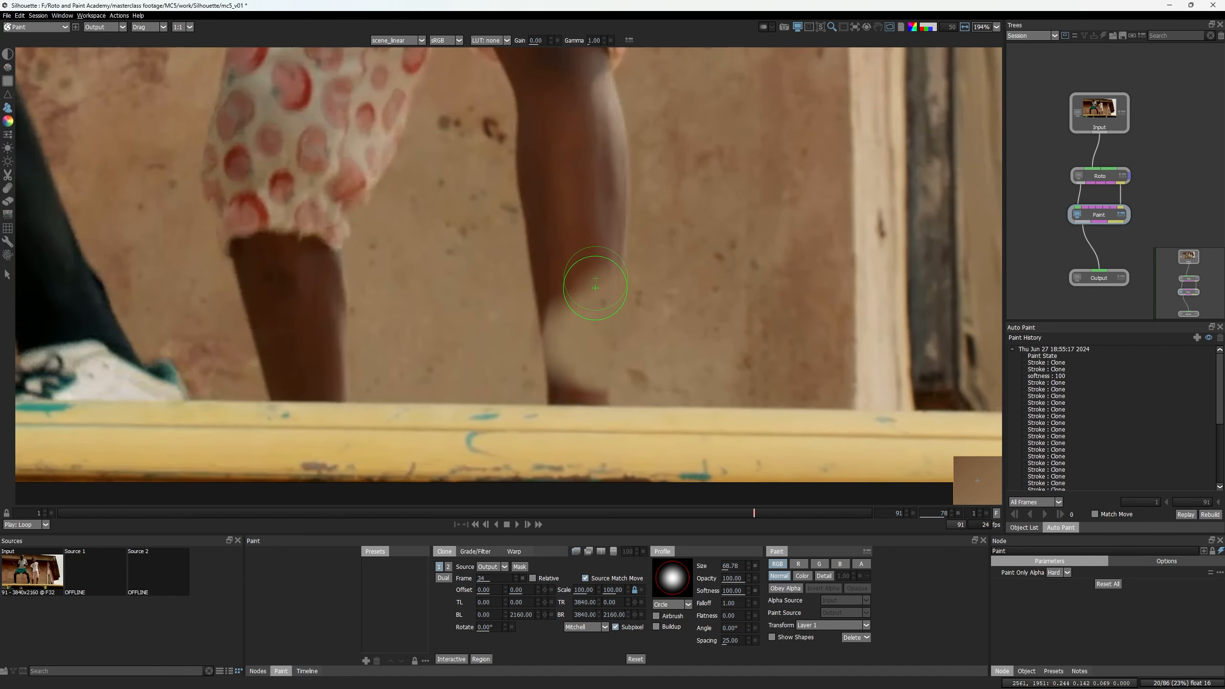
Clone clean wall up along the edge of the girl's calf and knee.
{"action": "key", "text": "o"}
{"action": "key", "text": "o"}
{"action": "key", "text": "o"}
{"action": "key", "text": "o"}
{"action": "key", "text": "o"}
{"action": "left_click_drag", "start_coordinate": [612, 176], "coordinate": [593, 418]}
{"action": "key", "text": "o"}
{"action": "mouse_move", "coordinate": [589, 229]}
{"action": "left_mouse_down"}
{"action": "mouse_move", "coordinate": [612, 292]}
{"action": "mouse_move", "coordinate": [579, 318]}
{"action": "mouse_move", "coordinate": [581, 333]}
{"action": "mouse_move", "coordinate": [636, 264]}
{"action": "mouse_move", "coordinate": [634, 371]}
{"action": "left_mouse_up"}
Compare the original input with the painted output across the whole frame.
{"action": "scroll", "coordinate": [583, 323], "scroll_direction": "down", "scroll_amount": 5}
{"action": "key", "text": "1"}
{"action": "key", "text": "2"}
{"action": "key", "text": "1"}
{"action": "scroll", "coordinate": [635, 289], "scroll_direction": "down", "scroll_amount": 3}
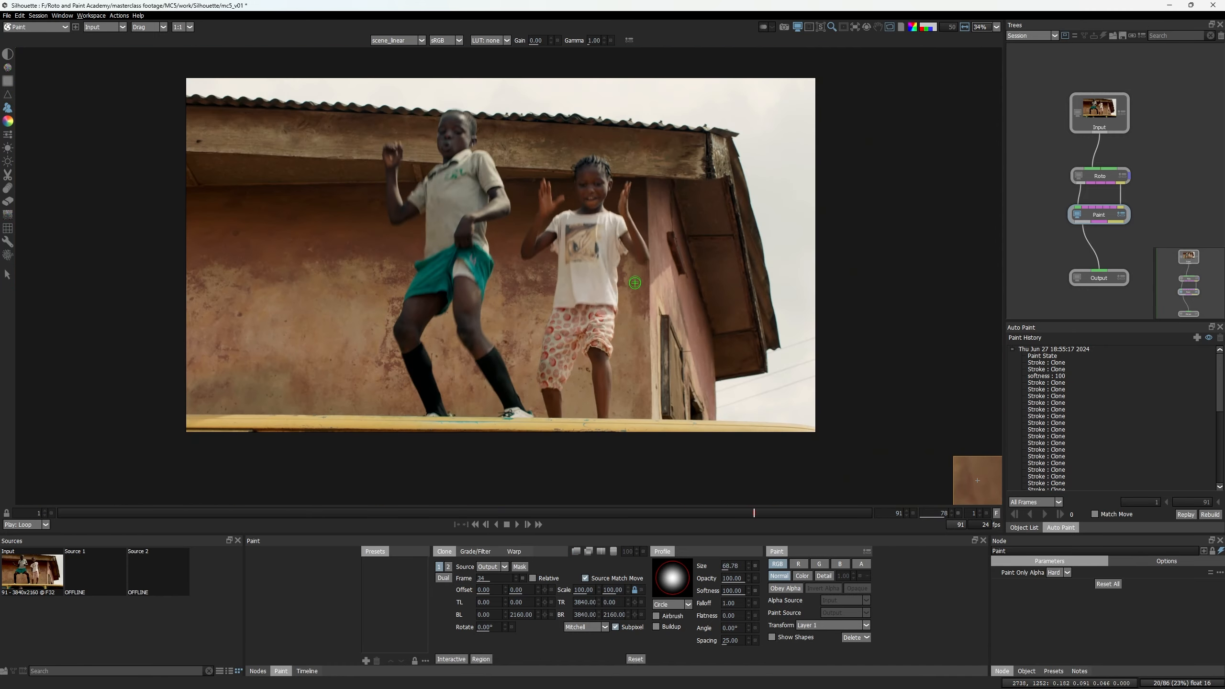
{"action": "key", "text": "2"}
Compare source frame 24 with the current frame around the girl's head, neck and the wooden beam.
{"action": "scroll", "coordinate": [585, 265], "scroll_direction": "up", "scroll_amount": 3}
{"action": "key", "text": "o"}
{"action": "key", "text": "o"}
{"action": "scroll", "coordinate": [511, 217], "scroll_direction": "up", "scroll_amount": 1}
{"action": "left_click_drag", "start_coordinate": [478, 116], "coordinate": [484, 304]}
{"action": "key", "text": "o"}
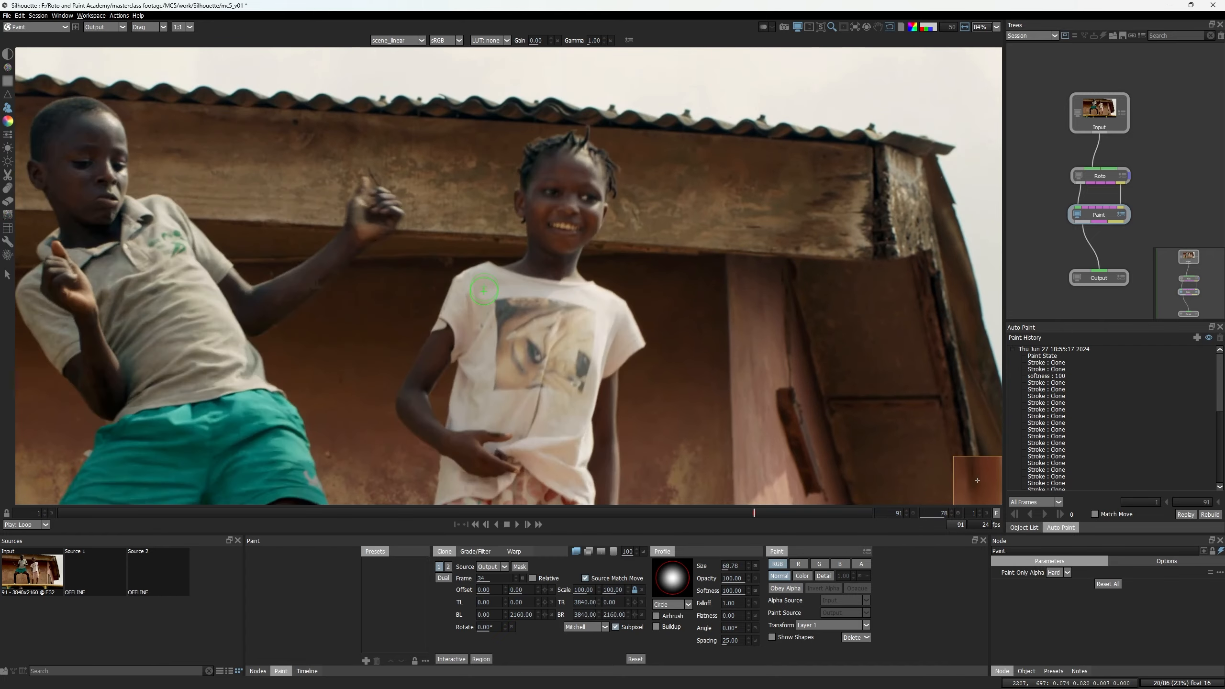
{"action": "scroll", "coordinate": [484, 291], "scroll_direction": "up", "scroll_amount": 4}
{"action": "key", "text": "o"}
{"action": "key", "text": "o"}
{"action": "key", "text": "o"}
{"action": "key", "text": "o"}
{"action": "scroll", "coordinate": [710, 189], "scroll_direction": "up", "scroll_amount": 6}
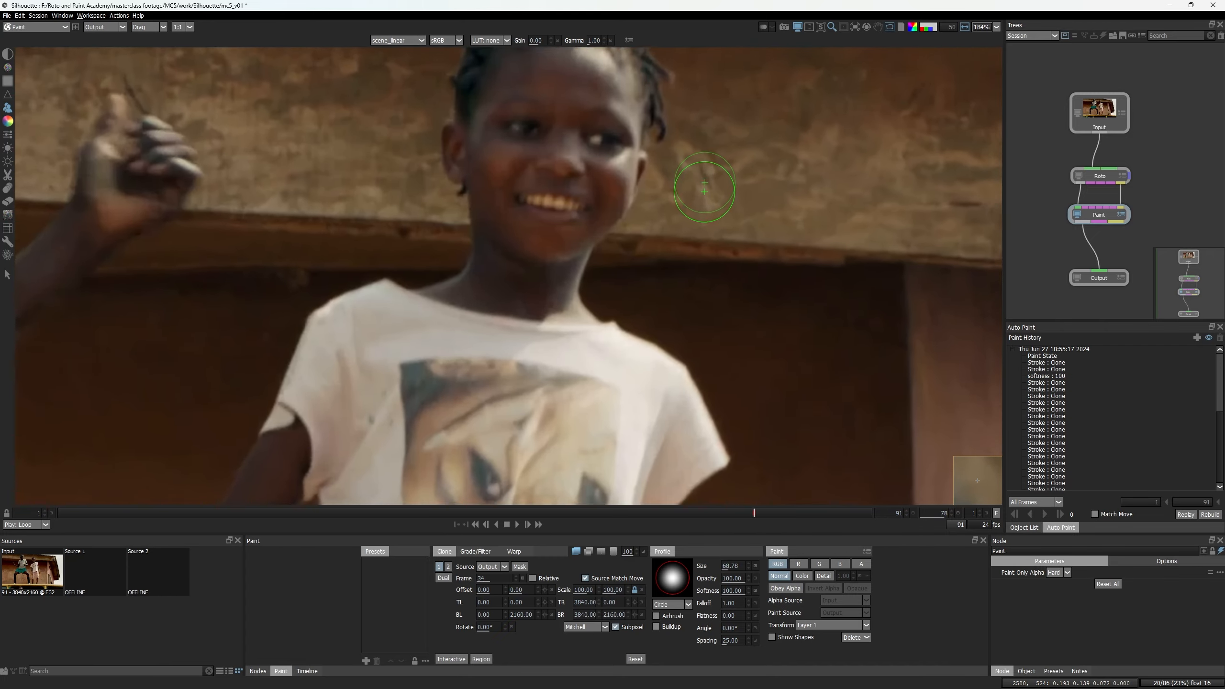
{"action": "scroll", "coordinate": [707, 190], "scroll_direction": "up", "scroll_amount": 1}
{"action": "key", "text": "o"}
{"action": "key", "text": "o"}
{"action": "key", "text": "o"}
{"action": "key", "text": "o"}
{"action": "key", "text": "o"}
{"action": "scroll", "coordinate": [711, 187], "scroll_direction": "up", "scroll_amount": 3}
{"action": "key", "text": "o"}
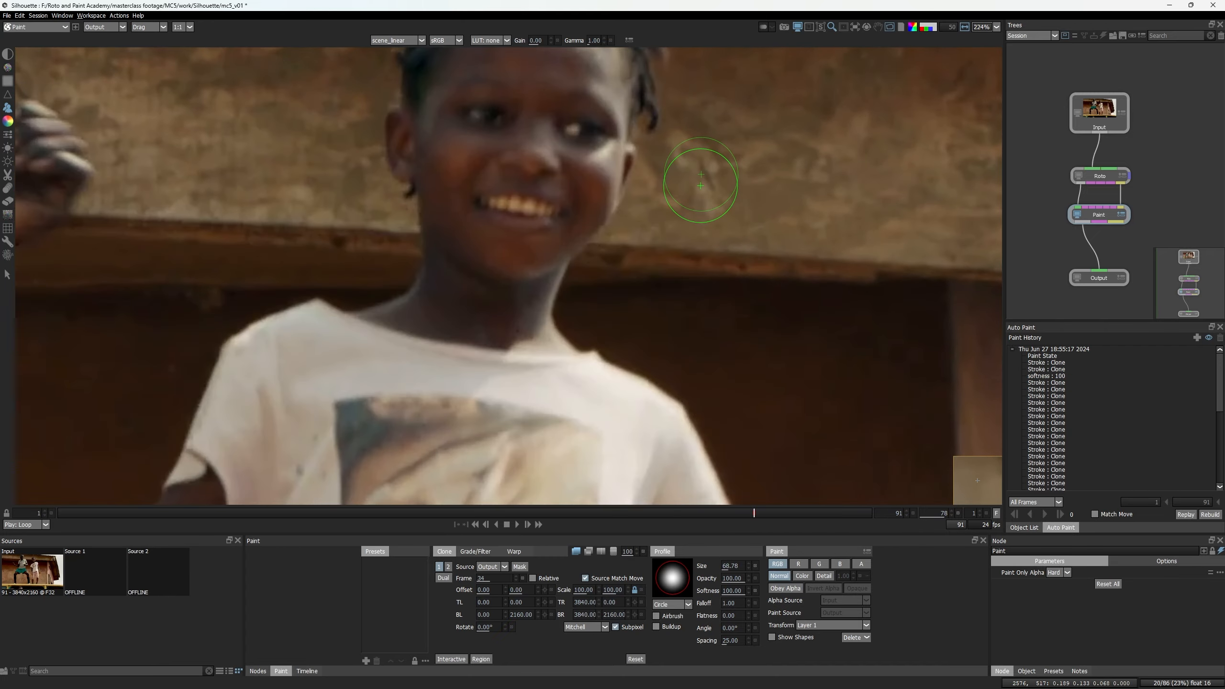
{"action": "key", "text": "o"}
{"action": "key", "text": "o"}
{"action": "key", "text": "o"}
{"action": "key", "text": "o"}
{"action": "key", "text": "o"}
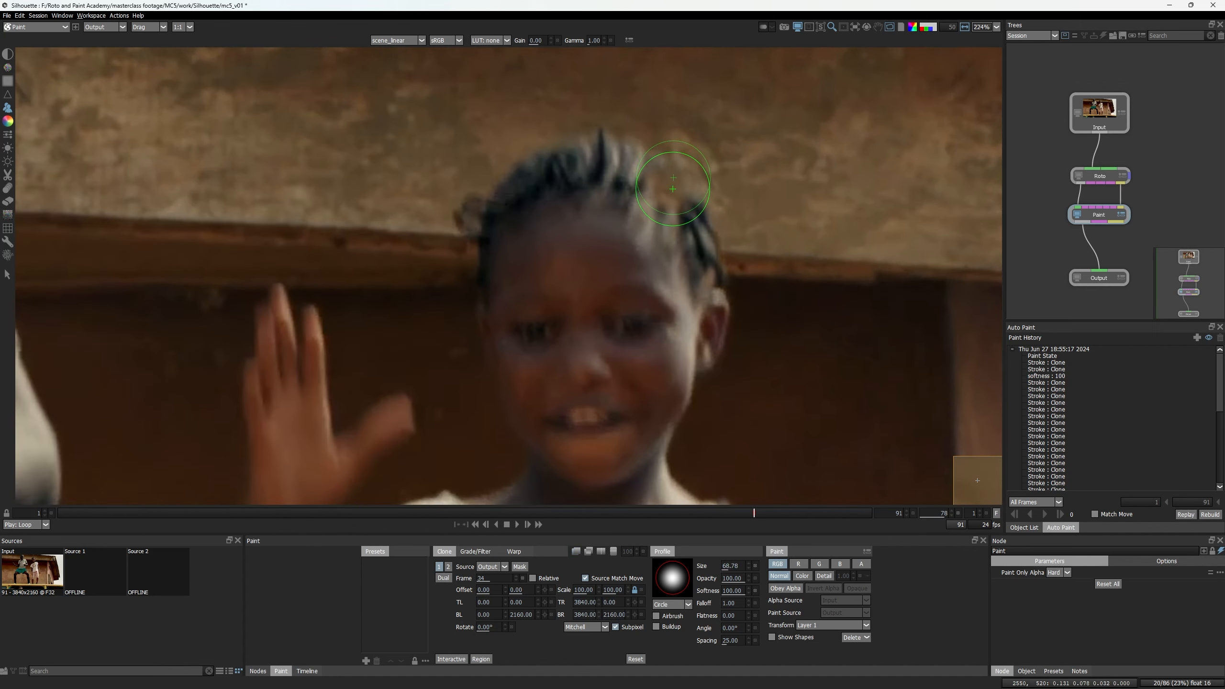
Clone the clean wooden beam and wall over the side of the girl's hair and head nearest the post.
{"action": "key", "text": "o"}
{"action": "mouse_move", "coordinate": [693, 215]}
{"action": "left_mouse_down"}
{"action": "mouse_move", "coordinate": [703, 249]}
{"action": "mouse_move", "coordinate": [657, 282]}
{"action": "mouse_move", "coordinate": [662, 172]}
{"action": "mouse_move", "coordinate": [724, 190]}
{"action": "mouse_move", "coordinate": [715, 285]}
{"action": "left_mouse_up"}
{"action": "key", "text": "o"}
{"action": "key", "text": "o"}
{"action": "key", "text": "o"}
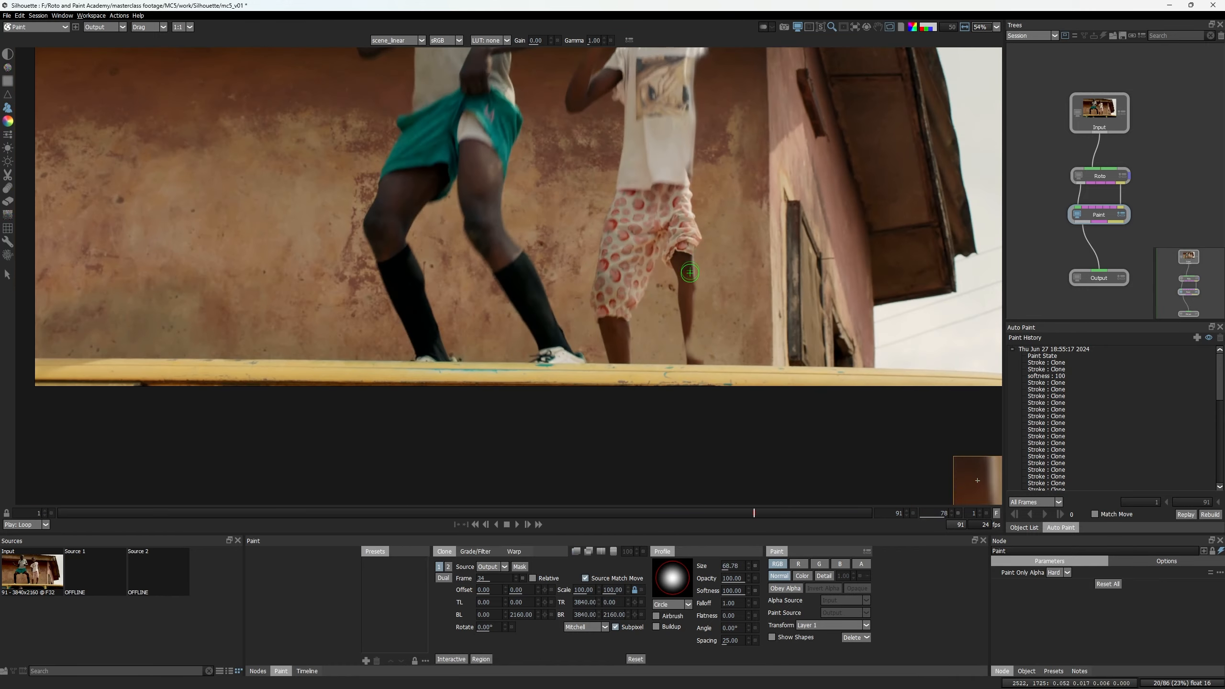
Compare source frame 24 with the current frame around both dancers, including with the source overlay at 50% opacity.
{"action": "left_click_drag", "start_coordinate": [691, 273], "coordinate": [637, 442]}
{"action": "key", "text": "o"}
{"action": "key", "text": "o"}
{"action": "scroll", "coordinate": [545, 288], "scroll_direction": "up", "scroll_amount": 7}
{"action": "scroll", "coordinate": [569, 309], "scroll_direction": "down", "scroll_amount": 4}
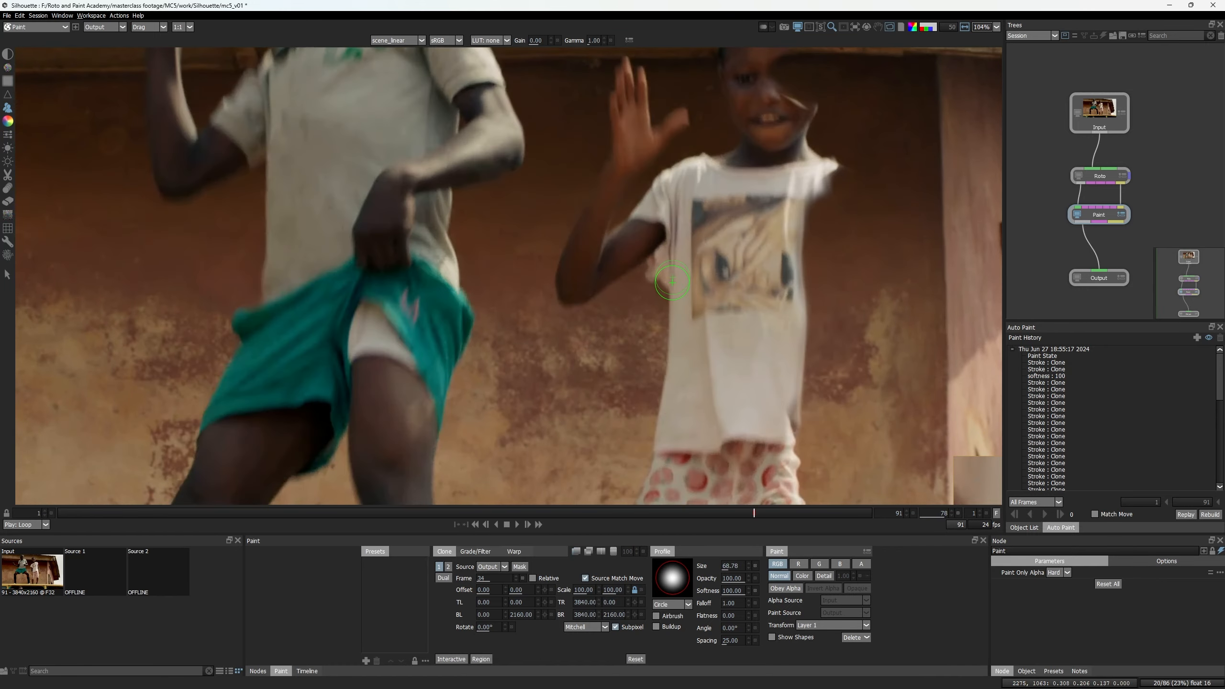
{"action": "scroll", "coordinate": [674, 309], "scroll_direction": "down", "scroll_amount": 2}
{"action": "key", "text": "o"}
{"action": "left_click", "coordinate": [644, 551]}
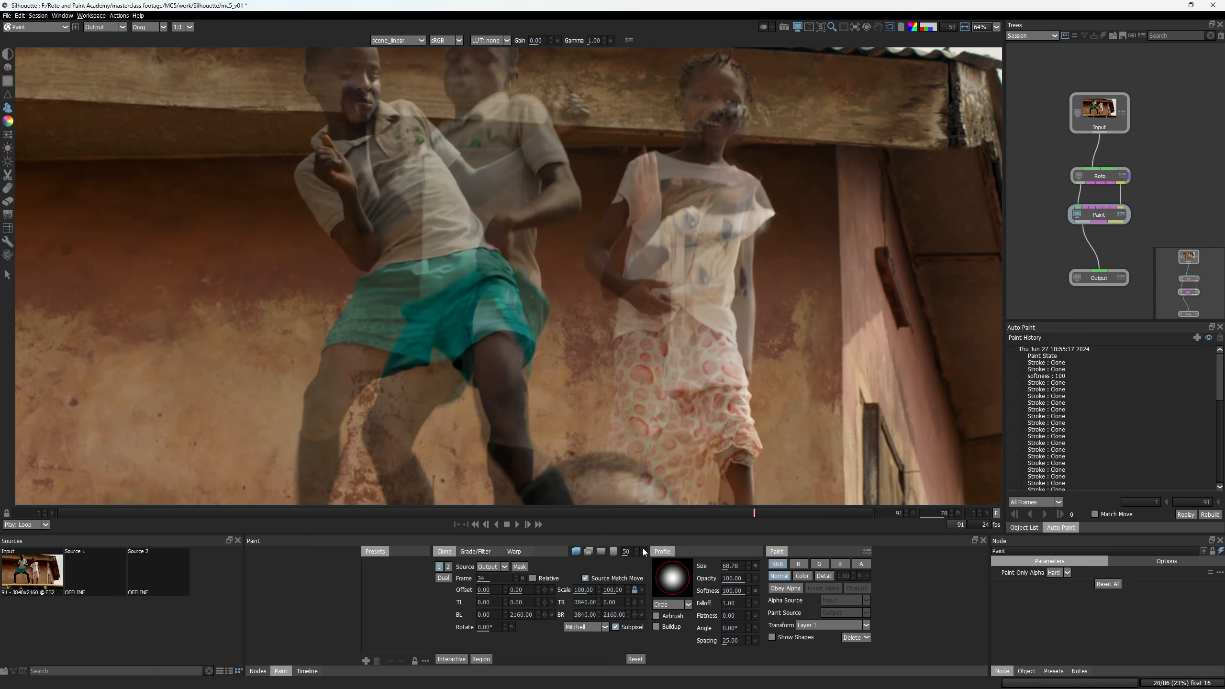
{"action": "left_click_drag", "start_coordinate": [733, 374], "coordinate": [657, 293]}
{"action": "scroll", "coordinate": [657, 293], "scroll_direction": "up", "scroll_amount": 2}
{"action": "scroll", "coordinate": [657, 293], "scroll_direction": "down", "scroll_amount": 2}
{"action": "scroll", "coordinate": [658, 293], "scroll_direction": "up", "scroll_amount": 2}
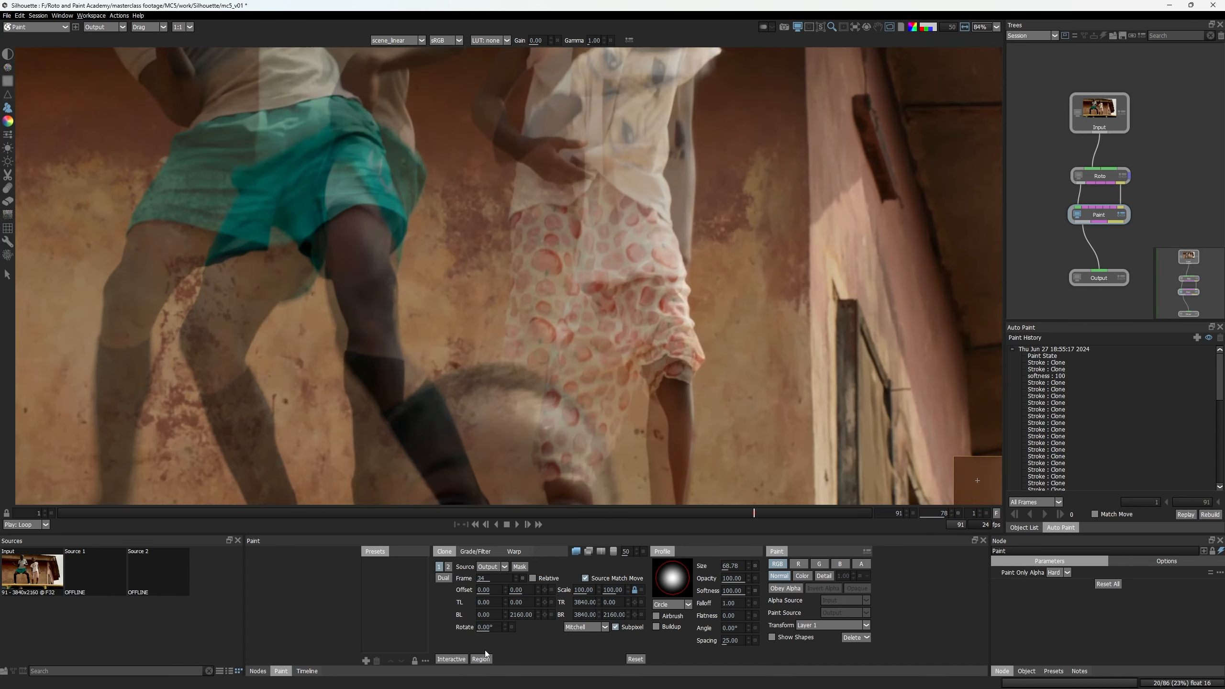
Set the clone source frame to 74 and check its overlay against the girl's upper body.
{"action": "left_click", "coordinate": [522, 579]}
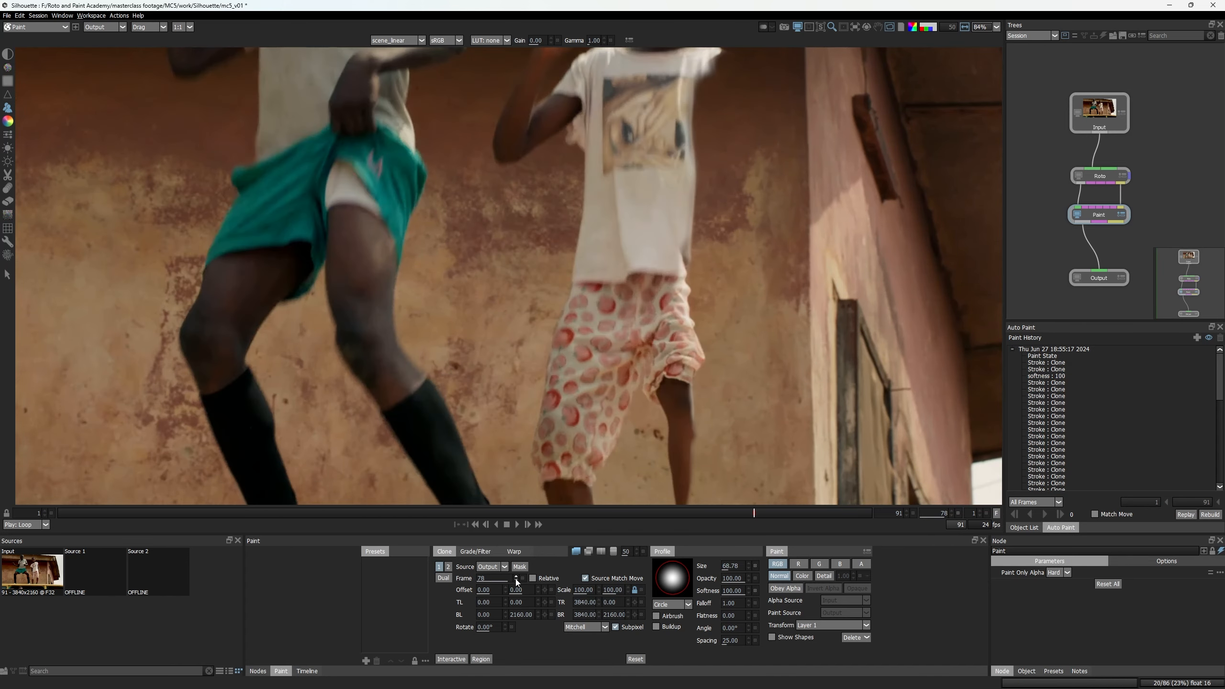
{"action": "left_click", "coordinate": [516, 580]}
{"action": "left_click", "coordinate": [516, 580]}
{"action": "left_click", "coordinate": [516, 581]}
{"action": "left_click", "coordinate": [516, 580]}
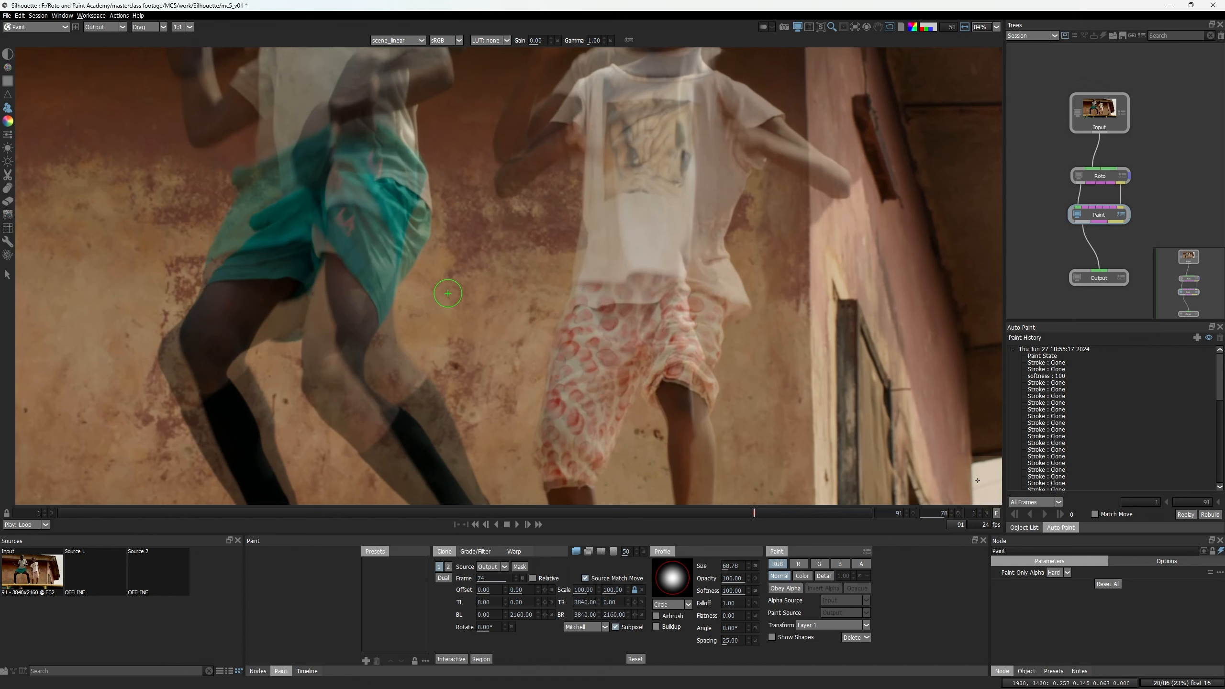
{"action": "left_click_drag", "start_coordinate": [473, 151], "coordinate": [478, 352]}
{"action": "scroll", "coordinate": [509, 169], "scroll_direction": "up", "scroll_amount": 2}
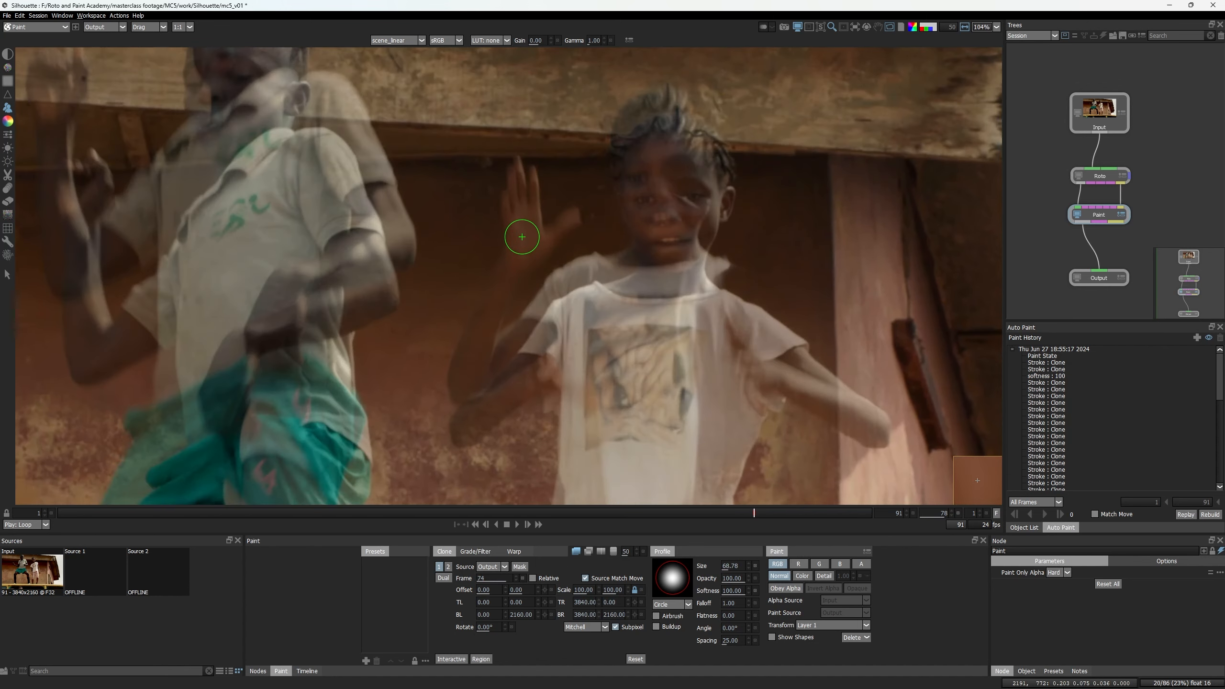
Raise the source overlay opacity to 100% and clone clean wall over the girl's raised hand and forearm.
{"action": "left_click_drag", "start_coordinate": [625, 552], "coordinate": [796, 536]}
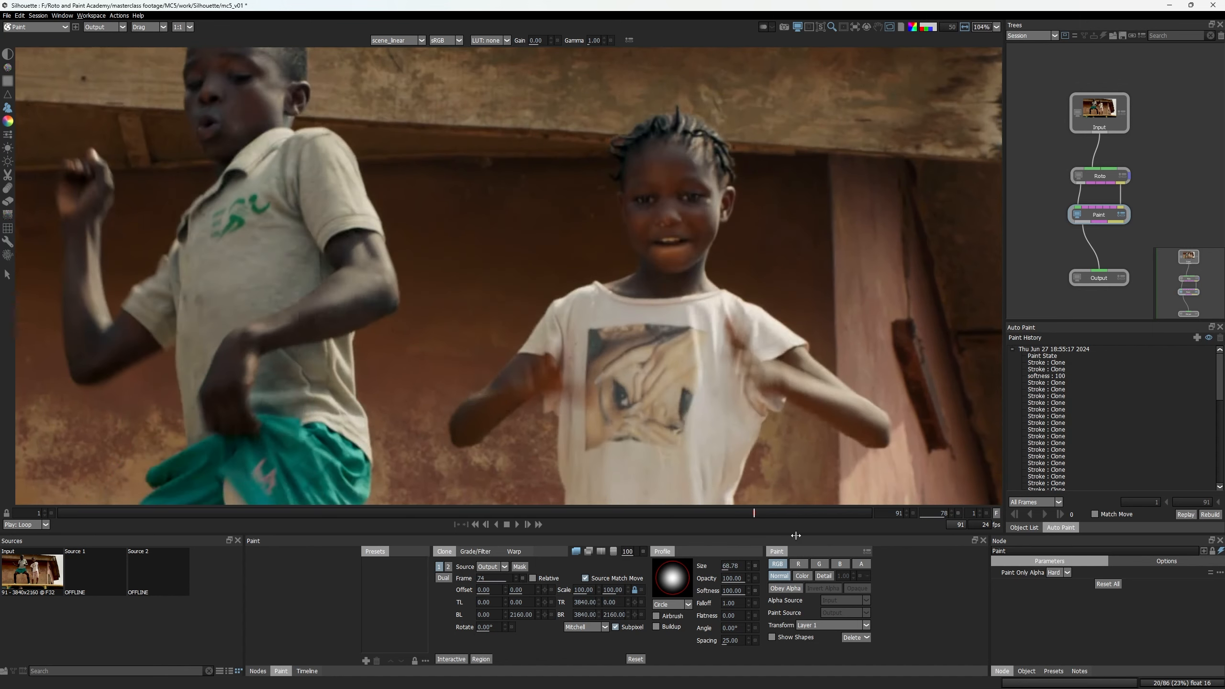
{"action": "key", "text": "o"}
{"action": "key", "text": "o"}
{"action": "key", "text": "o"}
{"action": "scroll", "coordinate": [545, 171], "scroll_direction": "up", "scroll_amount": 5}
{"action": "key", "text": "o"}
{"action": "key", "text": "o"}
{"action": "scroll", "coordinate": [533, 189], "scroll_direction": "up", "scroll_amount": 4}
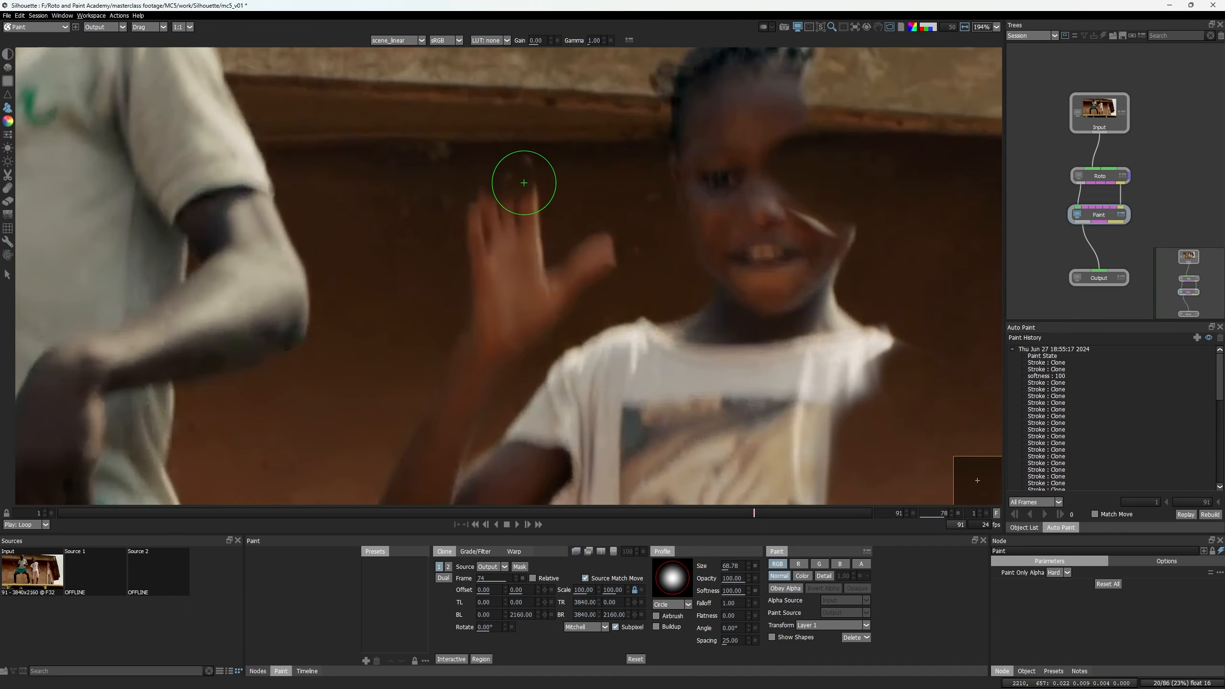
{"action": "left_click_drag", "start_coordinate": [493, 182], "coordinate": [487, 231]}
{"action": "scroll", "coordinate": [534, 214], "scroll_direction": "down", "scroll_amount": 4}
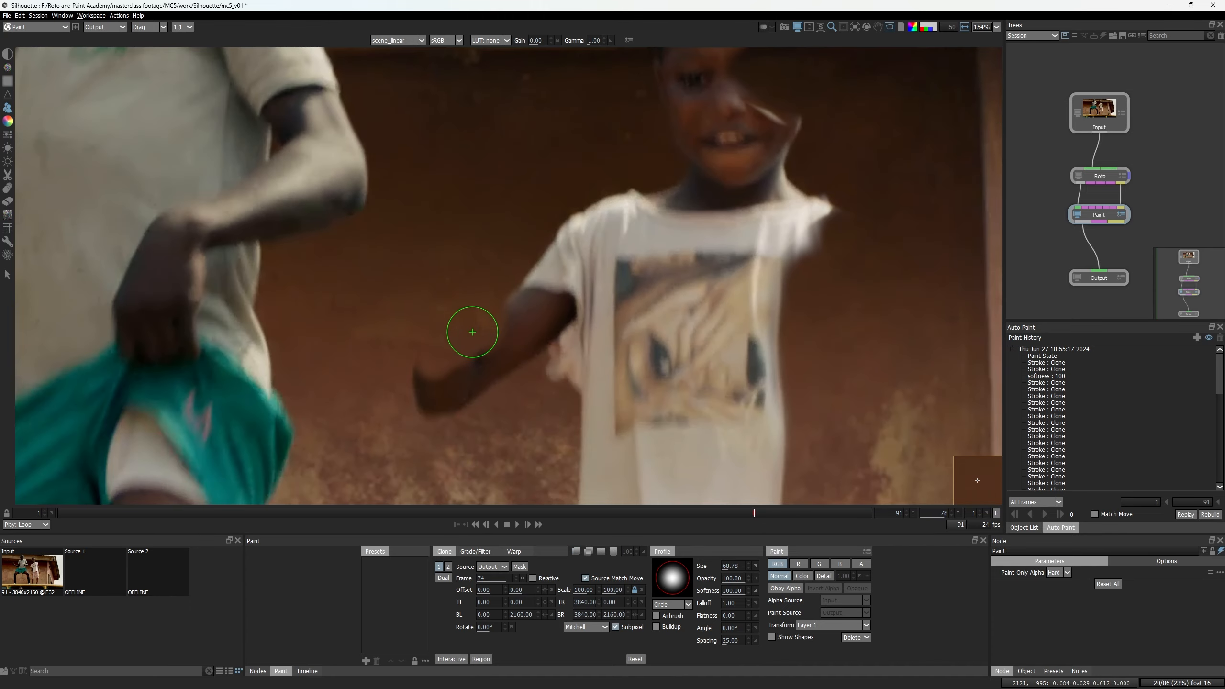
Clone clean wall along the outer edge of the girl's remaining elbow and upper arm.
{"action": "key", "text": "z"}
{"action": "key", "text": "x"}
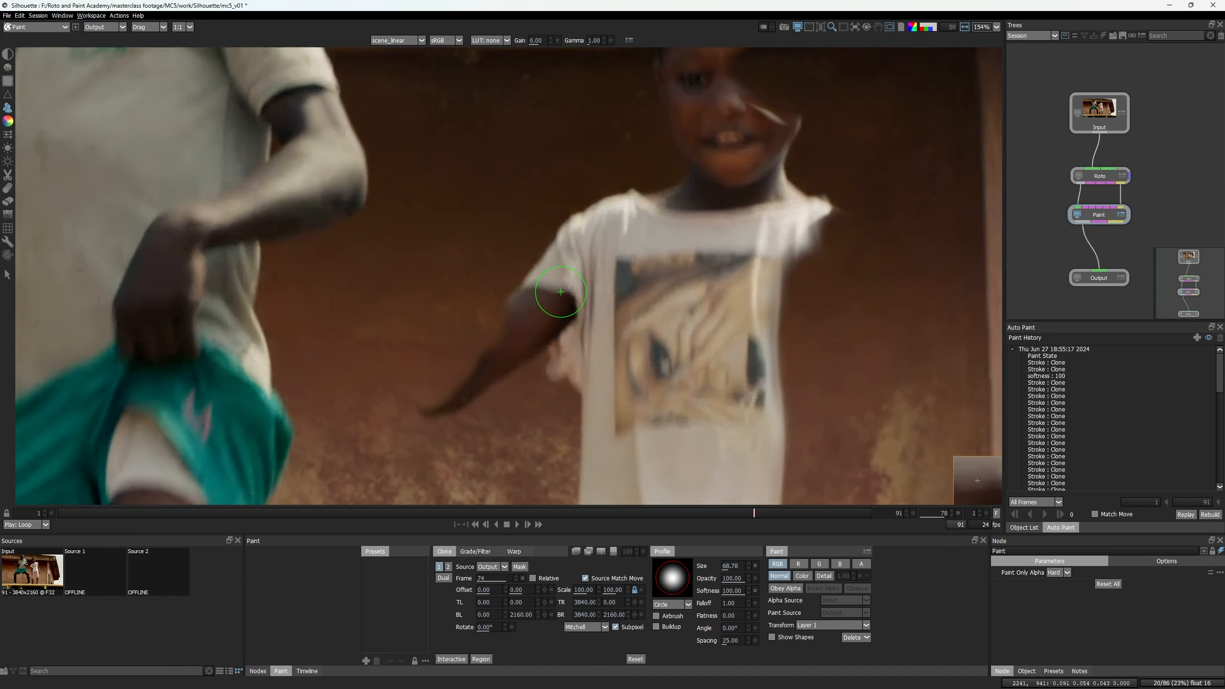
{"action": "key", "text": "z"}
{"action": "mouse_move", "coordinate": [550, 284]}
{"action": "left_mouse_down"}
{"action": "mouse_move", "coordinate": [548, 336]}
{"action": "mouse_move", "coordinate": [531, 309]}
{"action": "mouse_move", "coordinate": [545, 277]}
{"action": "mouse_move", "coordinate": [506, 358]}
{"action": "left_mouse_up"}
{"action": "key", "text": "x"}
Clone clean wall over the outer part of the girl's sleeve and up along her shoulder to the neck.
{"action": "scroll", "coordinate": [529, 306], "scroll_direction": "up", "scroll_amount": 3}
{"action": "left_click_drag", "start_coordinate": [563, 276], "coordinate": [585, 282]}
{"action": "key", "text": "z"}
{"action": "key", "text": "x"}
{"action": "key", "text": "z"}
{"action": "key", "text": "x"}
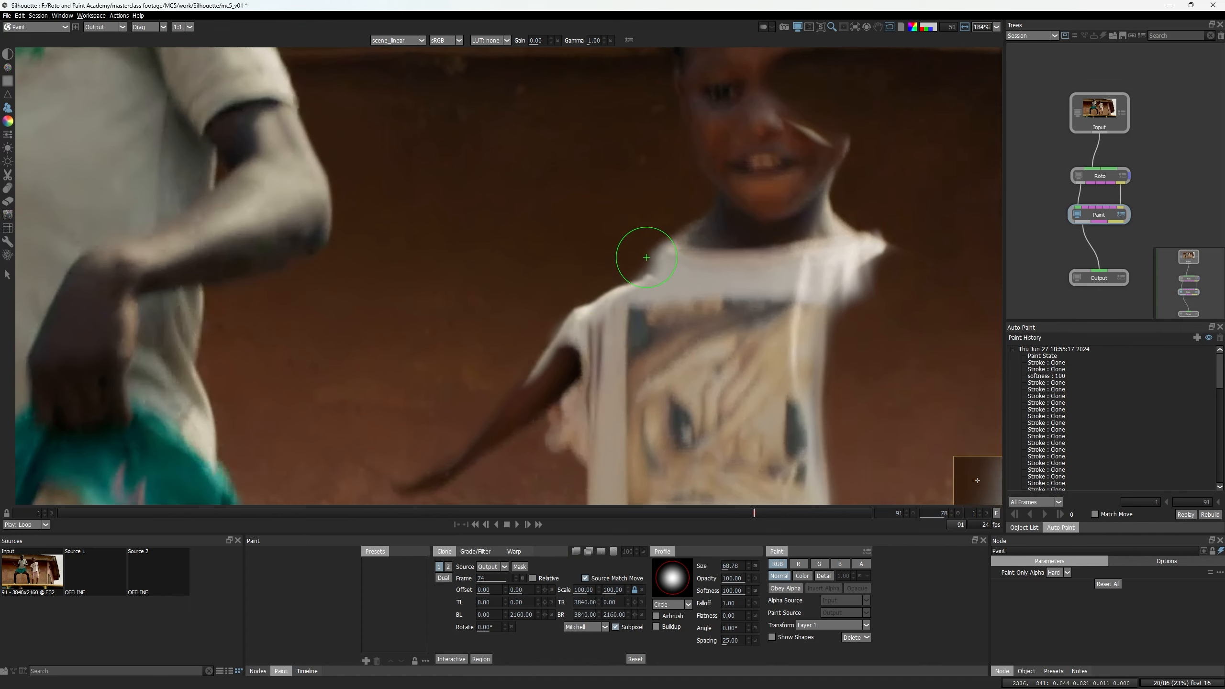
{"action": "scroll", "coordinate": [683, 246], "scroll_direction": "down", "scroll_amount": 10}
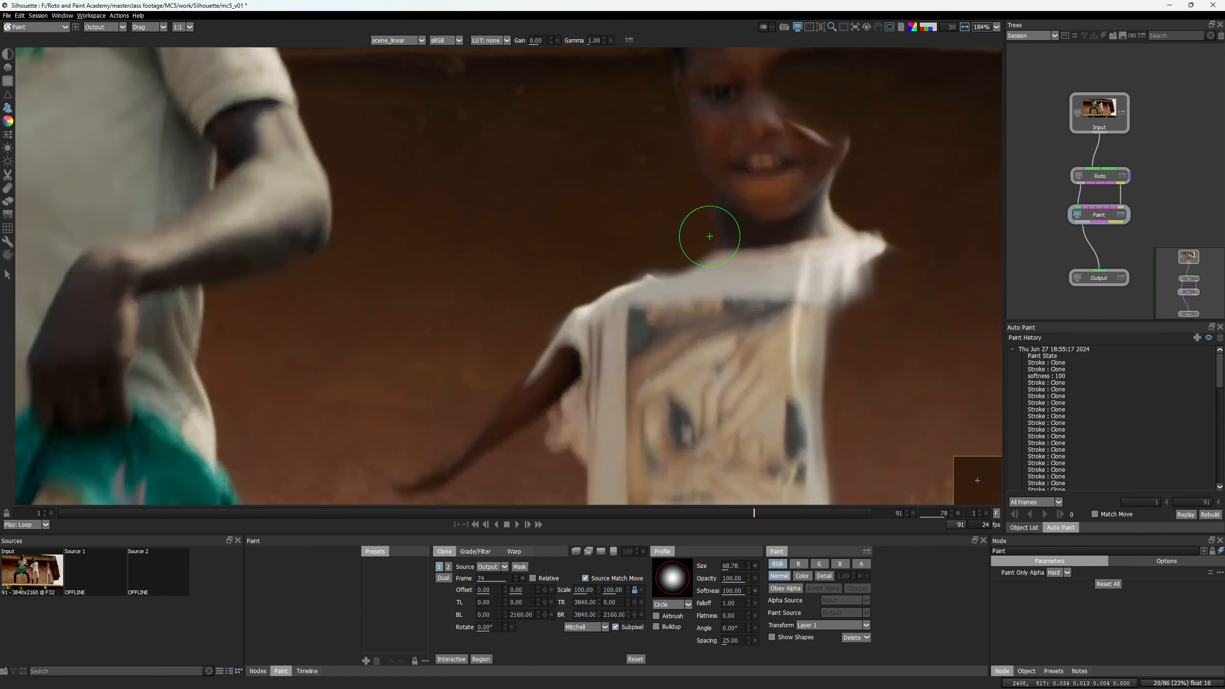
{"action": "scroll", "coordinate": [698, 250], "scroll_direction": "down", "scroll_amount": 8}
Compare source frame 74 with the current frame across both dancers, using the source overlay at 100% and 50% opacity.
{"action": "scroll", "coordinate": [704, 236], "scroll_direction": "up", "scroll_amount": 14}
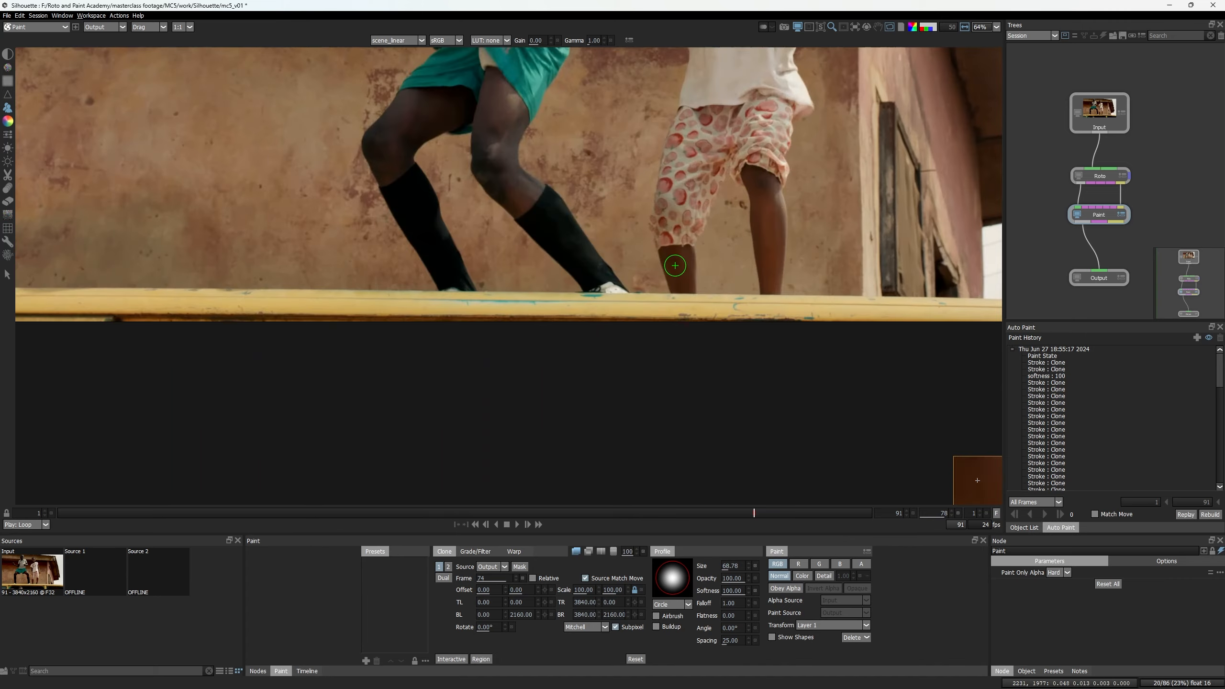
{"action": "scroll", "coordinate": [711, 217], "scroll_direction": "down", "scroll_amount": 5}
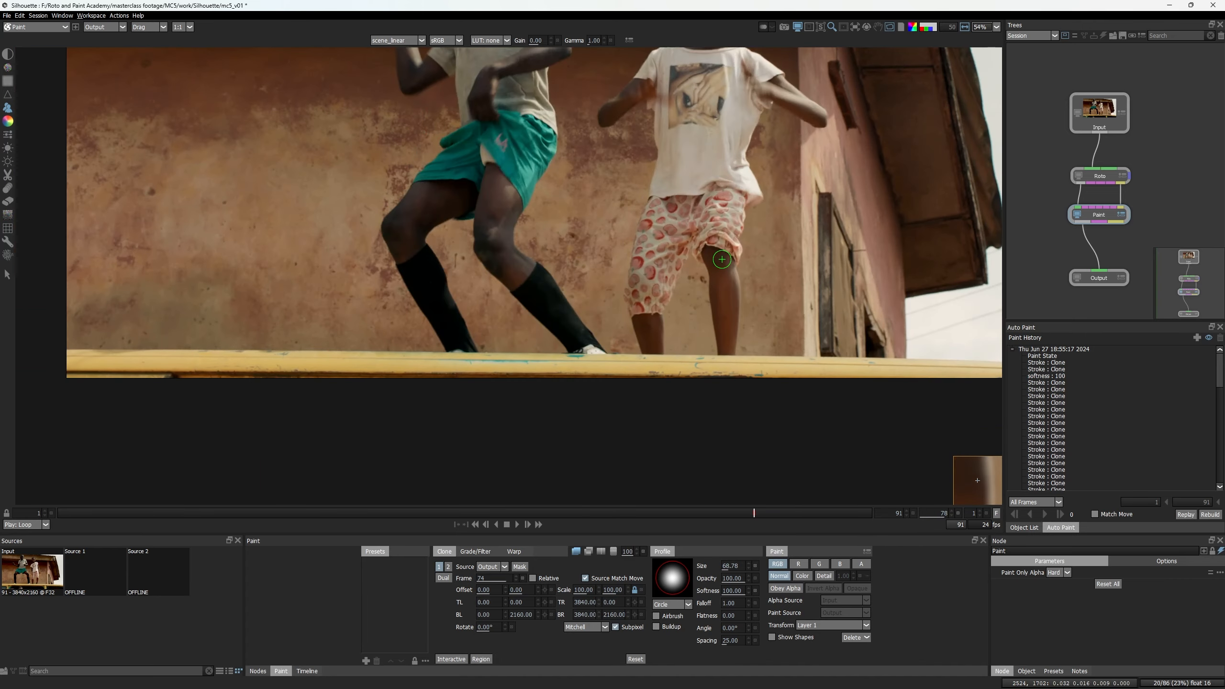
{"action": "left_click_drag", "start_coordinate": [722, 259], "coordinate": [696, 340]}
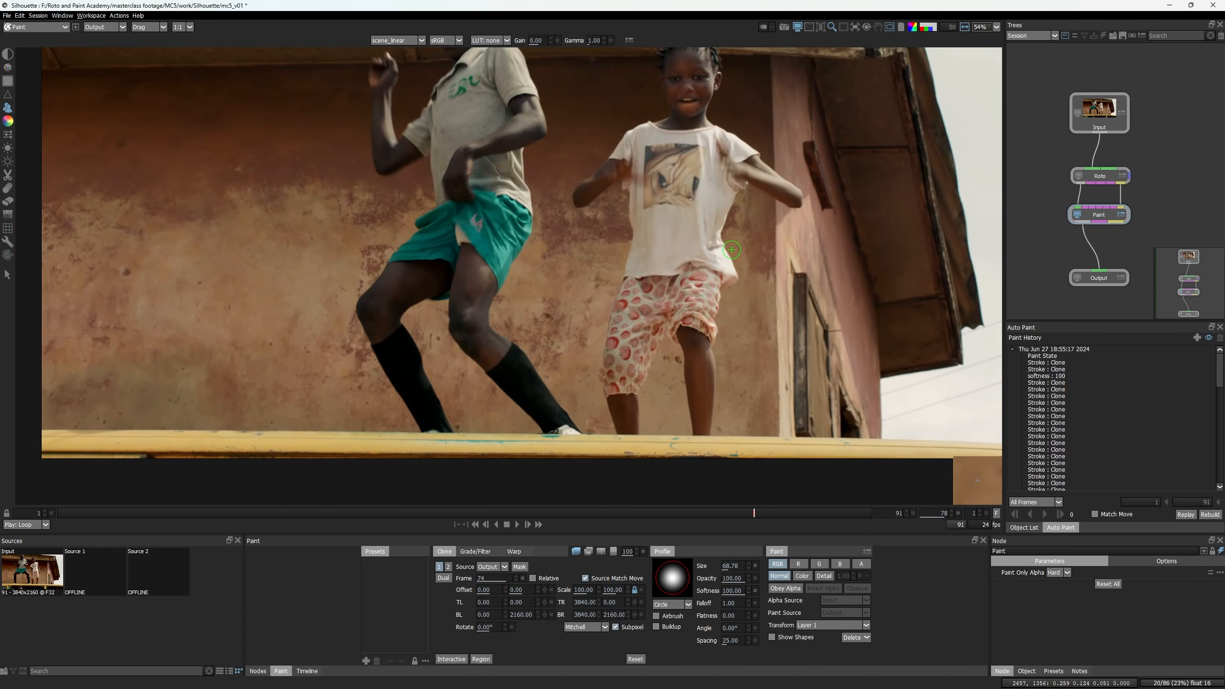
{"action": "key", "text": "o"}
{"action": "key", "text": "o"}
{"action": "left_click", "coordinate": [641, 552]}
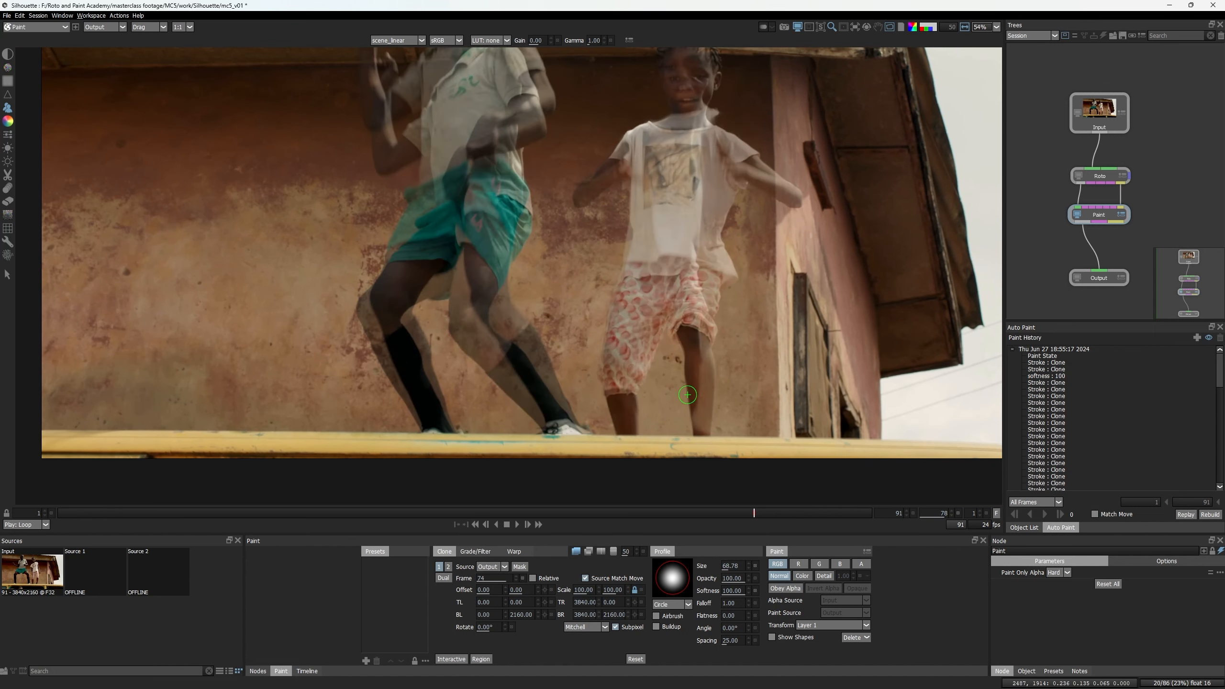
{"action": "left_click_drag", "start_coordinate": [726, 223], "coordinate": [712, 265]}
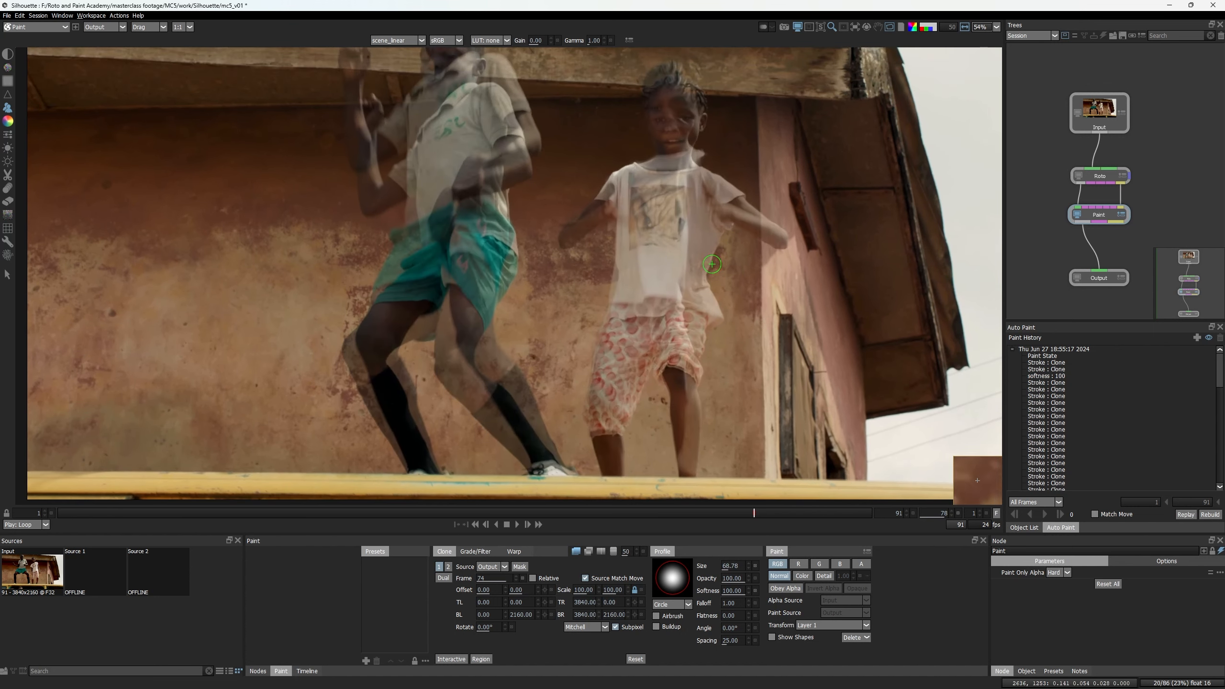
Set the clone source frame to 87.
{"action": "left_click", "coordinate": [515, 575]}
{"action": "left_click", "coordinate": [515, 575]}
{"action": "left_click", "coordinate": [515, 575]}
{"action": "left_click", "coordinate": [515, 575]}
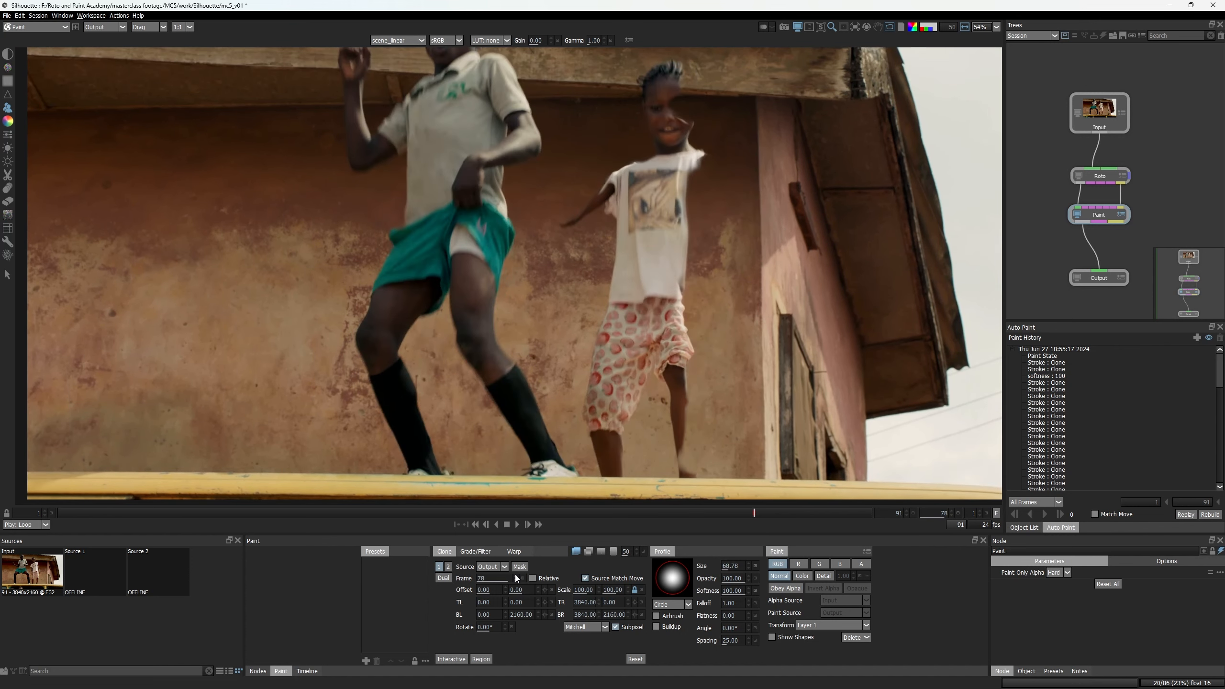
{"action": "left_click", "coordinate": [515, 575]}
{"action": "left_click", "coordinate": [515, 575]}
{"action": "left_click", "coordinate": [515, 575]}
{"action": "left_click", "coordinate": [514, 575]}
{"action": "left_click", "coordinate": [515, 575]}
{"action": "left_click", "coordinate": [515, 574]}
{"action": "left_click", "coordinate": [515, 574]}
{"action": "left_click", "coordinate": [515, 574]}
{"action": "left_click", "coordinate": [515, 575]}
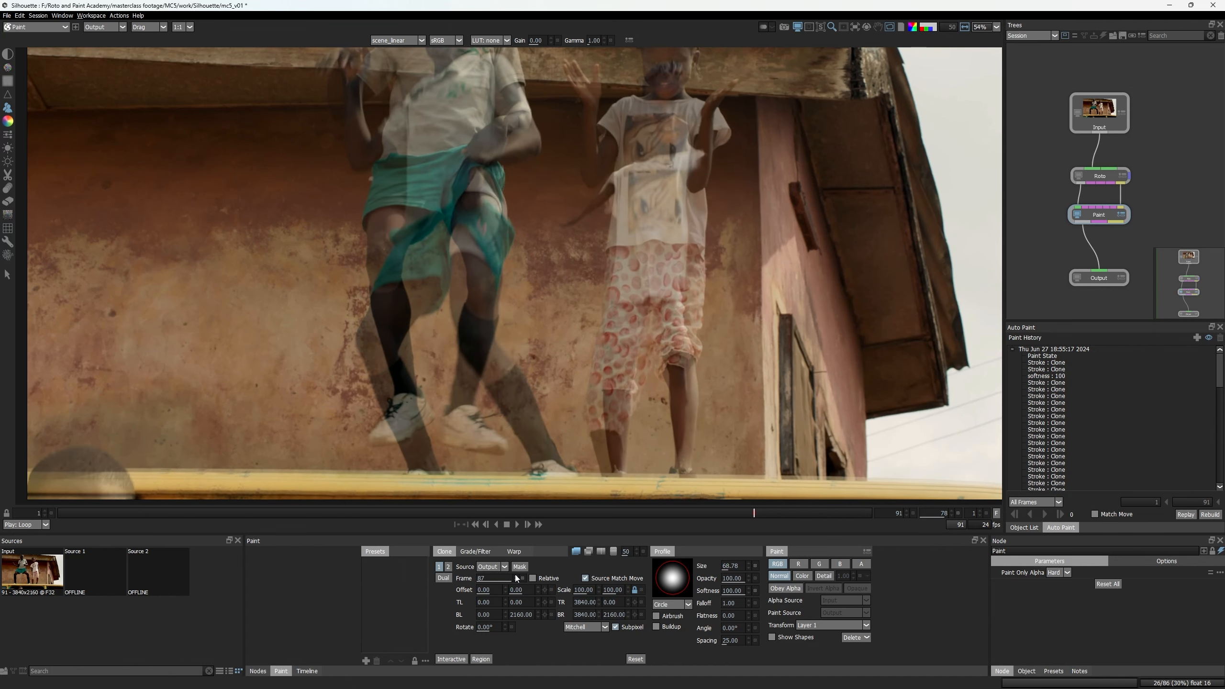
Compare source frame 87 at full overlay opacity with the current frame around the girl's patterned shorts and legs.
{"action": "key", "text": "o"}
{"action": "scroll", "coordinate": [601, 398], "scroll_direction": "up", "scroll_amount": 3}
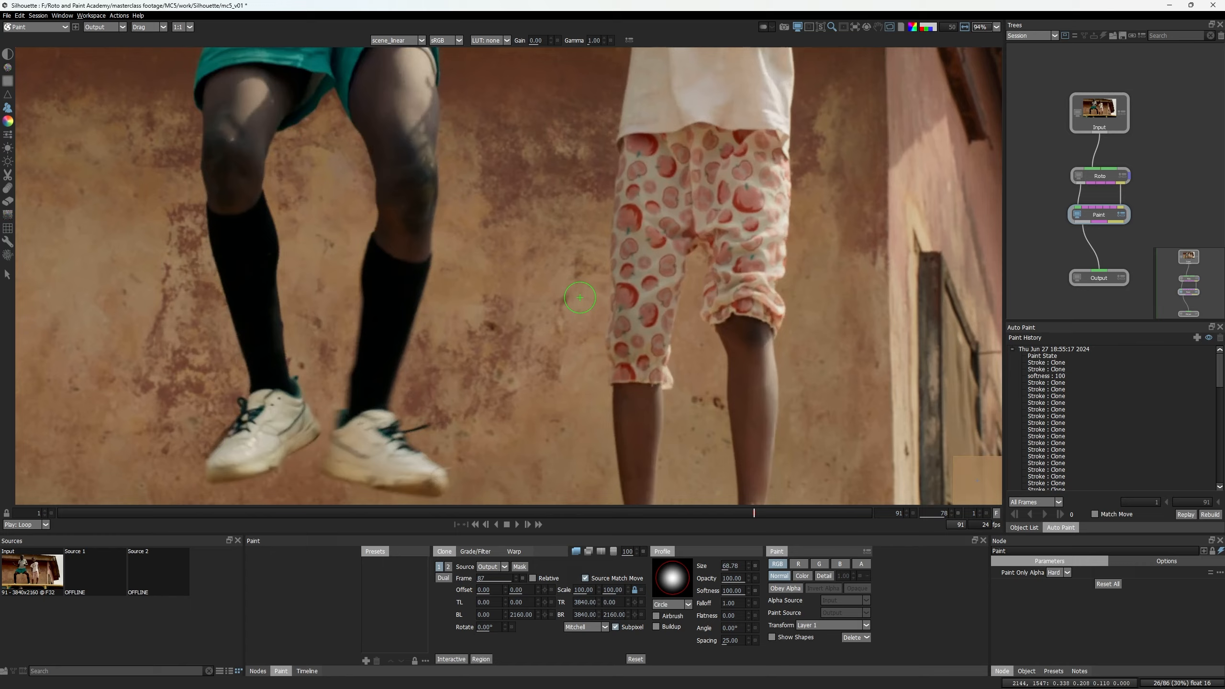
{"action": "scroll", "coordinate": [569, 252], "scroll_direction": "up", "scroll_amount": 3}
{"action": "key", "text": "o"}
{"action": "key", "text": "o"}
{"action": "key", "text": "o"}
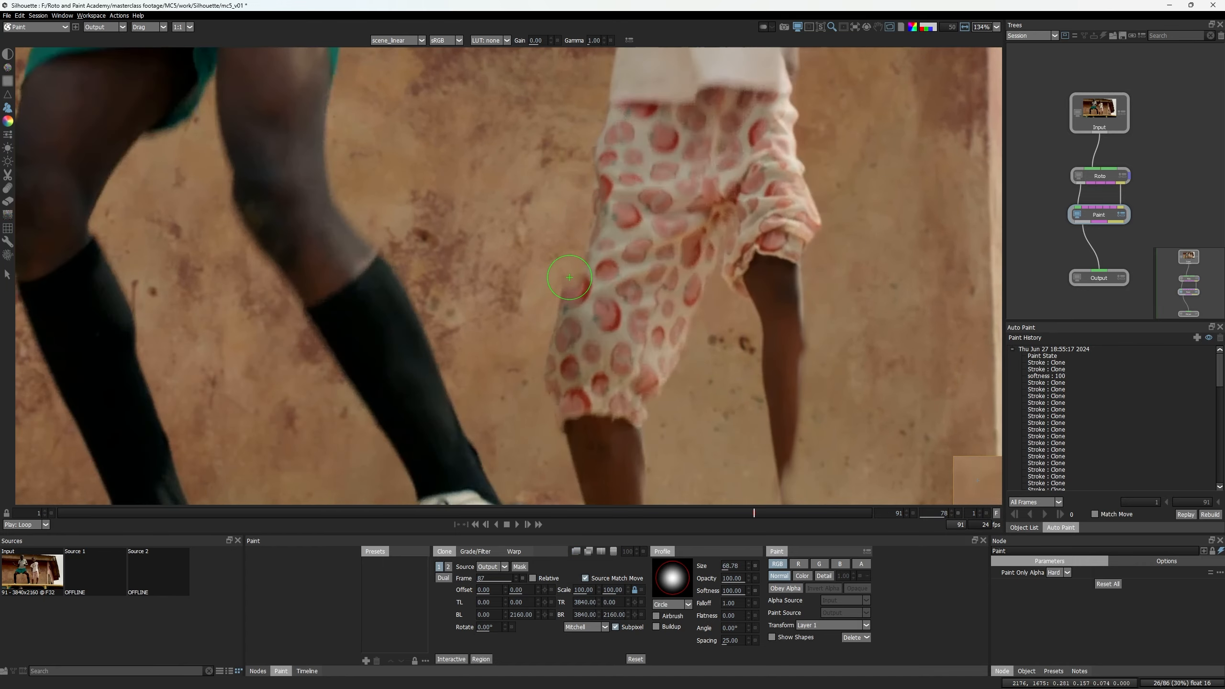
{"action": "key", "text": "o"}
{"action": "mouse_move", "coordinate": [570, 277]}
{"action": "left_mouse_down"}
{"action": "mouse_move", "coordinate": [568, 309]}
{"action": "mouse_move", "coordinate": [581, 196]}
{"action": "mouse_move", "coordinate": [596, 233]}
{"action": "left_mouse_up"}
{"action": "key", "text": "o"}
{"action": "key", "text": "o"}
{"action": "key", "text": "o"}
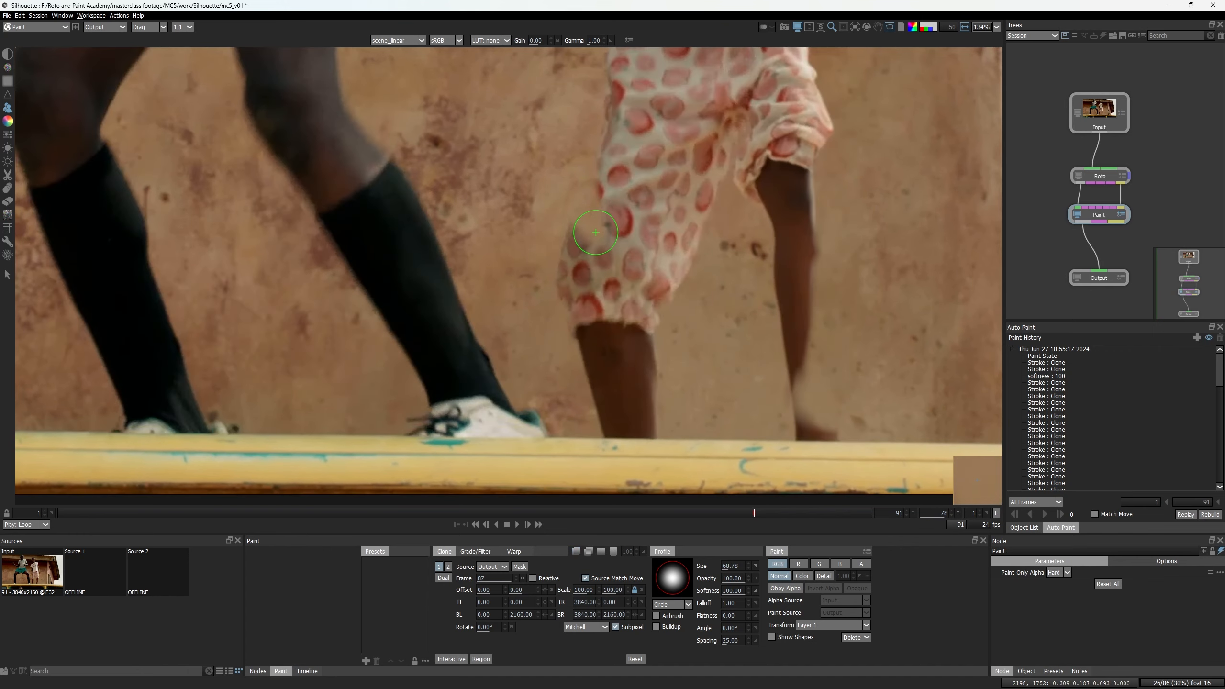
Clone clean wall over the edge of the girl's patterned shorts and lower leg facing the boy.
{"action": "left_click_drag", "start_coordinate": [600, 312], "coordinate": [599, 211]}
{"action": "key", "text": "o"}
{"action": "key", "text": "o"}
{"action": "scroll", "coordinate": [599, 280], "scroll_direction": "up", "scroll_amount": 3}
{"action": "key", "text": "o"}
{"action": "key", "text": "o"}
{"action": "left_click_drag", "start_coordinate": [593, 284], "coordinate": [605, 311]}
{"action": "key", "text": "o"}
{"action": "key", "text": "o"}
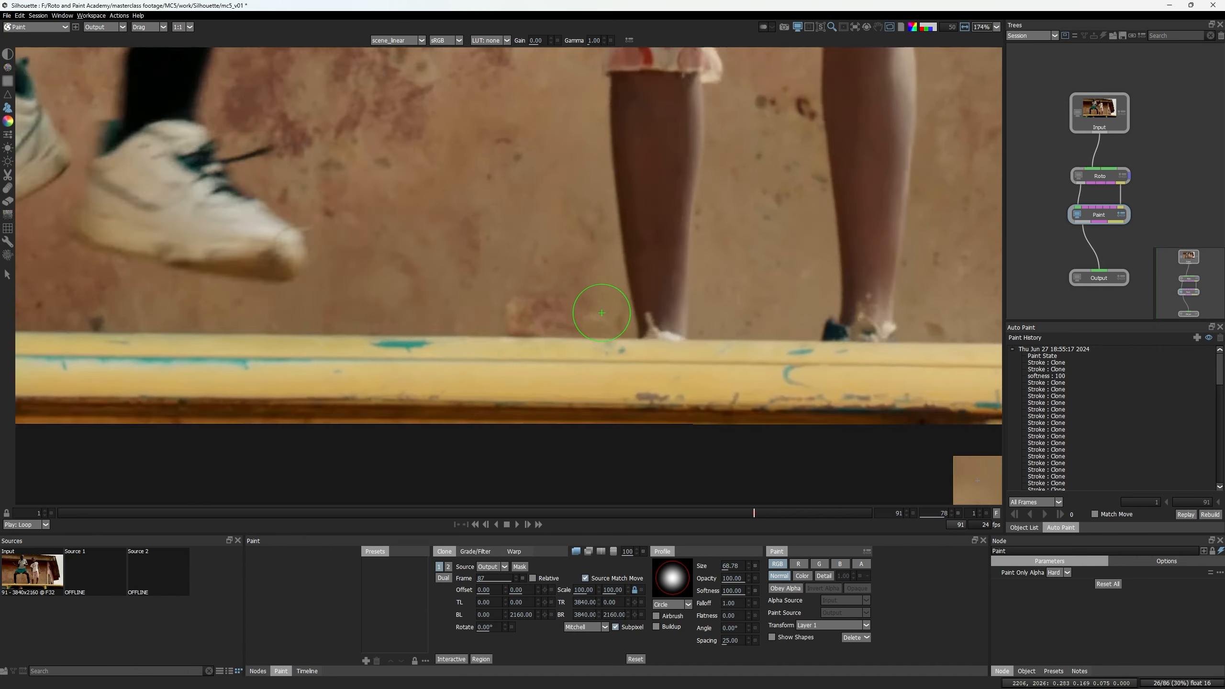
{"action": "left_click_drag", "start_coordinate": [579, 76], "coordinate": [551, 141]}
{"action": "key", "text": "o"}
Enlarge the brush to 121.85 and clone clean wall over the boy's sock and shoe nearest the girl.
{"action": "scroll", "coordinate": [553, 125], "scroll_direction": "down", "scroll_amount": 3}
{"action": "left_click_drag", "start_coordinate": [553, 112], "coordinate": [558, 224]}
{"action": "scroll", "coordinate": [558, 224], "scroll_direction": "down", "scroll_amount": 6}
{"action": "mouse_move", "coordinate": [458, 227]}
{"action": "left_mouse_down"}
{"action": "mouse_move", "coordinate": [470, 350]}
{"action": "mouse_move", "coordinate": [516, 234]}
{"action": "left_mouse_up"}
{"action": "scroll", "coordinate": [470, 350], "scroll_direction": "up", "scroll_amount": 5}
{"action": "key", "text": "o"}
{"action": "scroll", "coordinate": [491, 356], "scroll_direction": "down", "scroll_amount": 3}
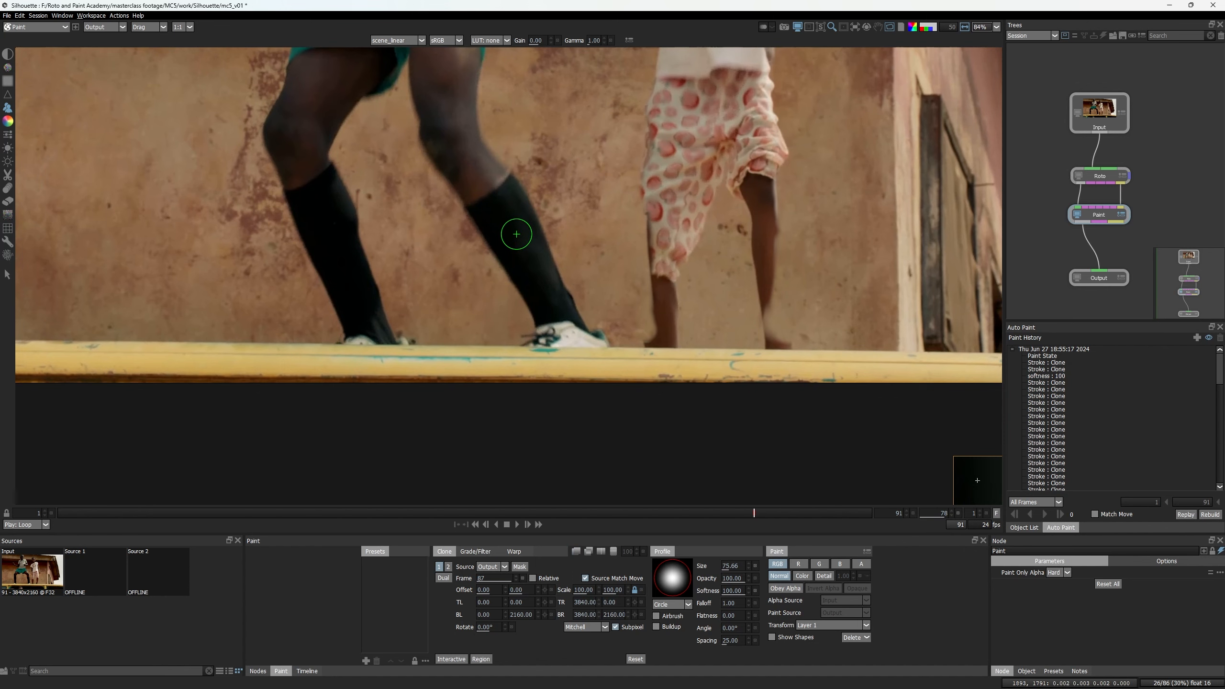
{"action": "scroll", "coordinate": [530, 256], "scroll_direction": "up", "scroll_amount": 1}
{"action": "key", "text": "o"}
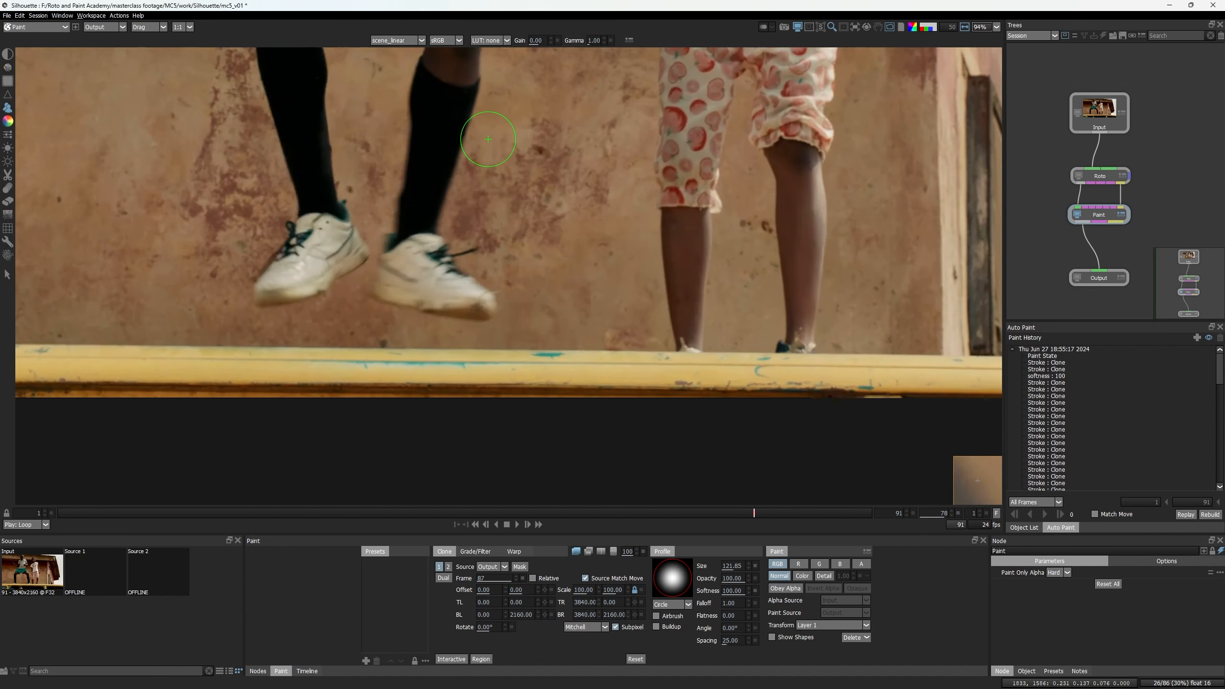
{"action": "key", "text": "o"}
{"action": "mouse_move", "coordinate": [489, 139]}
{"action": "left_mouse_down"}
{"action": "mouse_move", "coordinate": [479, 225]}
{"action": "mouse_move", "coordinate": [537, 309]}
{"action": "mouse_move", "coordinate": [576, 335]}
{"action": "mouse_move", "coordinate": [549, 343]}
{"action": "mouse_move", "coordinate": [573, 305]}
{"action": "left_mouse_up"}
{"action": "scroll", "coordinate": [528, 269], "scroll_direction": "up", "scroll_amount": 3}
{"action": "key", "text": "o"}
{"action": "key", "text": "o"}
Clone clean wall over the edge of the boy's bent elbow and compare the area with source frame 87.
{"action": "scroll", "coordinate": [596, 307], "scroll_direction": "down", "scroll_amount": 7}
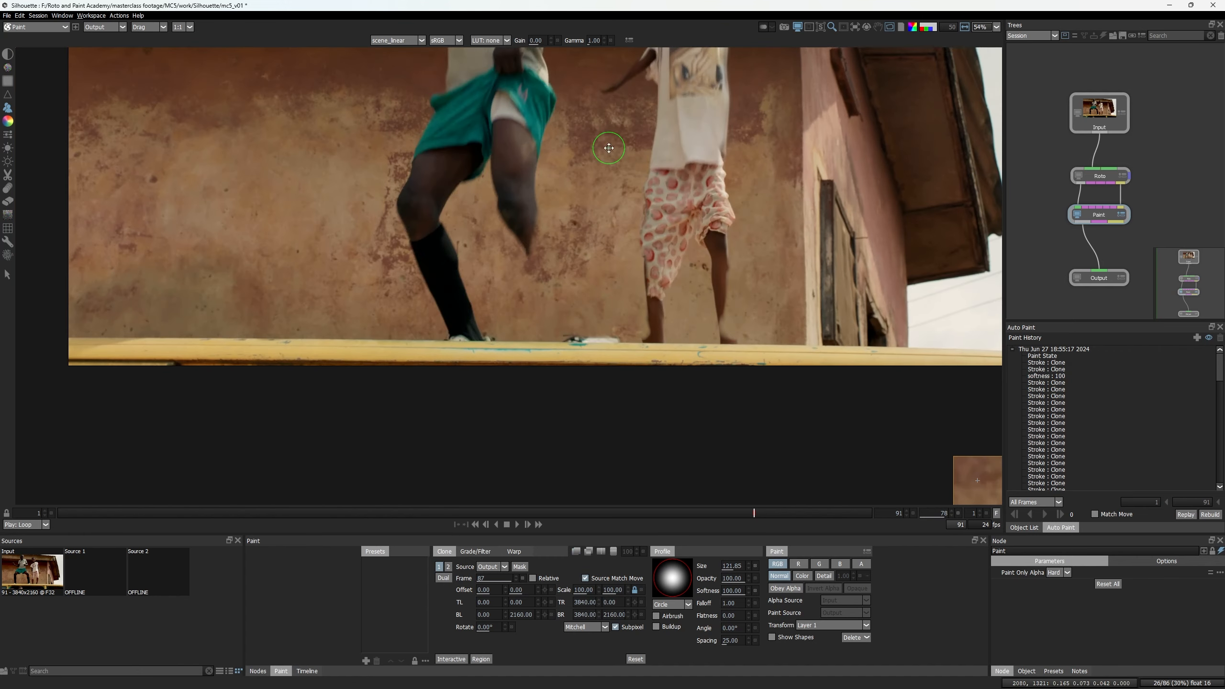
{"action": "scroll", "coordinate": [520, 208], "scroll_direction": "up", "scroll_amount": 9}
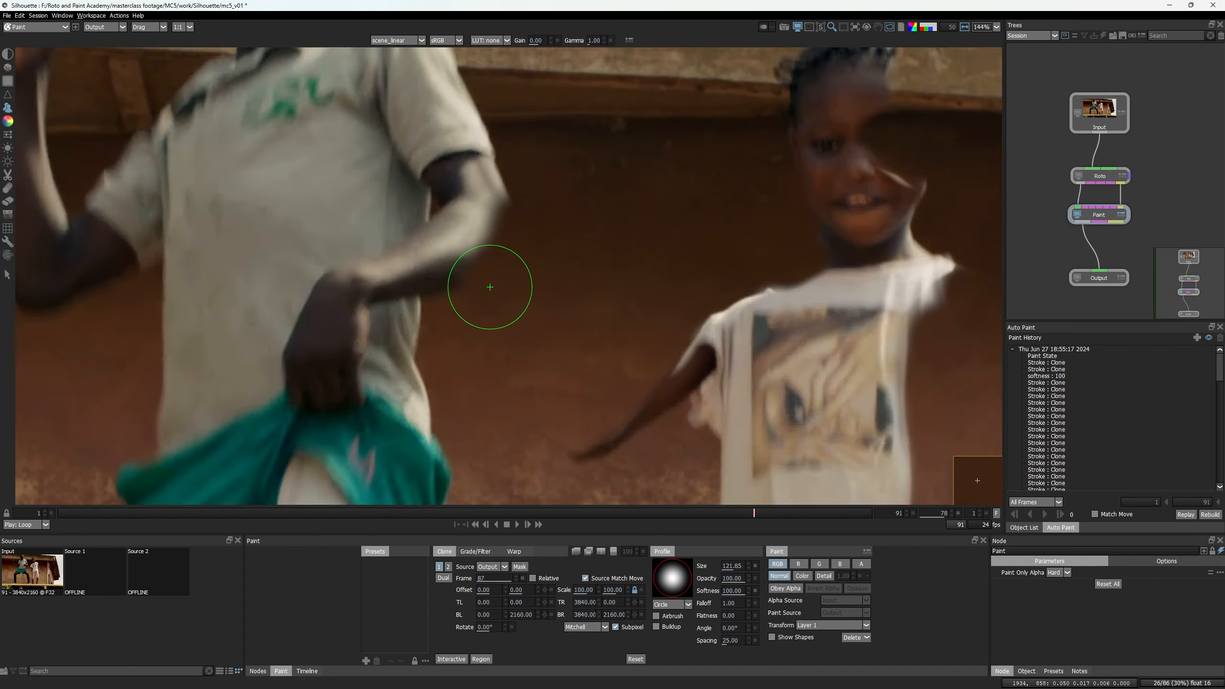
{"action": "scroll", "coordinate": [537, 319], "scroll_direction": "down", "scroll_amount": 5}
{"action": "key", "text": "o"}
{"action": "key", "text": "o"}
{"action": "key", "text": "o"}
{"action": "key", "text": "o"}
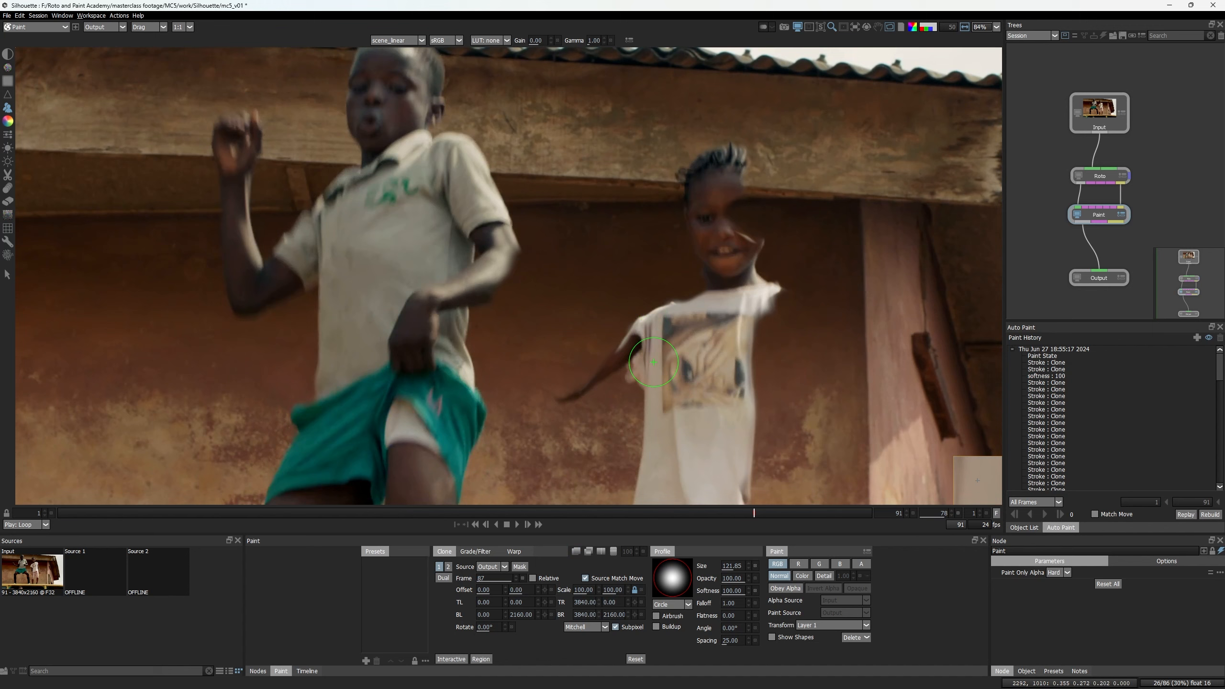
Compare source frame 87 with the current frame around the dancers' bodies and legs at 50% overlay opacity.
{"action": "key", "text": "o"}
{"action": "left_click", "coordinate": [643, 551]}
{"action": "left_click_drag", "start_coordinate": [689, 274], "coordinate": [649, 119]}
{"action": "scroll", "coordinate": [641, 145], "scroll_direction": "down", "scroll_amount": 4}
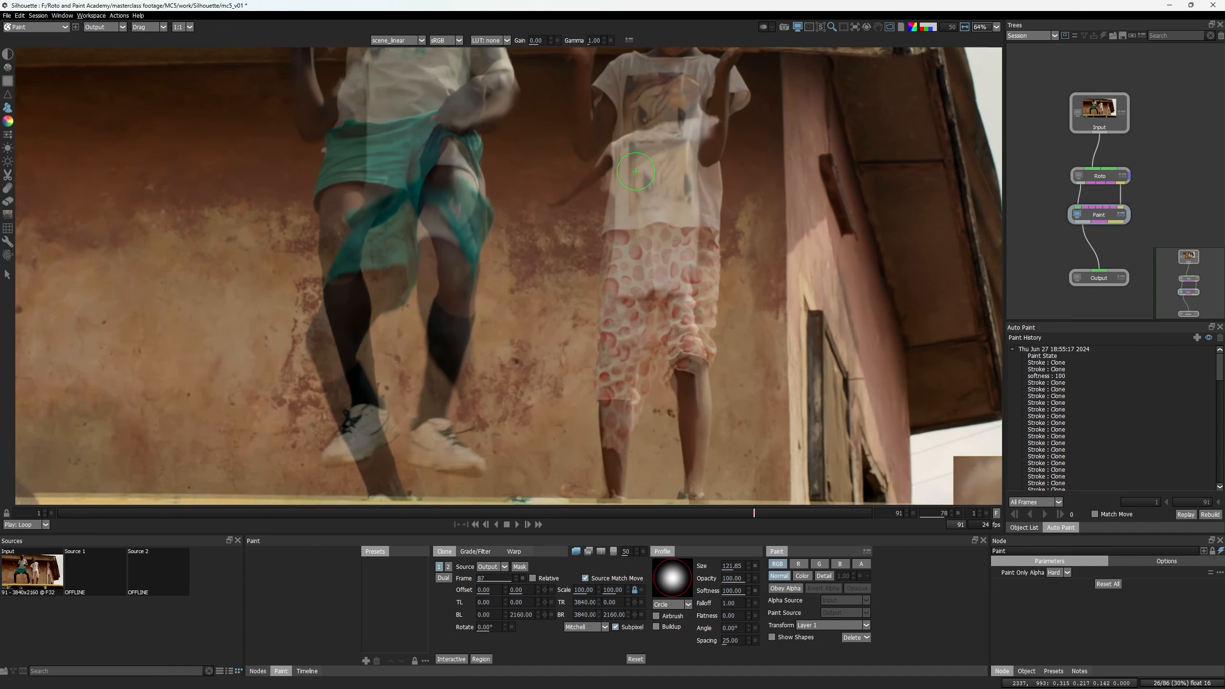
{"action": "key", "text": "o"}
{"action": "key", "text": "o"}
{"action": "key", "text": "o"}
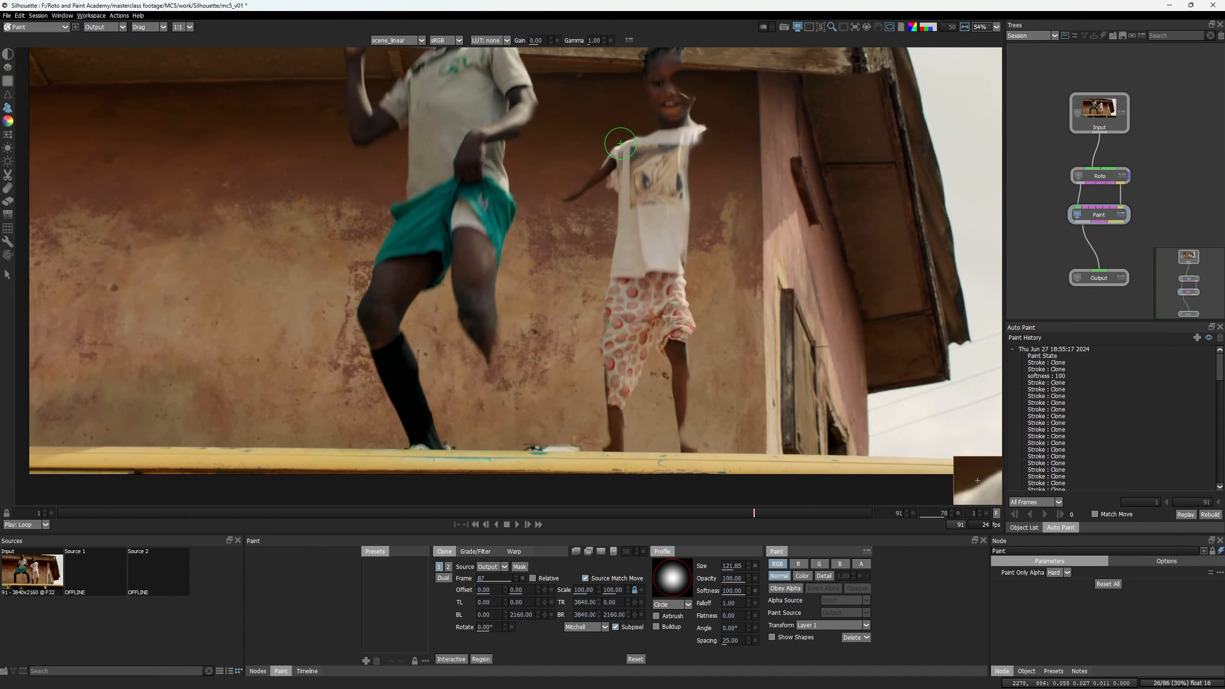
Restore the source overlay to 100% opacity and clone clean wall over the girl's leftover arm beside her shirt.
{"action": "scroll", "coordinate": [607, 158], "scroll_direction": "up", "scroll_amount": 10}
{"action": "key", "text": "o"}
{"action": "key", "text": "o"}
{"action": "key", "text": "o"}
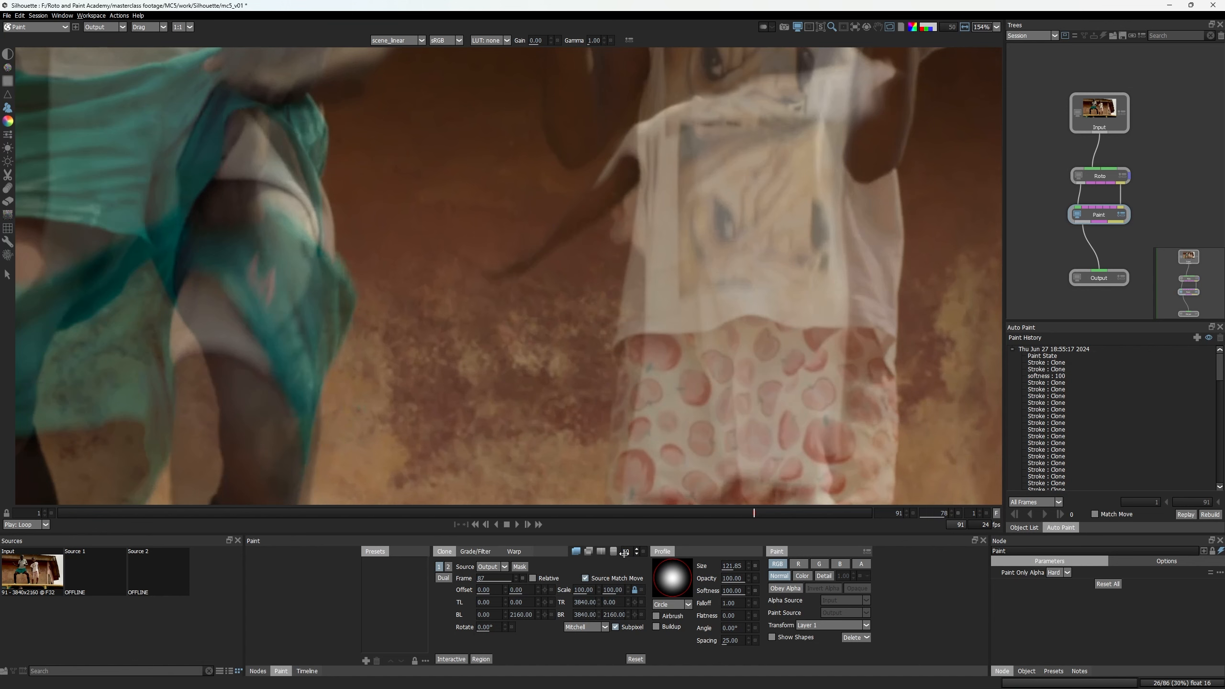
{"action": "left_click_drag", "start_coordinate": [624, 554], "coordinate": [651, 553]}
{"action": "key", "text": "o"}
{"action": "key", "text": "o"}
{"action": "key", "text": "o"}
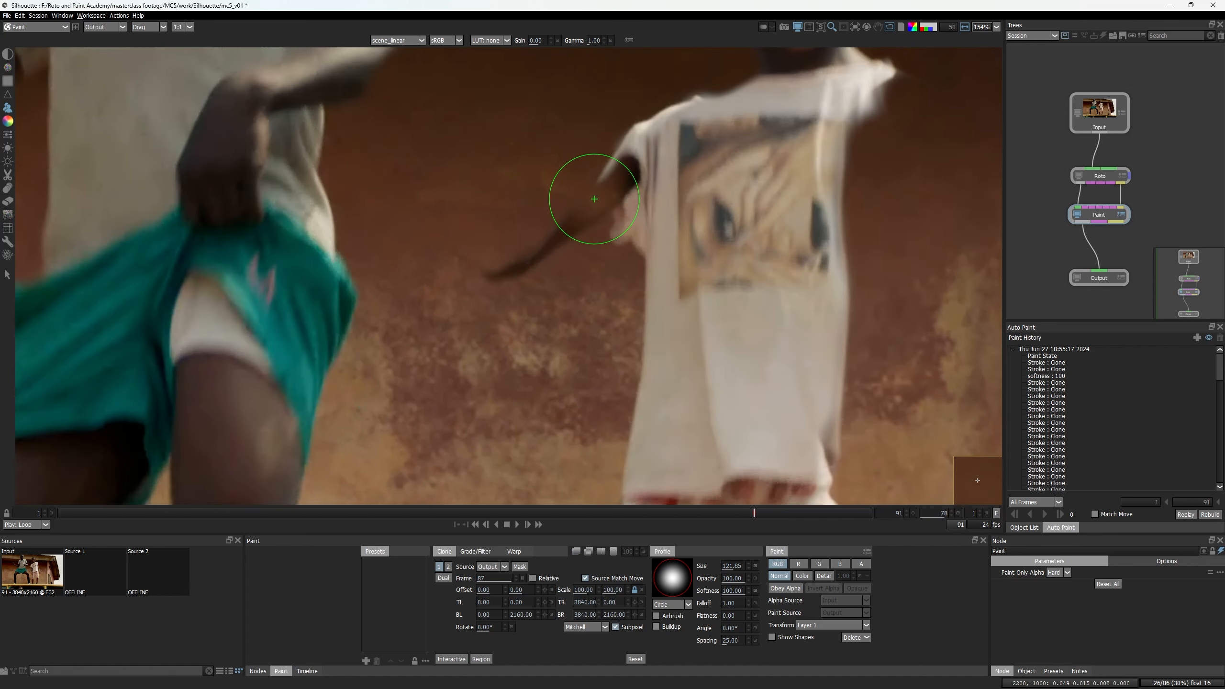
{"action": "key", "text": "o"}
{"action": "key", "text": "o"}
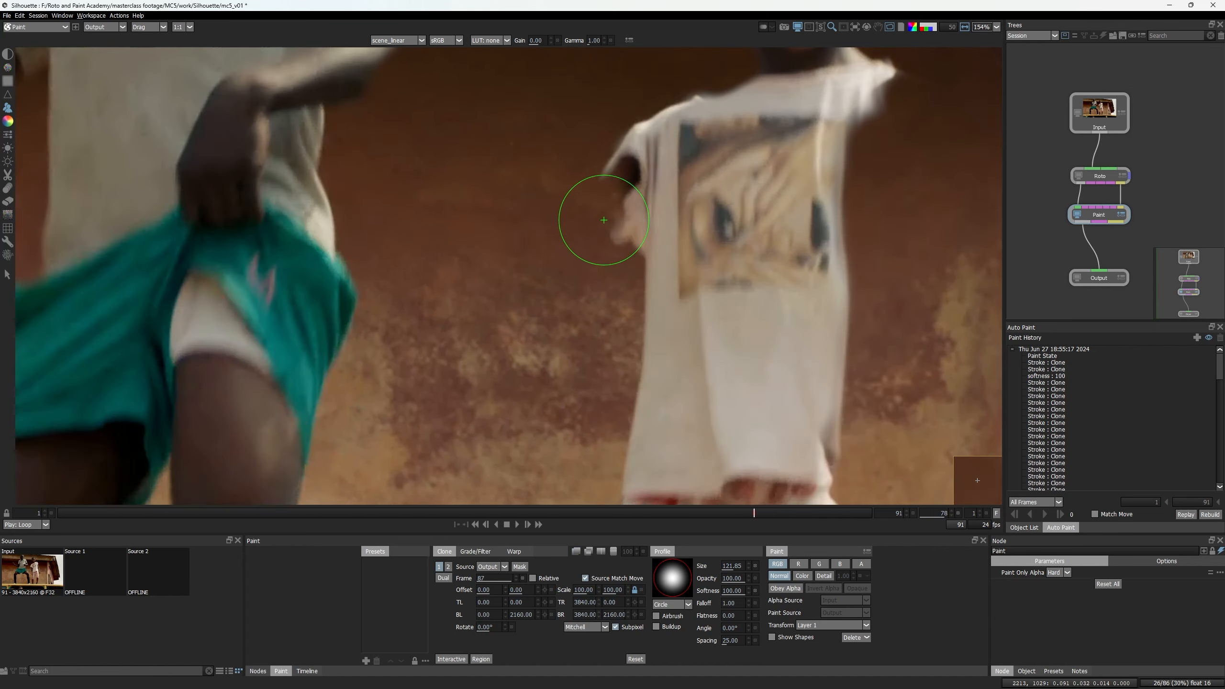
{"action": "key", "text": "o"}
{"action": "key", "text": "o"}
Lower the source overlay to 50% opacity and set the clone source frame to 90.
{"action": "scroll", "coordinate": [585, 253], "scroll_direction": "down", "scroll_amount": 10}
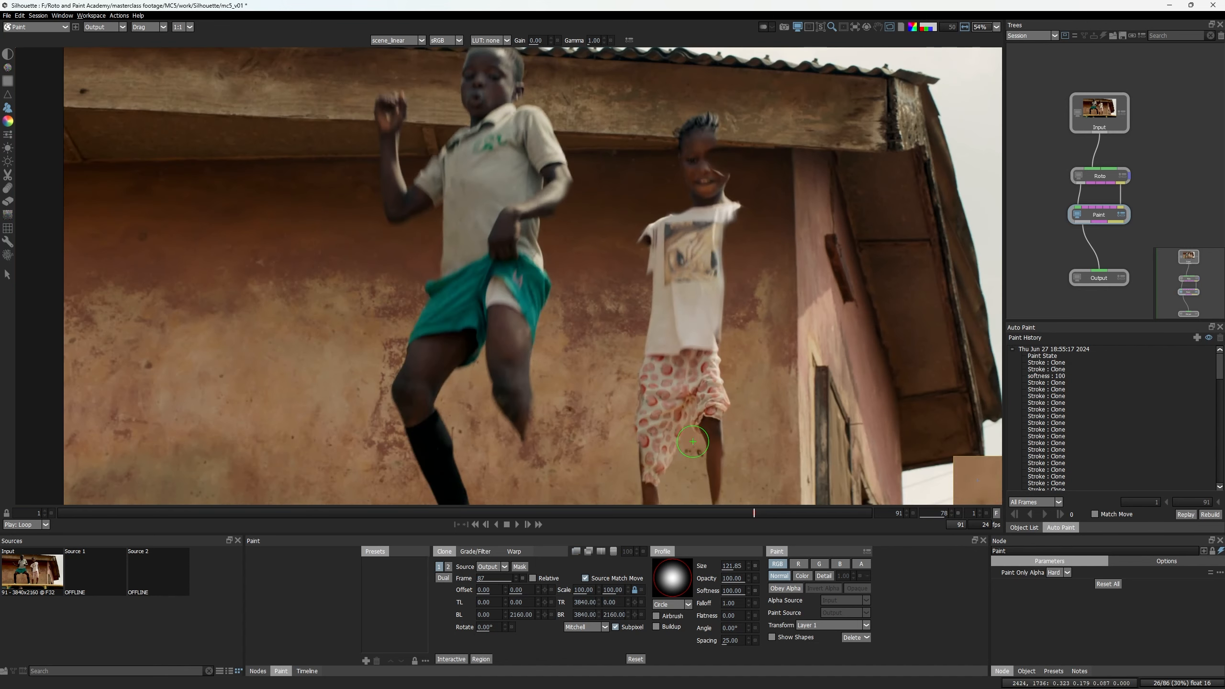
{"action": "key", "text": "o"}
{"action": "left_click", "coordinate": [643, 552]}
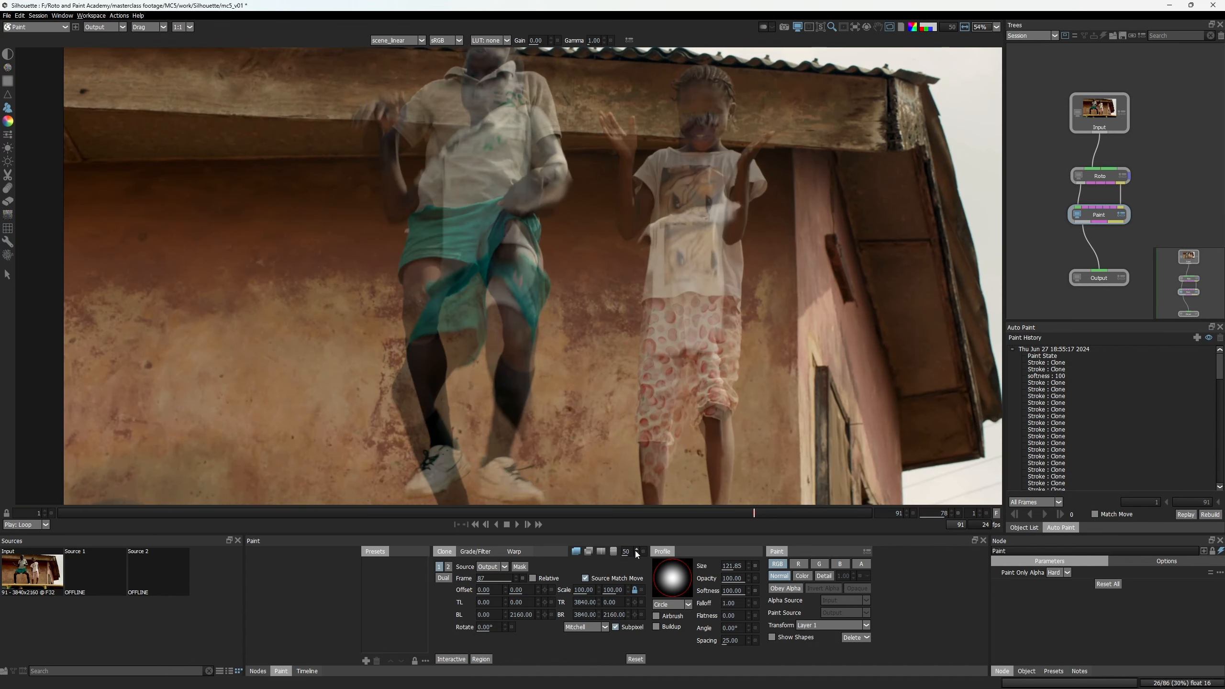
{"action": "left_click", "coordinate": [517, 576]}
{"action": "left_click", "coordinate": [517, 576]}
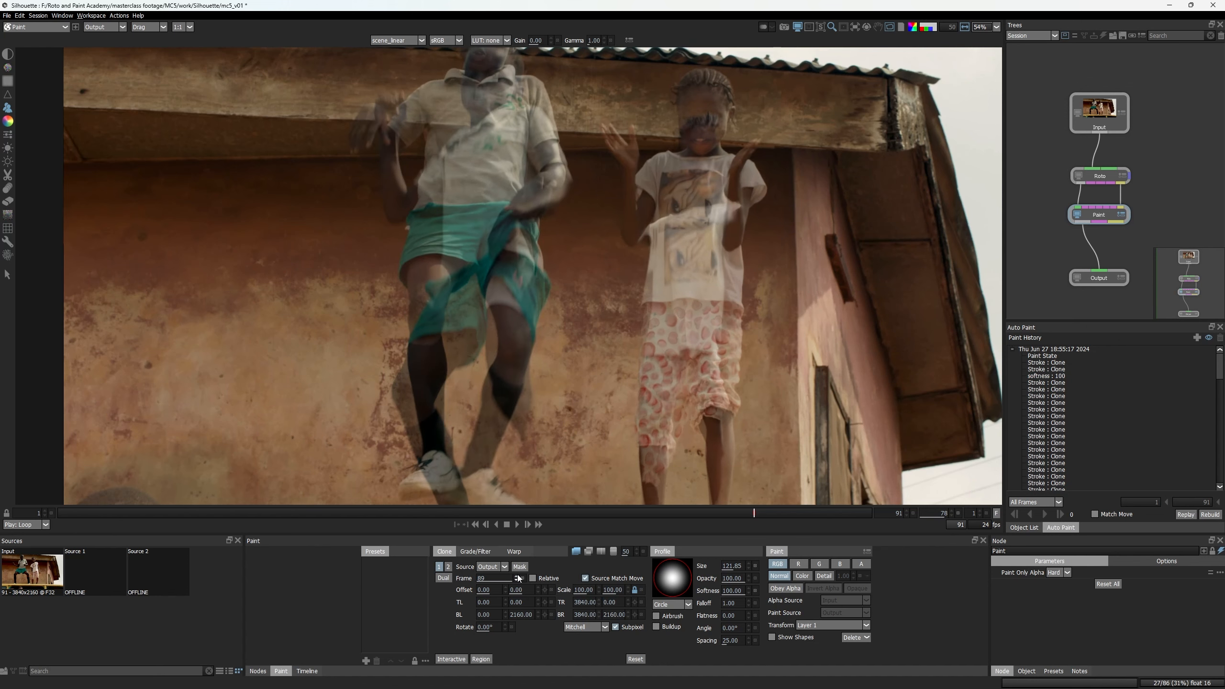
{"action": "left_click", "coordinate": [517, 576]}
Compare source frame 90 with the current frame around the dancers' bodies, legs and feet.
{"action": "key", "text": "o"}
{"action": "key", "text": "o"}
{"action": "key", "text": "o"}
{"action": "key", "text": "o"}
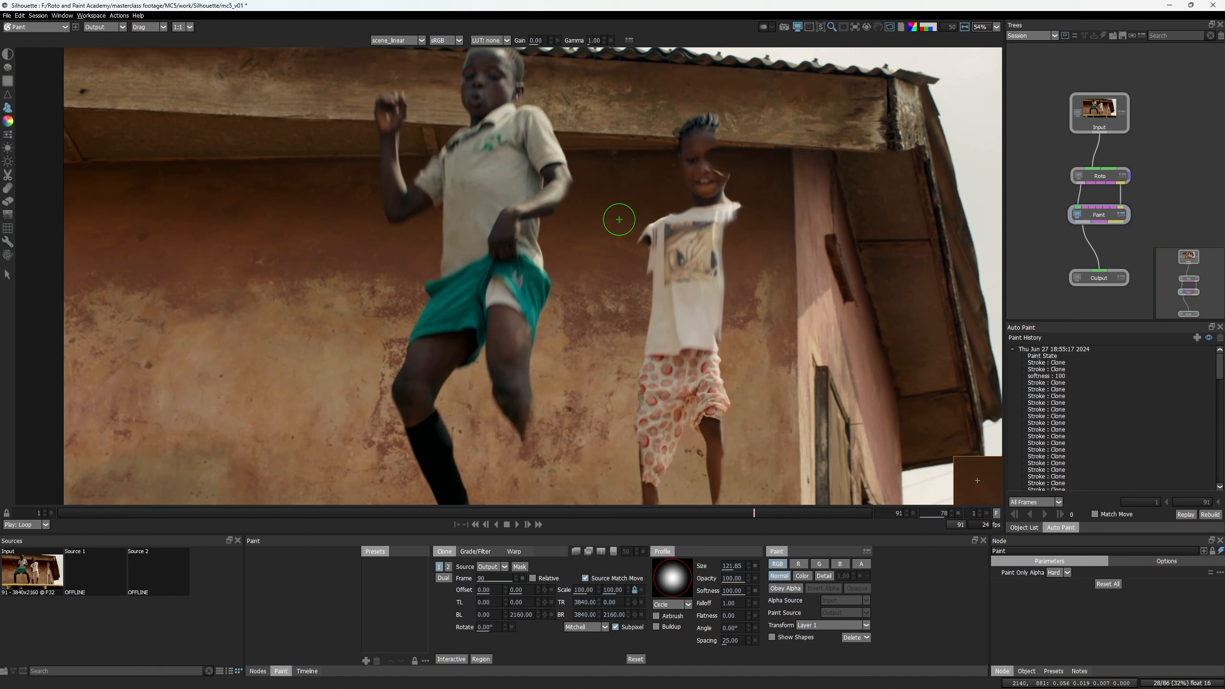
{"action": "key", "text": "o"}
{"action": "left_click_drag", "start_coordinate": [724, 246], "coordinate": [727, 30]}
{"action": "key", "text": "o"}
{"action": "key", "text": "o"}
{"action": "key", "text": "o"}
{"action": "key", "text": "o"}
{"action": "key", "text": "o"}
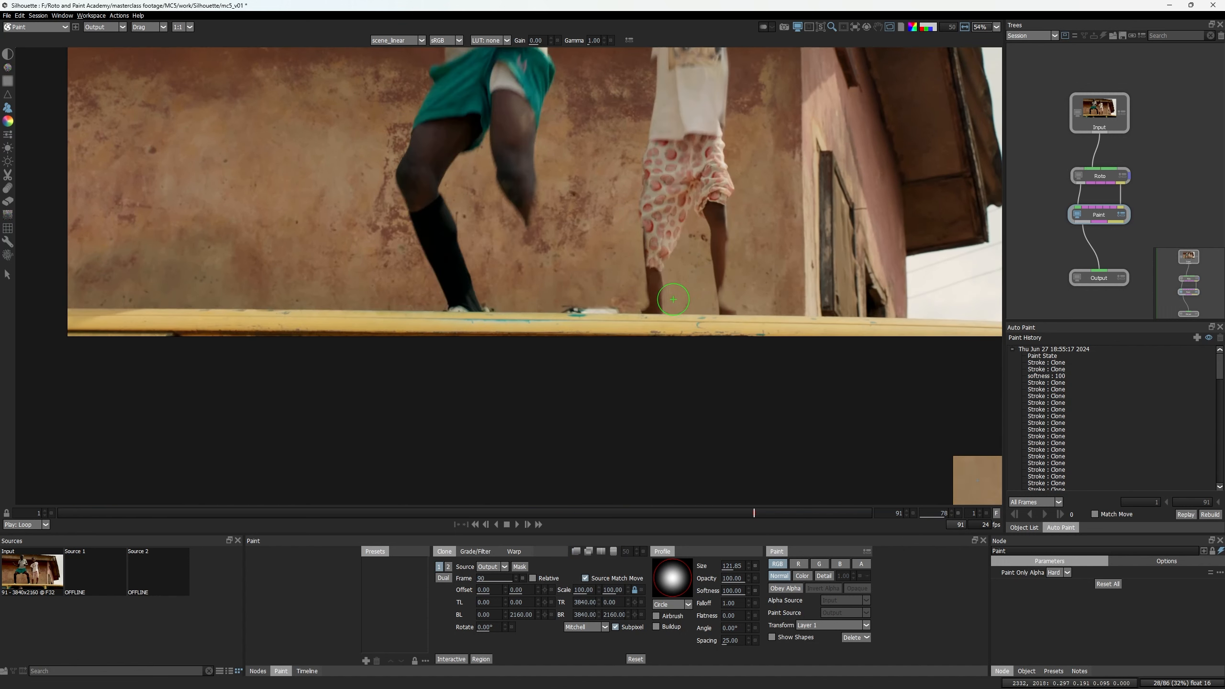
Set the clone source frame to 61, checking the 50% overlay for clean wall around the girl's legs.
{"action": "left_click", "coordinate": [524, 578]}
{"action": "left_click", "coordinate": [517, 580]}
{"action": "left_click", "coordinate": [517, 580]}
{"action": "left_click", "coordinate": [517, 580]}
{"action": "left_click", "coordinate": [517, 581]}
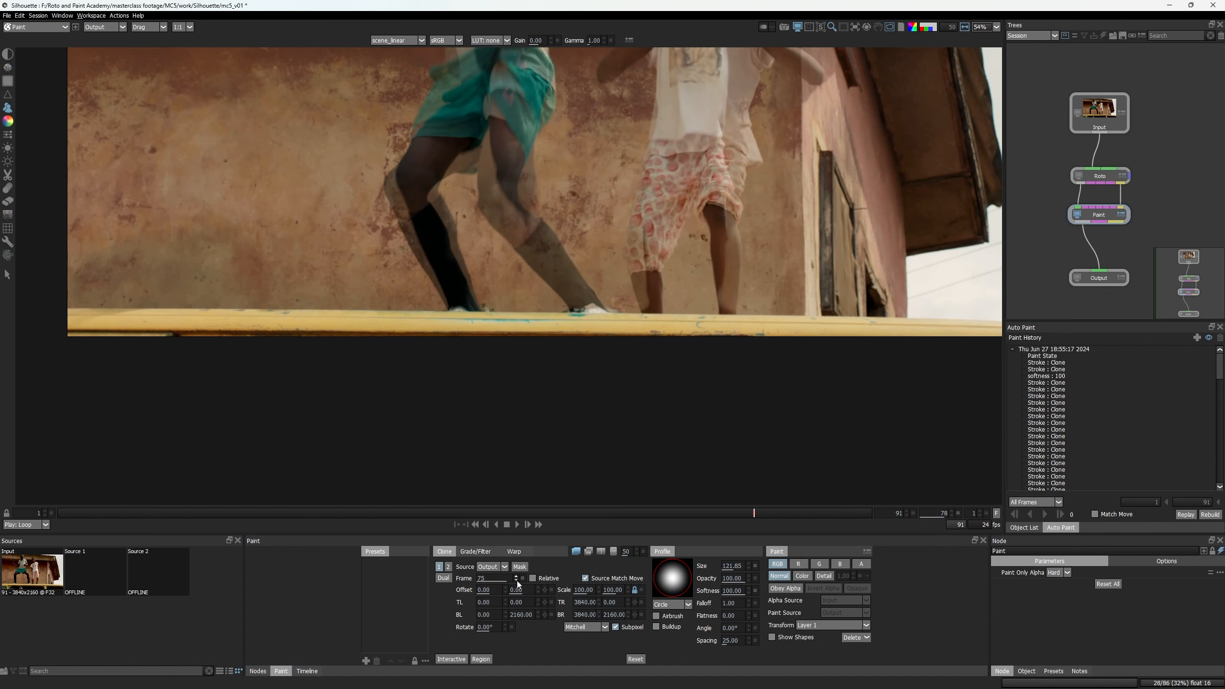
{"action": "left_click", "coordinate": [516, 581]}
{"action": "left_click", "coordinate": [517, 581]}
{"action": "left_click", "coordinate": [516, 580]}
{"action": "left_click", "coordinate": [517, 581]}
{"action": "left_click", "coordinate": [517, 581]}
{"action": "left_click", "coordinate": [517, 580]}
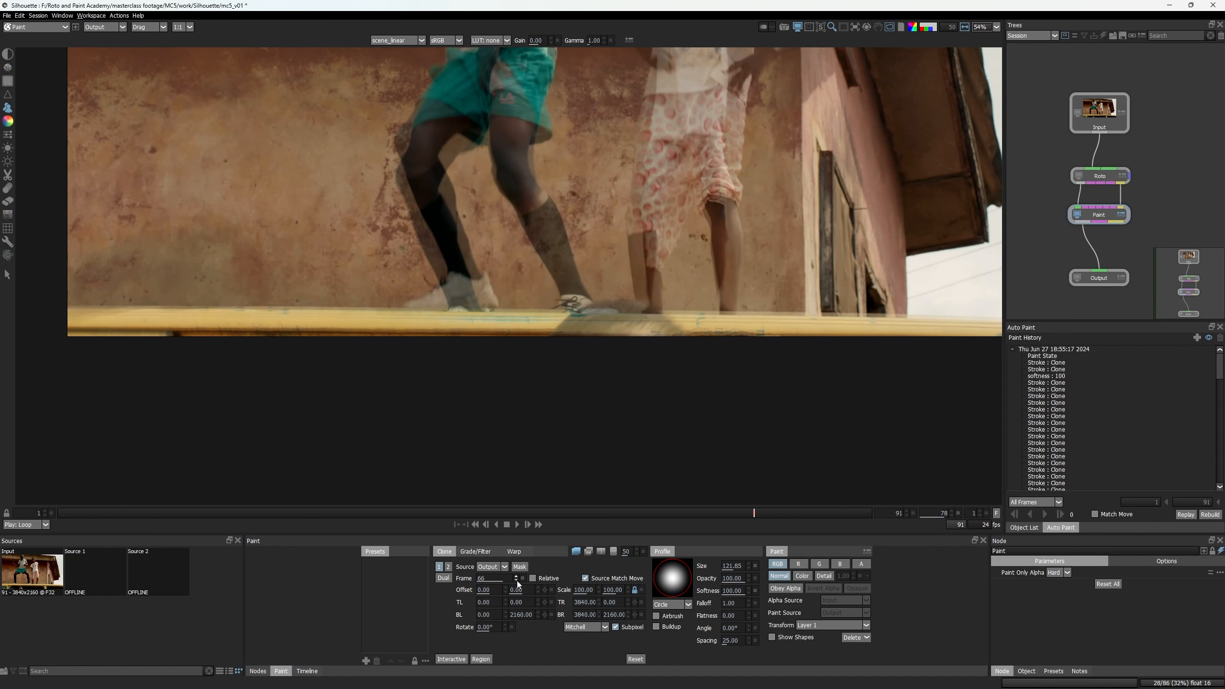
{"action": "left_click", "coordinate": [517, 580]}
{"action": "left_click", "coordinate": [517, 581]}
{"action": "left_click", "coordinate": [516, 580]}
{"action": "left_click", "coordinate": [517, 580]}
{"action": "left_click", "coordinate": [517, 580]}
{"action": "scroll", "coordinate": [652, 411], "scroll_direction": "up", "scroll_amount": 5}
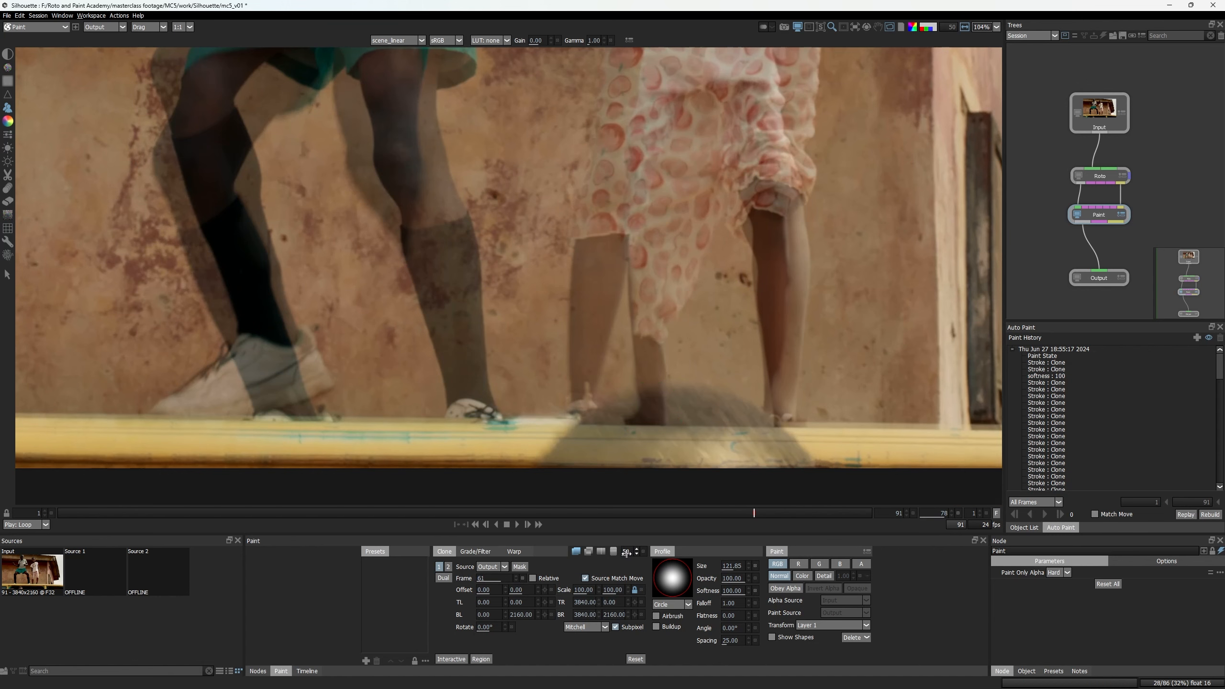
{"action": "scroll", "coordinate": [681, 243], "scroll_direction": "up", "scroll_amount": 3}
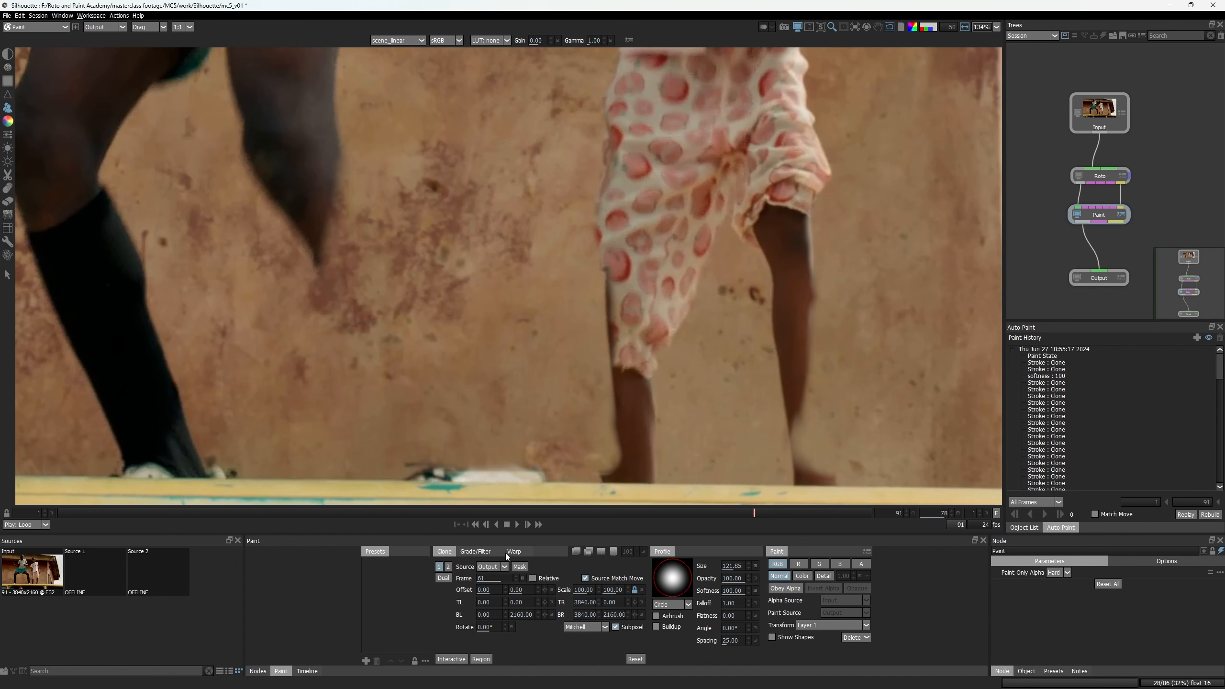
Restore the source overlay to 100% opacity and clone clean wall over the inner part of the girl's patterned trousers.
{"action": "left_click", "coordinate": [576, 551]}
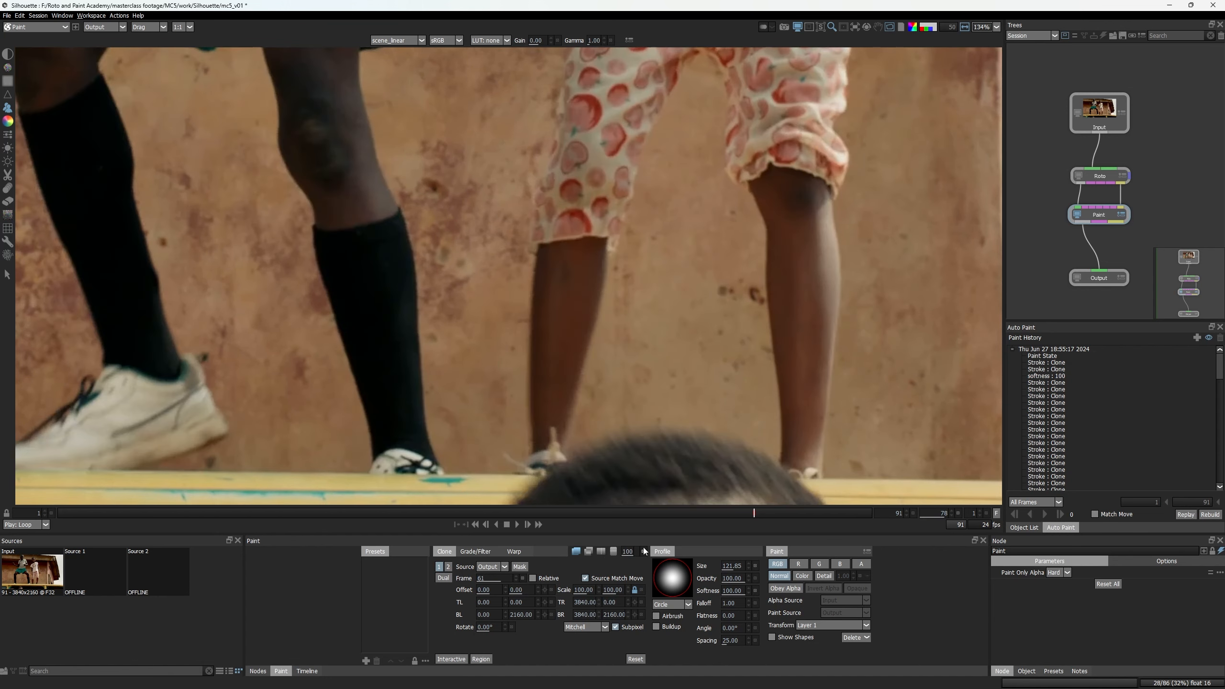
{"action": "left_click", "coordinate": [581, 554]}
{"action": "key", "text": "o"}
{"action": "key", "text": "o"}
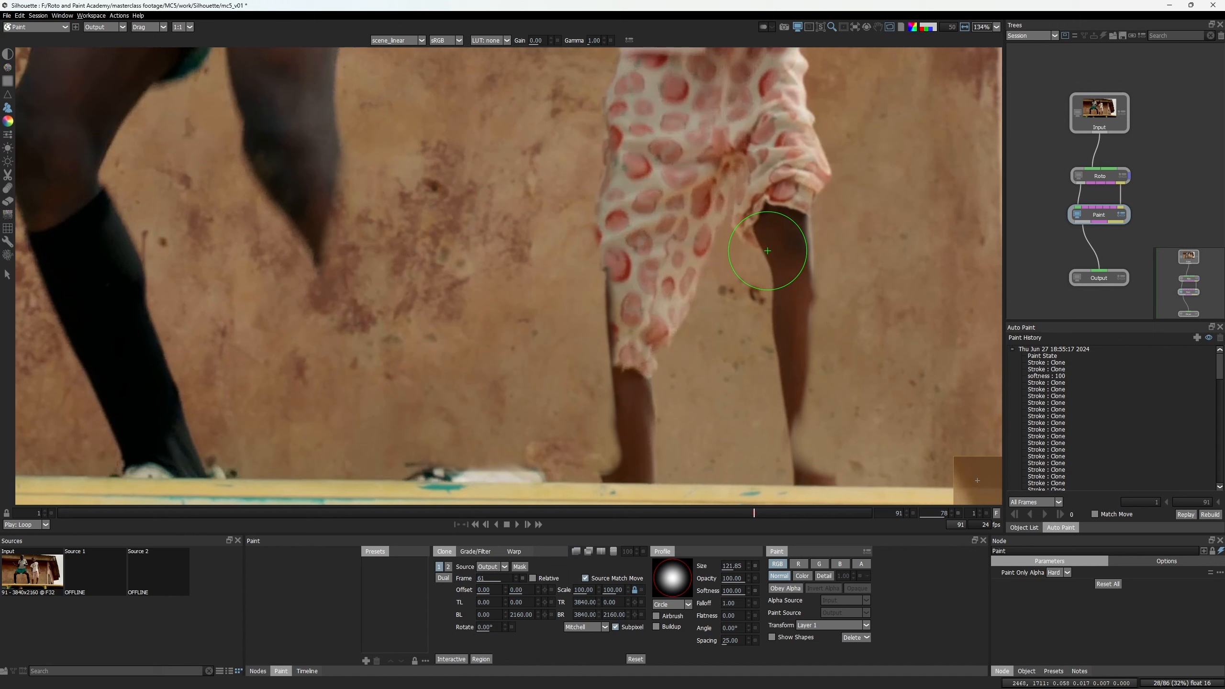
{"action": "key", "text": "o"}
{"action": "key", "text": "o"}
{"action": "key", "text": "o"}
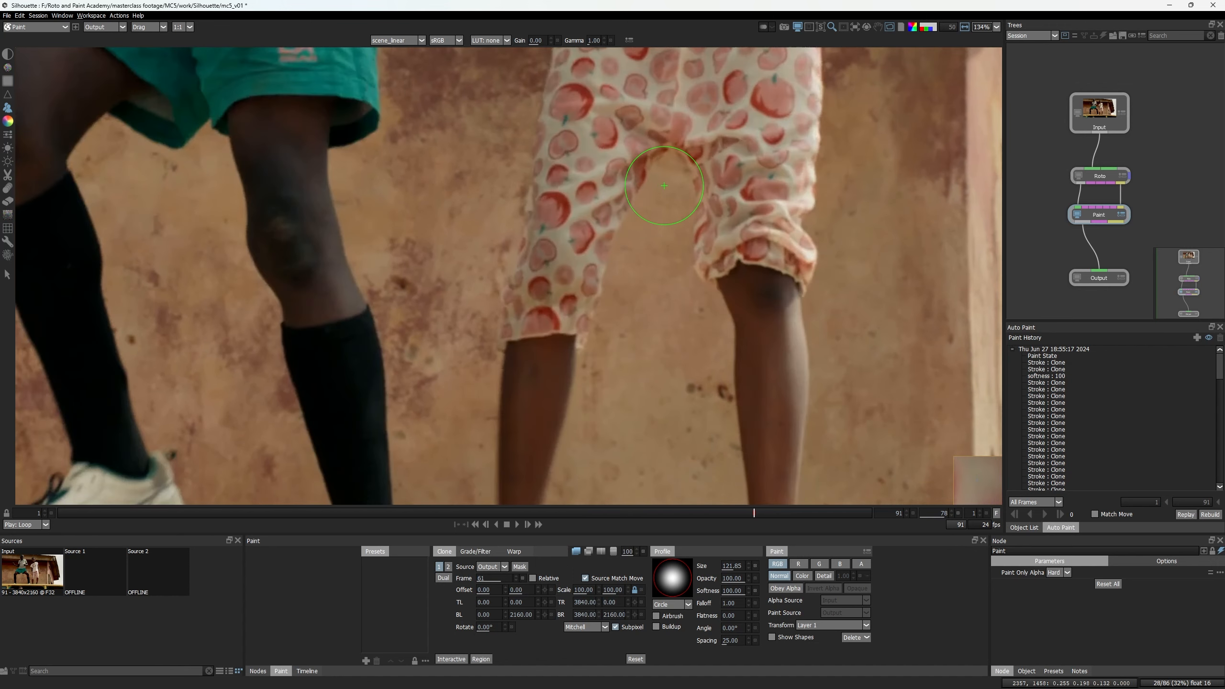
{"action": "key", "text": "o"}
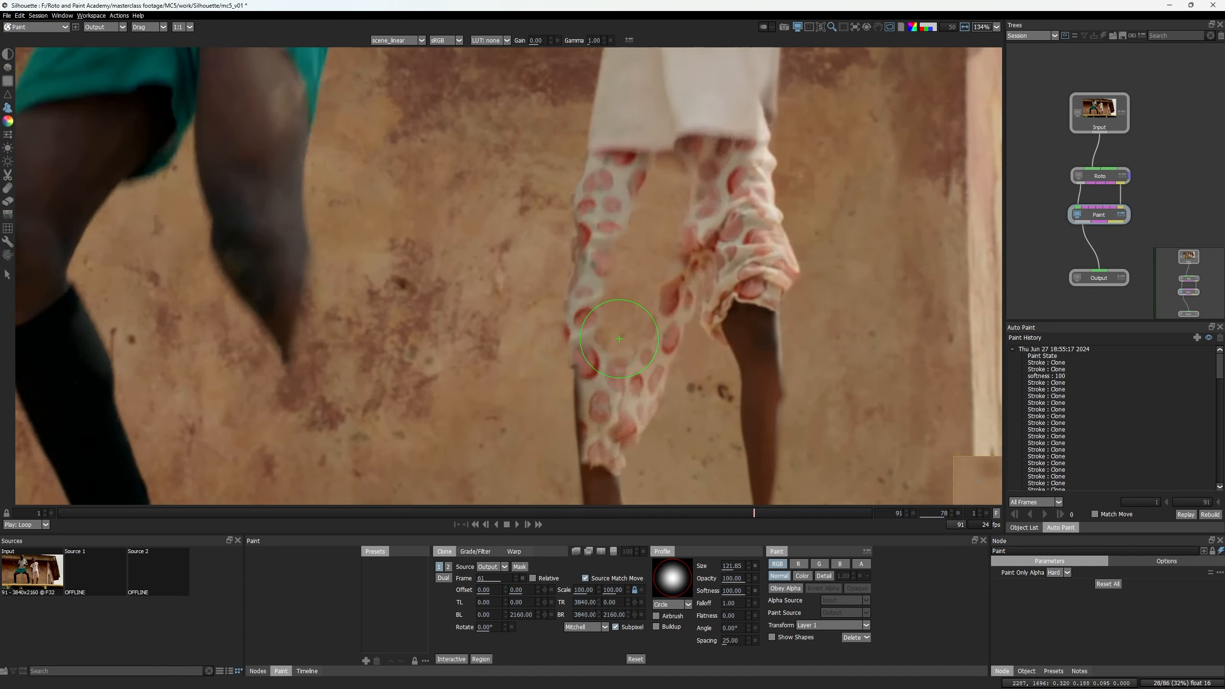
Reduce the brush to 97.28 and clone clean wall over the trouser hem and shin of the girl's leg nearest the boy.
{"action": "key", "text": "o"}
{"action": "key", "text": "o"}
{"action": "key", "text": "o"}
{"action": "mouse_move", "coordinate": [610, 391]}
{"action": "left_mouse_down"}
{"action": "mouse_move", "coordinate": [597, 408]}
{"action": "mouse_move", "coordinate": [620, 266]}
{"action": "left_mouse_up"}
{"action": "key", "text": "o"}
{"action": "key", "text": "o"}
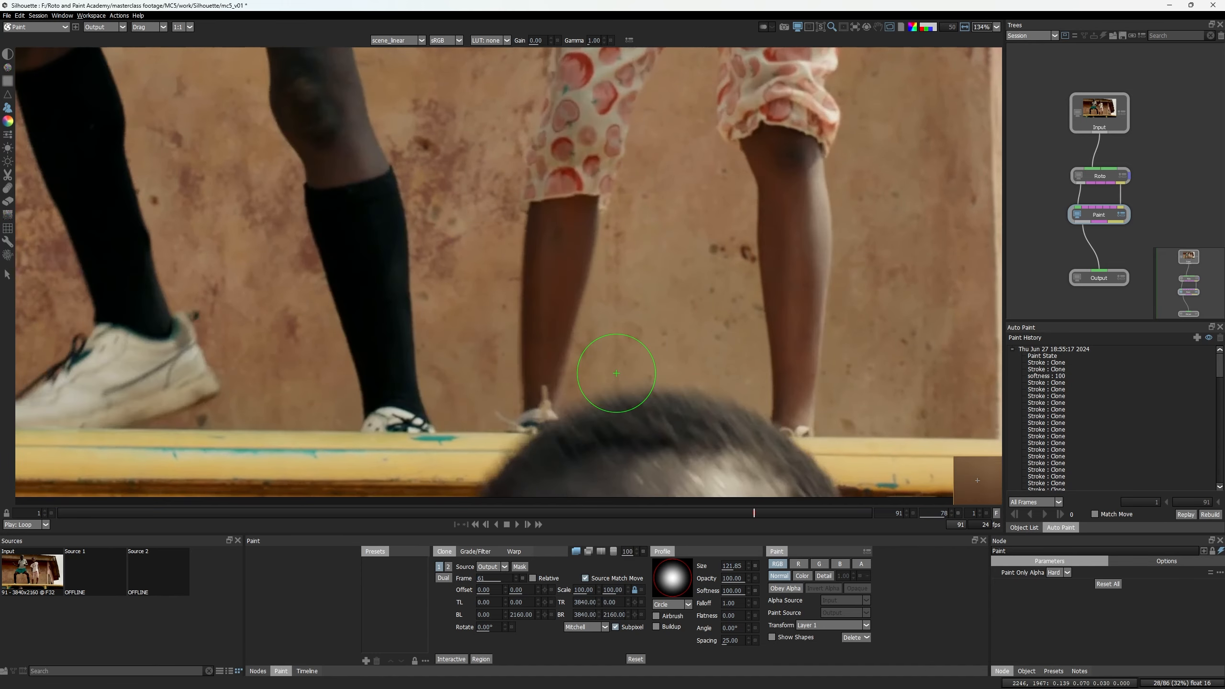
{"action": "key", "text": "o"}
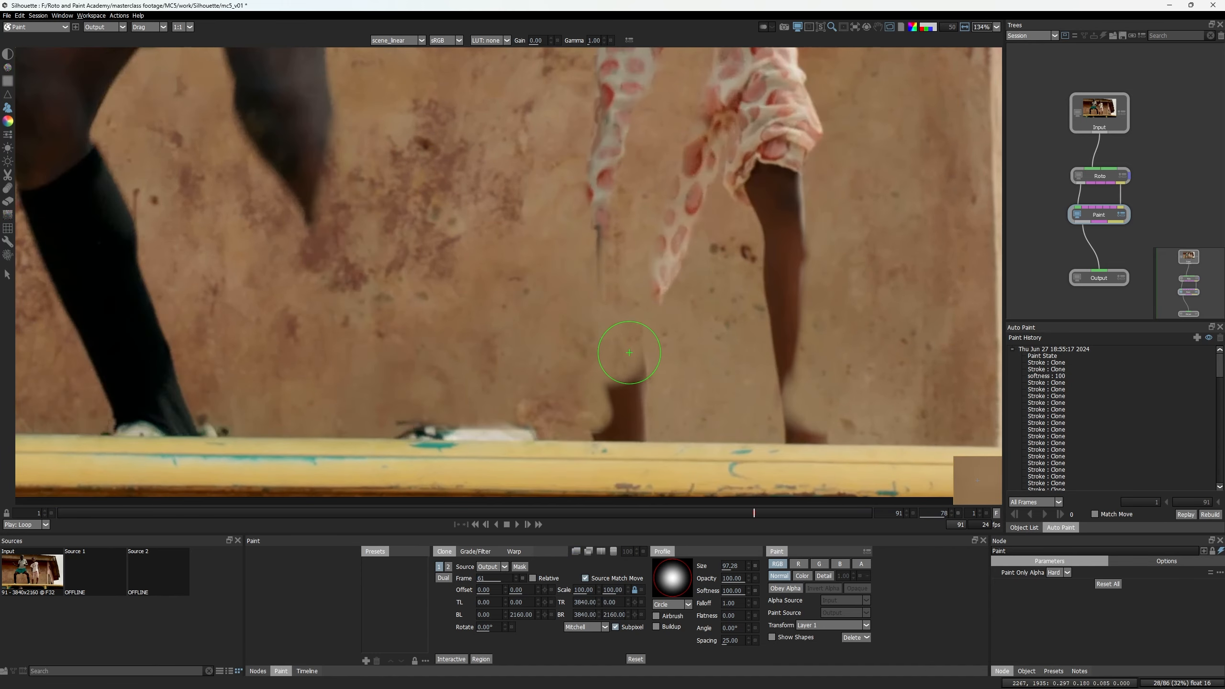
Clone clean wall over the leftover pointed piece of trouser fabric between the girl's legs.
{"action": "left_click_drag", "start_coordinate": [651, 309], "coordinate": [635, 389]}
{"action": "key", "text": "o"}
{"action": "key", "text": "o"}
{"action": "key", "text": "o"}
{"action": "key", "text": "o"}
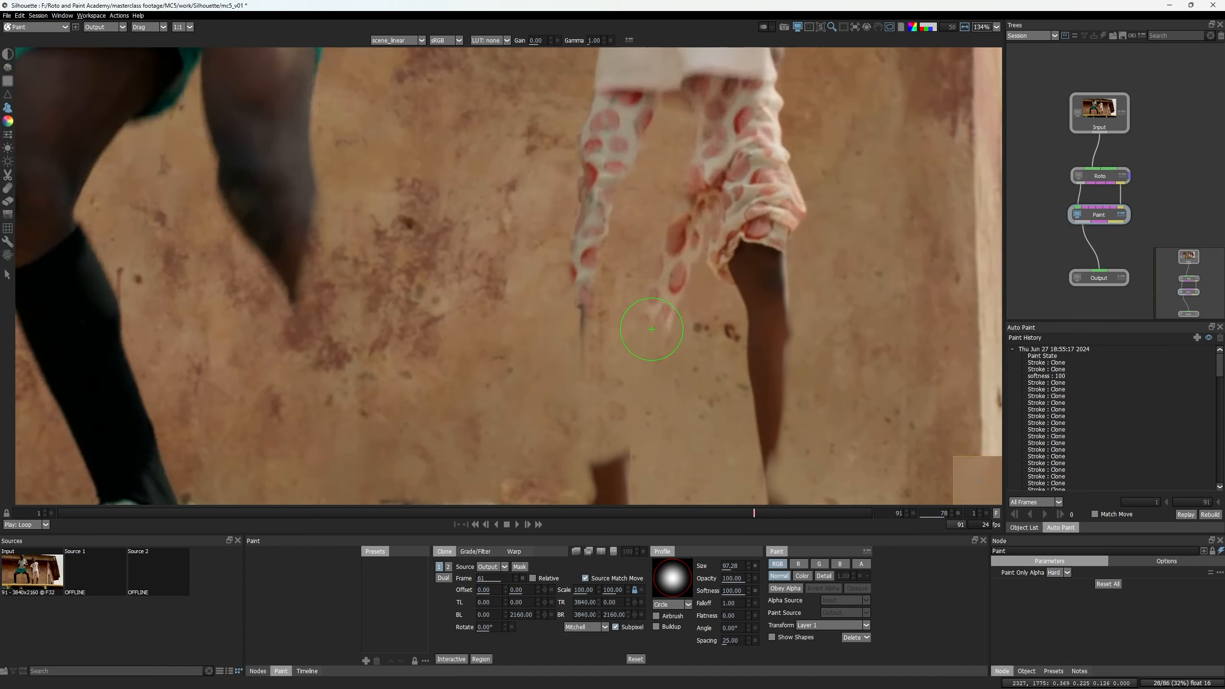
{"action": "left_click_drag", "start_coordinate": [699, 289], "coordinate": [657, 429]}
{"action": "key", "text": "o"}
{"action": "key", "text": "o"}
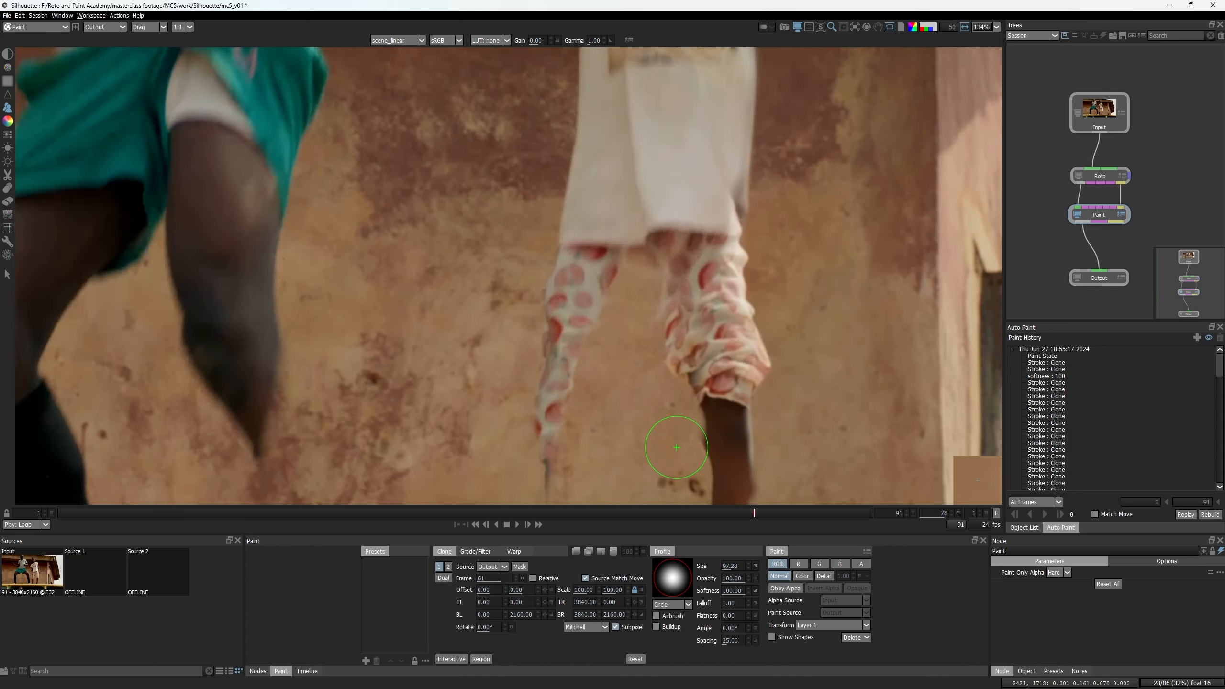
Clone clean dark wall over the boy's bent elbow on the side facing the girl.
{"action": "scroll", "coordinate": [678, 449], "scroll_direction": "down", "scroll_amount": 2}
{"action": "left_click_drag", "start_coordinate": [583, 78], "coordinate": [535, 293]}
{"action": "key", "text": "o"}
{"action": "left_click_drag", "start_coordinate": [594, 143], "coordinate": [561, 252]}
{"action": "key", "text": "o"}
{"action": "key", "text": "o"}
{"action": "scroll", "coordinate": [560, 231], "scroll_direction": "up", "scroll_amount": 3}
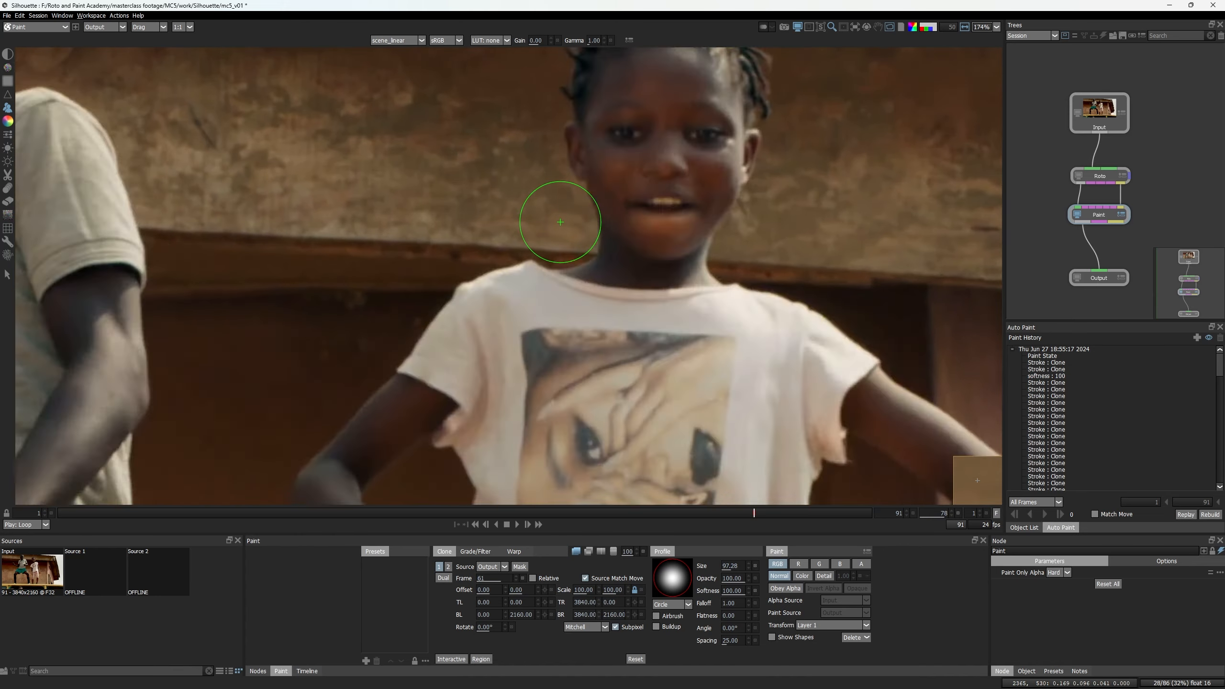
{"action": "key", "text": "o"}
{"action": "left_click_drag", "start_coordinate": [226, 320], "coordinate": [390, 200]}
{"action": "key", "text": "o"}
{"action": "scroll", "coordinate": [390, 199], "scroll_direction": "down", "scroll_amount": 1}
{"action": "key", "text": "o"}
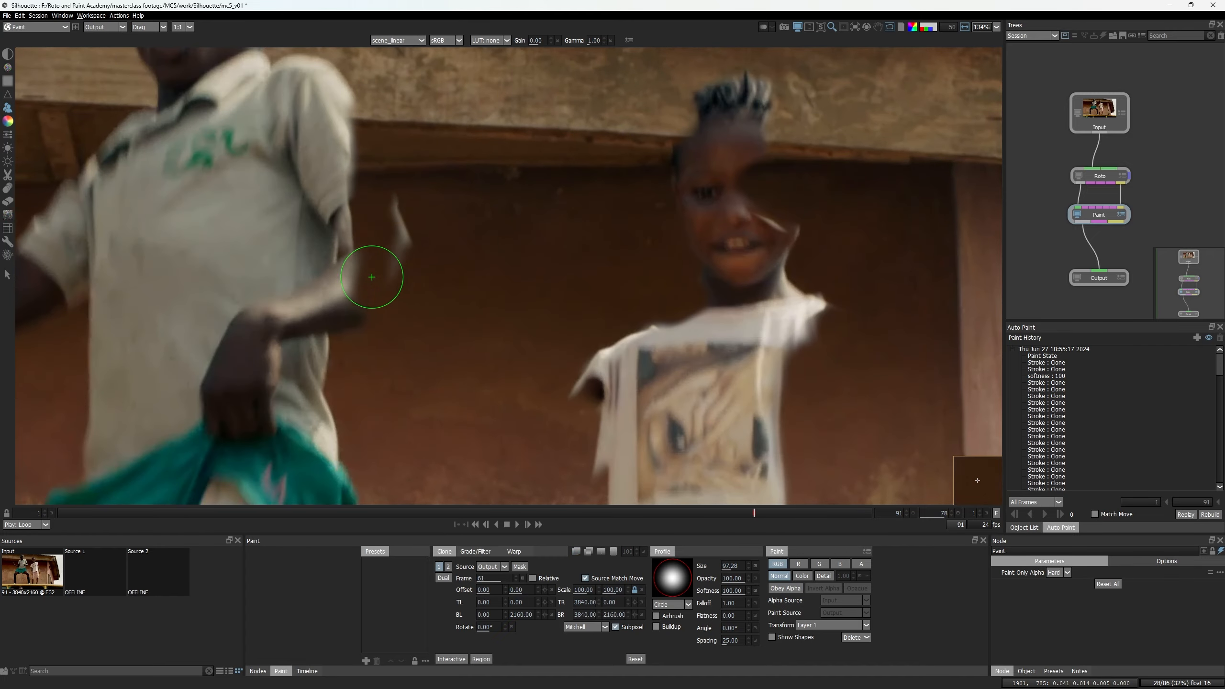
{"action": "key", "text": "o"}
Set the source overlay to 50% opacity and the clone source frame to 54 for the area around the girl's feet.
{"action": "scroll", "coordinate": [393, 325], "scroll_direction": "down", "scroll_amount": 6}
{"action": "left_click_drag", "start_coordinate": [393, 326], "coordinate": [488, 116]}
{"action": "scroll", "coordinate": [482, 237], "scroll_direction": "up", "scroll_amount": 6}
{"action": "key", "text": "o"}
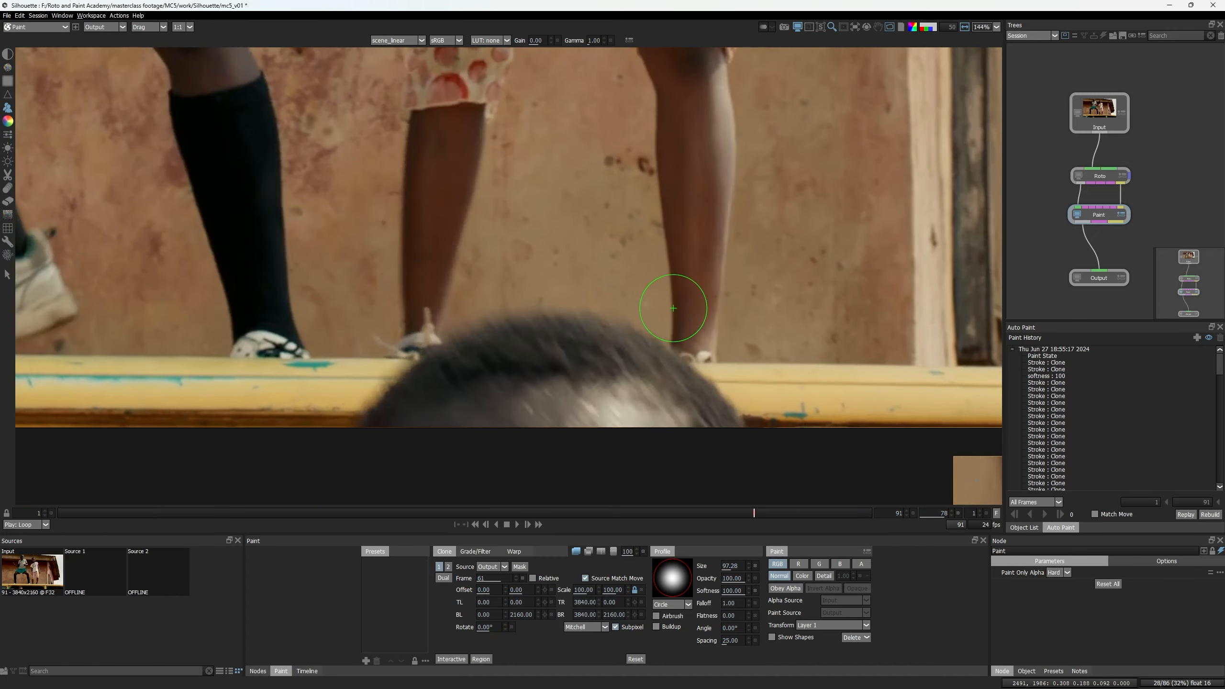
{"action": "scroll", "coordinate": [680, 301], "scroll_direction": "down", "scroll_amount": 2}
{"action": "key", "text": "o"}
{"action": "left_click", "coordinate": [642, 553]}
{"action": "scroll", "coordinate": [624, 482], "scroll_direction": "down", "scroll_amount": 5}
{"action": "left_click", "coordinate": [517, 582]}
{"action": "scroll", "coordinate": [504, 282], "scroll_direction": "up", "scroll_amount": 3}
{"action": "mouse_move", "coordinate": [562, 461]}
{"action": "left_mouse_down"}
{"action": "mouse_move", "coordinate": [504, 282]}
{"action": "mouse_move", "coordinate": [613, 286]}
{"action": "left_mouse_up"}
Reduce the brush to 55.36 and clone clean wall over the girl's leftover ankle and foot above the yellow ledge.
{"action": "key", "text": "o"}
{"action": "scroll", "coordinate": [598, 260], "scroll_direction": "up", "scroll_amount": 5}
{"action": "scroll", "coordinate": [625, 268], "scroll_direction": "up", "scroll_amount": 1}
{"action": "left_click_drag", "start_coordinate": [613, 286], "coordinate": [574, 332], "text": "ctrl"}
{"action": "scroll", "coordinate": [579, 306], "scroll_direction": "up", "scroll_amount": 1}
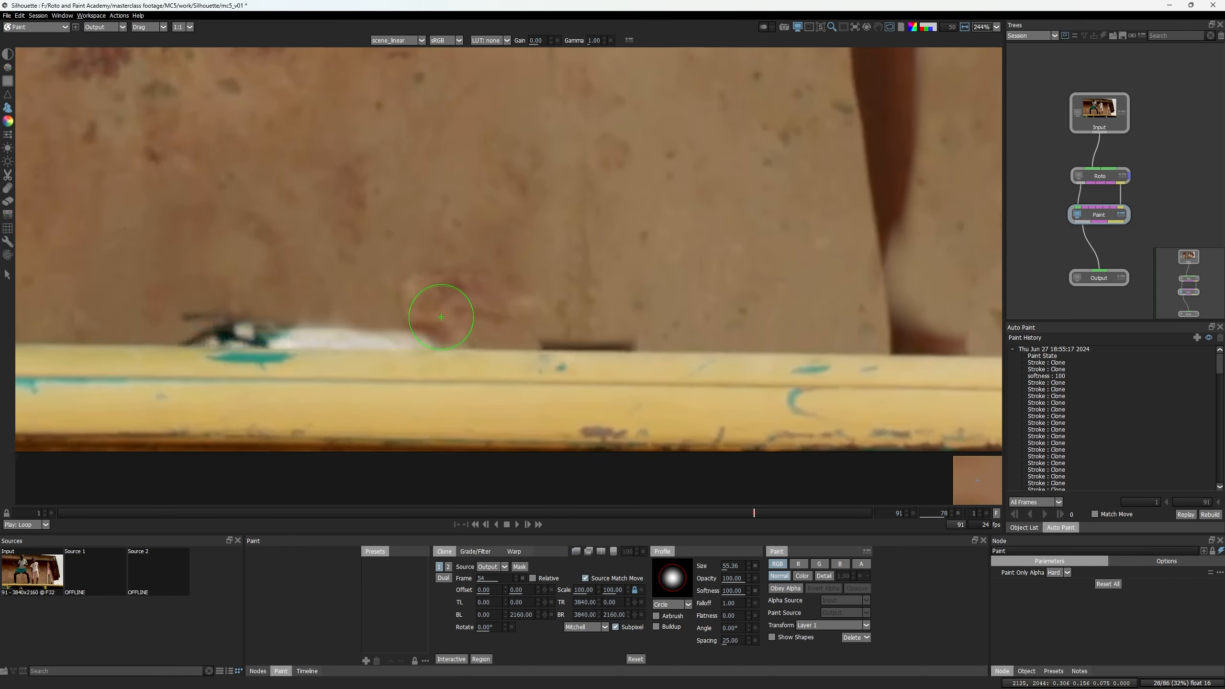
Set the clone source frame to 23, checking the overlay for clean wall behind the girl's upper body.
{"action": "scroll", "coordinate": [441, 318], "scroll_direction": "down", "scroll_amount": 6}
{"action": "key", "text": "o"}
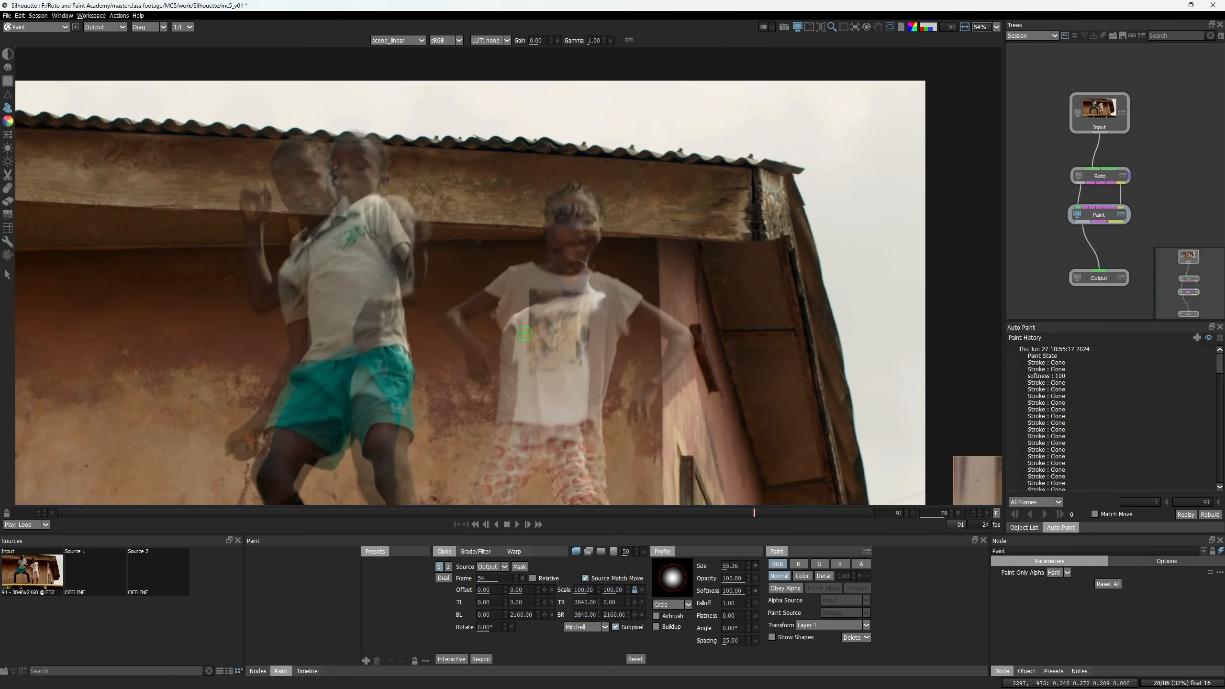
{"action": "left_click_drag", "start_coordinate": [525, 333], "coordinate": [562, 194]}
{"action": "left_click", "coordinate": [516, 580]}
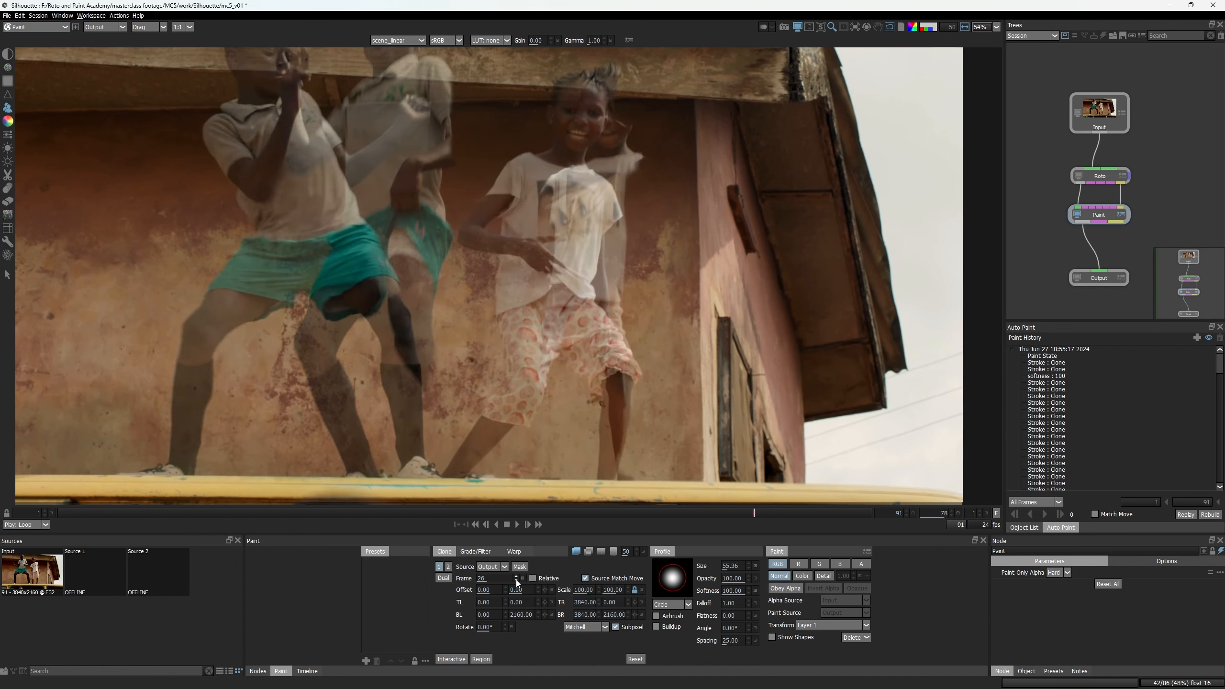
{"action": "scroll", "coordinate": [622, 232], "scroll_direction": "up", "scroll_amount": 3}
{"action": "left_click_drag", "start_coordinate": [622, 328], "coordinate": [625, 536]}
{"action": "scroll", "coordinate": [555, 280], "scroll_direction": "up", "scroll_amount": 3}
Enlarge the brush to 102.78 and clone clean dark wall over the girl's neck, cheek and far shoulder.
{"action": "key", "text": "o"}
{"action": "left_click_drag", "start_coordinate": [530, 396], "coordinate": [555, 193]}
{"action": "mouse_move", "coordinate": [555, 227]}
{"action": "left_mouse_down", "text": "ctrl"}
{"action": "mouse_move", "coordinate": [604, 227]}
{"action": "mouse_move", "coordinate": [545, 234]}
{"action": "left_mouse_up", "text": "ctrl"}
{"action": "key", "text": "o"}
{"action": "key", "text": "o"}
{"action": "mouse_move", "coordinate": [609, 309]}
{"action": "left_mouse_down"}
{"action": "mouse_move", "coordinate": [609, 221]}
{"action": "mouse_move", "coordinate": [595, 299]}
{"action": "left_mouse_up"}
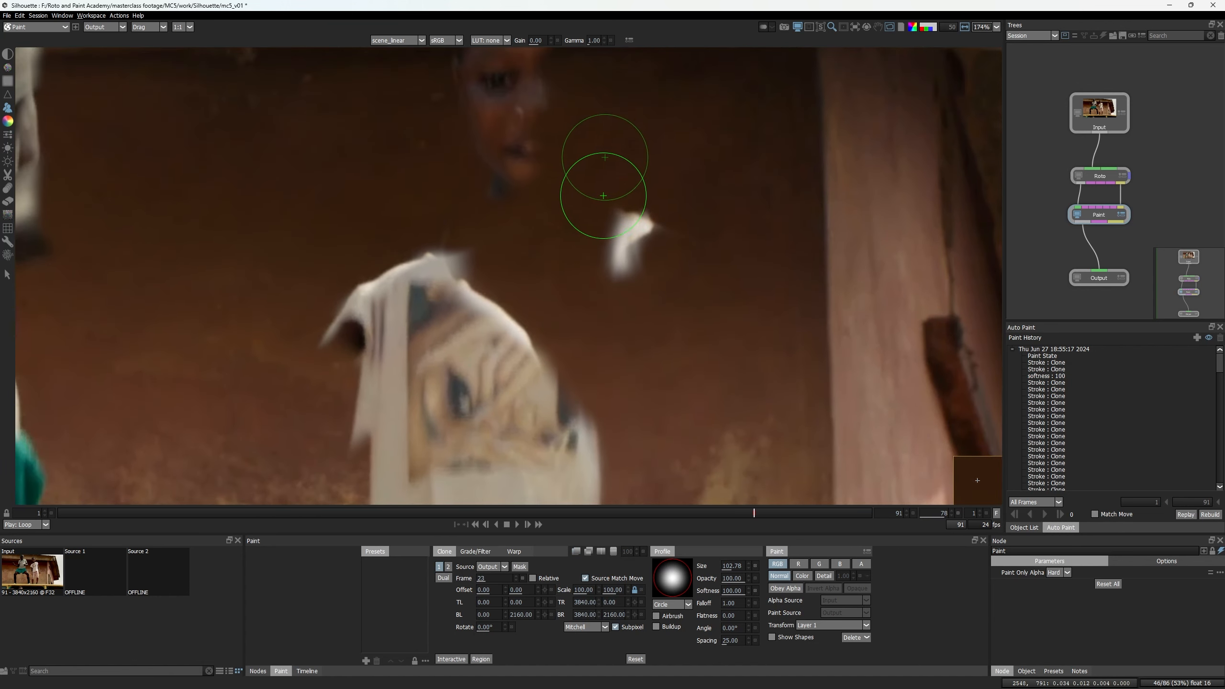
{"action": "scroll", "coordinate": [616, 262], "scroll_direction": "down", "scroll_amount": 2}
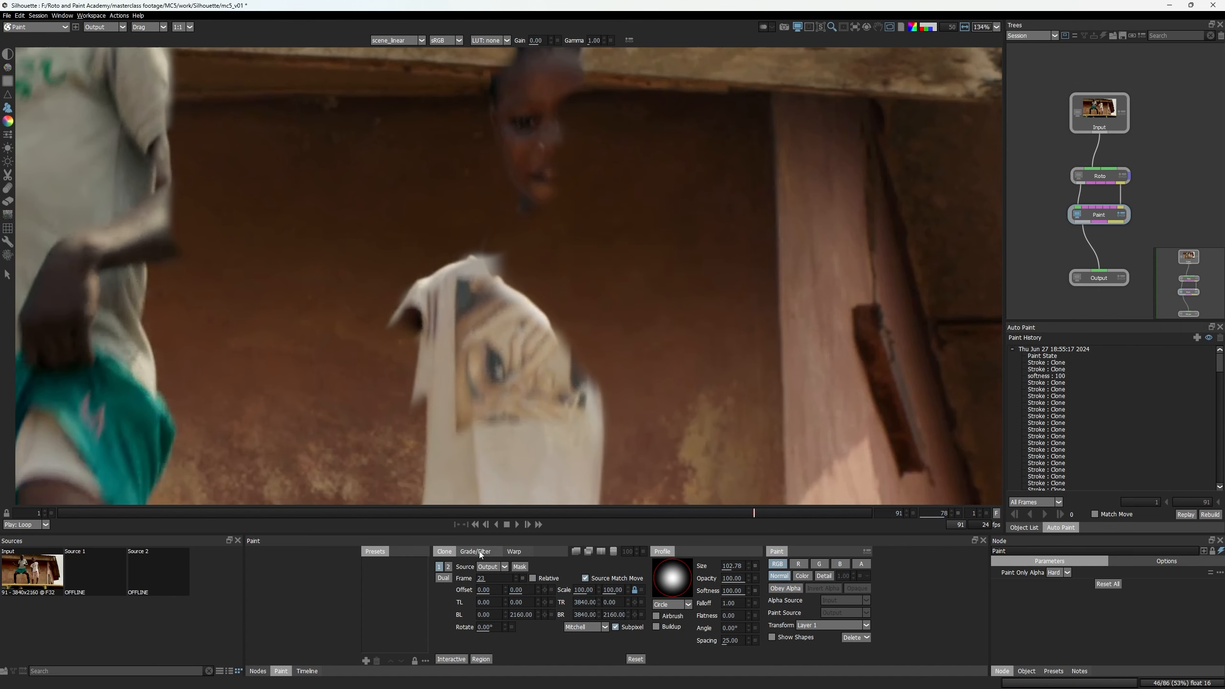
Clone clean wall from source frame 23 into the far side of the girl's shirt beside the printed picture.
{"action": "key", "text": "o"}
{"action": "left_click_drag", "start_coordinate": [659, 287], "coordinate": [634, 214]}
{"action": "key", "text": "o"}
{"action": "key", "text": "o"}
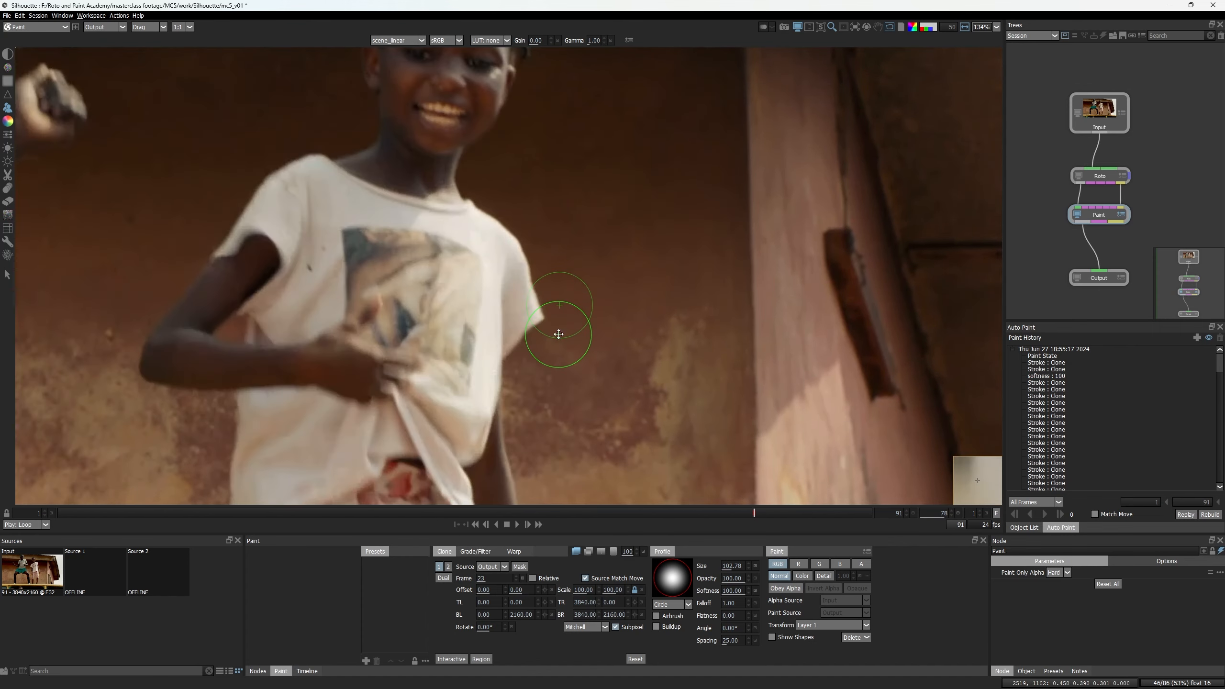
{"action": "key", "text": "o"}
{"action": "scroll", "coordinate": [559, 330], "scroll_direction": "up", "scroll_amount": 1}
{"action": "left_click_drag", "start_coordinate": [561, 337], "coordinate": [560, 260]}
{"action": "scroll", "coordinate": [560, 260], "scroll_direction": "up", "scroll_amount": 1}
{"action": "key", "text": "o"}
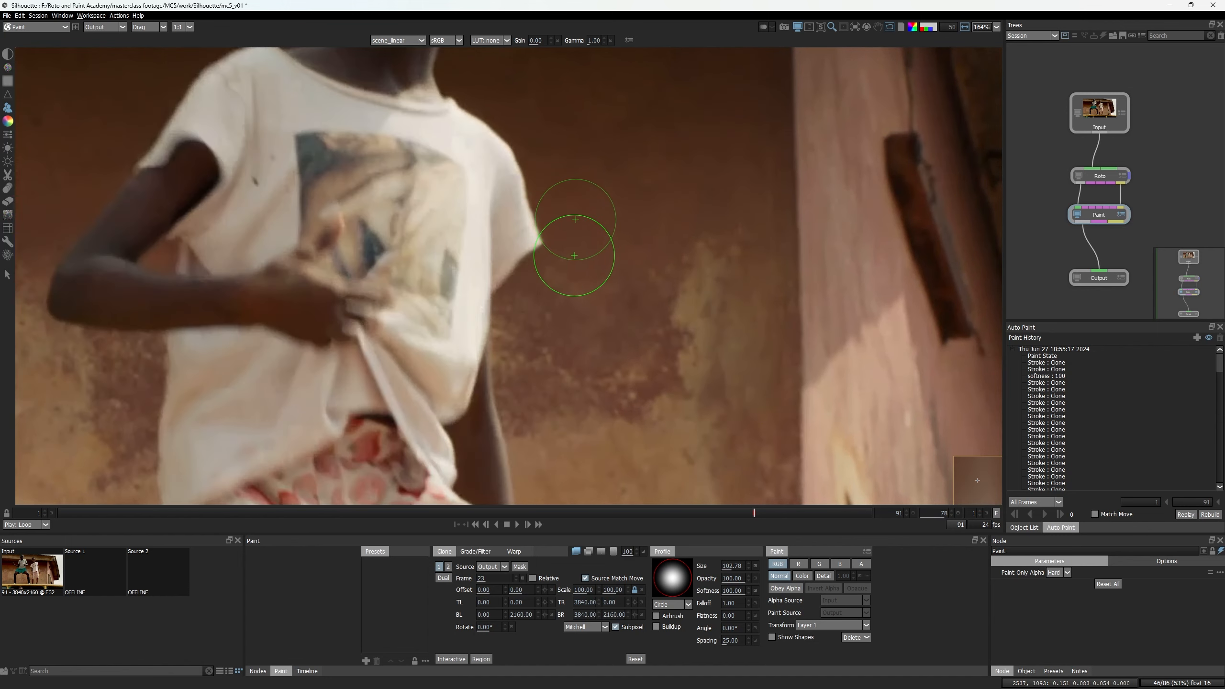
{"action": "key", "text": "o"}
Clone clean wall down the far side of the girl's shirt and upper trousers, covering the leftover strip of fabric.
{"action": "left_click_drag", "start_coordinate": [509, 306], "coordinate": [507, 231]}
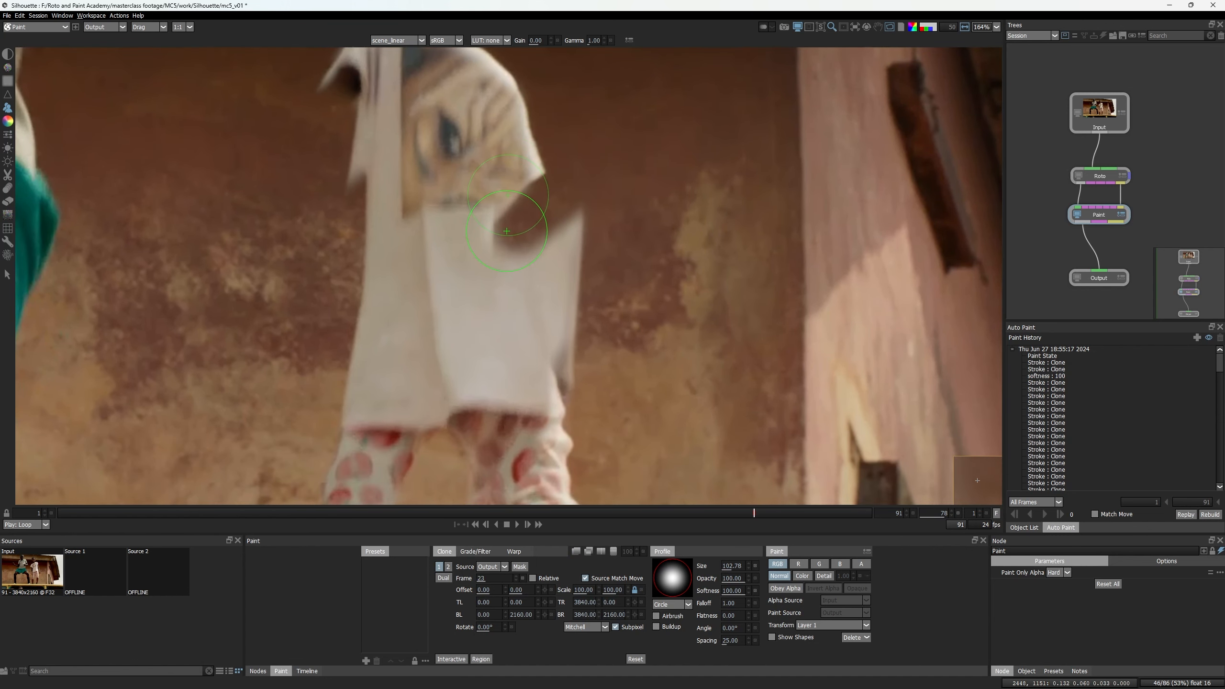
{"action": "key", "text": "o"}
{"action": "key", "text": "o"}
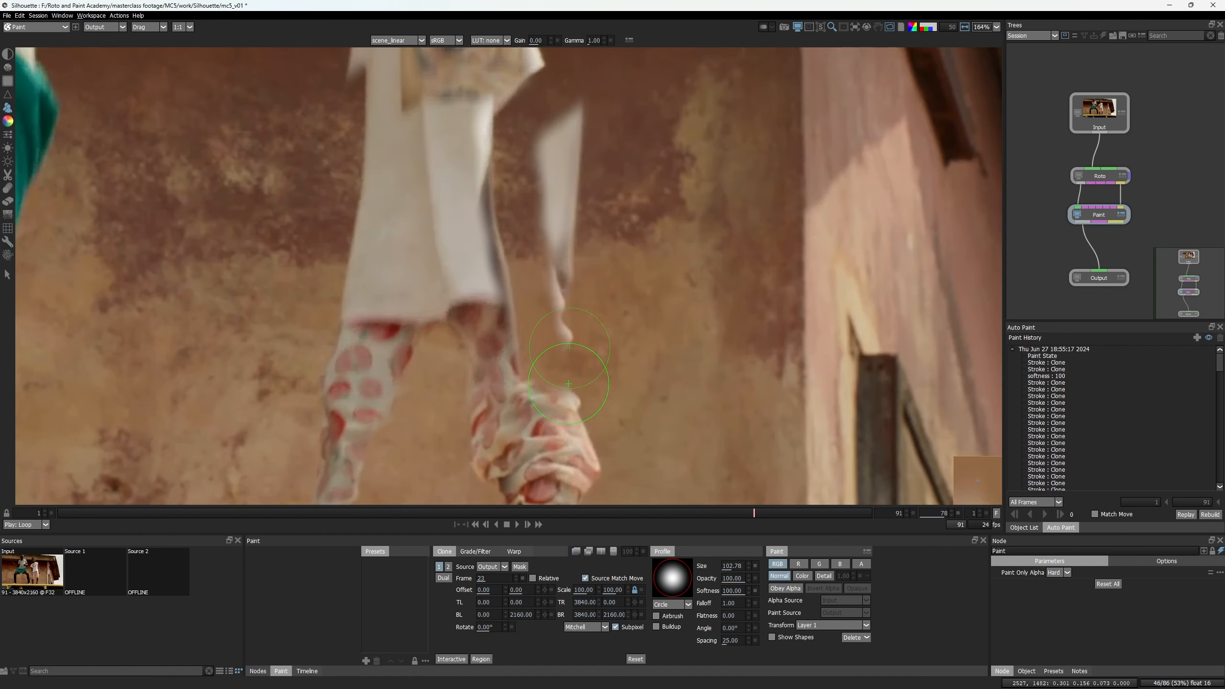
{"action": "left_click_drag", "start_coordinate": [569, 384], "coordinate": [576, 414]}
{"action": "left_click_drag", "start_coordinate": [561, 416], "coordinate": [532, 290]}
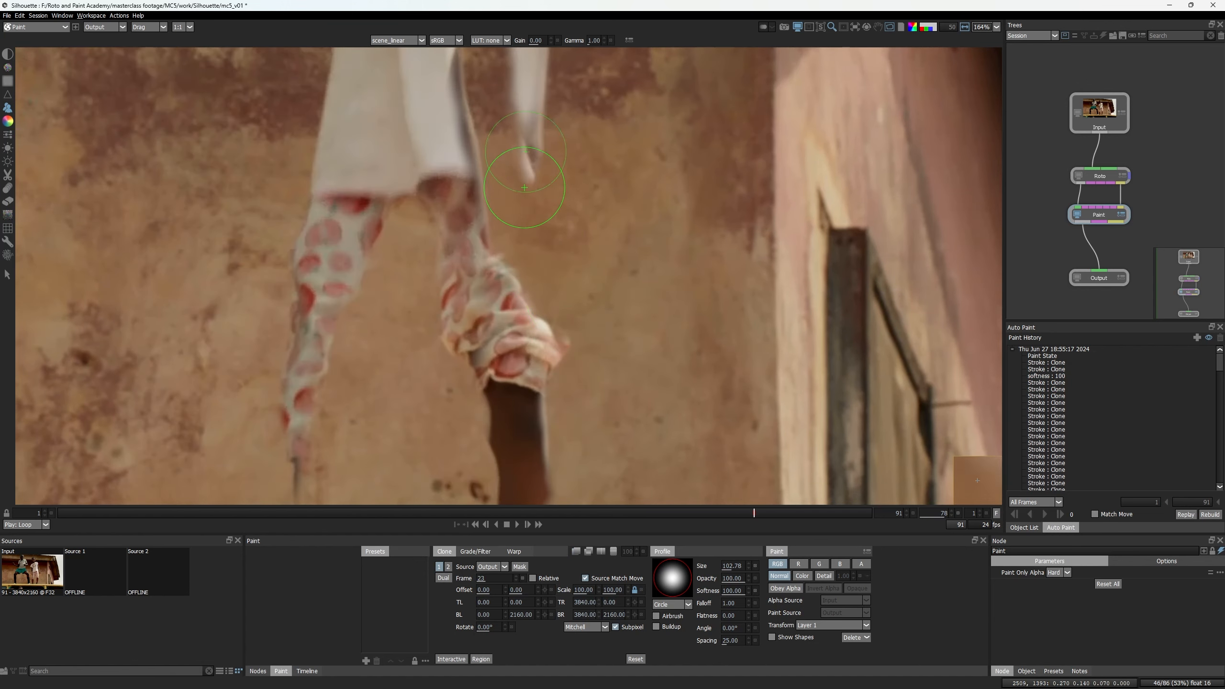
{"action": "left_click_drag", "start_coordinate": [524, 187], "coordinate": [525, 354]}
{"action": "left_click_drag", "start_coordinate": [526, 341], "coordinate": [524, 232]}
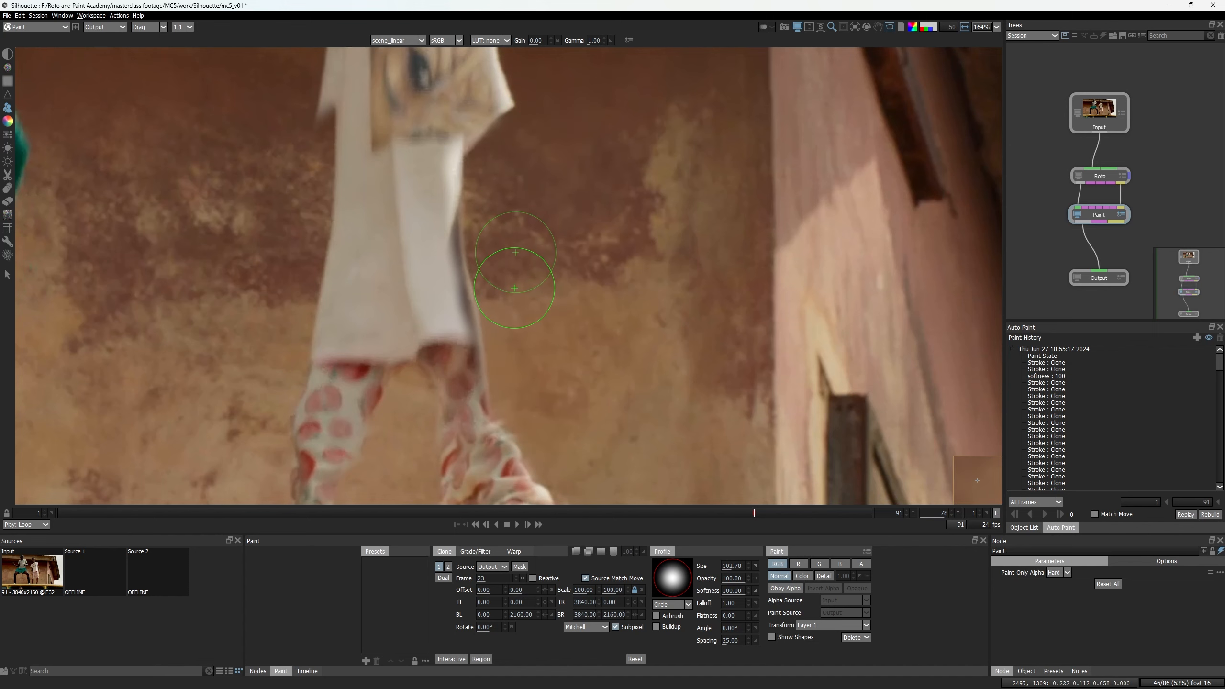
Clone clean dark wall over the far side of the girl's remaining face.
{"action": "scroll", "coordinate": [519, 285], "scroll_direction": "down", "scroll_amount": 1}
{"action": "left_click_drag", "start_coordinate": [549, 254], "coordinate": [532, 381]}
{"action": "scroll", "coordinate": [550, 303], "scroll_direction": "down", "scroll_amount": 2}
{"action": "key", "text": "z"}
{"action": "key", "text": "x"}
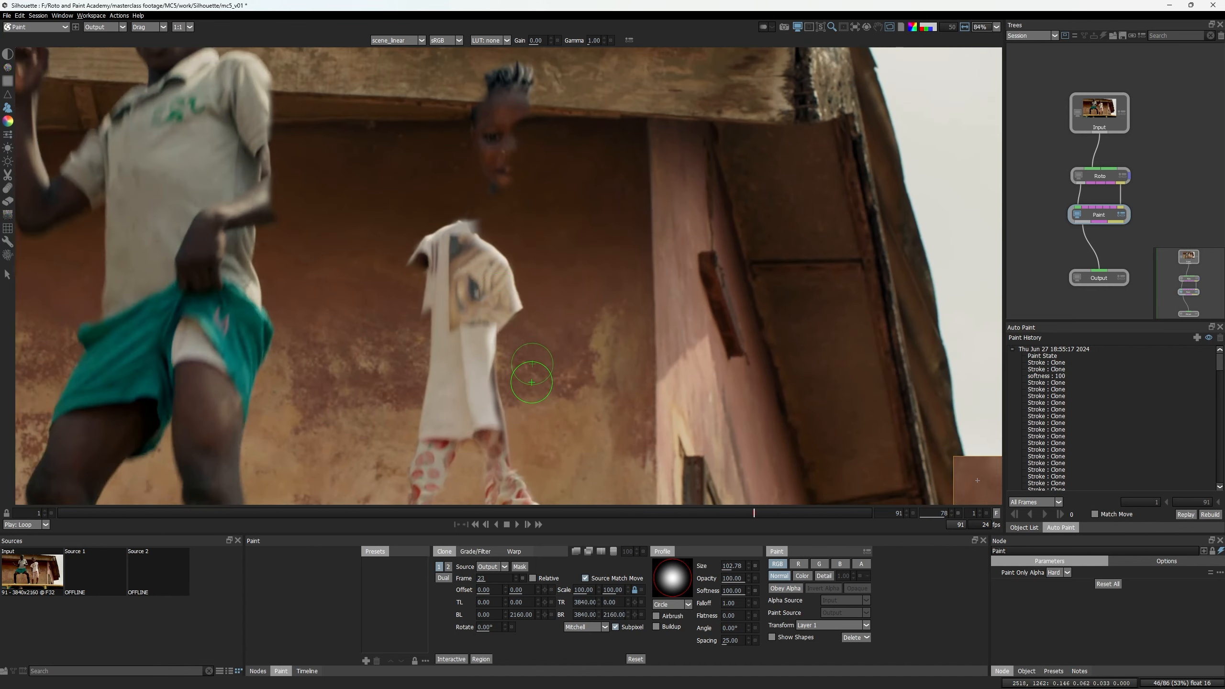
{"action": "scroll", "coordinate": [447, 203], "scroll_direction": "up", "scroll_amount": 2}
{"action": "key", "text": "z"}
{"action": "key", "text": "x"}
{"action": "scroll", "coordinate": [516, 148], "scroll_direction": "up", "scroll_amount": 2}
{"action": "left_click_drag", "start_coordinate": [516, 148], "coordinate": [482, 241]}
{"action": "key", "text": "z"}
{"action": "key", "text": "x"}
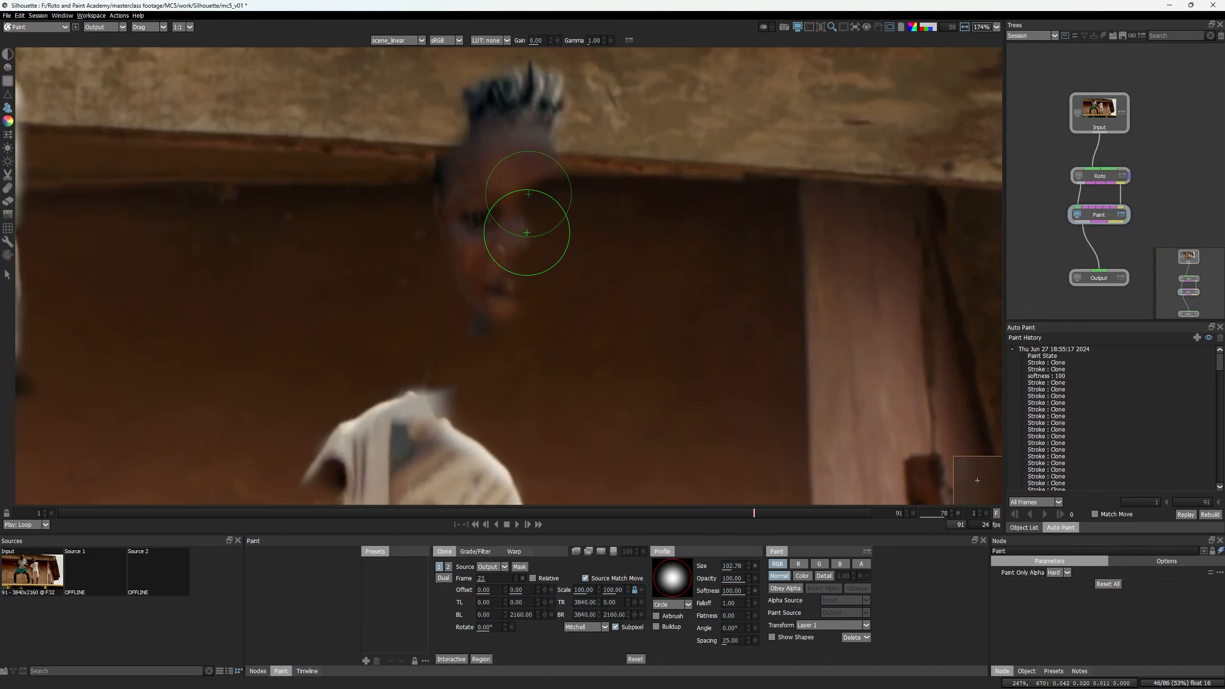
{"action": "key", "text": "z"}
{"action": "left_click_drag", "start_coordinate": [543, 176], "coordinate": [500, 383]}
{"action": "key", "text": "x"}
Clone clean background over the girl's forehead and hair along the wooden beam.
{"action": "scroll", "coordinate": [489, 284], "scroll_direction": "up", "scroll_amount": 2}
{"action": "key", "text": "z"}
{"action": "key", "text": "x"}
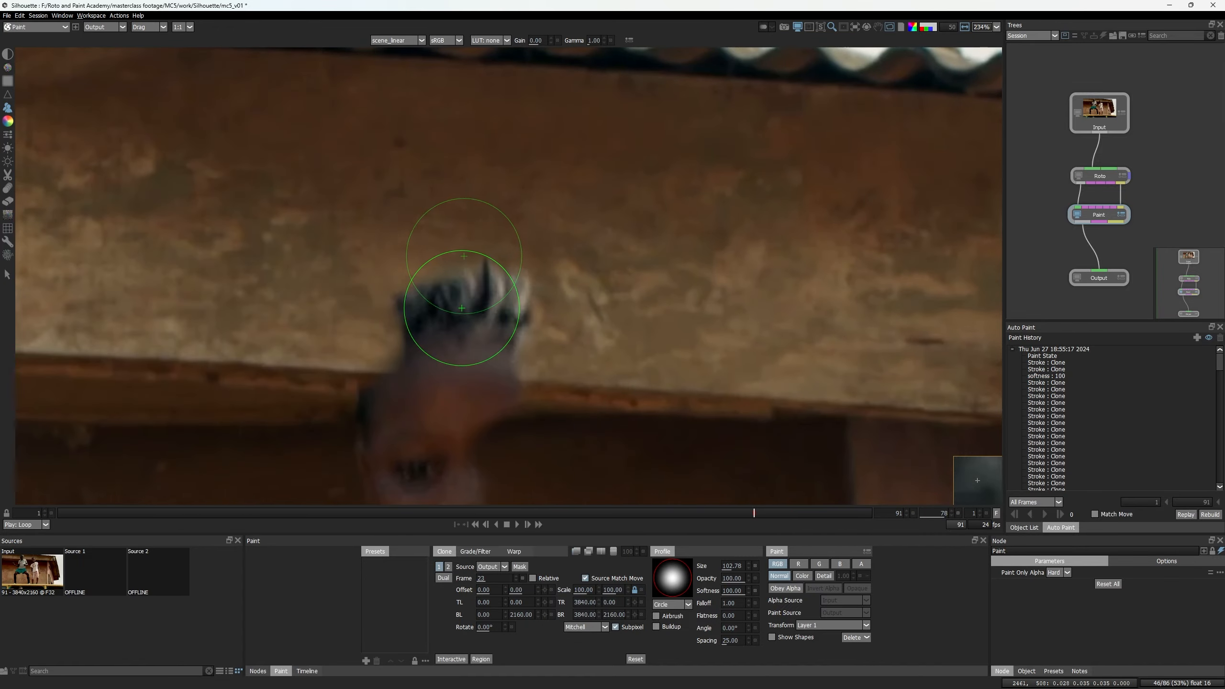
{"action": "key", "text": "z"}
{"action": "key", "text": "x"}
Clone clean wooden beam from source frame 23 over the edges of the girl's remaining hair.
{"action": "scroll", "coordinate": [533, 400], "scroll_direction": "down", "scroll_amount": 2}
{"action": "left_click_drag", "start_coordinate": [533, 400], "coordinate": [531, 180]}
{"action": "left_click_drag", "start_coordinate": [535, 424], "coordinate": [545, 274]}
{"action": "key", "text": "z"}
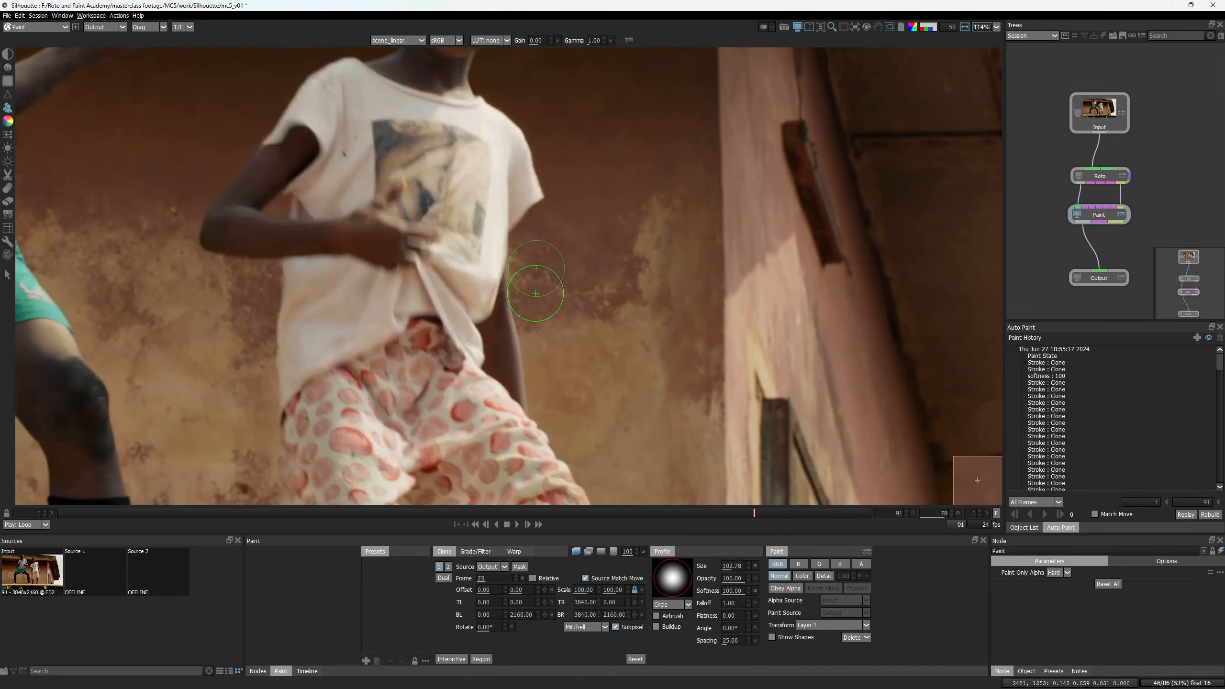
Compare the painted girl with source frame 23 to locate the areas that still need cleaning.
{"action": "scroll", "coordinate": [531, 280], "scroll_direction": "down", "scroll_amount": 2}
{"action": "key", "text": "x"}
{"action": "left_click_drag", "start_coordinate": [408, 366], "coordinate": [476, 129]}
{"action": "key", "text": "z"}
{"action": "key", "text": "x"}
{"action": "scroll", "coordinate": [652, 287], "scroll_direction": "up", "scroll_amount": 2}
{"action": "key", "text": "z"}
{"action": "key", "text": "x"}
{"action": "mouse_move", "coordinate": [657, 287]}
{"action": "left_mouse_down"}
{"action": "mouse_move", "coordinate": [605, 295]}
{"action": "mouse_move", "coordinate": [620, 454]}
{"action": "left_mouse_up"}
{"action": "key", "text": "z"}
{"action": "scroll", "coordinate": [617, 290], "scroll_direction": "down", "scroll_amount": 5}
{"action": "key", "text": "x"}
{"action": "key", "text": "z"}
{"action": "key", "text": "x"}
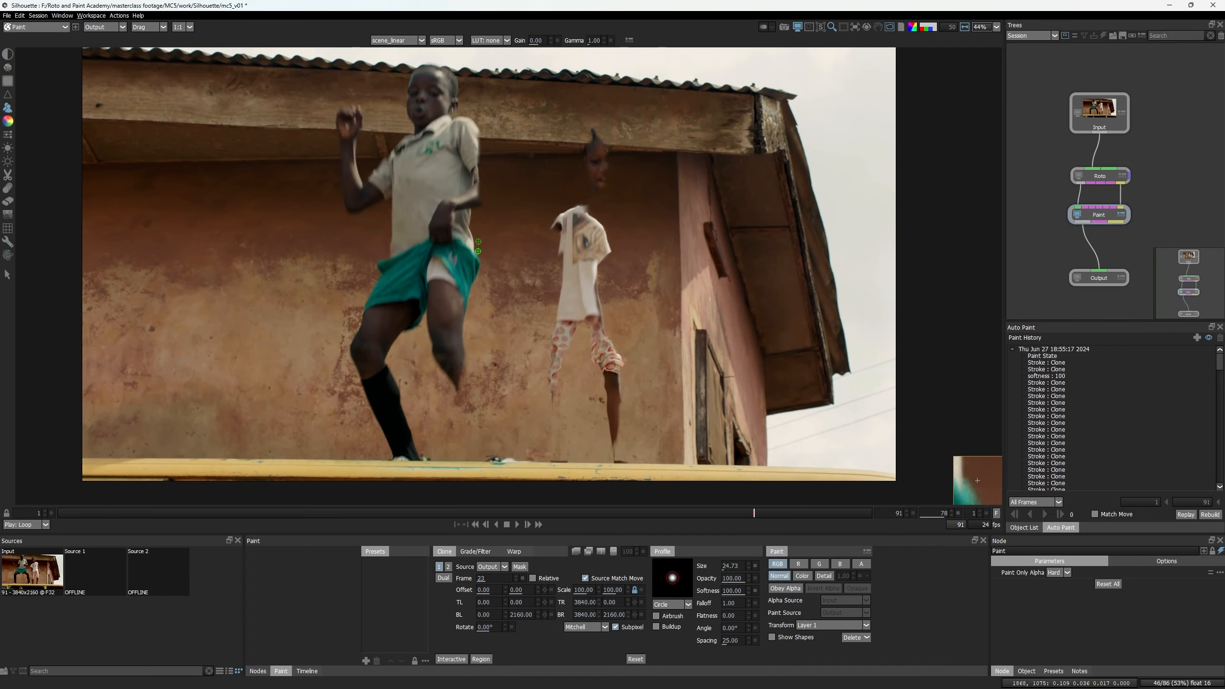
Clone clean wall from source frame 23 over the boy's bent arm and the far side of his shirt and shorts.
{"action": "left_click_drag", "start_coordinate": [485, 215], "coordinate": [474, 304]}
{"action": "left_click_drag", "start_coordinate": [474, 301], "coordinate": [541, 274]}
{"action": "scroll", "coordinate": [540, 274], "scroll_direction": "up", "scroll_amount": 3}
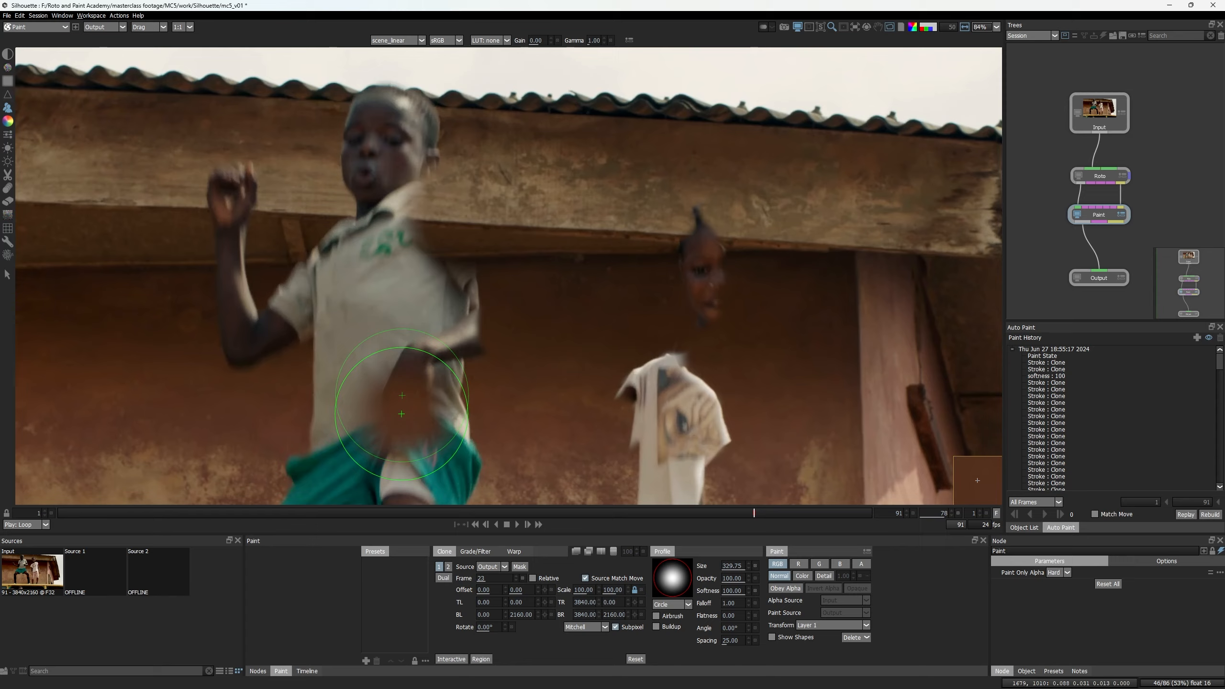
{"action": "left_click_drag", "start_coordinate": [458, 408], "coordinate": [471, 278]}
{"action": "left_click_drag", "start_coordinate": [422, 347], "coordinate": [429, 408]}
{"action": "mouse_move", "coordinate": [428, 408]}
{"action": "left_mouse_down"}
{"action": "mouse_move", "coordinate": [429, 338]}
{"action": "mouse_move", "coordinate": [461, 309]}
{"action": "left_mouse_up"}
Clone clean beam and dark wall from source frame 23 over the boy's head and collar.
{"action": "scroll", "coordinate": [463, 351], "scroll_direction": "up", "scroll_amount": 1}
{"action": "mouse_move", "coordinate": [431, 294]}
{"action": "left_mouse_down"}
{"action": "mouse_move", "coordinate": [389, 318]}
{"action": "mouse_move", "coordinate": [432, 184]}
{"action": "mouse_move", "coordinate": [422, 340]}
{"action": "left_mouse_up"}
{"action": "left_click_drag", "start_coordinate": [412, 145], "coordinate": [383, 262]}
{"action": "left_click_drag", "start_coordinate": [348, 151], "coordinate": [394, 191]}
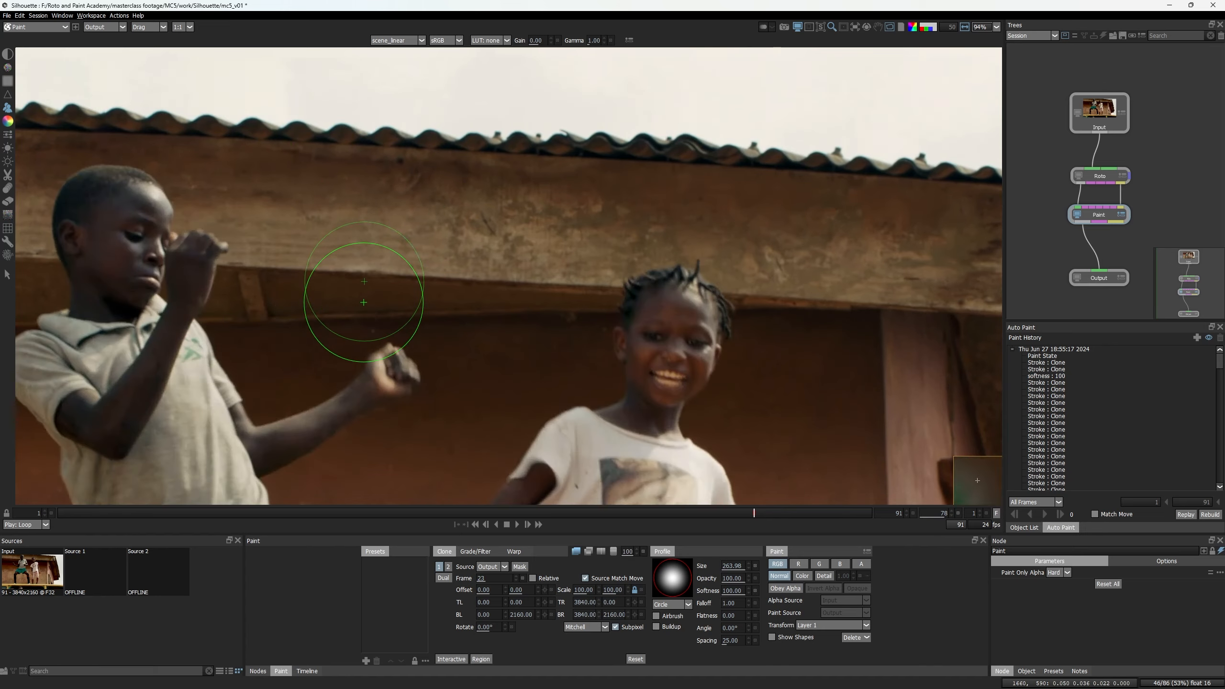
{"action": "left_click_drag", "start_coordinate": [328, 295], "coordinate": [296, 333]}
{"action": "scroll", "coordinate": [455, 164], "scroll_direction": "down", "scroll_amount": 8}
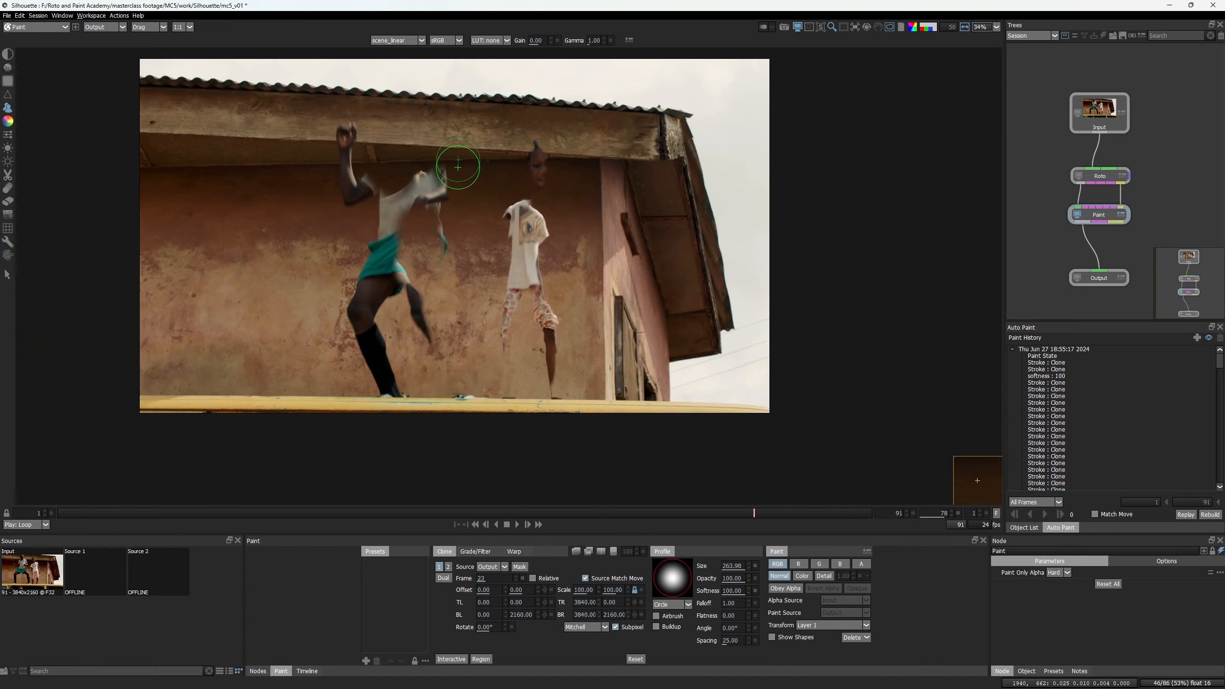
Clone clean wall from source frame 23 over the leftover strip of the boy's arm and shorts beside his torso.
{"action": "scroll", "coordinate": [453, 217], "scroll_direction": "up", "scroll_amount": 6}
{"action": "scroll", "coordinate": [440, 241], "scroll_direction": "up", "scroll_amount": 5}
{"action": "left_click_drag", "start_coordinate": [446, 232], "coordinate": [393, 215]}
{"action": "key", "text": "o"}
{"action": "key", "text": "o"}
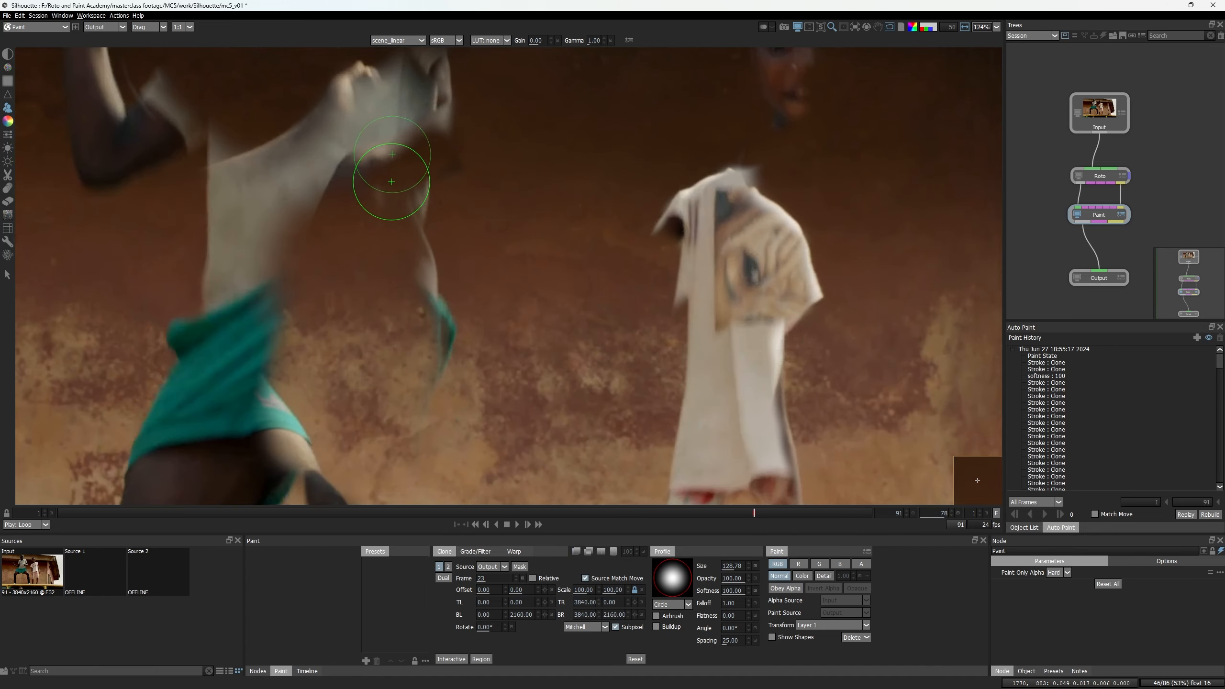
{"action": "key", "text": "o"}
{"action": "key", "text": "o"}
{"action": "left_click_drag", "start_coordinate": [500, 153], "coordinate": [563, 94]}
{"action": "scroll", "coordinate": [348, 392], "scroll_direction": "down", "scroll_amount": 2}
{"action": "mouse_move", "coordinate": [483, 173]}
{"action": "left_mouse_down"}
{"action": "mouse_move", "coordinate": [348, 392]}
{"action": "mouse_move", "coordinate": [366, 285]}
{"action": "mouse_move", "coordinate": [427, 128]}
{"action": "left_mouse_up"}
{"action": "key", "text": "o"}
{"action": "key", "text": "o"}
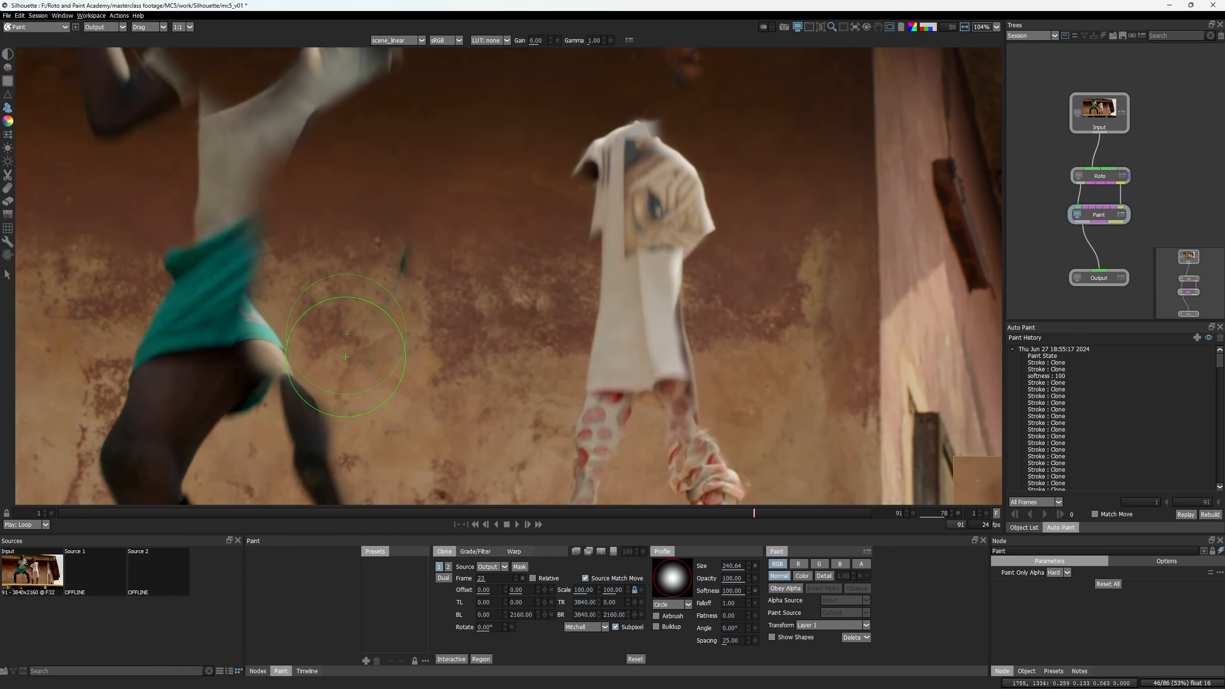
Switch the clone source to an earlier frame and compare its clean wall with the girl's remaining legs.
{"action": "scroll", "coordinate": [559, 208], "scroll_direction": "down", "scroll_amount": 6}
{"action": "key", "text": "o"}
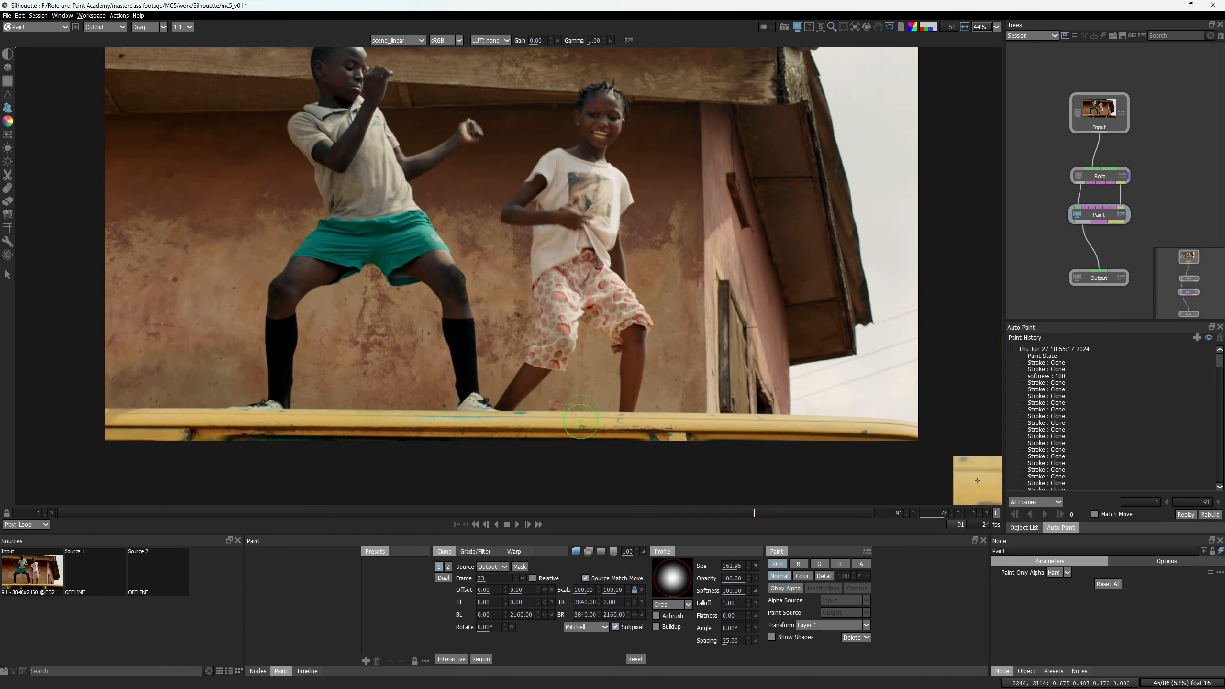
{"action": "left_click", "coordinate": [516, 581]}
{"action": "left_click", "coordinate": [643, 551]}
{"action": "key", "text": "o"}
{"action": "scroll", "coordinate": [629, 348], "scroll_direction": "up", "scroll_amount": 6}
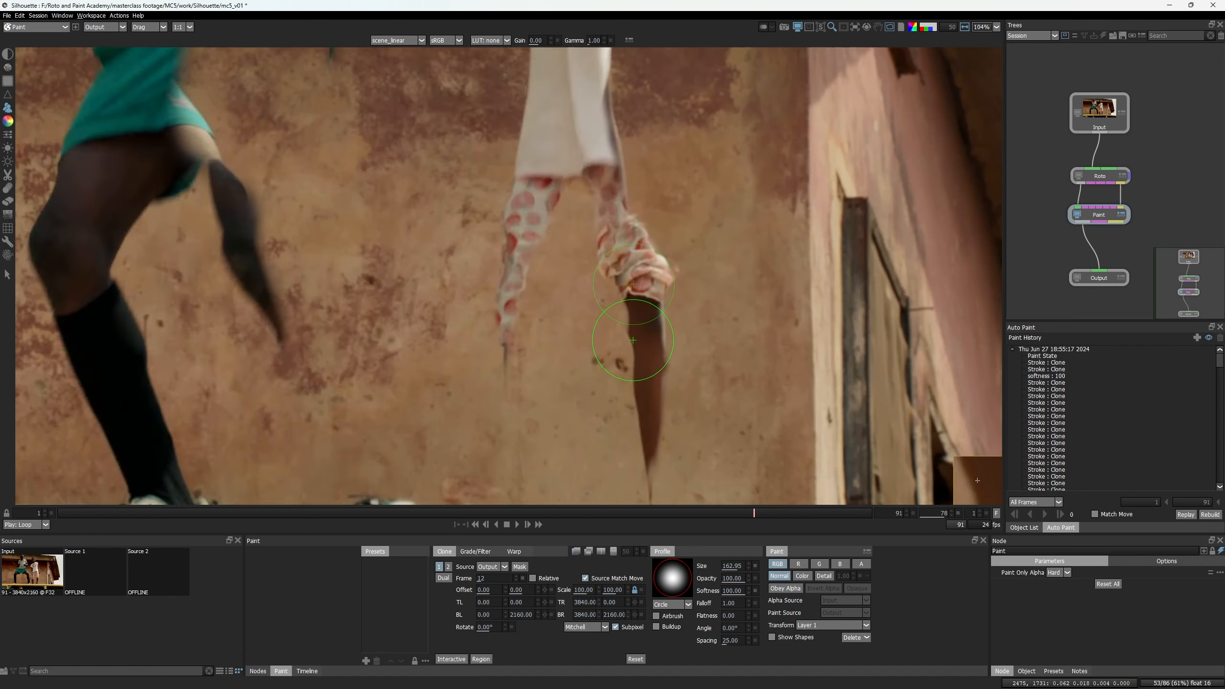
{"action": "key", "text": "o"}
{"action": "key", "text": "o"}
{"action": "scroll", "coordinate": [660, 249], "scroll_direction": "up", "scroll_amount": 2}
{"action": "key", "text": "o"}
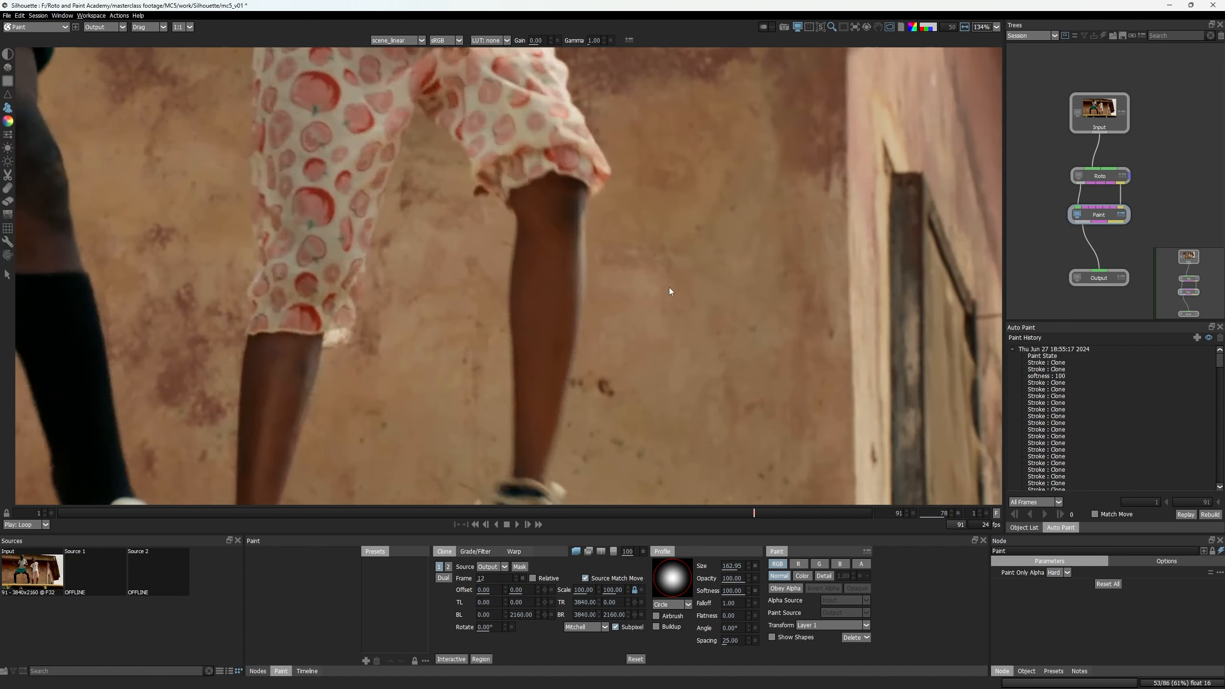
{"action": "left_click", "coordinate": [576, 551]}
{"action": "key", "text": "ctrl+z"}
Clone clean wall over the girl's bunched trouser cuff and knee, continuing down her shin.
{"action": "left_click_drag", "start_coordinate": [642, 221], "coordinate": [628, 209]}
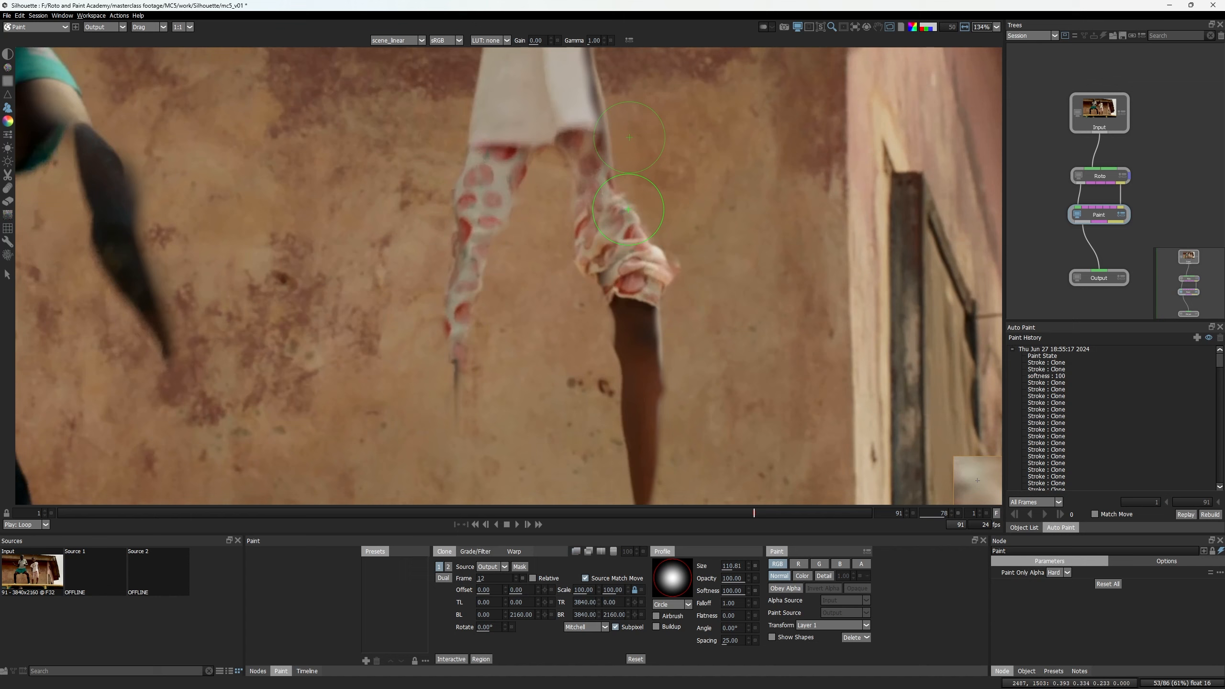
{"action": "left_click_drag", "start_coordinate": [613, 284], "coordinate": [632, 223]}
{"action": "left_click_drag", "start_coordinate": [666, 262], "coordinate": [674, 159]}
{"action": "left_click_drag", "start_coordinate": [650, 217], "coordinate": [640, 242]}
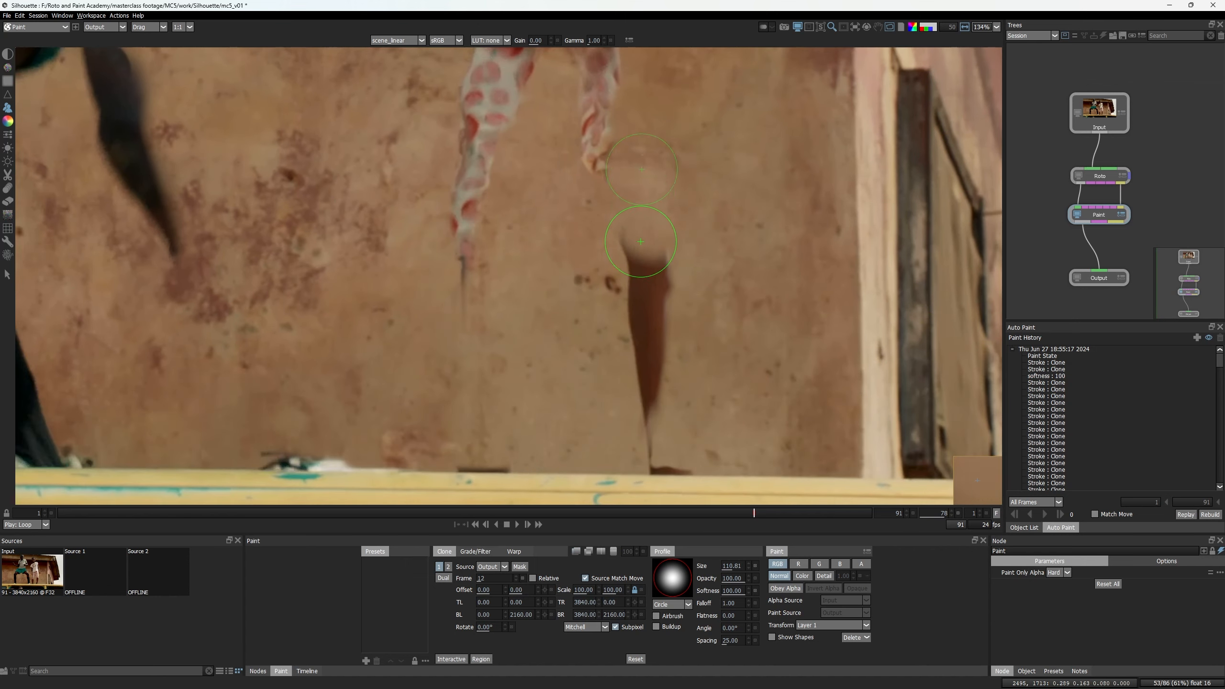
{"action": "left_click_drag", "start_coordinate": [652, 332], "coordinate": [651, 178]}
{"action": "scroll", "coordinate": [649, 293], "scroll_direction": "up", "scroll_amount": 3}
Clone clean wall over the rest of the girl's shin and the lower part of her other trouser leg.
{"action": "key", "text": "o"}
{"action": "mouse_move", "coordinate": [646, 220]}
{"action": "left_mouse_down"}
{"action": "mouse_move", "coordinate": [655, 275]}
{"action": "mouse_move", "coordinate": [637, 247]}
{"action": "mouse_move", "coordinate": [545, 413]}
{"action": "left_mouse_up"}
{"action": "key", "text": "o"}
{"action": "key", "text": "o"}
{"action": "key", "text": "o"}
{"action": "scroll", "coordinate": [627, 304], "scroll_direction": "down", "scroll_amount": 3}
{"action": "key", "text": "o"}
{"action": "key", "text": "o"}
{"action": "mouse_move", "coordinate": [481, 273]}
{"action": "left_mouse_down"}
{"action": "mouse_move", "coordinate": [511, 273]}
{"action": "mouse_move", "coordinate": [446, 443]}
{"action": "left_mouse_up"}
{"action": "scroll", "coordinate": [506, 227], "scroll_direction": "down", "scroll_amount": 2}
{"action": "left_click_drag", "start_coordinate": [473, 238], "coordinate": [460, 293]}
{"action": "scroll", "coordinate": [460, 293], "scroll_direction": "up", "scroll_amount": 2}
Clone clean wall over the printed picture and the far side of the girl's shirt.
{"action": "key", "text": "o"}
{"action": "key", "text": "o"}
{"action": "key", "text": "o"}
{"action": "left_click_drag", "start_coordinate": [604, 328], "coordinate": [588, 329]}
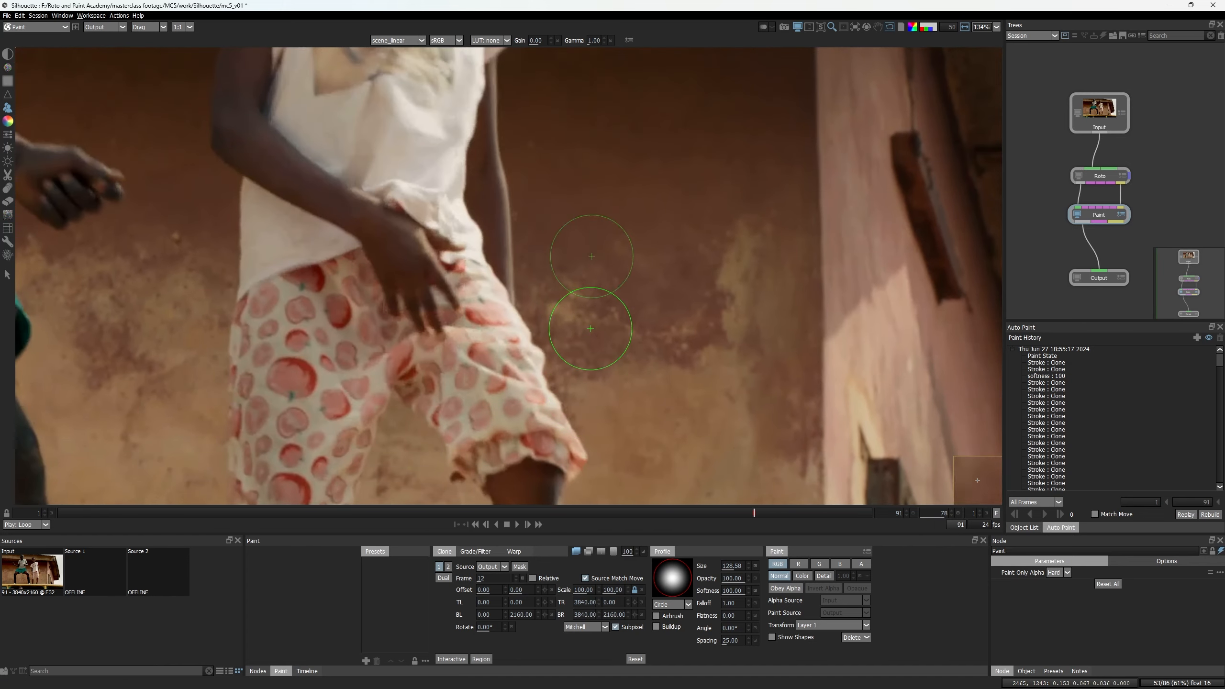
{"action": "scroll", "coordinate": [588, 328], "scroll_direction": "down", "scroll_amount": 1}
{"action": "left_click_drag", "start_coordinate": [552, 148], "coordinate": [541, 226]}
{"action": "key", "text": "o"}
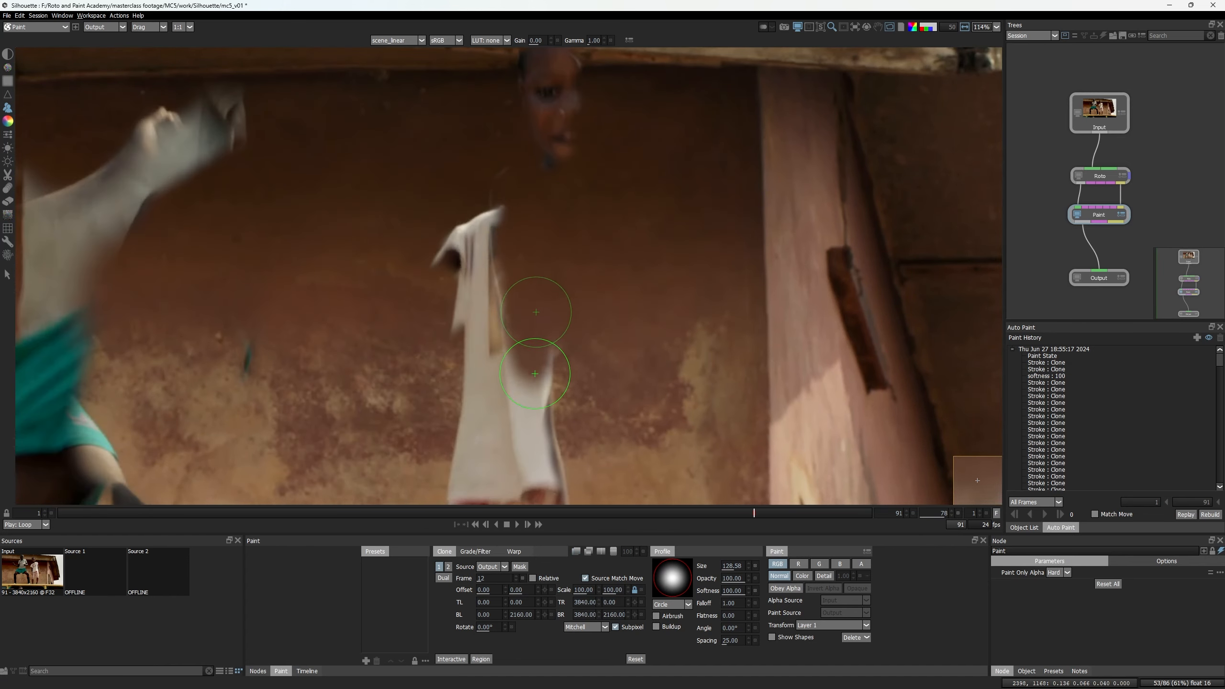
{"action": "left_click_drag", "start_coordinate": [552, 380], "coordinate": [553, 218]}
{"action": "left_click_drag", "start_coordinate": [540, 224], "coordinate": [543, 270]}
Clone clean wall over the small leftover green speck between the boy's shorts and the girl.
{"action": "scroll", "coordinate": [598, 357], "scroll_direction": "down", "scroll_amount": 3}
{"action": "key", "text": "o"}
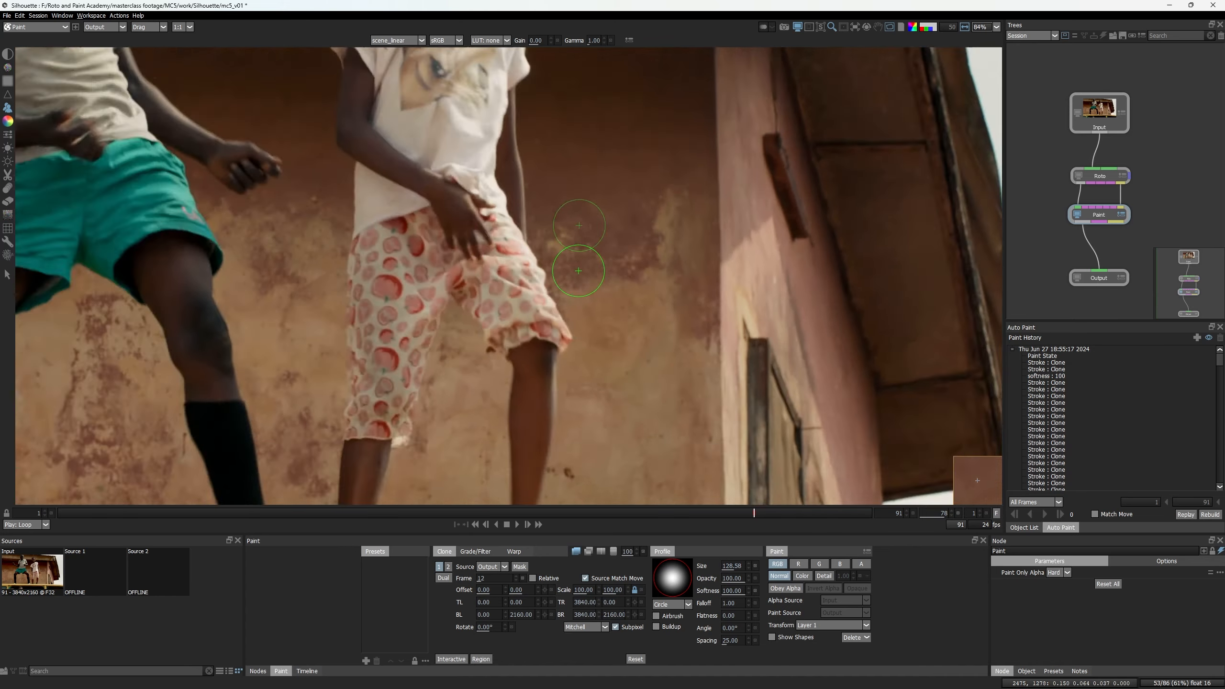
{"action": "key", "text": "o"}
{"action": "scroll", "coordinate": [395, 198], "scroll_direction": "up", "scroll_amount": 4}
{"action": "left_click_drag", "start_coordinate": [394, 198], "coordinate": [367, 211]}
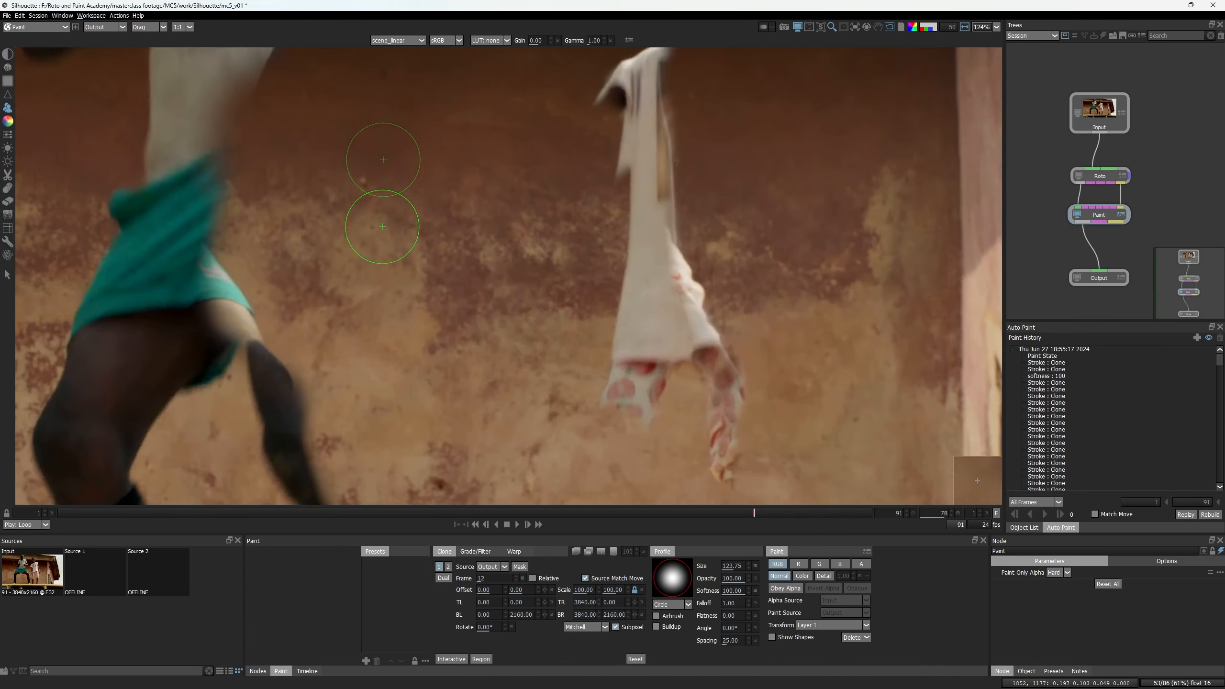
Clone clean dark wall over the boy's remaining shoulder, upper shirt and sleeve.
{"action": "scroll", "coordinate": [383, 227], "scroll_direction": "down", "scroll_amount": 3}
{"action": "scroll", "coordinate": [213, 197], "scroll_direction": "up", "scroll_amount": 4}
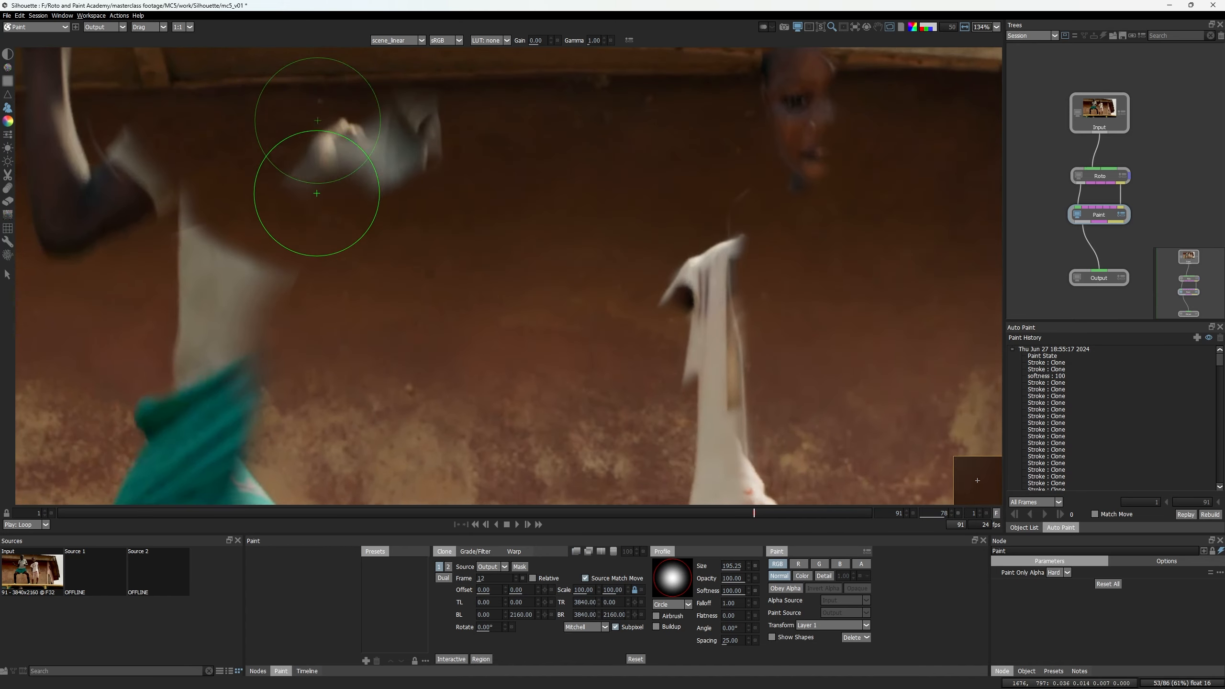
{"action": "mouse_move", "coordinate": [317, 192]}
{"action": "left_mouse_down"}
{"action": "mouse_move", "coordinate": [344, 302]}
{"action": "mouse_move", "coordinate": [292, 289]}
{"action": "left_mouse_up"}
{"action": "key", "text": "o"}
{"action": "key", "text": "o"}
{"action": "scroll", "coordinate": [377, 257], "scroll_direction": "down", "scroll_amount": 2}
Clone clean wall over the remaining lower part of the boy's far leg below his shorts.
{"action": "mouse_move", "coordinate": [425, 290]}
{"action": "left_mouse_down"}
{"action": "mouse_move", "coordinate": [465, 186]}
{"action": "mouse_move", "coordinate": [479, 96]}
{"action": "left_mouse_up"}
{"action": "scroll", "coordinate": [383, 145], "scroll_direction": "down", "scroll_amount": 3}
{"action": "scroll", "coordinate": [389, 193], "scroll_direction": "up", "scroll_amount": 4}
{"action": "mouse_move", "coordinate": [445, 189]}
{"action": "left_mouse_down"}
{"action": "mouse_move", "coordinate": [437, 170]}
{"action": "mouse_move", "coordinate": [461, 293]}
{"action": "mouse_move", "coordinate": [425, 217]}
{"action": "left_mouse_up"}
{"action": "scroll", "coordinate": [444, 157], "scroll_direction": "down", "scroll_amount": 5}
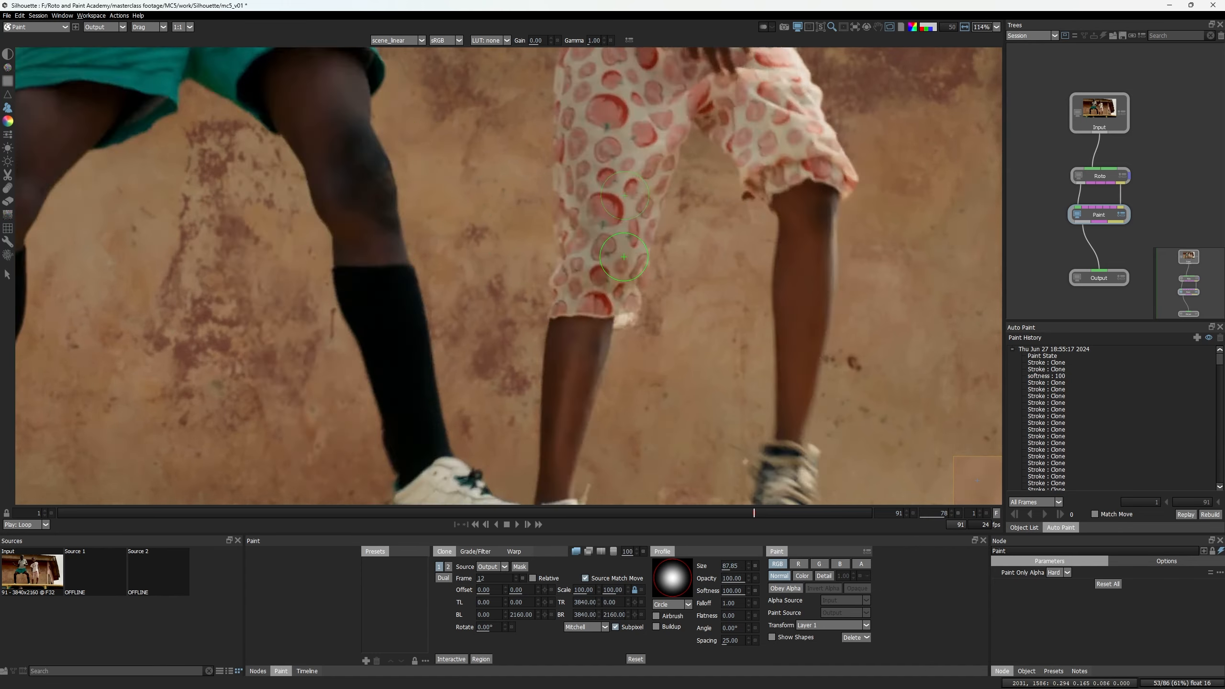
{"action": "scroll", "coordinate": [569, 296], "scroll_direction": "up", "scroll_amount": 3}
{"action": "scroll", "coordinate": [594, 348], "scroll_direction": "down", "scroll_amount": 3}
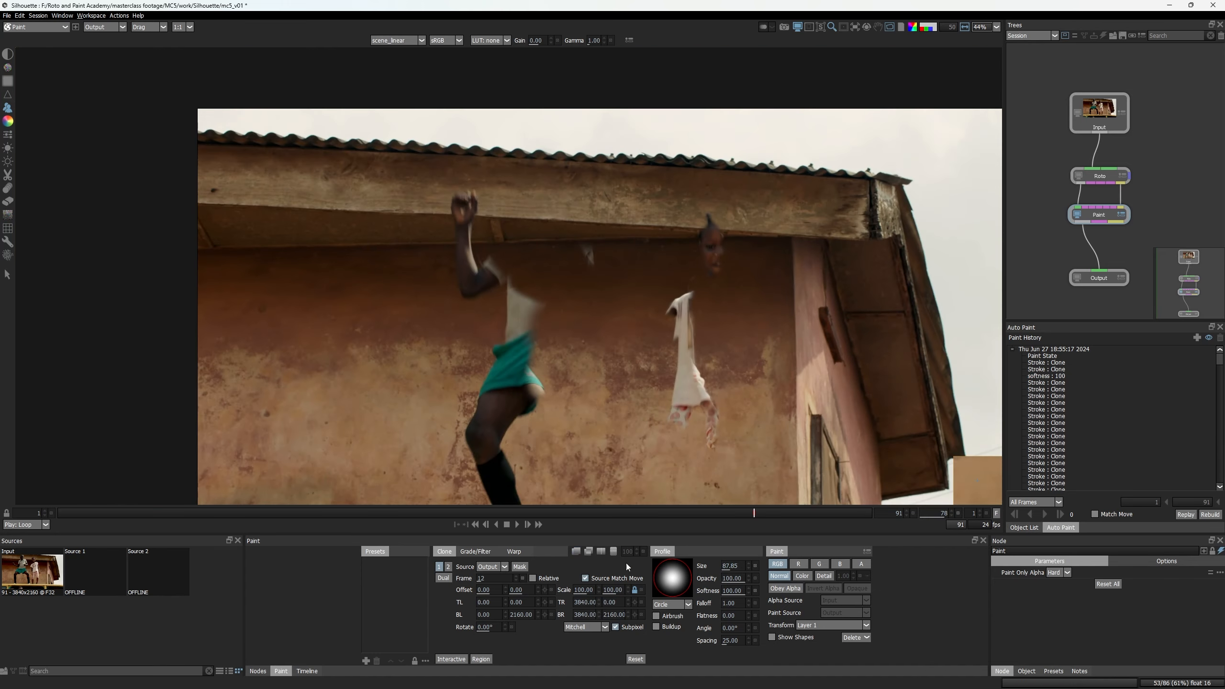
Set the clone source frame to 6 and raise the onion-skin overlay opacity to 100.
{"action": "left_click", "coordinate": [576, 551]}
{"action": "left_click", "coordinate": [576, 551]}
{"action": "scroll", "coordinate": [603, 372], "scroll_direction": "up", "scroll_amount": 1}
{"action": "left_click", "coordinate": [576, 551]}
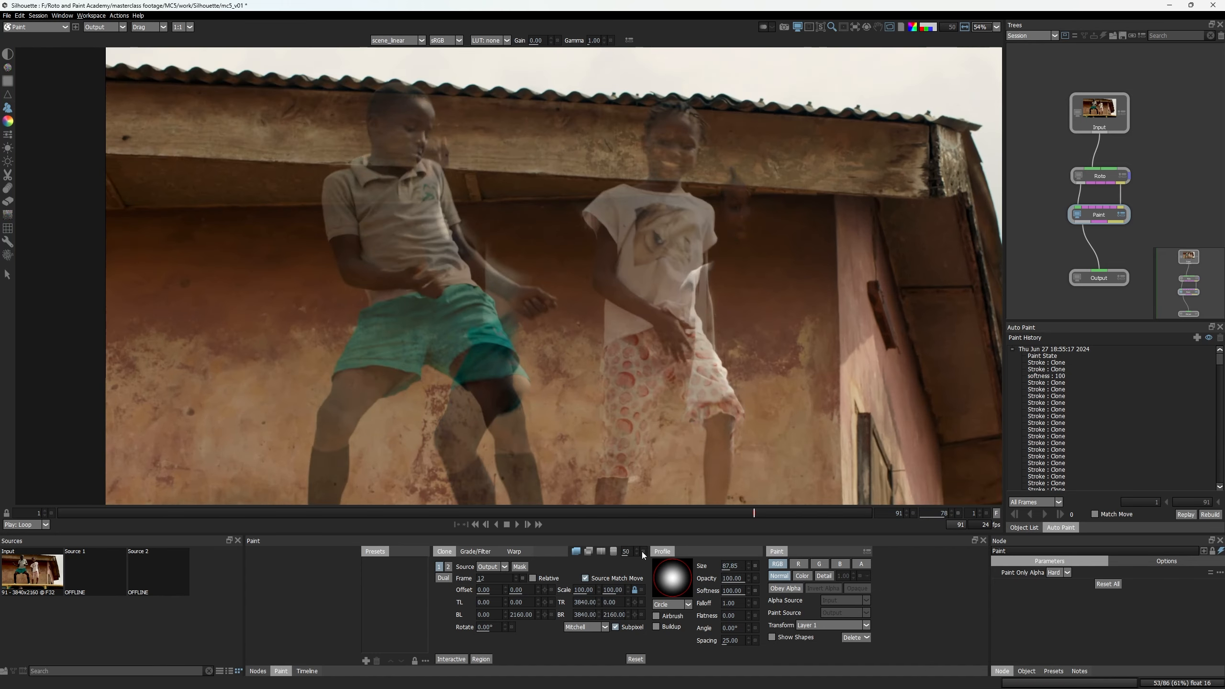
{"action": "left_click", "coordinate": [516, 580]}
{"action": "left_click", "coordinate": [515, 580]}
{"action": "left_click", "coordinate": [515, 580]}
{"action": "left_click", "coordinate": [516, 580]}
{"action": "left_click", "coordinate": [515, 580]}
{"action": "left_click", "coordinate": [516, 580]}
{"action": "scroll", "coordinate": [772, 241], "scroll_direction": "up", "scroll_amount": 4}
{"action": "left_click_drag", "start_coordinate": [626, 552], "coordinate": [763, 535]}
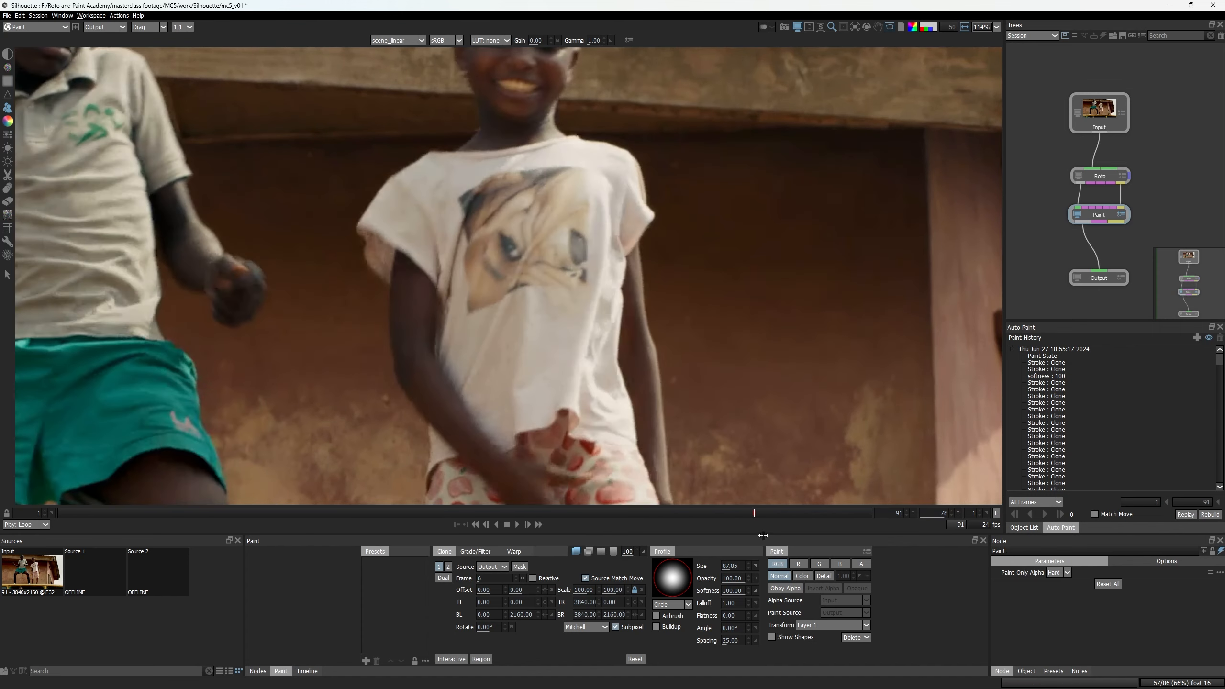
Set the clone source frame to 10 to expose clean wall behind the girl's remaining face.
{"action": "scroll", "coordinate": [609, 364], "scroll_direction": "up", "scroll_amount": 2}
{"action": "mouse_move", "coordinate": [610, 364]}
{"action": "left_mouse_down"}
{"action": "mouse_move", "coordinate": [599, 230]}
{"action": "mouse_move", "coordinate": [565, 193]}
{"action": "left_mouse_up"}
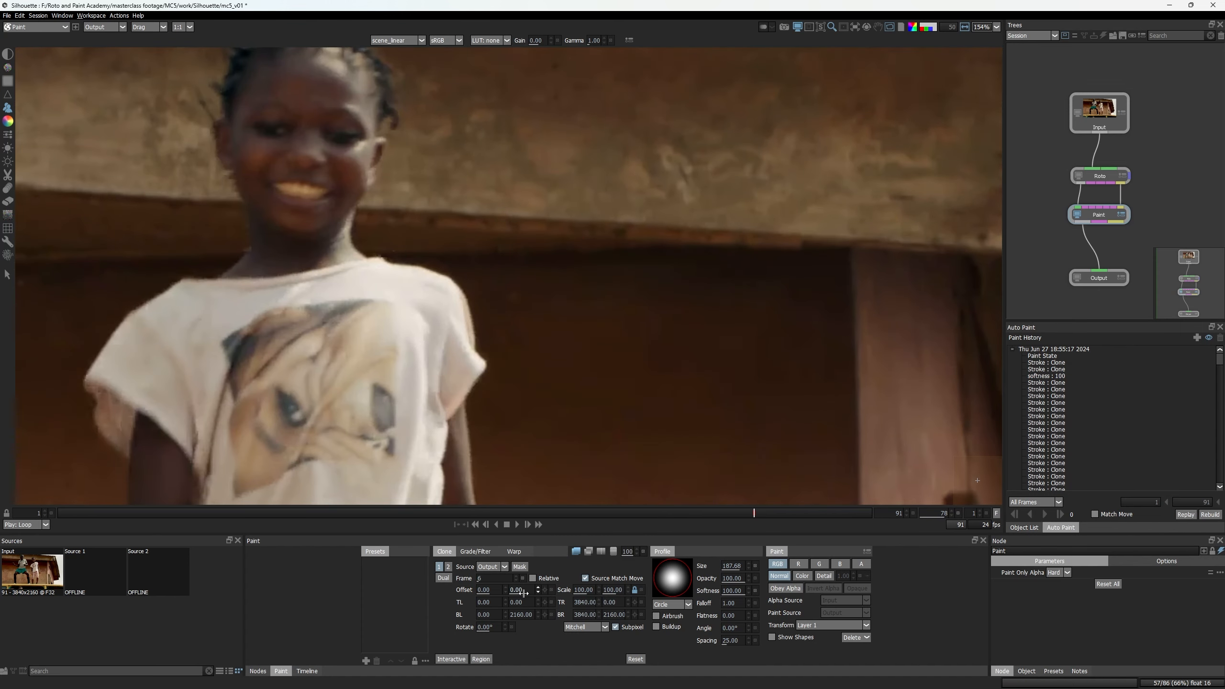
{"action": "left_click", "coordinate": [515, 576]}
{"action": "left_click", "coordinate": [516, 576]}
{"action": "left_click", "coordinate": [515, 576]}
{"action": "left_click", "coordinate": [516, 576]}
Clone clean dark wall from source frame 10 over the last traces of the girl's face.
{"action": "key", "text": "o"}
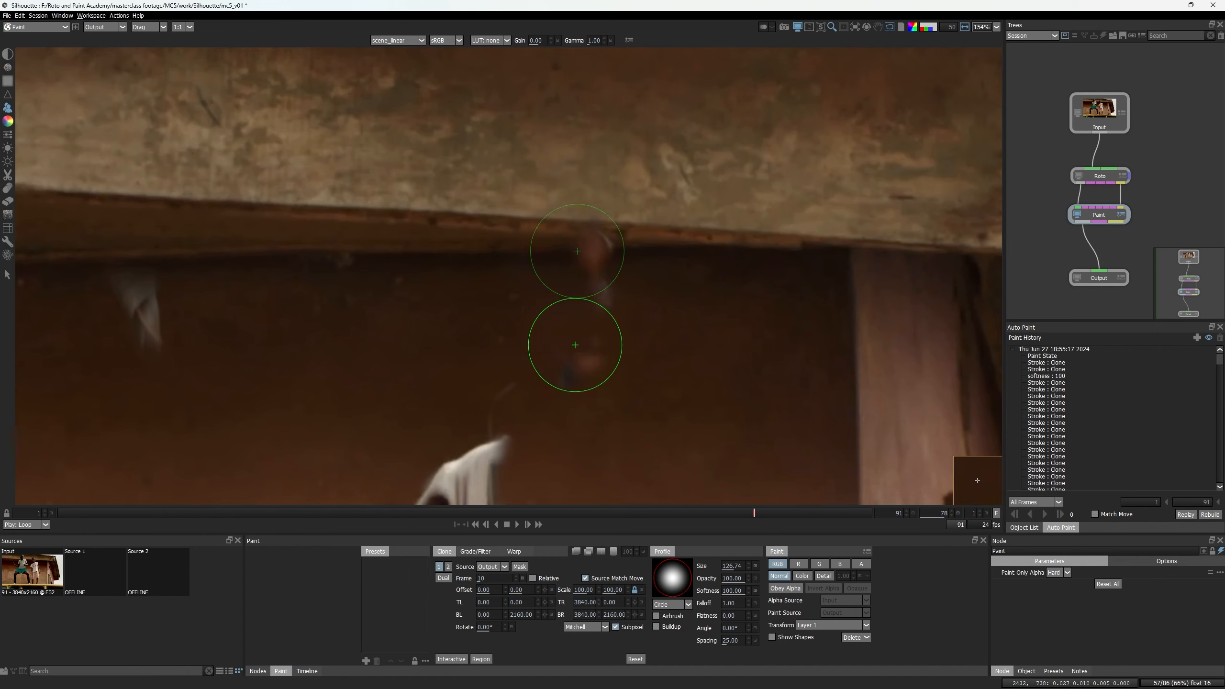
{"action": "left_click_drag", "start_coordinate": [528, 450], "coordinate": [571, 67]}
{"action": "key", "text": "bracketleft"}
Clone clean wall from source frame 10 over the hanging end of the girl's far trouser leg.
{"action": "scroll", "coordinate": [554, 216], "scroll_direction": "down", "scroll_amount": 3}
{"action": "mouse_move", "coordinate": [598, 463]}
{"action": "left_mouse_down"}
{"action": "mouse_move", "coordinate": [607, 308]}
{"action": "mouse_move", "coordinate": [628, 295]}
{"action": "mouse_move", "coordinate": [633, 214]}
{"action": "left_mouse_up"}
{"action": "key", "text": "z"}
{"action": "key", "text": "x"}
{"action": "key", "text": "o"}
{"action": "scroll", "coordinate": [603, 270], "scroll_direction": "down", "scroll_amount": 2}
{"action": "scroll", "coordinate": [443, 356], "scroll_direction": "up", "scroll_amount": 4}
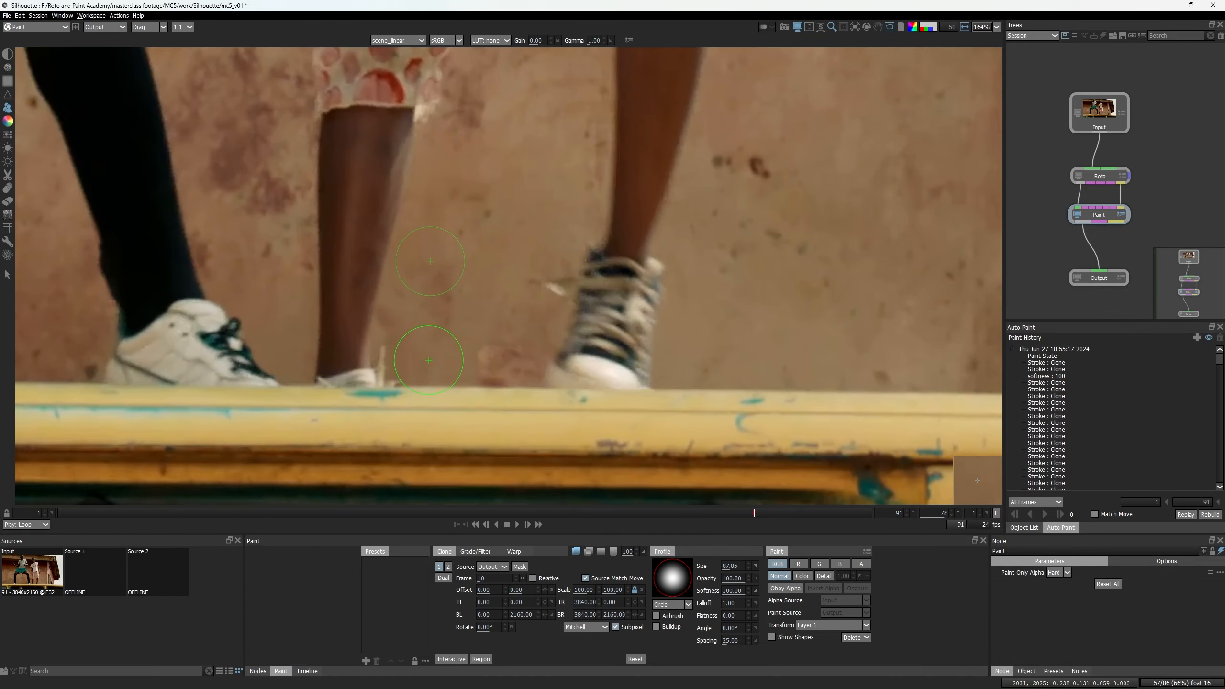
Clone clean dark wall from source frame 10 over the leftover scrap of the boy's sleeve below the beam.
{"action": "scroll", "coordinate": [477, 371], "scroll_direction": "down", "scroll_amount": 5}
{"action": "key", "text": "o"}
{"action": "scroll", "coordinate": [526, 123], "scroll_direction": "up", "scroll_amount": 3}
{"action": "key", "text": "o"}
{"action": "scroll", "coordinate": [484, 124], "scroll_direction": "up", "scroll_amount": 4}
{"action": "key", "text": "o"}
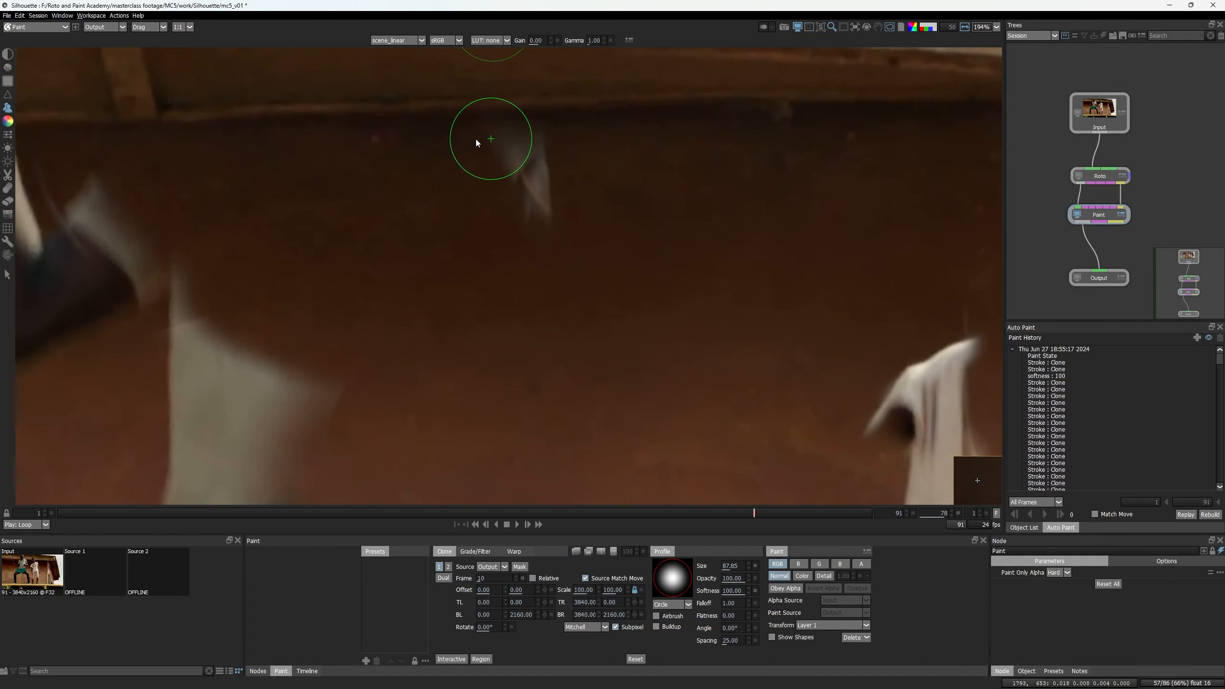
{"action": "scroll", "coordinate": [242, 388], "scroll_direction": "down", "scroll_amount": 2}
Clone clean wall from source frame 10 along the far edge of the boy's shorts and thigh.
{"action": "left_click_drag", "start_coordinate": [243, 392], "coordinate": [282, 145]}
{"action": "left_click_drag", "start_coordinate": [318, 361], "coordinate": [334, 215]}
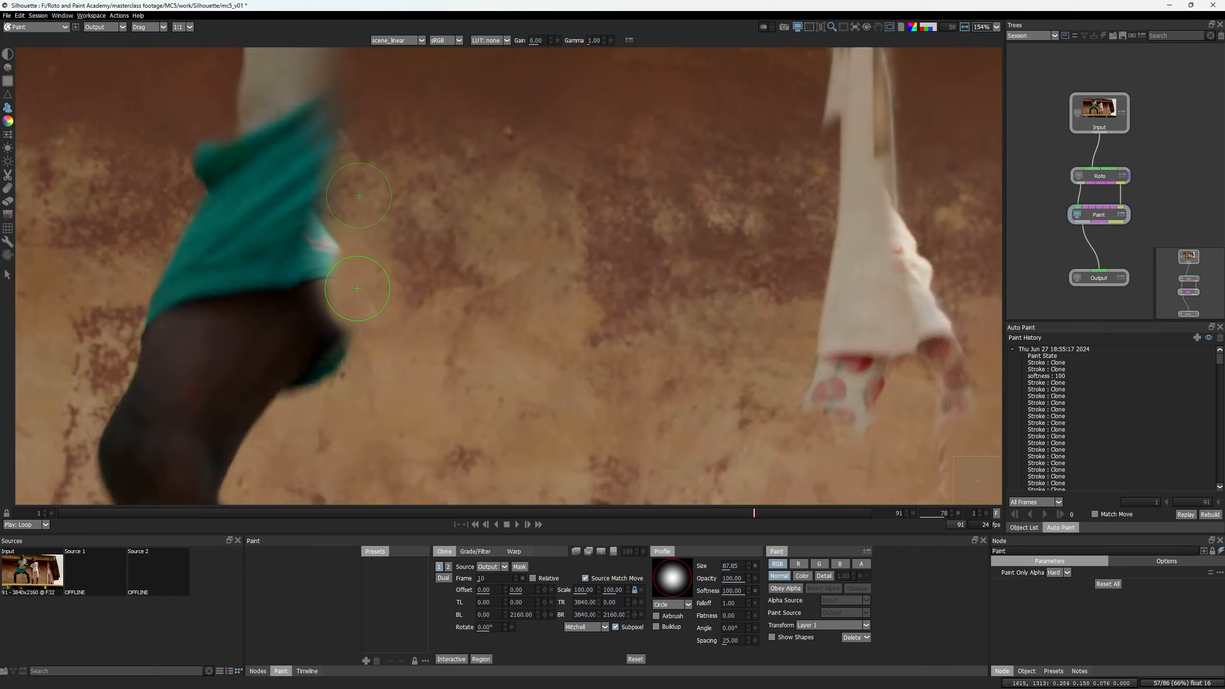
{"action": "scroll", "coordinate": [393, 342], "scroll_direction": "down", "scroll_amount": 2}
{"action": "left_click_drag", "start_coordinate": [425, 444], "coordinate": [318, 314]}
Compare the original input with the painted output across the whole frame.
{"action": "key", "text": "1"}
{"action": "key", "text": "2"}
{"action": "scroll", "coordinate": [367, 289], "scroll_direction": "down", "scroll_amount": 4}
{"action": "scroll", "coordinate": [382, 280], "scroll_direction": "down", "scroll_amount": 2}
{"action": "left_click_drag", "start_coordinate": [417, 123], "coordinate": [420, 202]}
{"action": "key", "text": "1"}
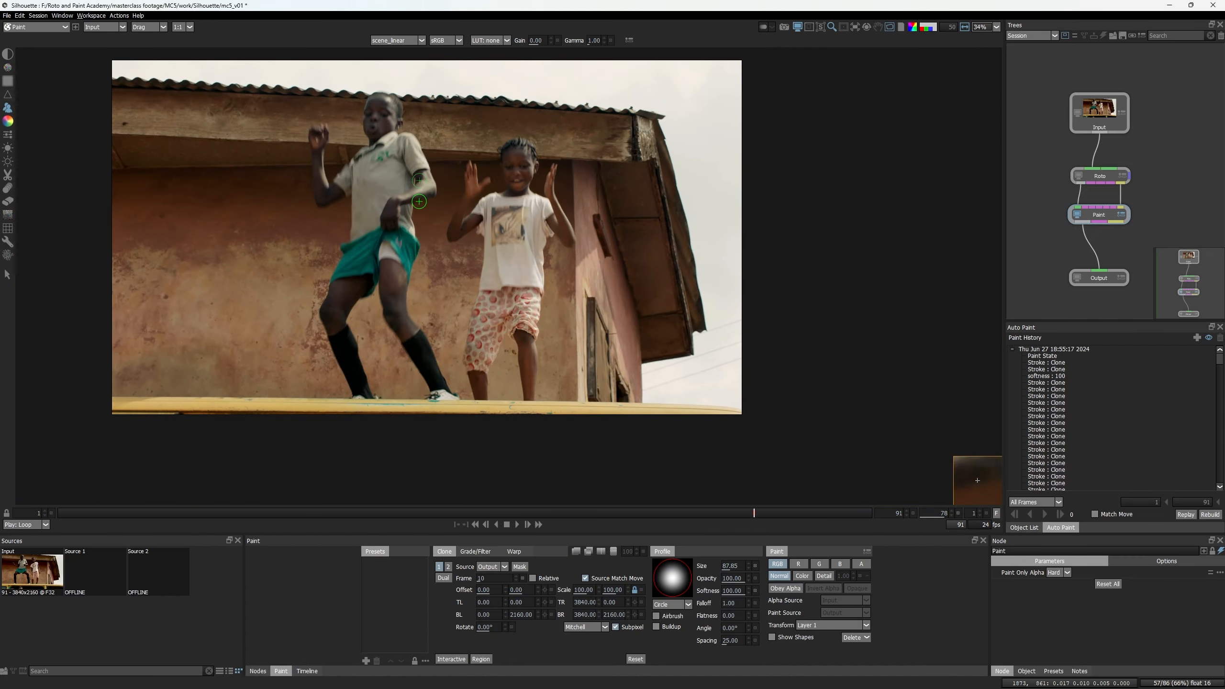
{"action": "key", "text": "2"}
Overlay the source at 50 opacity to choose a new clone frame, settle on frame 6 and restore the overlay to 100.
{"action": "scroll", "coordinate": [553, 278], "scroll_direction": "up", "scroll_amount": 1}
{"action": "key", "text": "o"}
{"action": "key", "text": "o"}
{"action": "key", "text": "o"}
{"action": "left_click", "coordinate": [644, 552]}
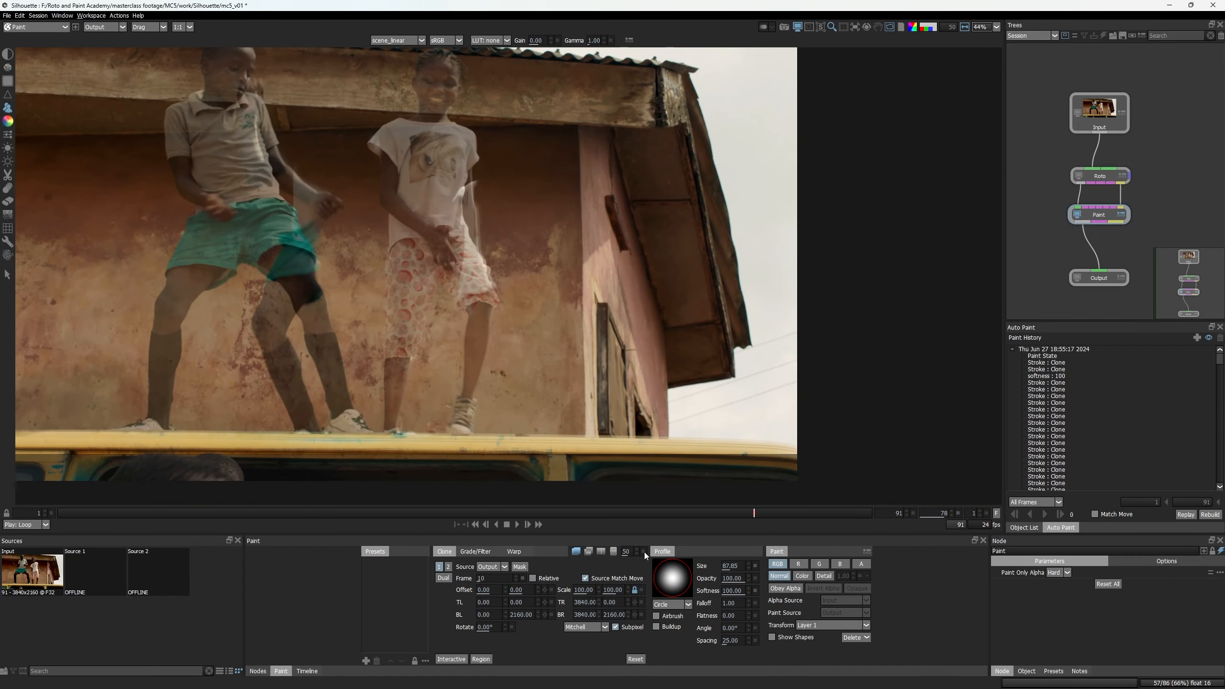
{"action": "key", "text": "o"}
{"action": "key", "text": "o"}
{"action": "left_click", "coordinate": [515, 579]}
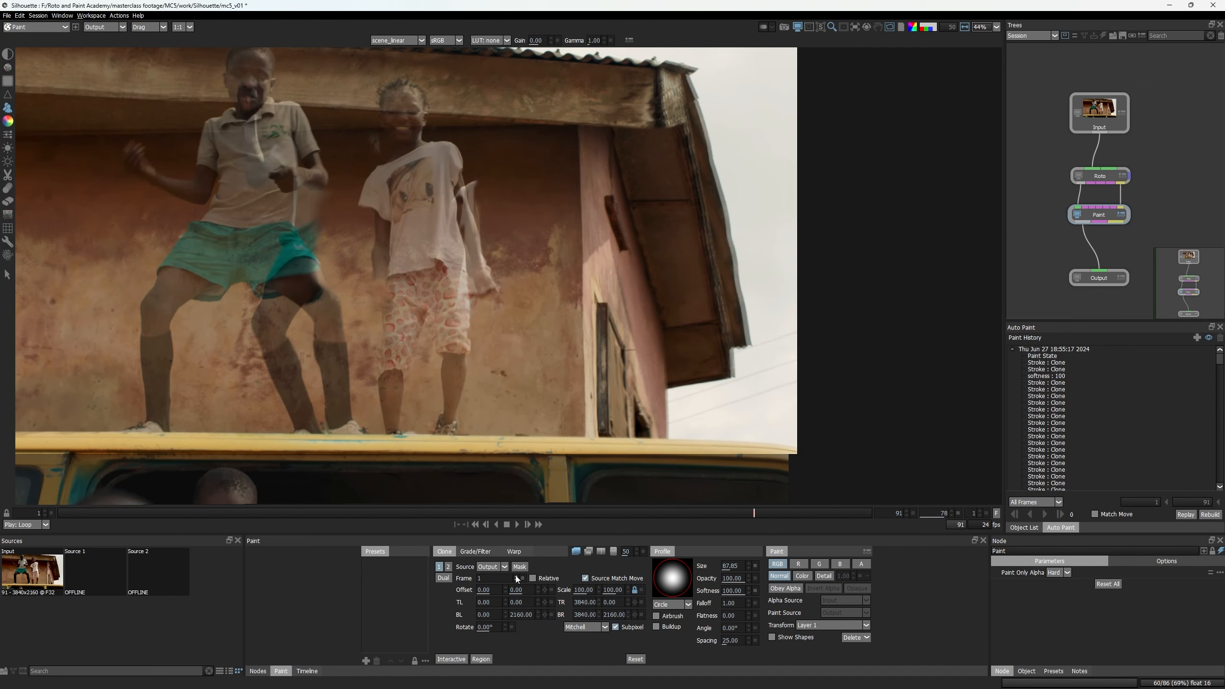
{"action": "left_click", "coordinate": [515, 576]}
{"action": "scroll", "coordinate": [487, 280], "scroll_direction": "up", "scroll_amount": 5}
{"action": "left_click_drag", "start_coordinate": [623, 554], "coordinate": [649, 554]}
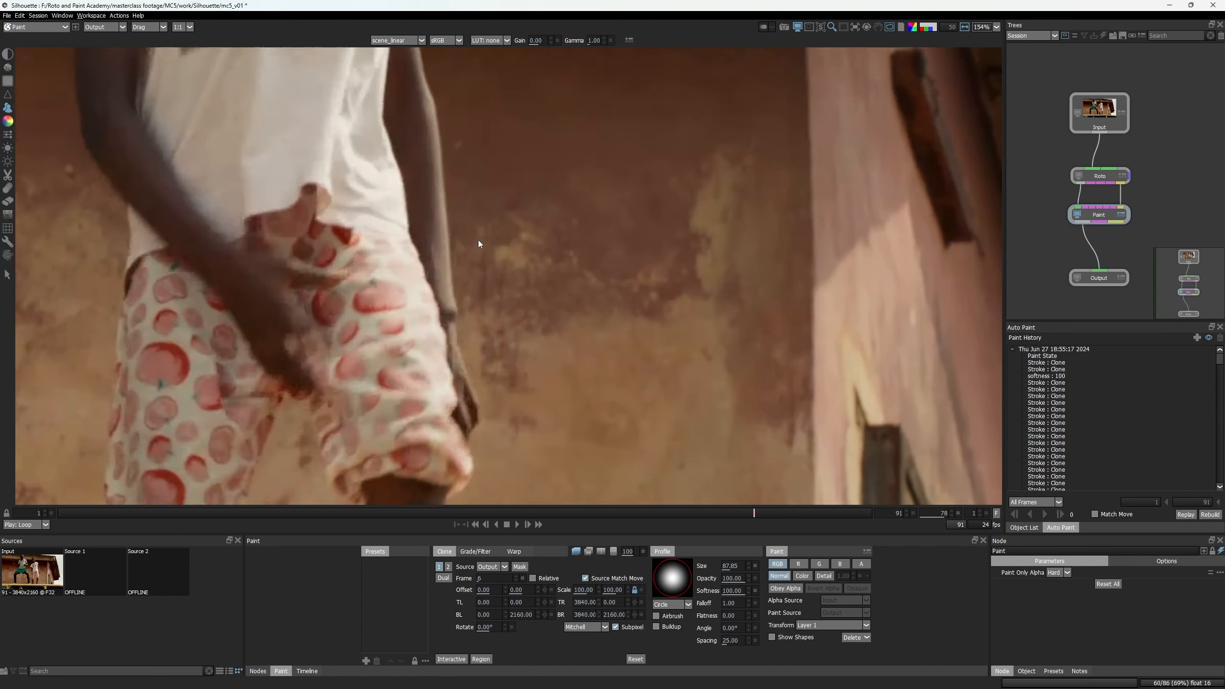
Overlay source frame 6 on the painted frame and nudge it to offsets -0.65 and 0.65 so the wall lines up.
{"action": "key", "text": "o"}
{"action": "key", "text": "o"}
{"action": "key", "text": "Right"}
{"action": "key", "text": "Up"}
{"action": "key", "text": "o"}
{"action": "key", "text": "o"}
{"action": "key", "text": "o"}
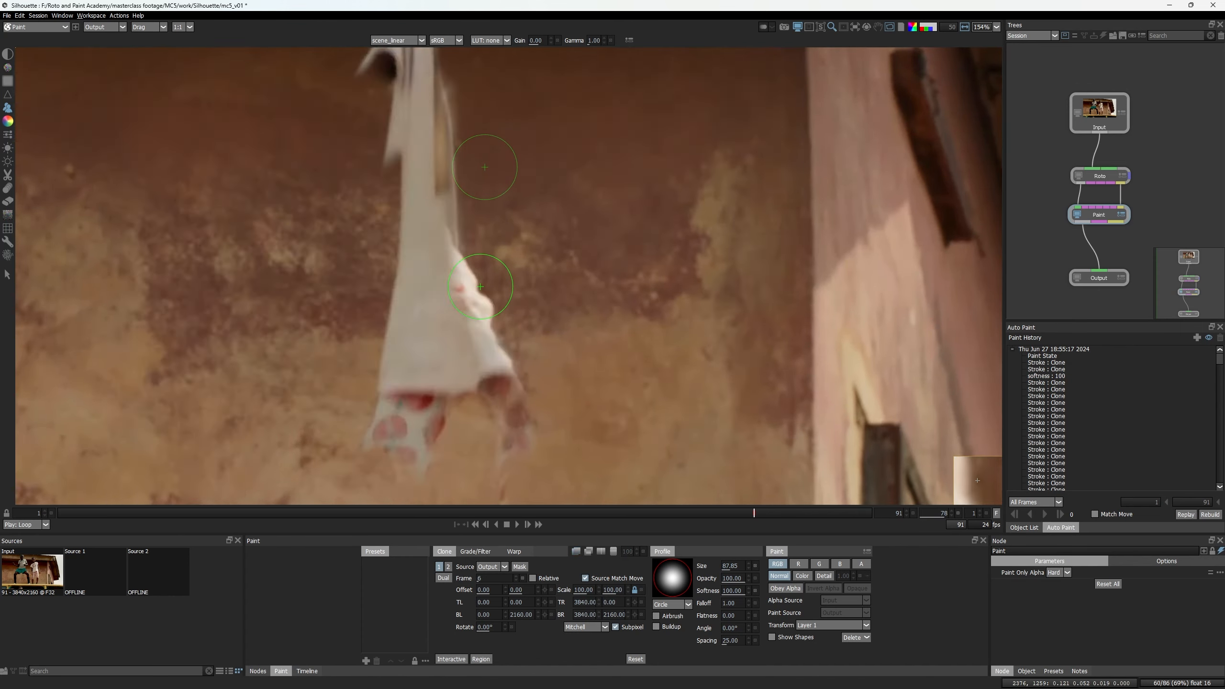
{"action": "key", "text": "o"}
{"action": "key", "text": "o"}
{"action": "key", "text": "o"}
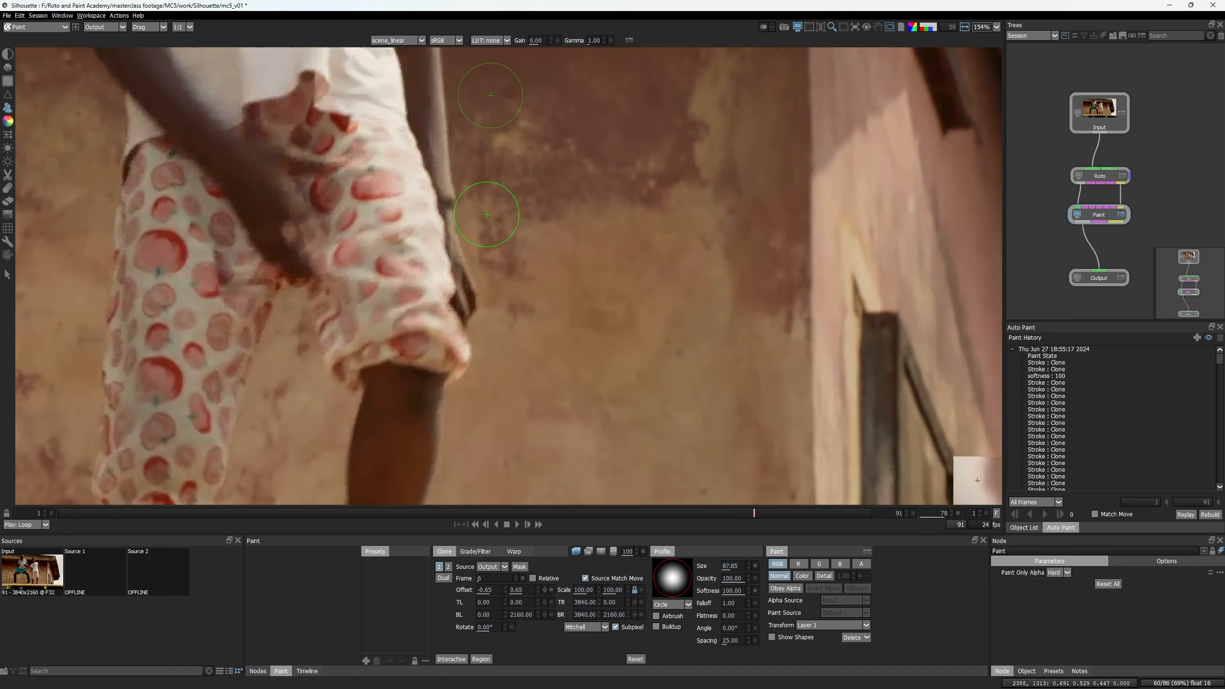
Clone clean wall from source frame 6 along the far edge of the second child's leftover shirt and shorts, checking against the source overlay.
{"action": "key", "text": "o"}
{"action": "key", "text": "o"}
{"action": "key", "text": "o"}
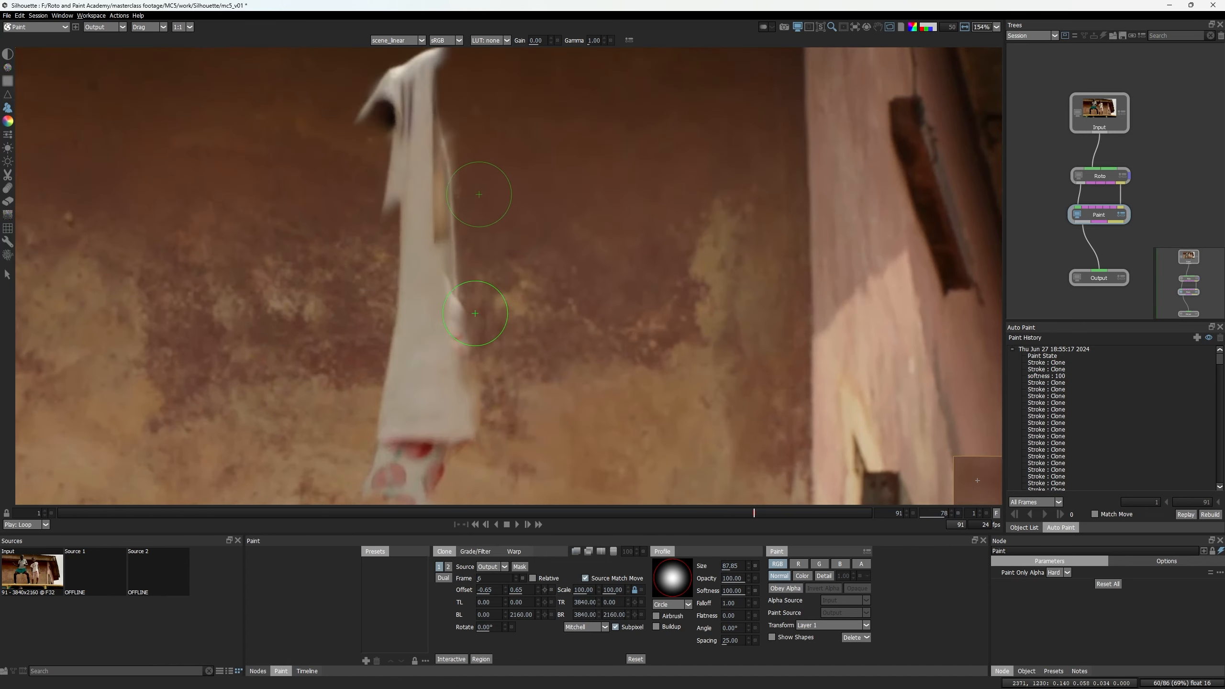
{"action": "key", "text": "o"}
{"action": "key", "text": "o"}
{"action": "left_click_drag", "start_coordinate": [477, 150], "coordinate": [481, 285]}
{"action": "scroll", "coordinate": [482, 284], "scroll_direction": "down", "scroll_amount": 3}
{"action": "key", "text": "o"}
{"action": "key", "text": "o"}
{"action": "scroll", "coordinate": [474, 186], "scroll_direction": "up", "scroll_amount": 3}
{"action": "scroll", "coordinate": [474, 186], "scroll_direction": "up", "scroll_amount": 2}
{"action": "left_click_drag", "start_coordinate": [482, 190], "coordinate": [428, 208]}
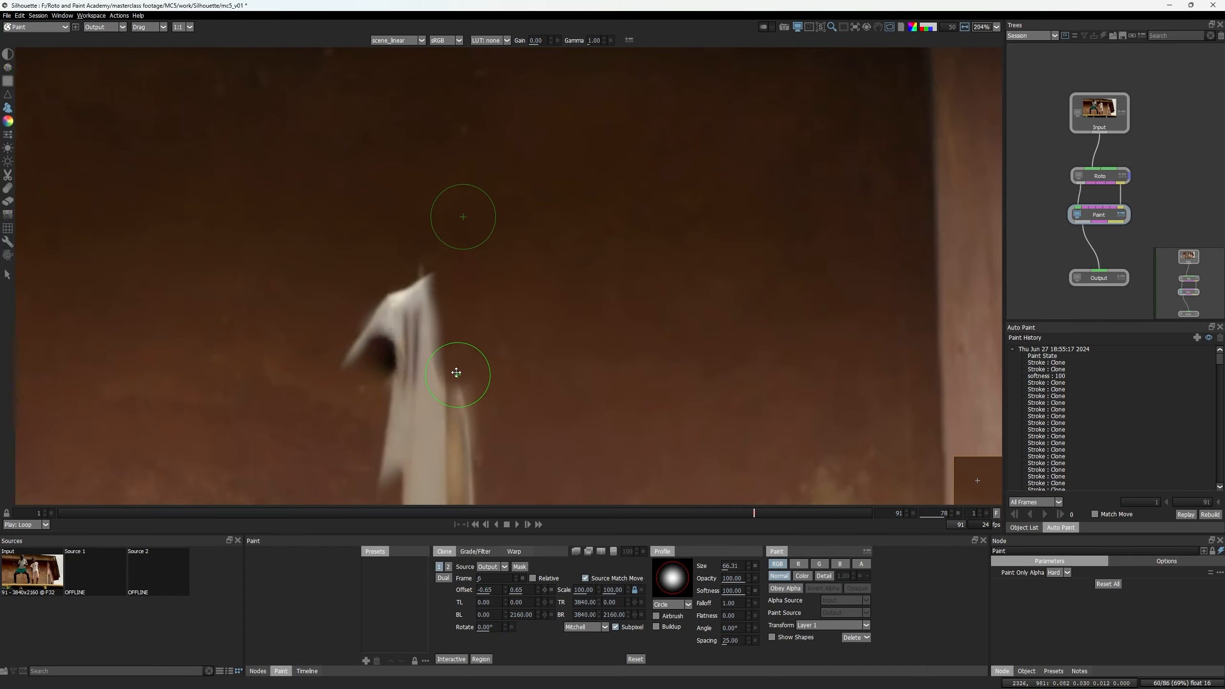
{"action": "scroll", "coordinate": [460, 306], "scroll_direction": "down", "scroll_amount": 10}
{"action": "key", "text": "o"}
{"action": "key", "text": "o"}
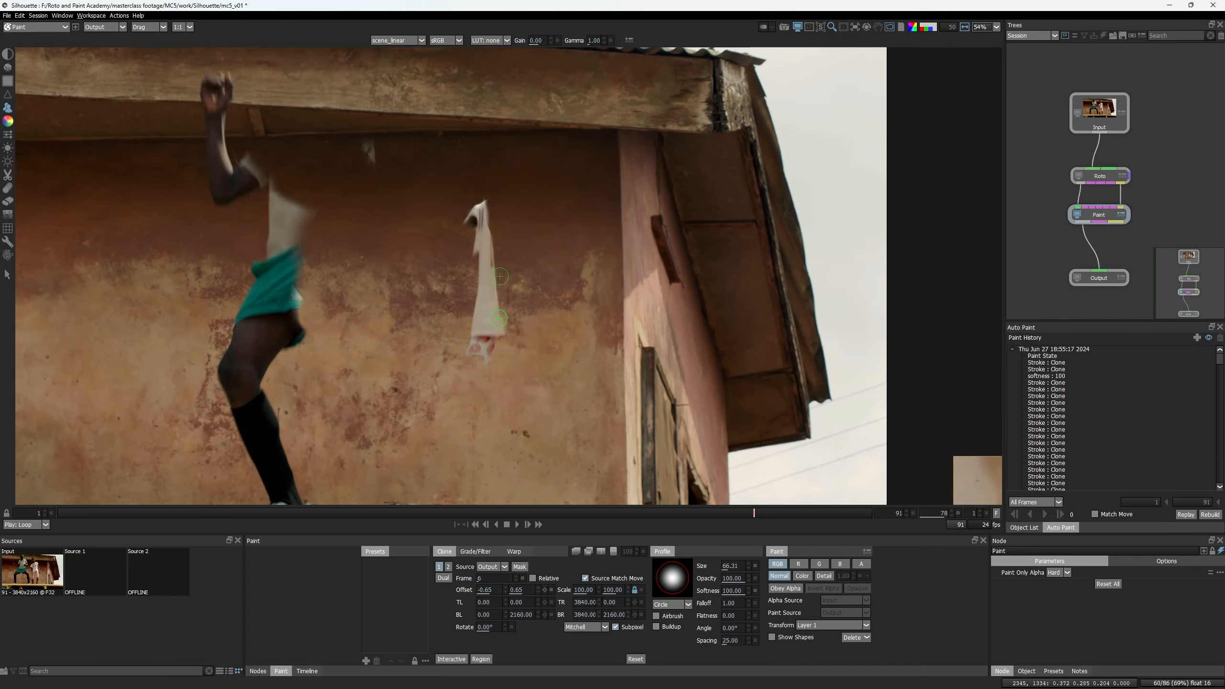
Scrub to the early frames around frame 3 and inspect the wall below the beam for a usable clone source.
{"action": "mouse_move", "coordinate": [472, 292]}
{"action": "left_mouse_down"}
{"action": "mouse_move", "coordinate": [691, 264]}
{"action": "mouse_move", "coordinate": [289, 294]}
{"action": "mouse_move", "coordinate": [102, 279]}
{"action": "mouse_move", "coordinate": [112, 283]}
{"action": "left_mouse_up"}
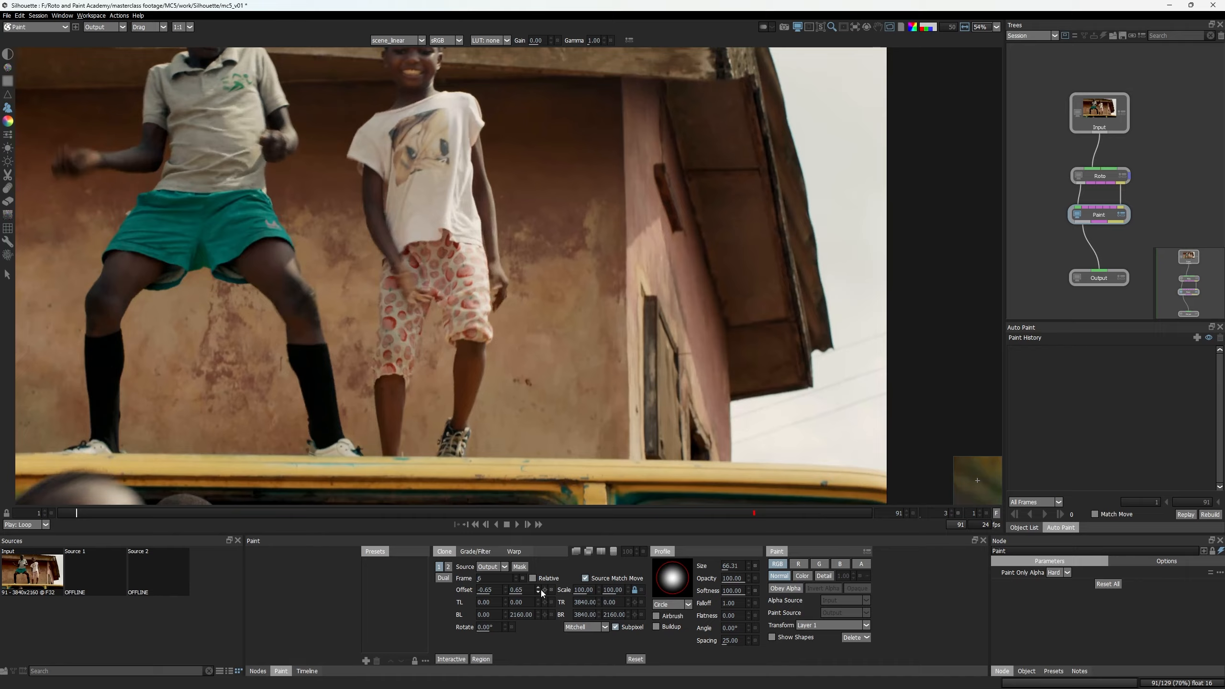
{"action": "key", "text": "shift+x"}
{"action": "scroll", "coordinate": [500, 232], "scroll_direction": "up", "scroll_amount": 3}
{"action": "mouse_move", "coordinate": [494, 278]}
{"action": "left_mouse_down"}
{"action": "mouse_move", "coordinate": [536, 278]}
{"action": "mouse_move", "coordinate": [90, 274]}
{"action": "mouse_move", "coordinate": [1109, 256]}
{"action": "mouse_move", "coordinate": [624, 297]}
{"action": "left_mouse_up"}
{"action": "key", "text": "shift+x"}
{"action": "scroll", "coordinate": [476, 227], "scroll_direction": "up", "scroll_amount": 1}
{"action": "mouse_move", "coordinate": [332, 188]}
{"action": "left_mouse_down"}
{"action": "mouse_move", "coordinate": [429, 265]}
{"action": "mouse_move", "coordinate": [517, 366]}
{"action": "left_mouse_up"}
{"action": "key", "text": "o"}
Search for clear wall below the beam and set the clone source frame to 24.
{"action": "scroll", "coordinate": [516, 367], "scroll_direction": "up", "scroll_amount": 5}
{"action": "left_click", "coordinate": [515, 576]}
{"action": "left_click", "coordinate": [516, 576]}
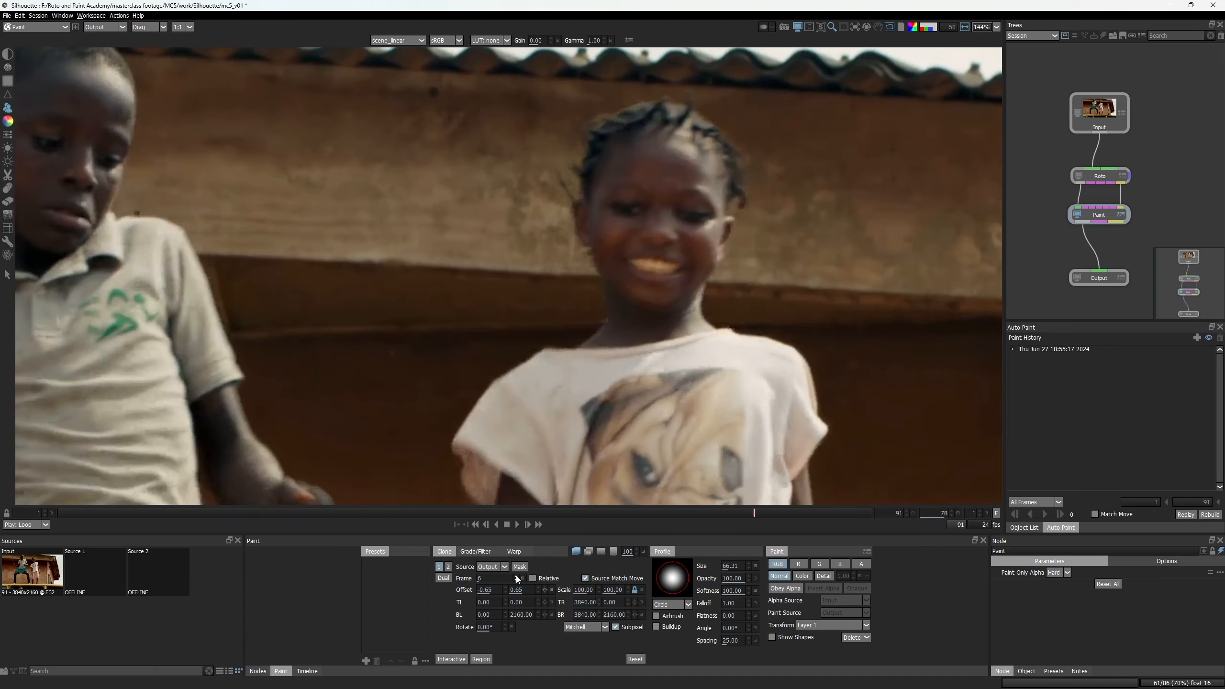
{"action": "left_click", "coordinate": [516, 576]}
{"action": "left_click_drag", "start_coordinate": [519, 334], "coordinate": [212, 333]}
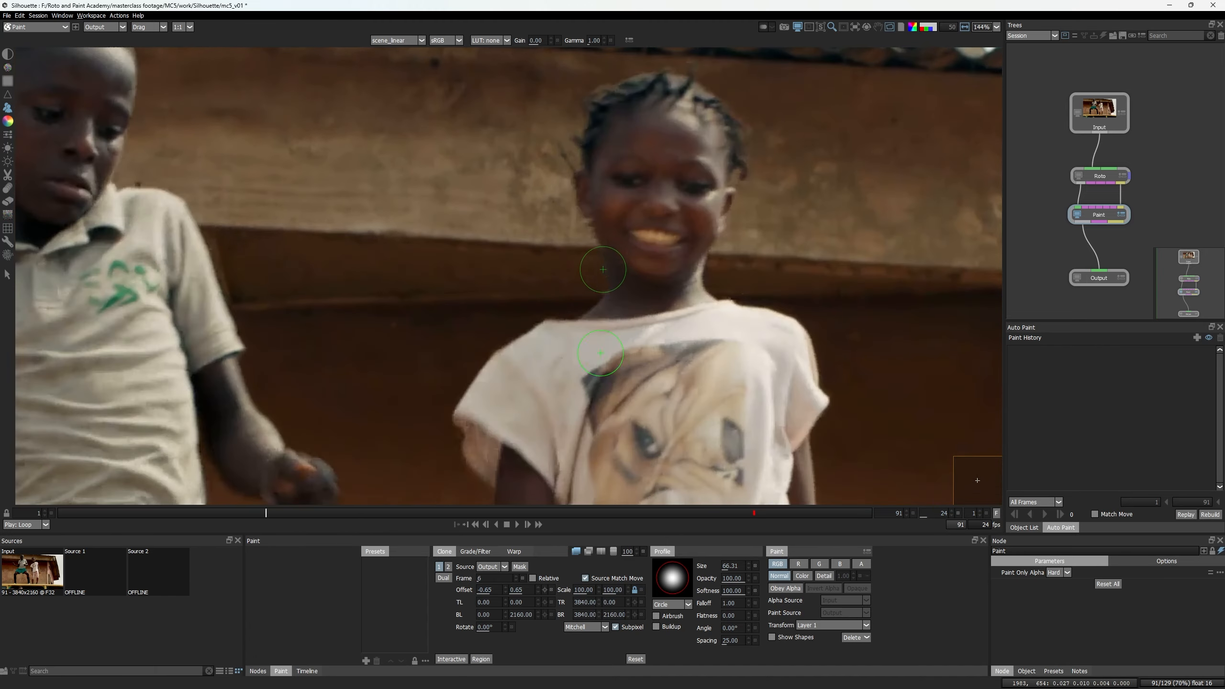
{"action": "key", "text": "o"}
{"action": "left_click", "coordinate": [523, 578]}
Enlarge the brush to about 142 and clone dark wall from source frame 24 over the pale scrap just below the beam.
{"action": "key", "text": "shift+x"}
{"action": "left_click_drag", "start_coordinate": [508, 362], "coordinate": [580, 151]}
{"action": "left_click_drag", "start_coordinate": [580, 151], "coordinate": [634, 110], "text": "ctrl"}
{"action": "key", "text": "shift+x"}
{"action": "scroll", "coordinate": [573, 152], "scroll_direction": "up", "scroll_amount": 5}
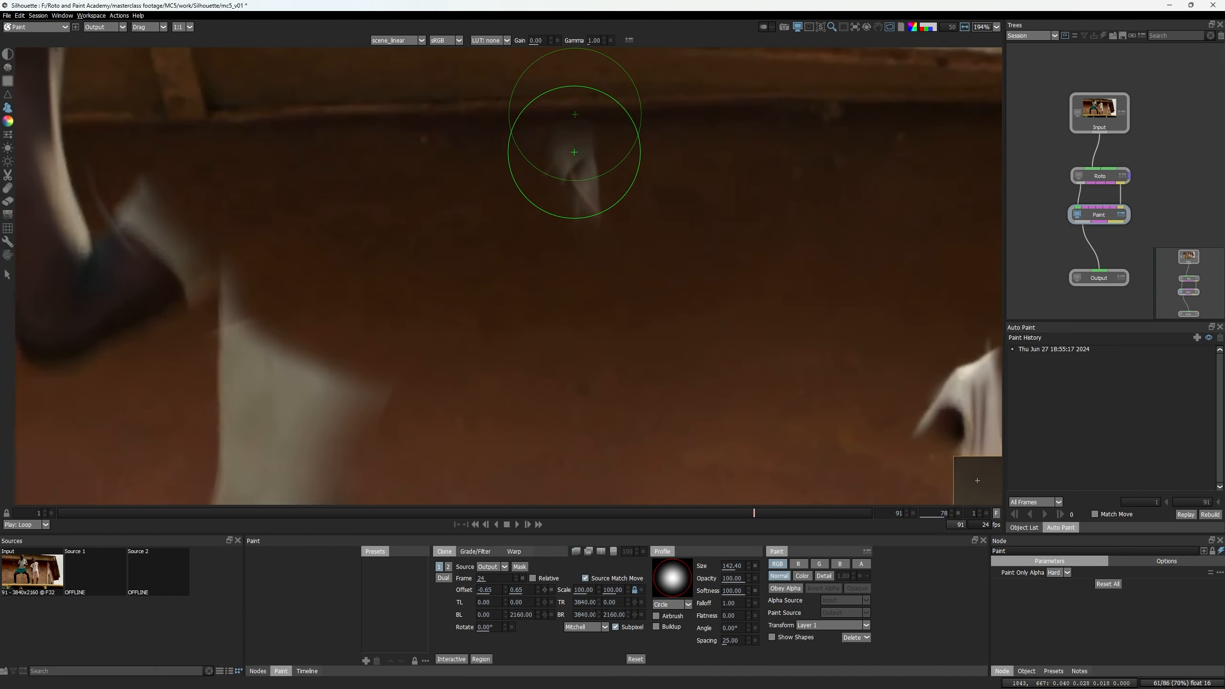
{"action": "left_click", "coordinate": [597, 211]}
{"action": "left_click", "coordinate": [598, 218]}
{"action": "scroll", "coordinate": [640, 277], "scroll_direction": "down", "scroll_amount": 12}
{"action": "left_click_drag", "start_coordinate": [364, 323], "coordinate": [396, 281]}
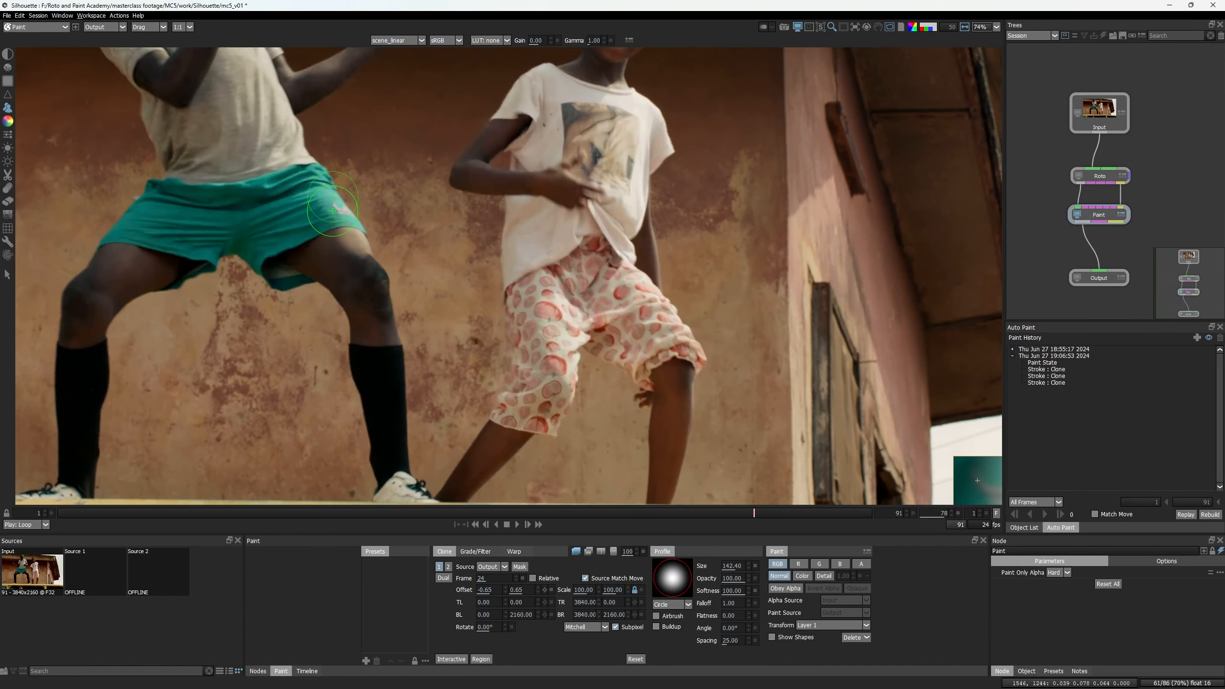
{"action": "scroll", "coordinate": [324, 199], "scroll_direction": "up", "scroll_amount": 3}
{"action": "scroll", "coordinate": [324, 198], "scroll_direction": "up", "scroll_amount": 1}
{"action": "left_click", "coordinate": [361, 208]}
{"action": "scroll", "coordinate": [361, 208], "scroll_direction": "down", "scroll_amount": 7}
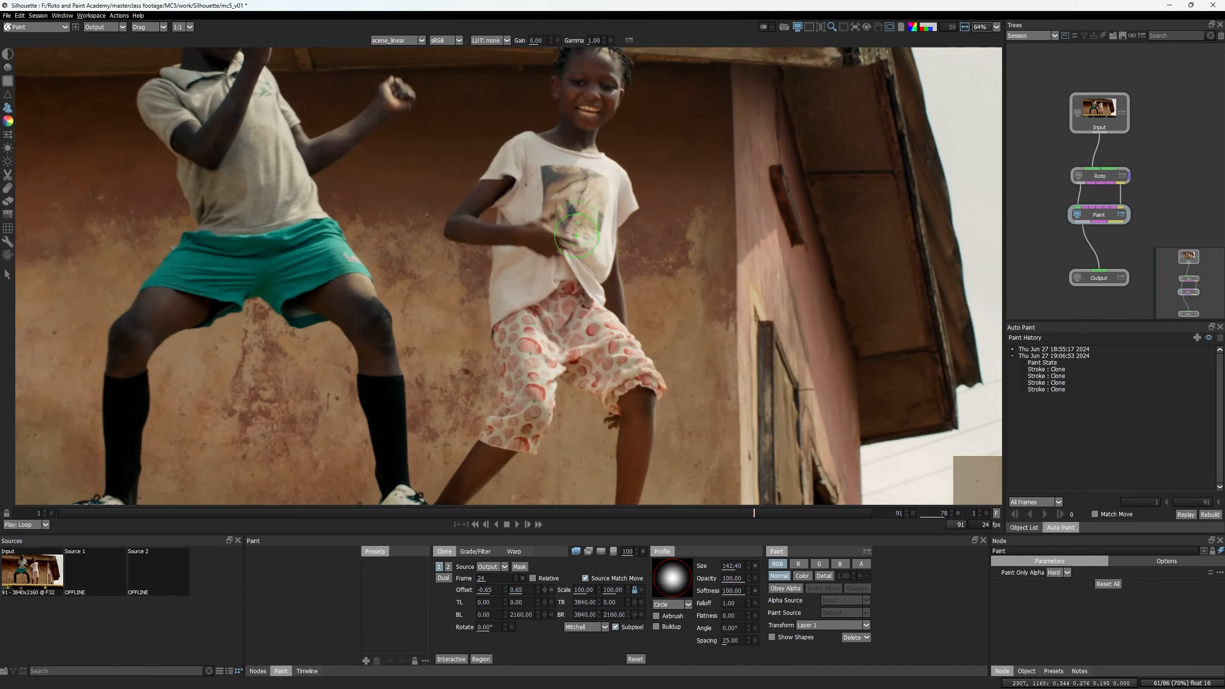
Compare the original input with the painted output repeatedly, examining the whole wall and the remaining pieces of the dancers.
{"action": "key", "text": "1"}
{"action": "scroll", "coordinate": [601, 272], "scroll_direction": "down", "scroll_amount": 10}
{"action": "key", "text": "2"}
{"action": "key", "text": "1"}
{"action": "key", "text": "2"}
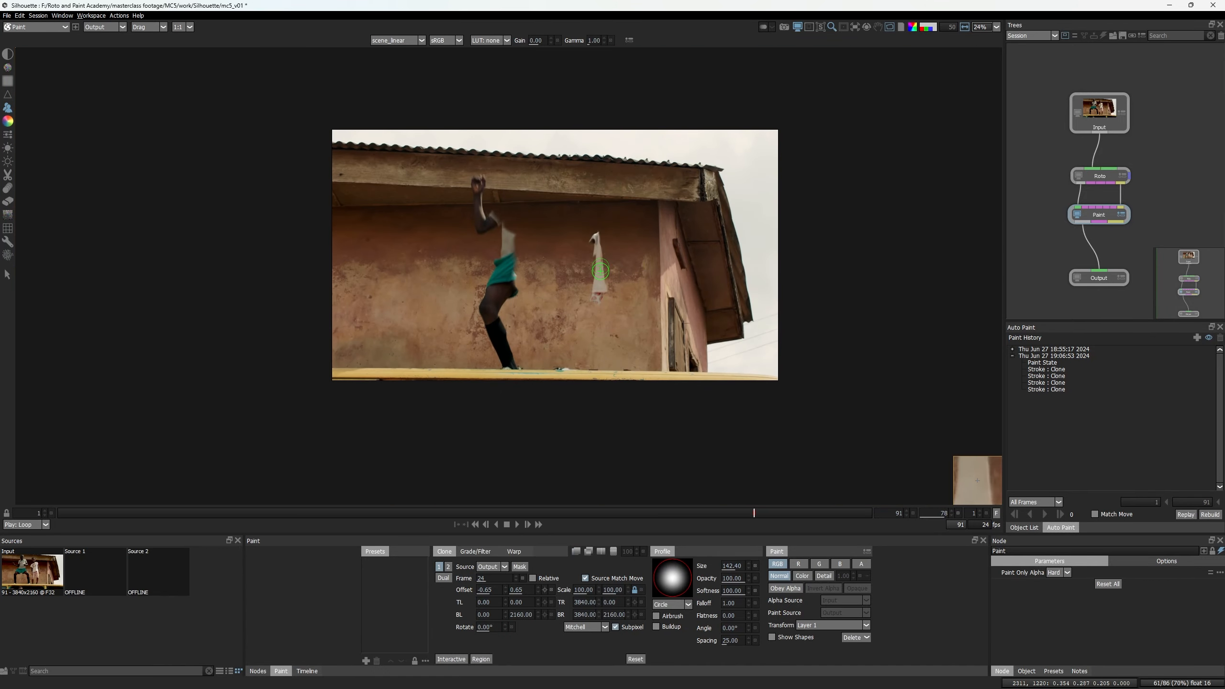
{"action": "key", "text": "1"}
{"action": "scroll", "coordinate": [600, 271], "scroll_direction": "up", "scroll_amount": 4}
{"action": "scroll", "coordinate": [586, 244], "scroll_direction": "down", "scroll_amount": 2}
{"action": "key", "text": "2"}
{"action": "left_click_drag", "start_coordinate": [559, 259], "coordinate": [550, 282]}
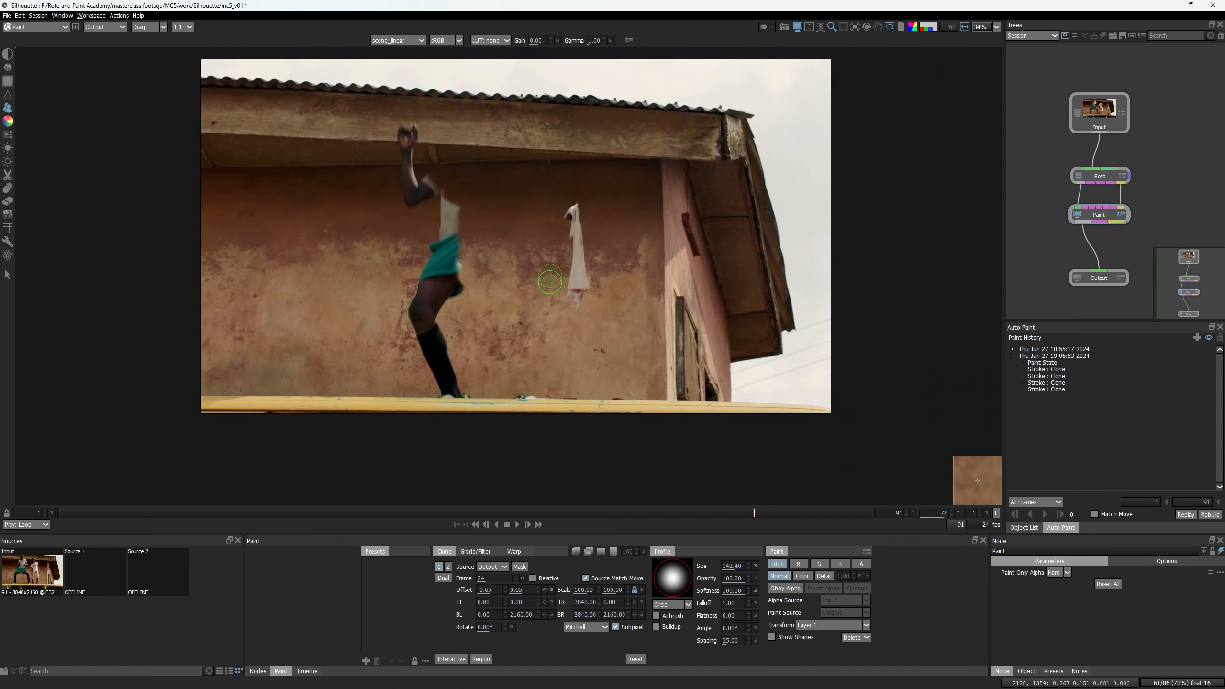
{"action": "key", "text": "1"}
{"action": "key", "text": "2"}
{"action": "key", "text": "1"}
{"action": "key", "text": "2"}
{"action": "key", "text": "1"}
{"action": "key", "text": "2"}
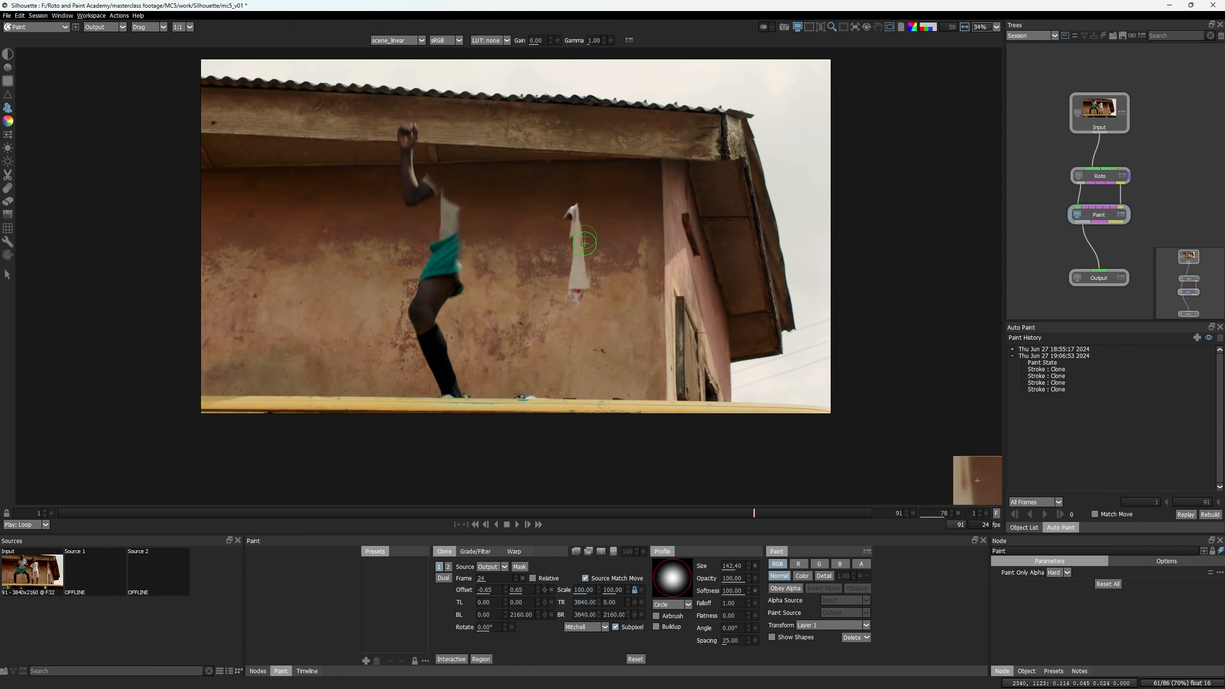
{"action": "key", "text": "1"}
{"action": "key", "text": "2"}
{"action": "key", "text": "1"}
{"action": "key", "text": "2"}
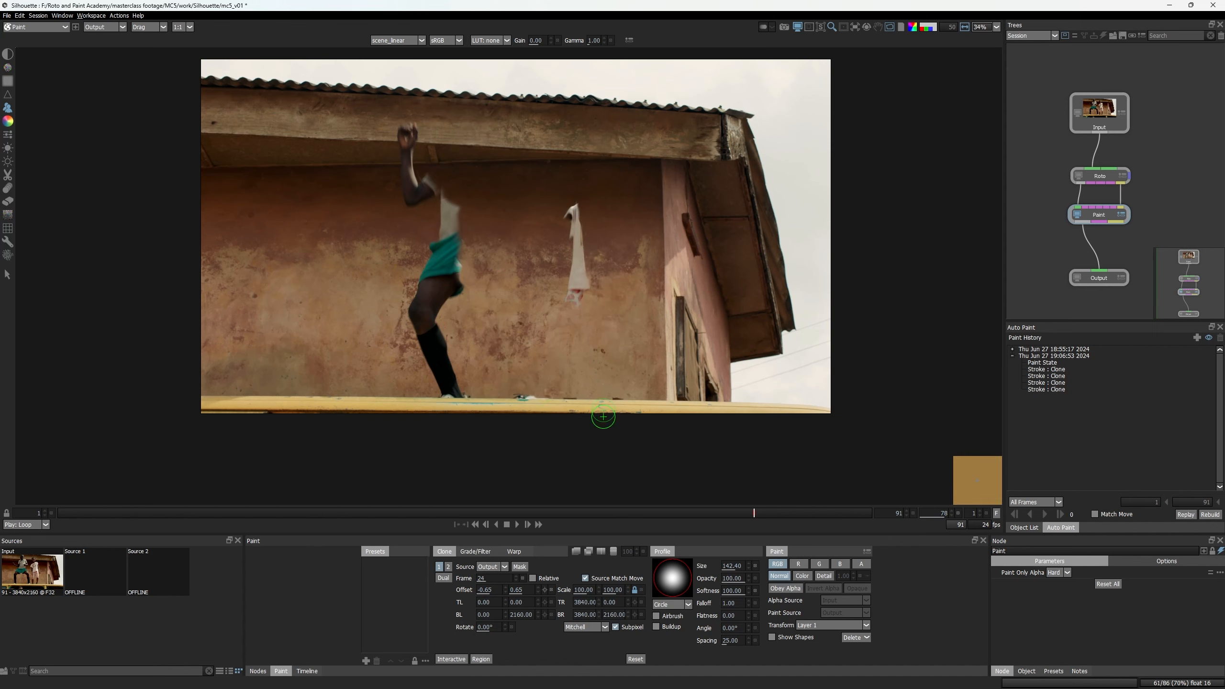
Reset the clone settings and switch the clone source to a relative frame, sampling the current frame 78.
{"action": "scroll", "coordinate": [566, 205], "scroll_direction": "up", "scroll_amount": 4}
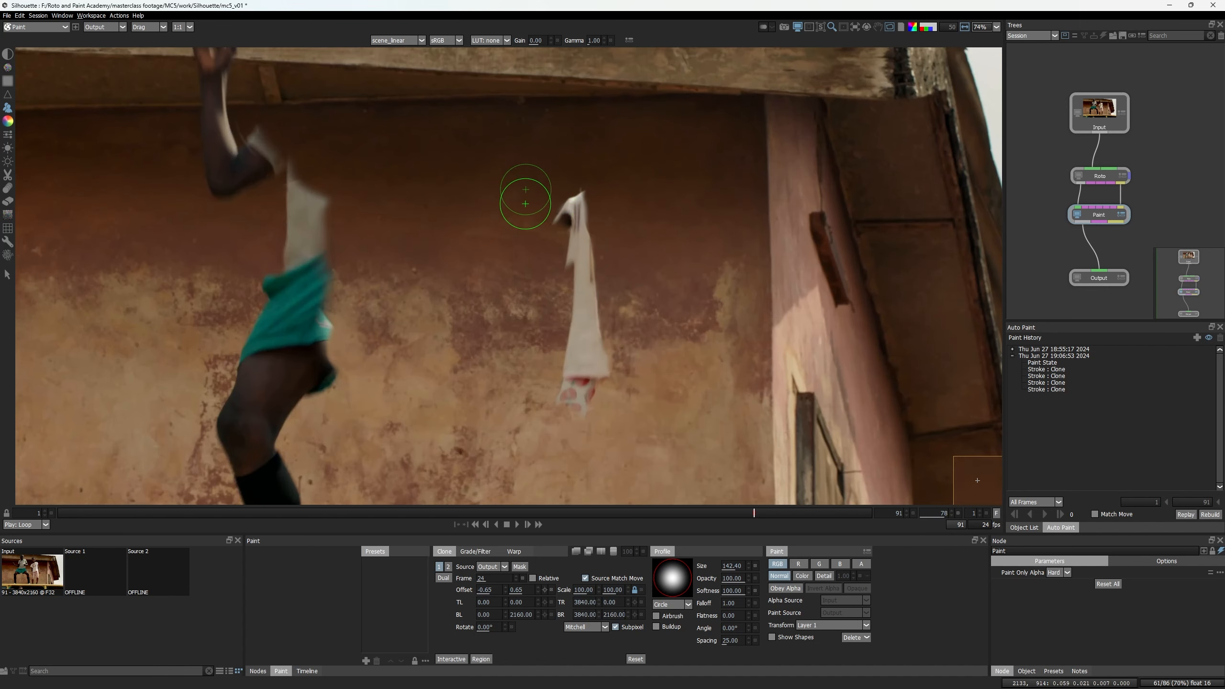
{"action": "scroll", "coordinate": [603, 329], "scroll_direction": "up", "scroll_amount": 2}
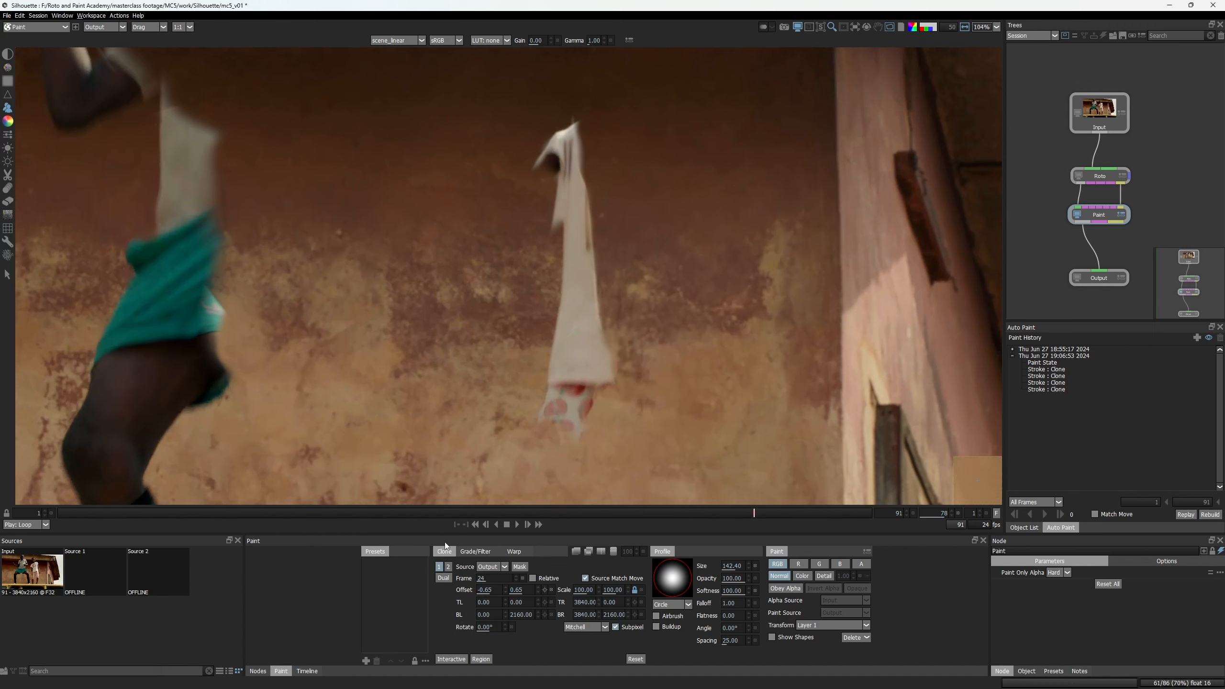
{"action": "left_click", "coordinate": [638, 662]}
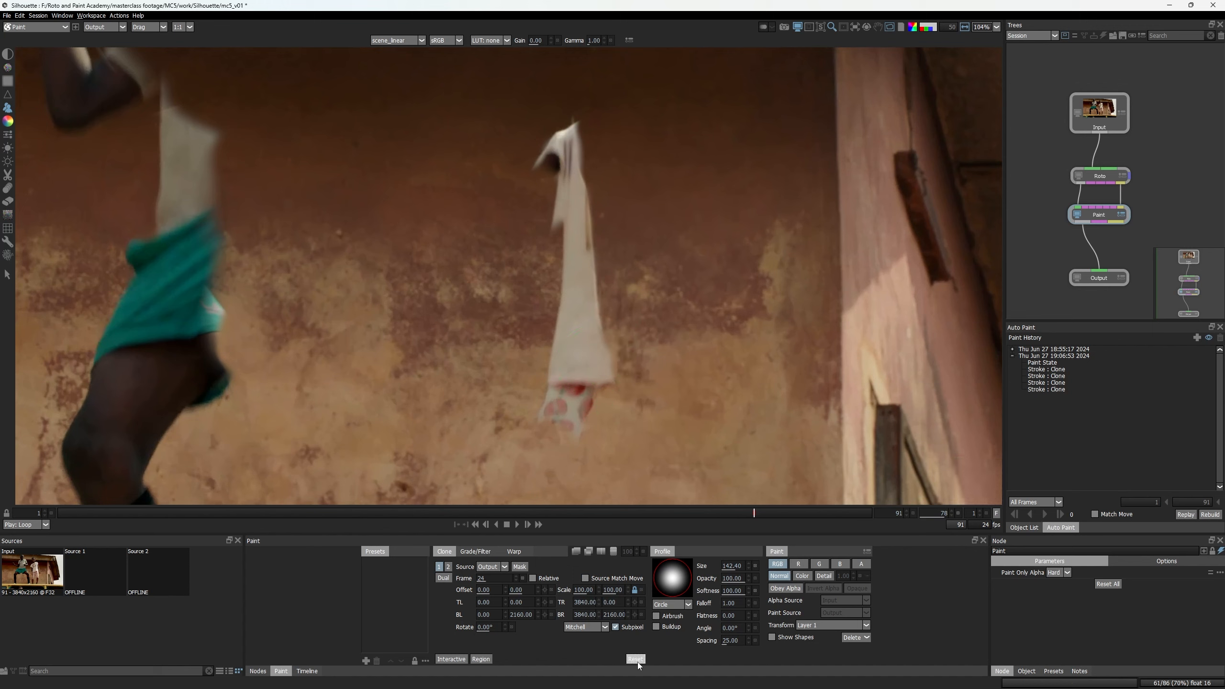
{"action": "left_click", "coordinate": [522, 578]}
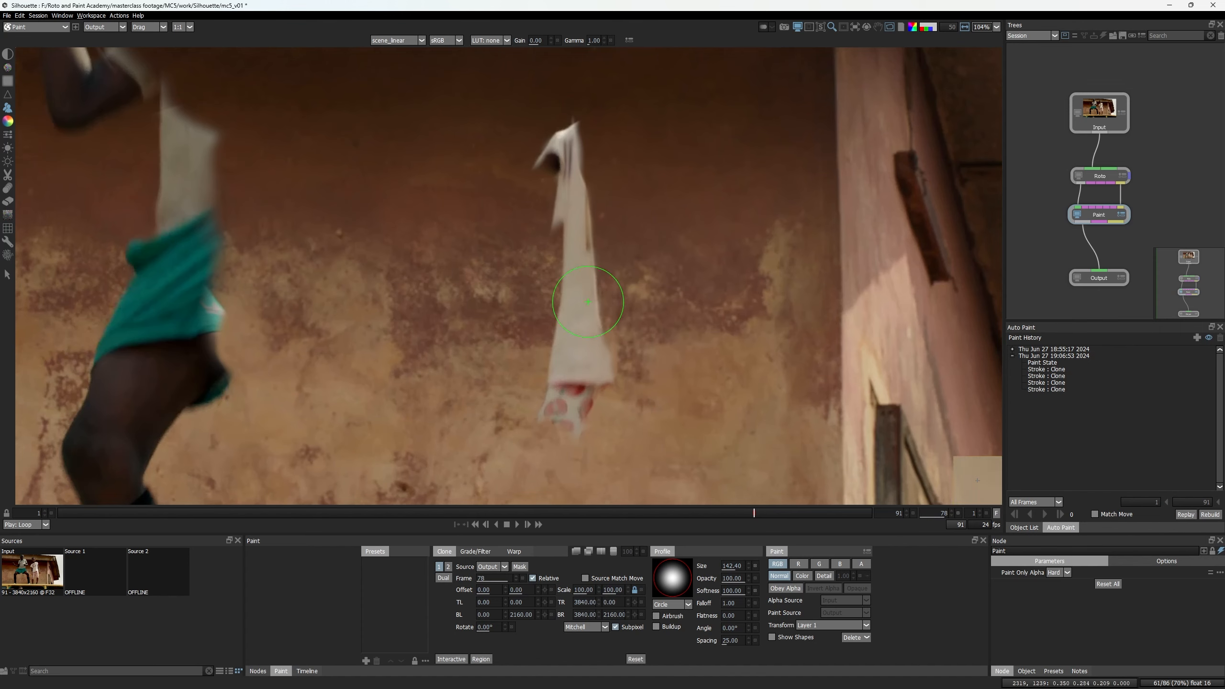
Shrink the brush to about 74 and clone adjacent dark wall, offset about 178 horizontally, over the upper end of the leftover white shirt.
{"action": "scroll", "coordinate": [573, 290], "scroll_direction": "up", "scroll_amount": 3}
{"action": "mouse_move", "coordinate": [612, 254]}
{"action": "left_mouse_down"}
{"action": "mouse_move", "coordinate": [573, 255]}
{"action": "mouse_move", "coordinate": [632, 303]}
{"action": "mouse_move", "coordinate": [642, 289]}
{"action": "left_mouse_up"}
{"action": "scroll", "coordinate": [611, 254], "scroll_direction": "up", "scroll_amount": 1}
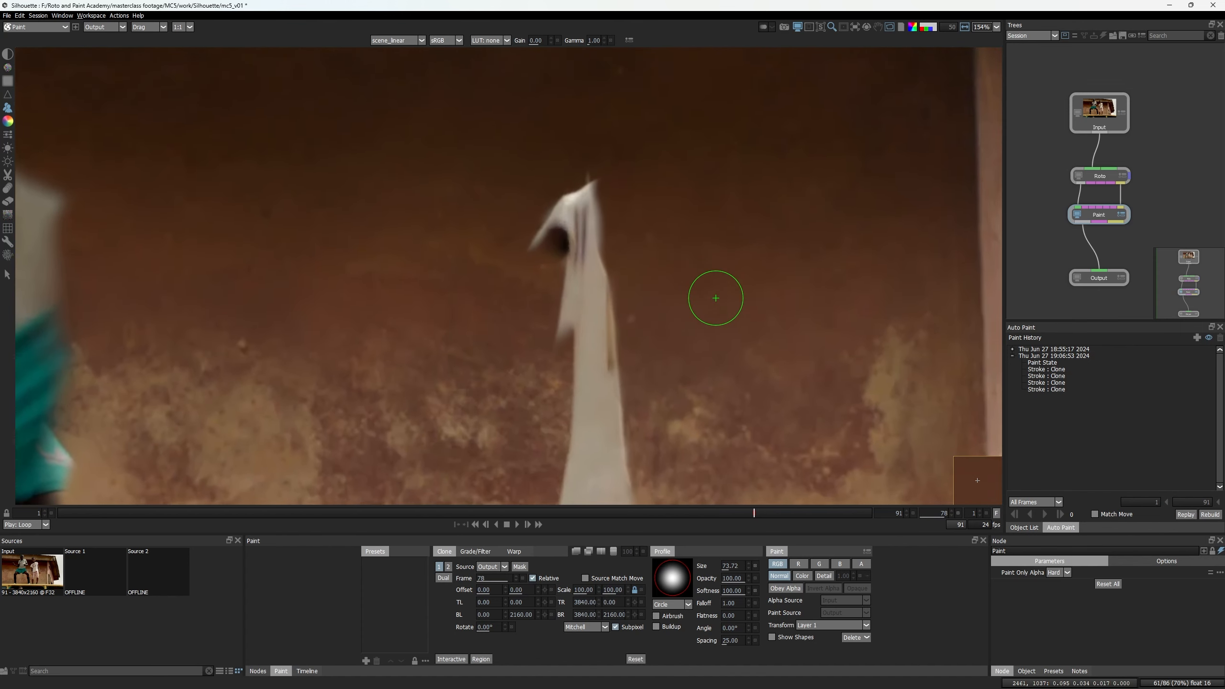
{"action": "mouse_move", "coordinate": [716, 297]}
{"action": "left_mouse_down"}
{"action": "mouse_move", "coordinate": [588, 290]}
{"action": "mouse_move", "coordinate": [582, 304]}
{"action": "mouse_move", "coordinate": [594, 284]}
{"action": "mouse_move", "coordinate": [580, 245]}
{"action": "mouse_move", "coordinate": [582, 283]}
{"action": "left_mouse_up"}
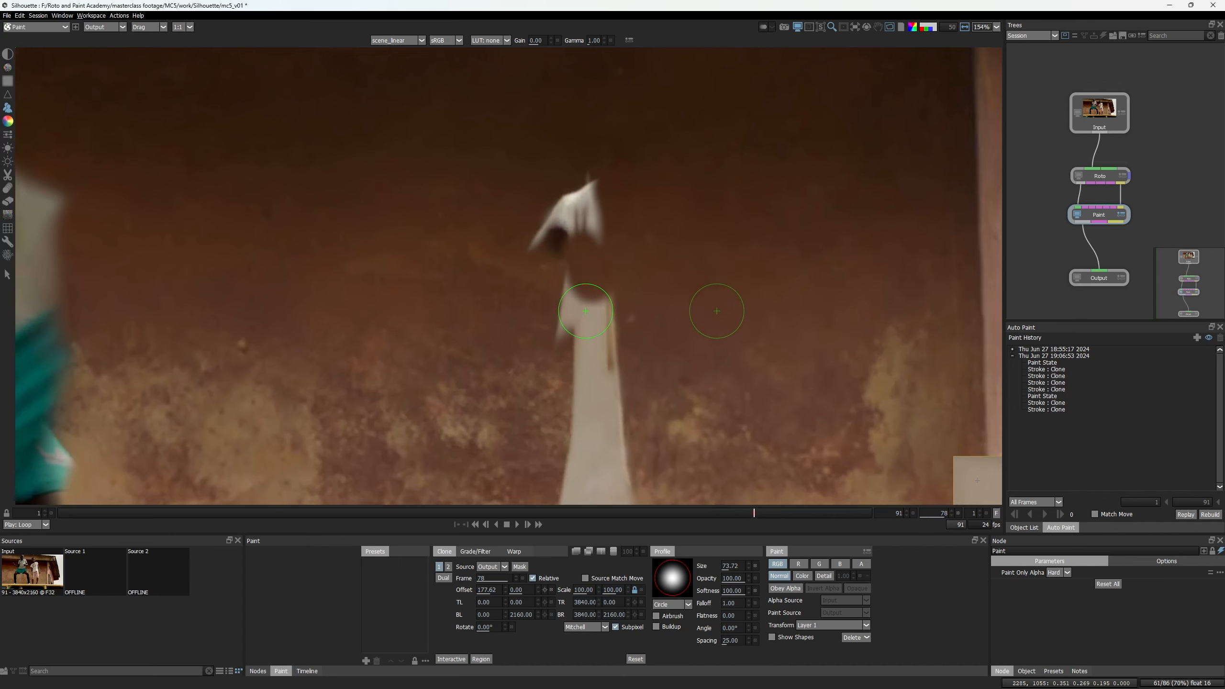
{"action": "mouse_move", "coordinate": [590, 233]}
{"action": "left_mouse_down"}
{"action": "mouse_move", "coordinate": [591, 182]}
{"action": "mouse_move", "coordinate": [592, 226]}
{"action": "mouse_move", "coordinate": [580, 196]}
{"action": "mouse_move", "coordinate": [567, 227]}
{"action": "mouse_move", "coordinate": [569, 201]}
{"action": "mouse_move", "coordinate": [549, 236]}
{"action": "mouse_move", "coordinate": [574, 220]}
{"action": "mouse_move", "coordinate": [519, 238]}
{"action": "left_mouse_up"}
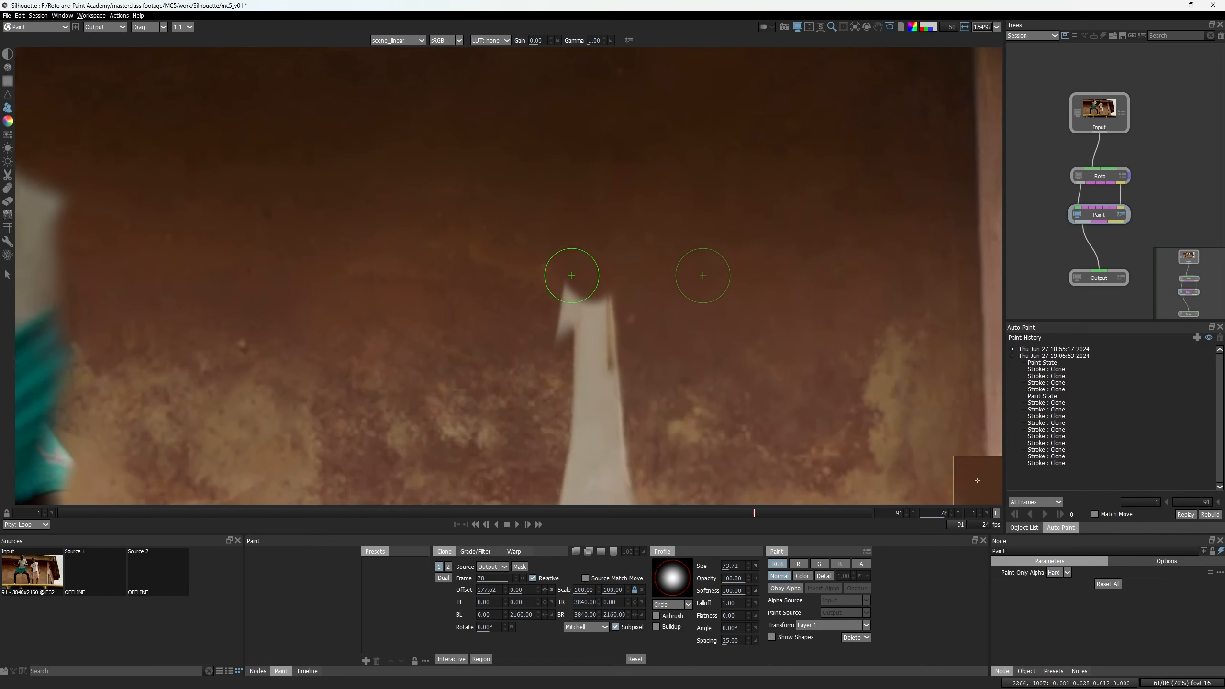
{"action": "left_click_drag", "start_coordinate": [571, 277], "coordinate": [574, 304]}
Clone mottled wall from beside the leftover over the rest of the white shirt and the patterned shorts scrap, undoing a misplaced stroke.
{"action": "left_click_drag", "start_coordinate": [584, 347], "coordinate": [599, 199]}
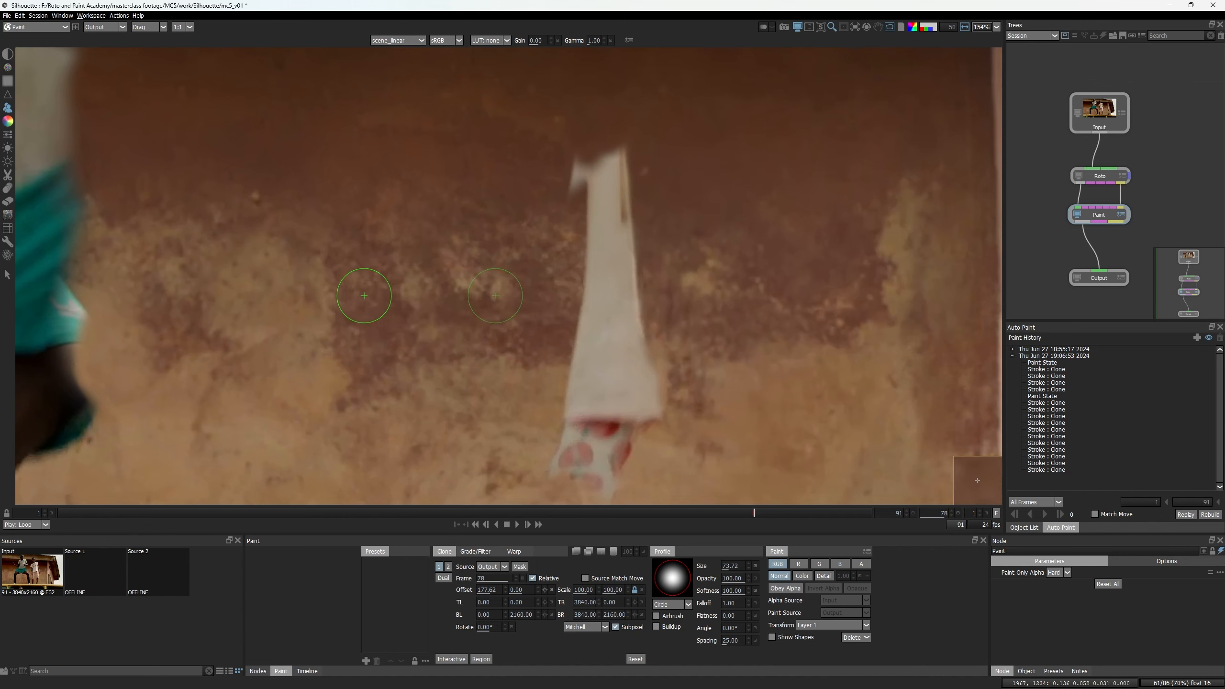
{"action": "left_click_drag", "start_coordinate": [497, 252], "coordinate": [593, 236]}
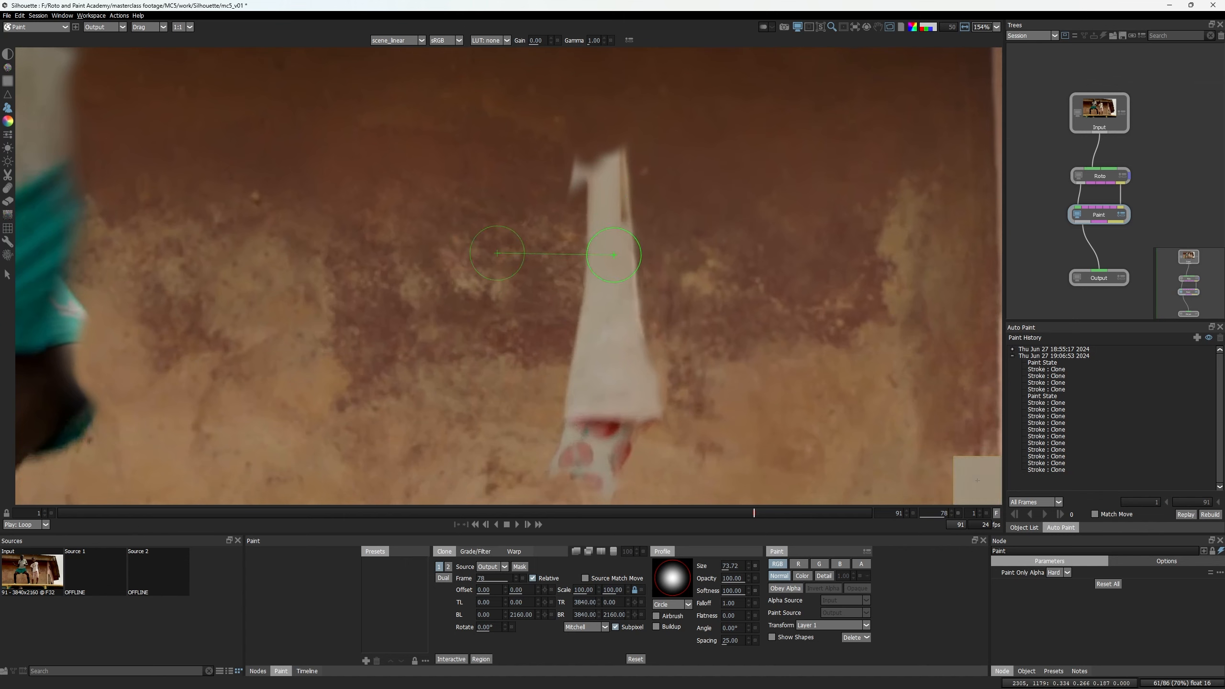
{"action": "mouse_move", "coordinate": [358, 270]}
{"action": "left_mouse_down"}
{"action": "mouse_move", "coordinate": [472, 296]}
{"action": "mouse_move", "coordinate": [685, 295]}
{"action": "mouse_move", "coordinate": [588, 265]}
{"action": "mouse_move", "coordinate": [604, 263]}
{"action": "mouse_move", "coordinate": [604, 280]}
{"action": "mouse_move", "coordinate": [619, 268]}
{"action": "mouse_move", "coordinate": [582, 191]}
{"action": "left_mouse_up"}
{"action": "key", "text": "ctrl+z"}
{"action": "left_click_drag", "start_coordinate": [595, 244], "coordinate": [621, 307]}
{"action": "scroll", "coordinate": [606, 334], "scroll_direction": "up", "scroll_amount": 1}
{"action": "left_click_drag", "start_coordinate": [352, 369], "coordinate": [566, 372]}
{"action": "left_click_drag", "start_coordinate": [574, 360], "coordinate": [632, 335]}
{"action": "left_click_drag", "start_coordinate": [612, 217], "coordinate": [582, 140]}
{"action": "left_click_drag", "start_coordinate": [597, 420], "coordinate": [623, 242]}
Clone plain wall over the dark mark on the yellow roof edge nearest the house corner.
{"action": "mouse_move", "coordinate": [831, 314]}
{"action": "left_mouse_down"}
{"action": "mouse_move", "coordinate": [614, 276]}
{"action": "mouse_move", "coordinate": [679, 242]}
{"action": "left_mouse_up"}
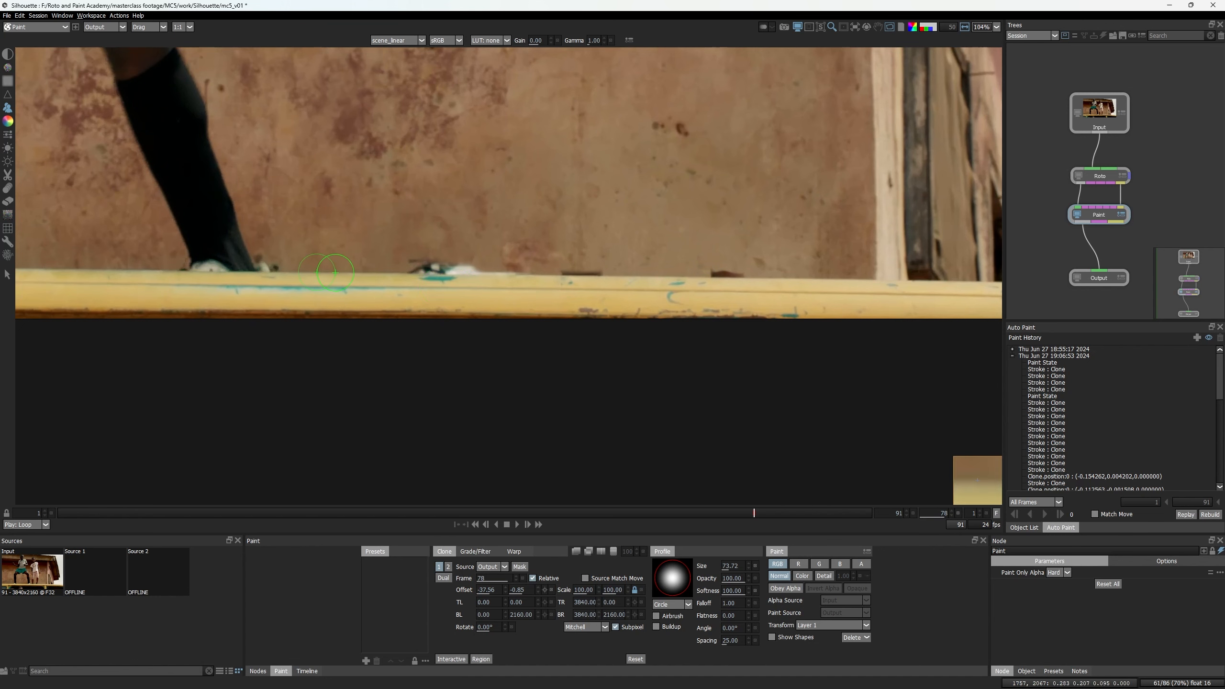
{"action": "scroll", "coordinate": [713, 250], "scroll_direction": "up", "scroll_amount": 4}
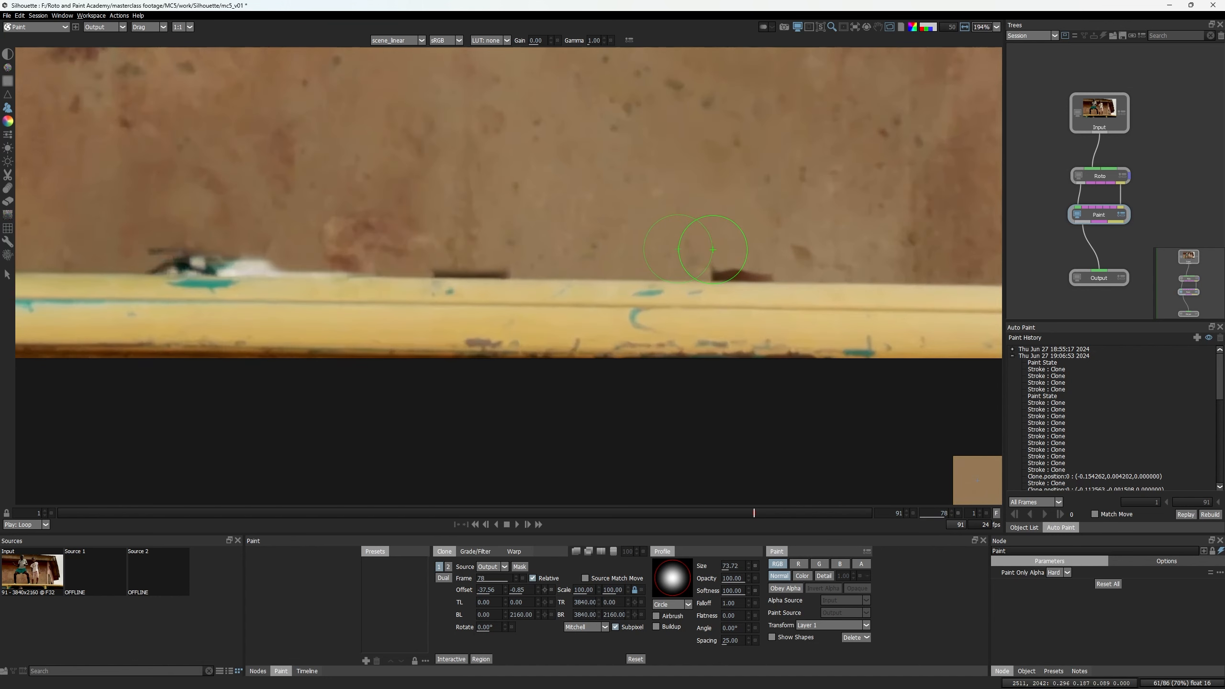
{"action": "scroll", "coordinate": [713, 249], "scroll_direction": "up", "scroll_amount": 1}
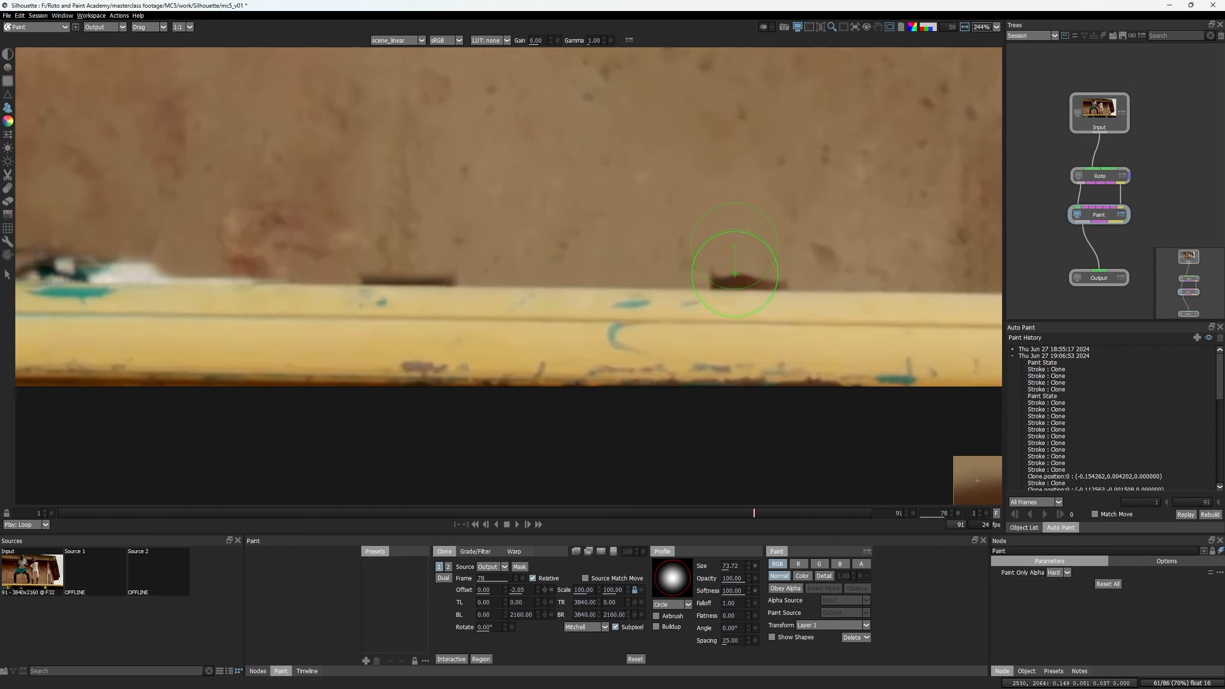
{"action": "mouse_move", "coordinate": [735, 246]}
{"action": "left_mouse_down"}
{"action": "mouse_move", "coordinate": [726, 282]}
{"action": "mouse_move", "coordinate": [665, 249]}
{"action": "left_mouse_up"}
{"action": "left_click", "coordinate": [623, 265]}
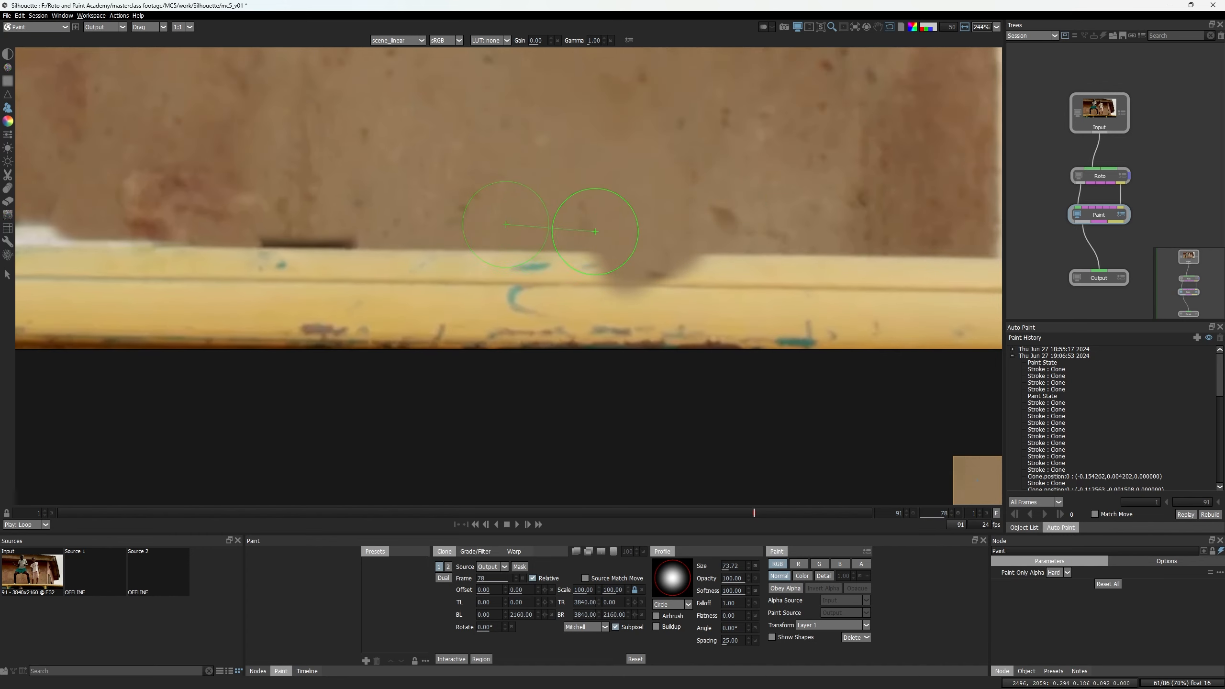
Extend the cloned wall along the yellow roof's upper edge toward the house corner and undo the last stroke.
{"action": "left_click_drag", "start_coordinate": [595, 231], "coordinate": [778, 282]}
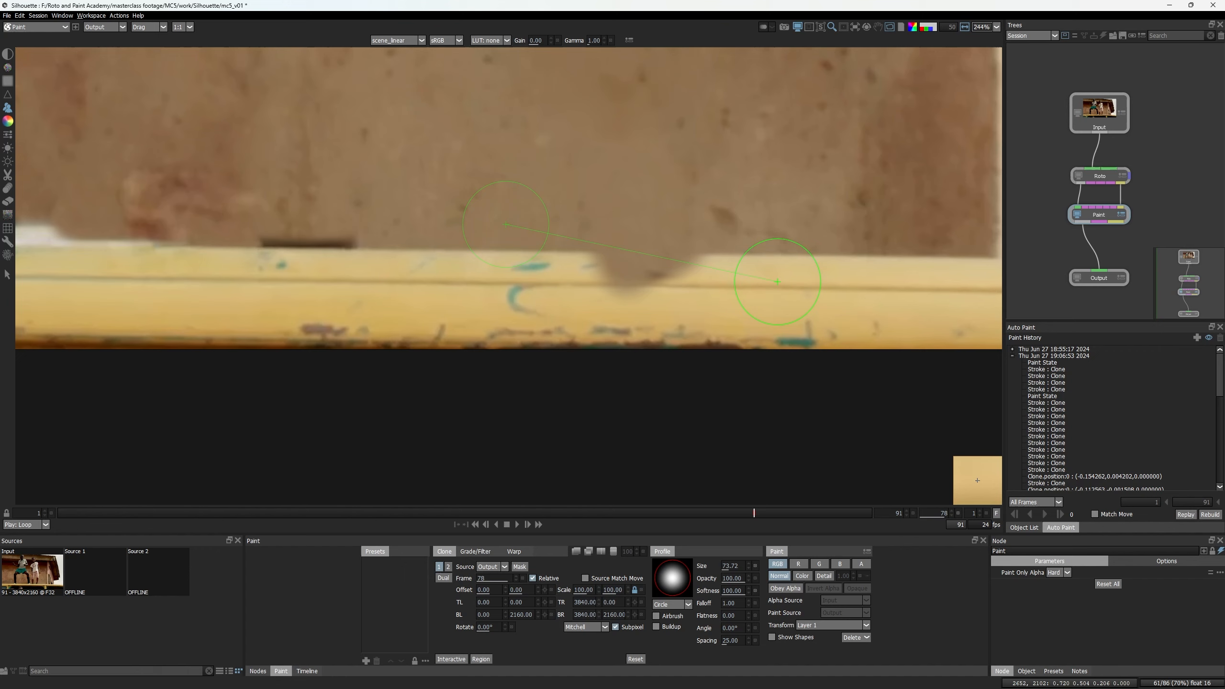
{"action": "left_click", "coordinate": [748, 270]}
{"action": "mouse_move", "coordinate": [727, 265]}
{"action": "left_mouse_down"}
{"action": "mouse_move", "coordinate": [671, 273]}
{"action": "mouse_move", "coordinate": [829, 282]}
{"action": "left_mouse_up"}
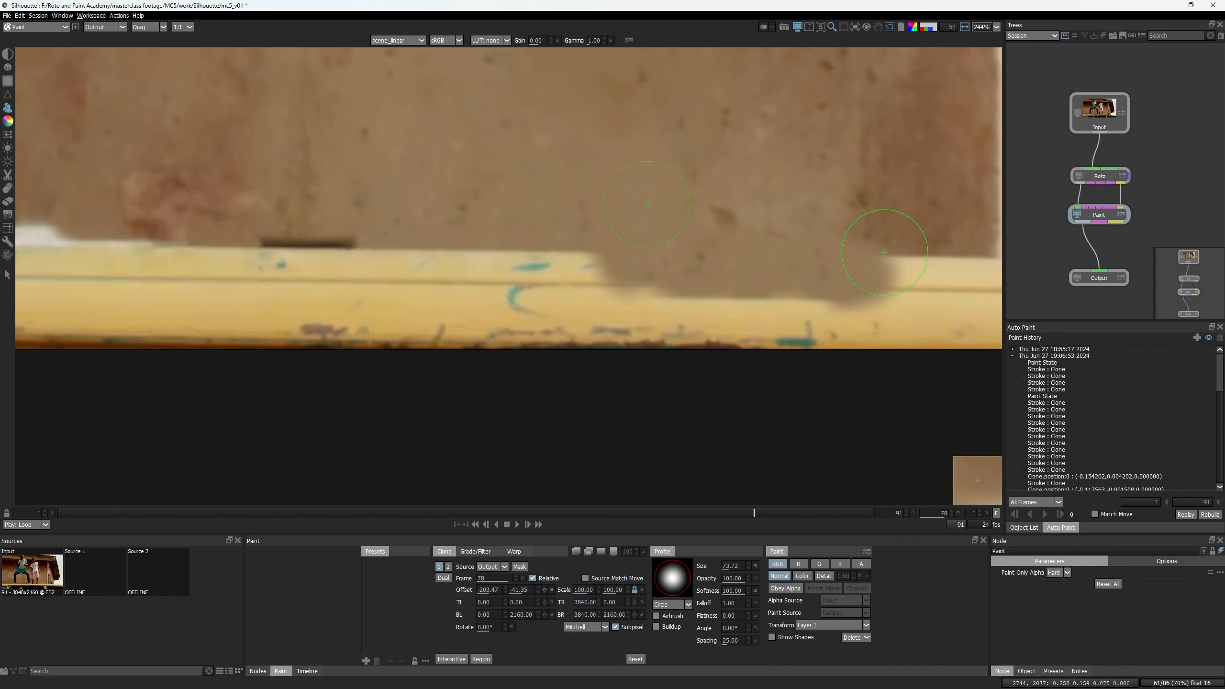
{"action": "key", "text": "ctrl+z"}
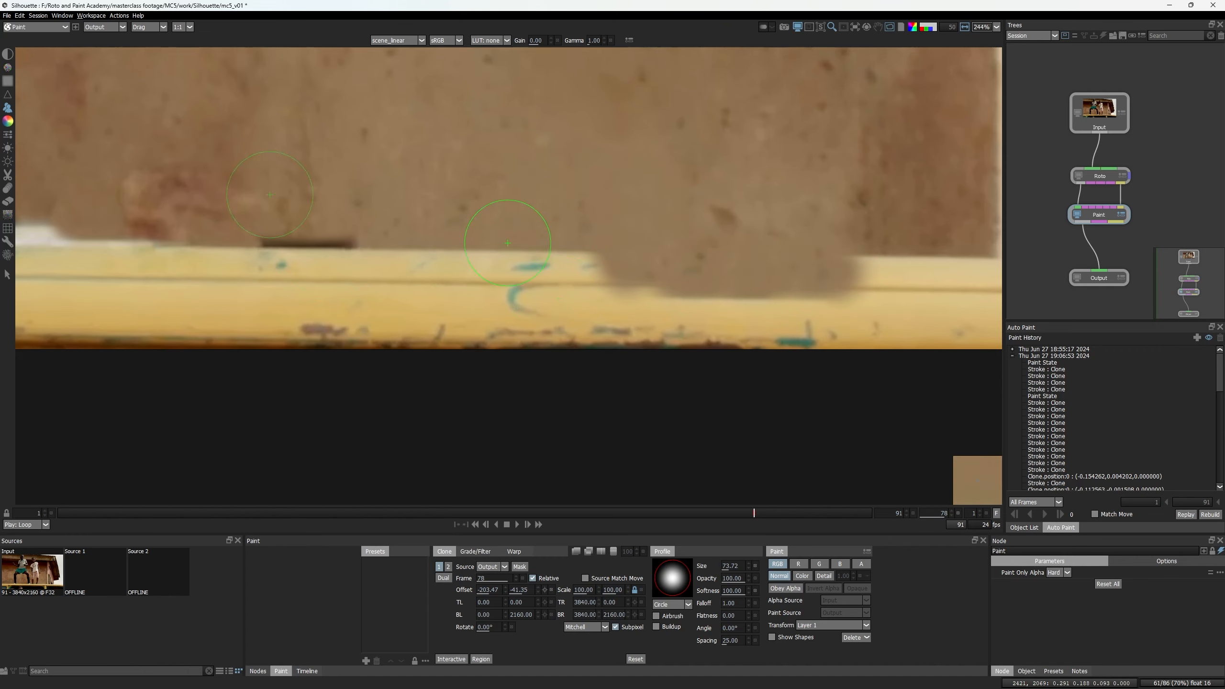
Clone wall from directly above, at offsets 0.41 and -41.76, down over the roof edge and its second dark mark.
{"action": "mouse_move", "coordinate": [504, 239]}
{"action": "left_mouse_down"}
{"action": "mouse_move", "coordinate": [502, 264]}
{"action": "mouse_move", "coordinate": [530, 273]}
{"action": "mouse_move", "coordinate": [627, 279]}
{"action": "left_mouse_up"}
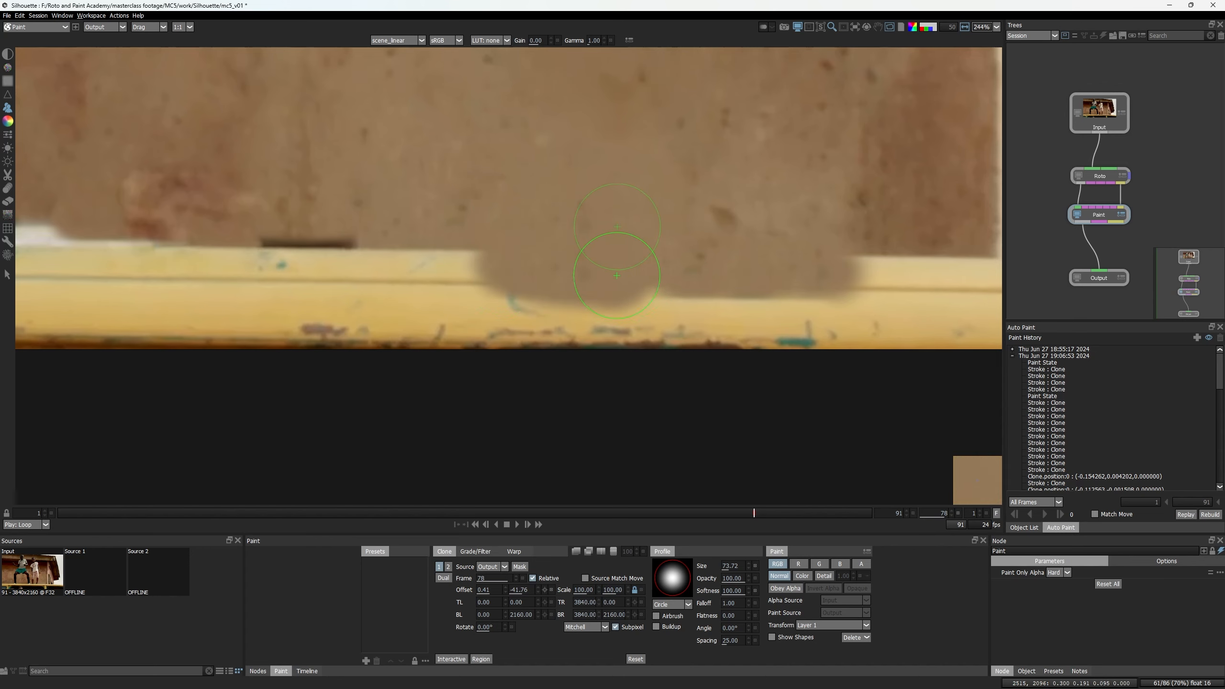
{"action": "left_click", "coordinate": [395, 278]}
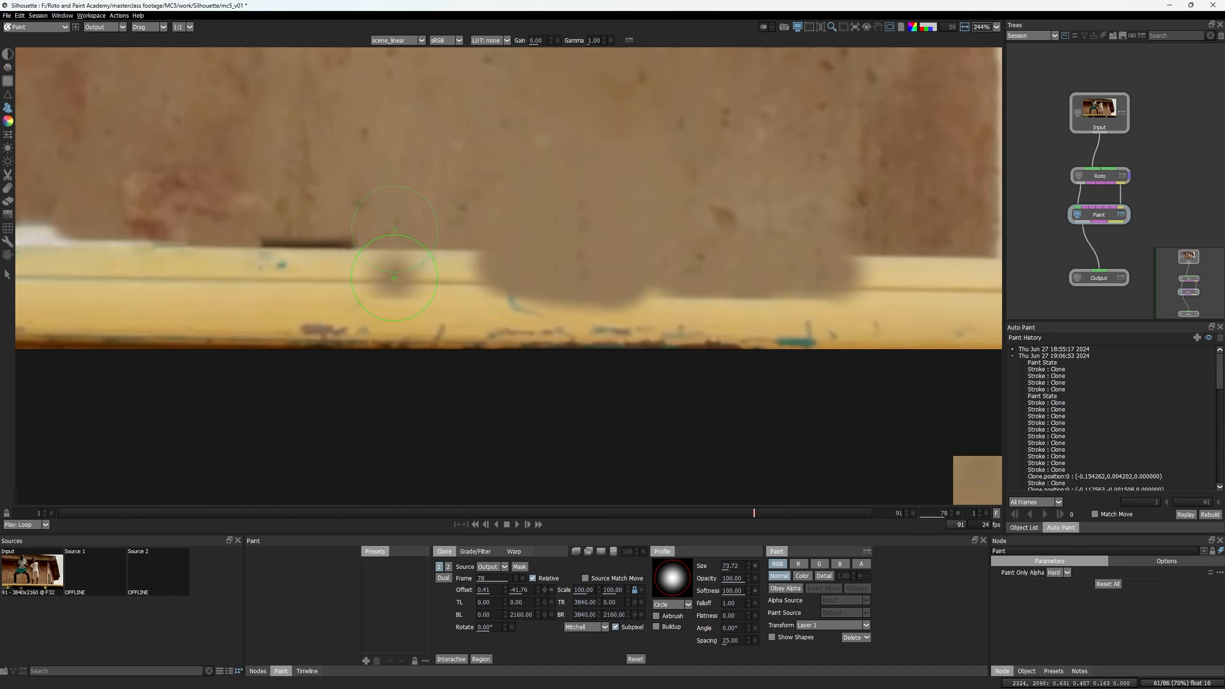
{"action": "mouse_move", "coordinate": [395, 278]}
{"action": "left_mouse_down"}
{"action": "mouse_move", "coordinate": [425, 275]}
{"action": "mouse_move", "coordinate": [417, 251]}
{"action": "mouse_move", "coordinate": [463, 265]}
{"action": "mouse_move", "coordinate": [293, 264]}
{"action": "mouse_move", "coordinate": [273, 276]}
{"action": "mouse_move", "coordinate": [308, 289]}
{"action": "mouse_move", "coordinate": [487, 289]}
{"action": "left_mouse_up"}
{"action": "left_click_drag", "start_coordinate": [516, 279], "coordinate": [809, 269]}
Clone wall from directly above over the leftover shoe and the roof edge beneath it, stopping short of the remaining dancer's foot.
{"action": "scroll", "coordinate": [528, 256], "scroll_direction": "up", "scroll_amount": 1}
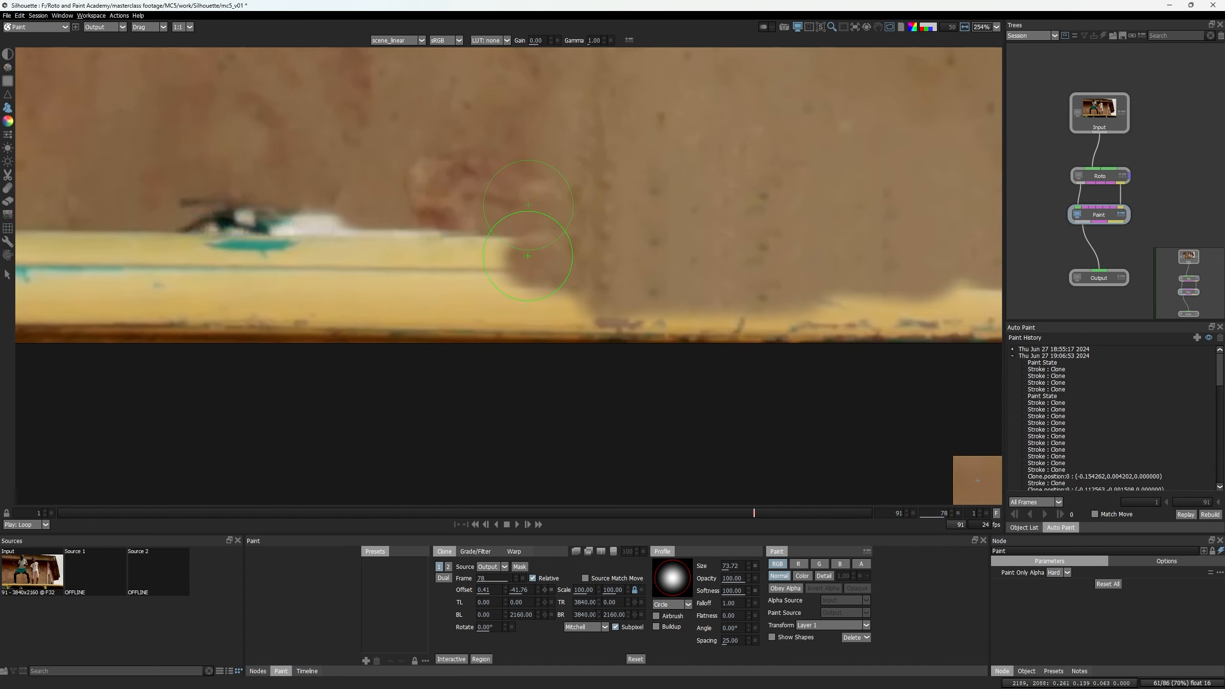
{"action": "mouse_move", "coordinate": [521, 262]}
{"action": "left_mouse_down"}
{"action": "mouse_move", "coordinate": [336, 256]}
{"action": "mouse_move", "coordinate": [367, 245]}
{"action": "mouse_move", "coordinate": [294, 242]}
{"action": "mouse_move", "coordinate": [436, 278]}
{"action": "mouse_move", "coordinate": [444, 269]}
{"action": "mouse_move", "coordinate": [372, 283]}
{"action": "mouse_move", "coordinate": [470, 304]}
{"action": "mouse_move", "coordinate": [384, 313]}
{"action": "mouse_move", "coordinate": [494, 284]}
{"action": "mouse_move", "coordinate": [334, 278]}
{"action": "mouse_move", "coordinate": [366, 258]}
{"action": "mouse_move", "coordinate": [397, 276]}
{"action": "left_mouse_up"}
{"action": "scroll", "coordinate": [398, 277], "scroll_direction": "down", "scroll_amount": 10}
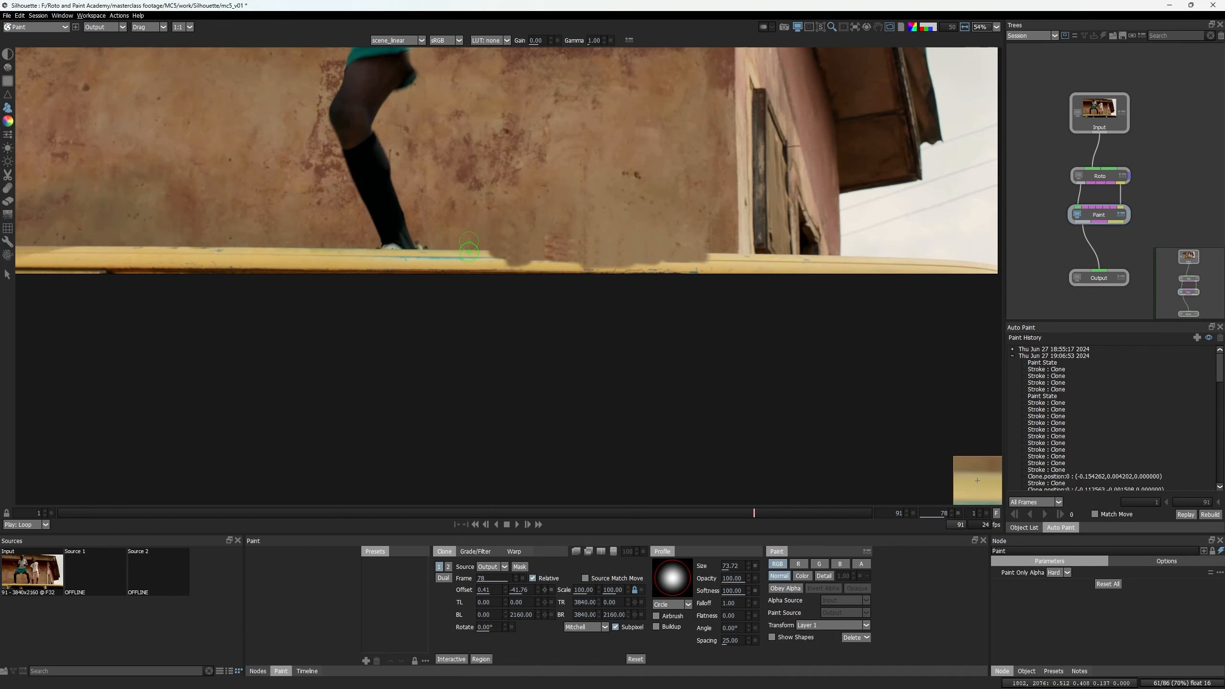
Clone wall from directly above over the yellow roof edge, from the remaining dancer's foot to the house corner.
{"action": "scroll", "coordinate": [417, 252], "scroll_direction": "up", "scroll_amount": 6}
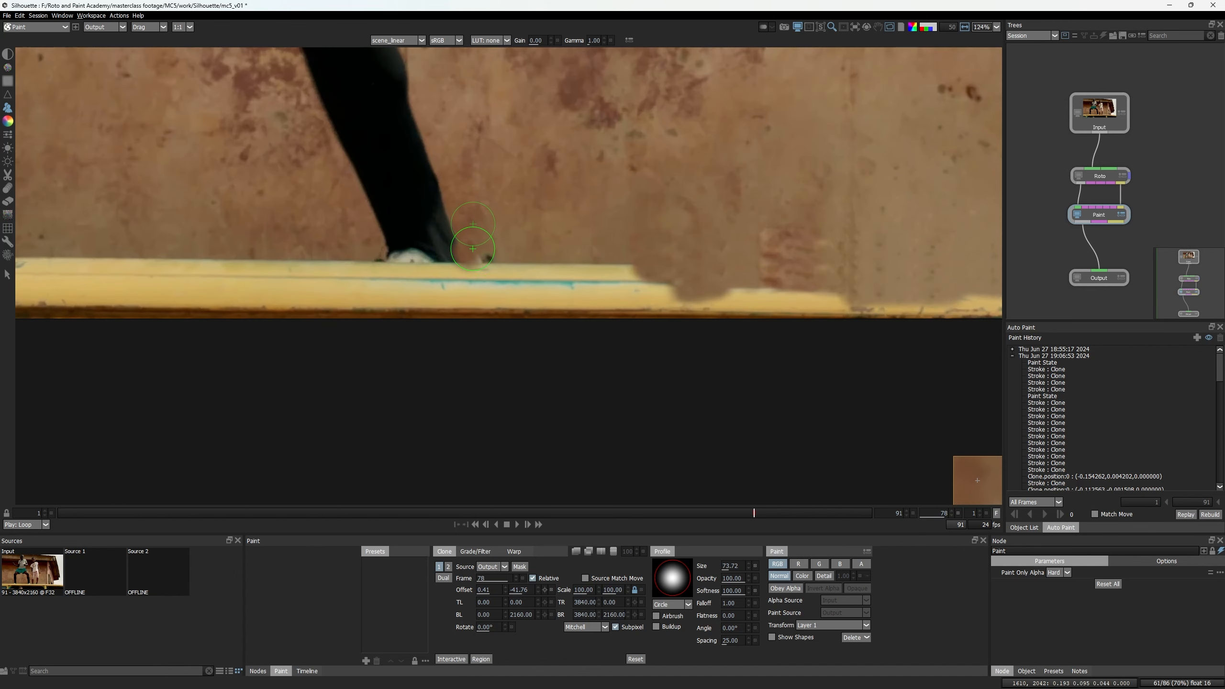
{"action": "mouse_move", "coordinate": [472, 263]}
{"action": "left_mouse_down"}
{"action": "mouse_move", "coordinate": [569, 270]}
{"action": "mouse_move", "coordinate": [518, 268]}
{"action": "left_mouse_up"}
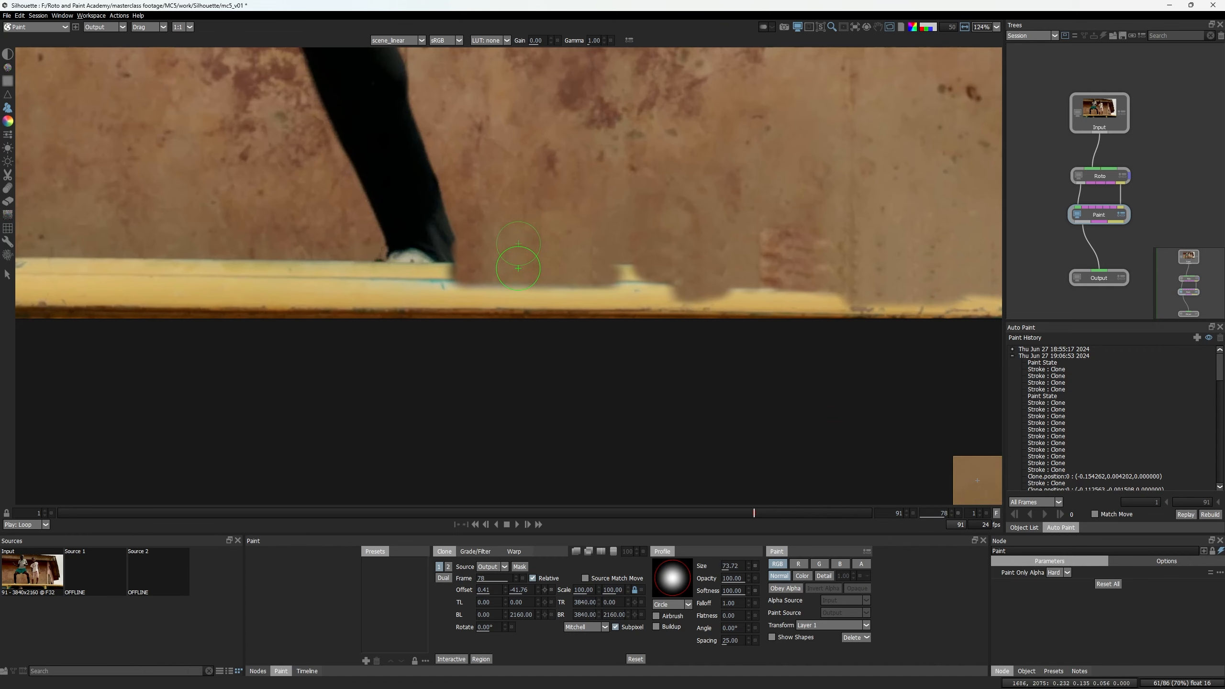
{"action": "mouse_move", "coordinate": [660, 283]}
{"action": "left_mouse_down"}
{"action": "mouse_move", "coordinate": [479, 285]}
{"action": "mouse_move", "coordinate": [723, 288]}
{"action": "mouse_move", "coordinate": [603, 269]}
{"action": "mouse_move", "coordinate": [839, 277]}
{"action": "mouse_move", "coordinate": [539, 278]}
{"action": "mouse_move", "coordinate": [767, 277]}
{"action": "left_mouse_up"}
{"action": "scroll", "coordinate": [731, 278], "scroll_direction": "down", "scroll_amount": 4}
{"action": "scroll", "coordinate": [716, 275], "scroll_direction": "up", "scroll_amount": 1}
{"action": "scroll", "coordinate": [716, 274], "scroll_direction": "up", "scroll_amount": 2}
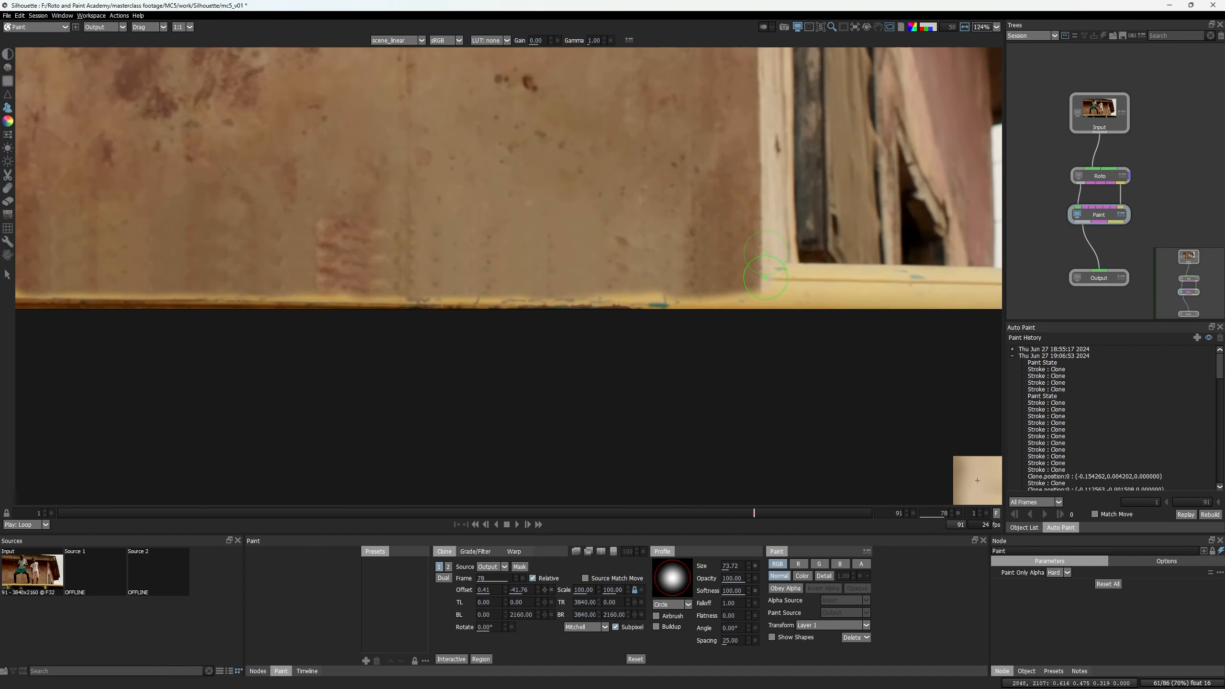
Using a 46.82 brush, clone wall at offsets 0.00 and -21.27 over the repeated marks at the wall base near the house corner.
{"action": "scroll", "coordinate": [766, 278], "scroll_direction": "up", "scroll_amount": 6}
{"action": "mouse_move", "coordinate": [694, 254]}
{"action": "left_mouse_down"}
{"action": "mouse_move", "coordinate": [660, 250]}
{"action": "mouse_move", "coordinate": [656, 291]}
{"action": "left_mouse_up"}
{"action": "scroll", "coordinate": [689, 256], "scroll_direction": "up", "scroll_amount": 1}
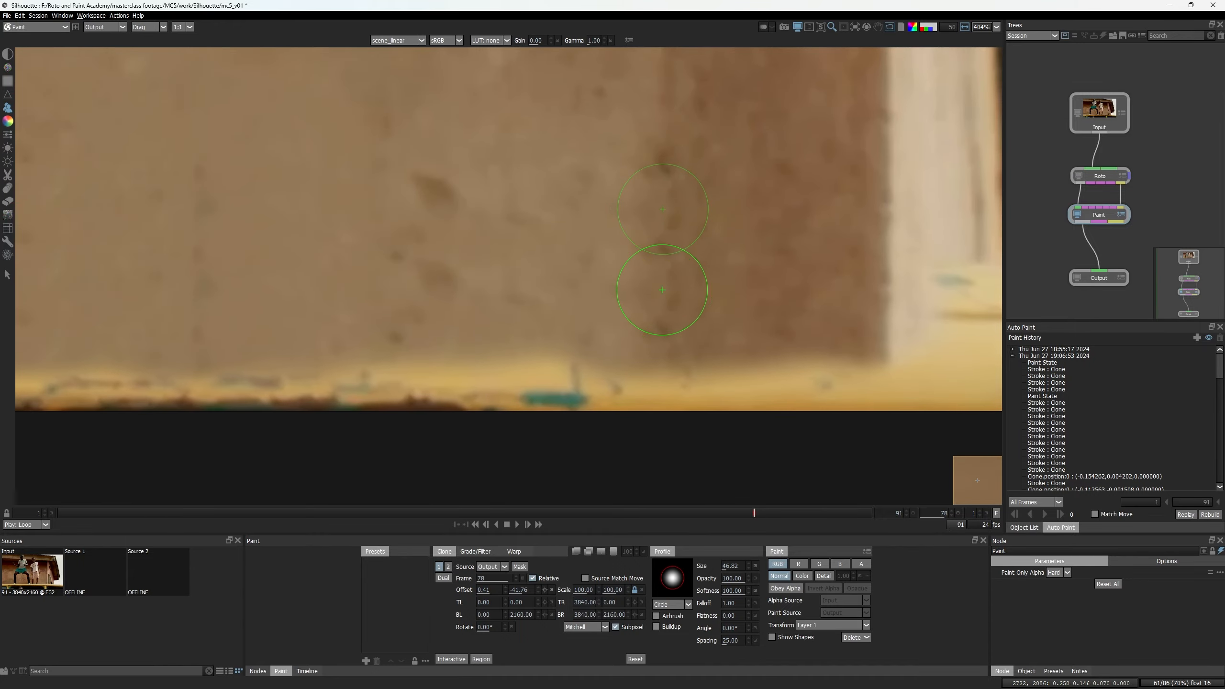
{"action": "left_click_drag", "start_coordinate": [667, 211], "coordinate": [667, 253], "text": "shift"}
{"action": "left_click_drag", "start_coordinate": [469, 293], "coordinate": [475, 292]}
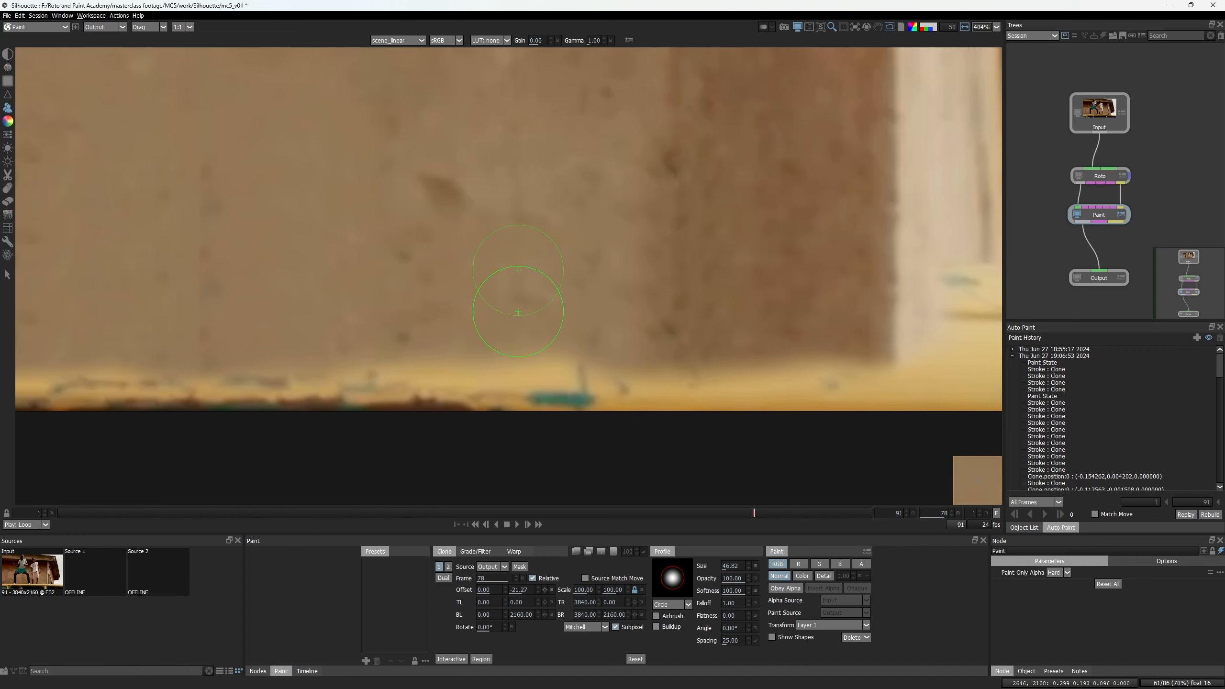
{"action": "left_click", "coordinate": [400, 330]}
Clone wall at offsets 11.38, -1.24 and 20.53, -11.38 over the repeated marks farther along the wall base.
{"action": "left_click_drag", "start_coordinate": [627, 311], "coordinate": [852, 308]}
{"action": "left_click_drag", "start_coordinate": [697, 310], "coordinate": [676, 312], "text": "shift"}
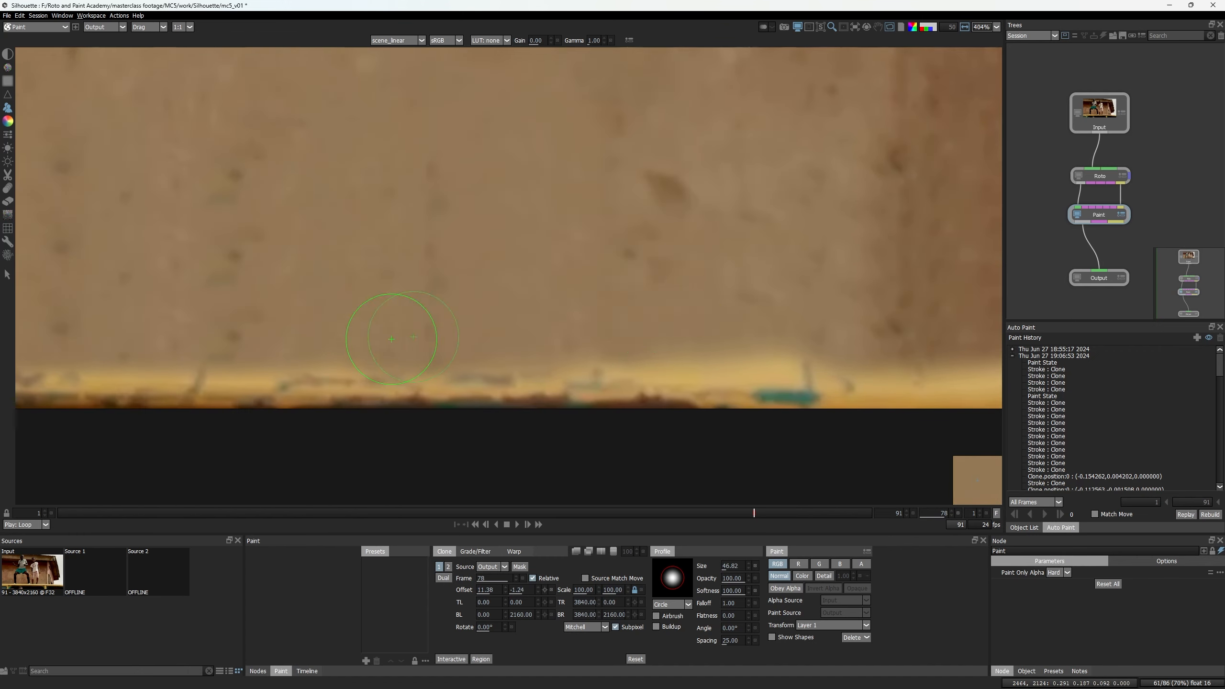
{"action": "left_click_drag", "start_coordinate": [391, 339], "coordinate": [494, 309]}
{"action": "left_click_drag", "start_coordinate": [575, 279], "coordinate": [535, 300], "text": "shift"}
{"action": "left_click", "coordinate": [534, 303]}
{"action": "left_click_drag", "start_coordinate": [378, 308], "coordinate": [465, 290]}
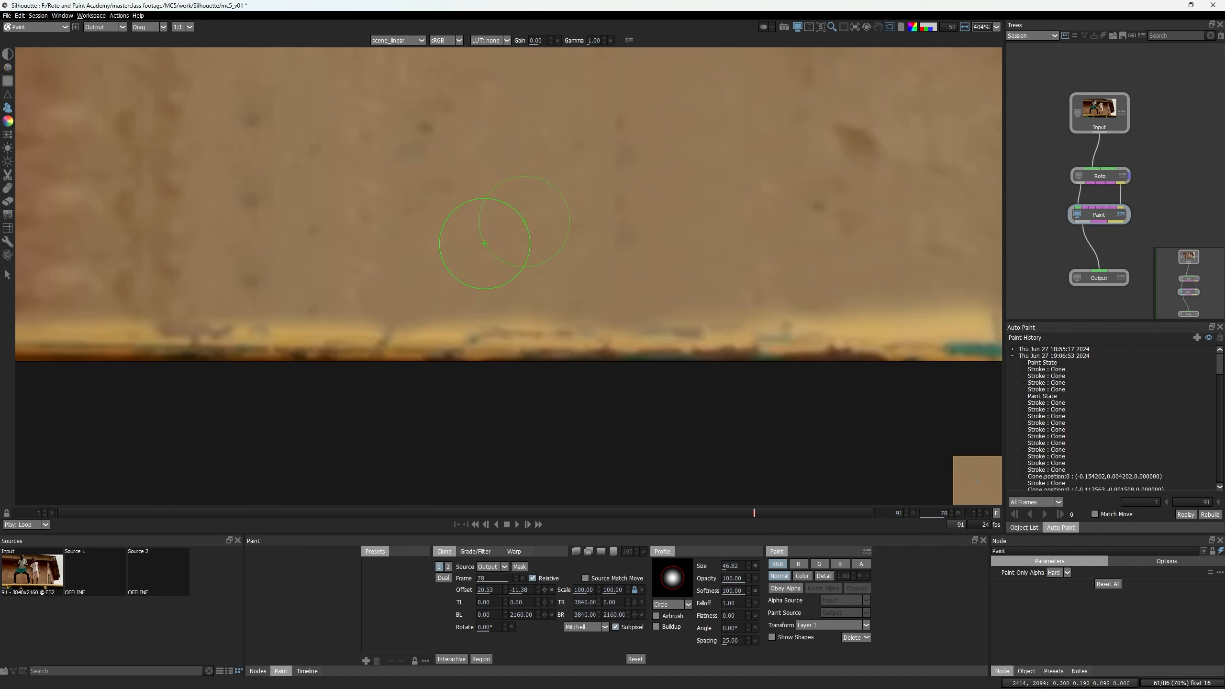
{"action": "left_click_drag", "start_coordinate": [333, 269], "coordinate": [413, 242]}
Check the repaired wall base and yellow roof edge against the original input and adjacent frames.
{"action": "scroll", "coordinate": [888, 220], "scroll_direction": "down", "scroll_amount": 2}
{"action": "key", "text": "x"}
{"action": "key", "text": "x"}
{"action": "key", "text": "x"}
{"action": "key", "text": "x"}
{"action": "key", "text": "x"}
{"action": "key", "text": "x"}
{"action": "key", "text": "x"}
{"action": "key", "text": "x"}
{"action": "key", "text": "x"}
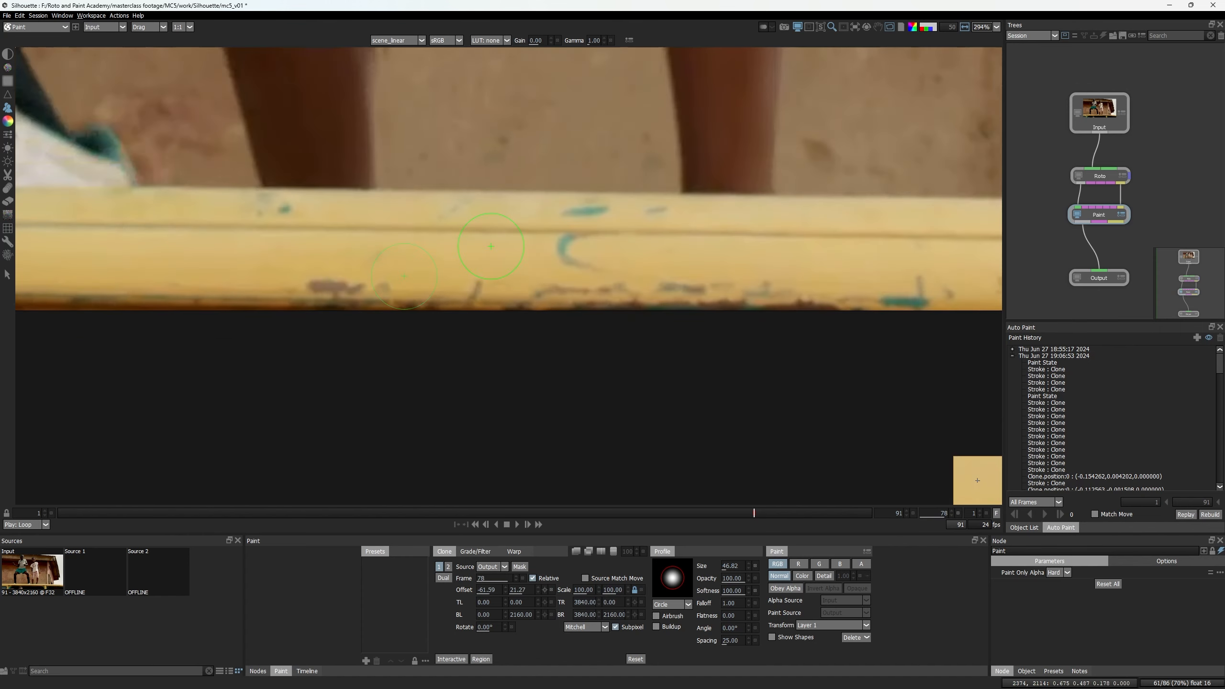
{"action": "key", "text": "z"}
{"action": "key", "text": "z"}
{"action": "key", "text": "z"}
{"action": "key", "text": "z"}
{"action": "key", "text": "z"}
{"action": "key", "text": "z"}
{"action": "key", "text": "z"}
{"action": "key", "text": "z"}
{"action": "key", "text": "z"}
Clone wall at offsets -19.74, 19.45 and 22.74, -19.74 around the red streaked patch at the wall base.
{"action": "left_click_drag", "start_coordinate": [311, 226], "coordinate": [320, 247], "text": "shift"}
{"action": "left_click", "coordinate": [319, 248]}
{"action": "mouse_move", "coordinate": [106, 179]}
{"action": "left_mouse_down"}
{"action": "mouse_move", "coordinate": [237, 278]}
{"action": "mouse_move", "coordinate": [244, 355]}
{"action": "left_mouse_up"}
{"action": "key", "text": "x"}
{"action": "key", "text": "z"}
{"action": "left_click_drag", "start_coordinate": [145, 265], "coordinate": [172, 274]}
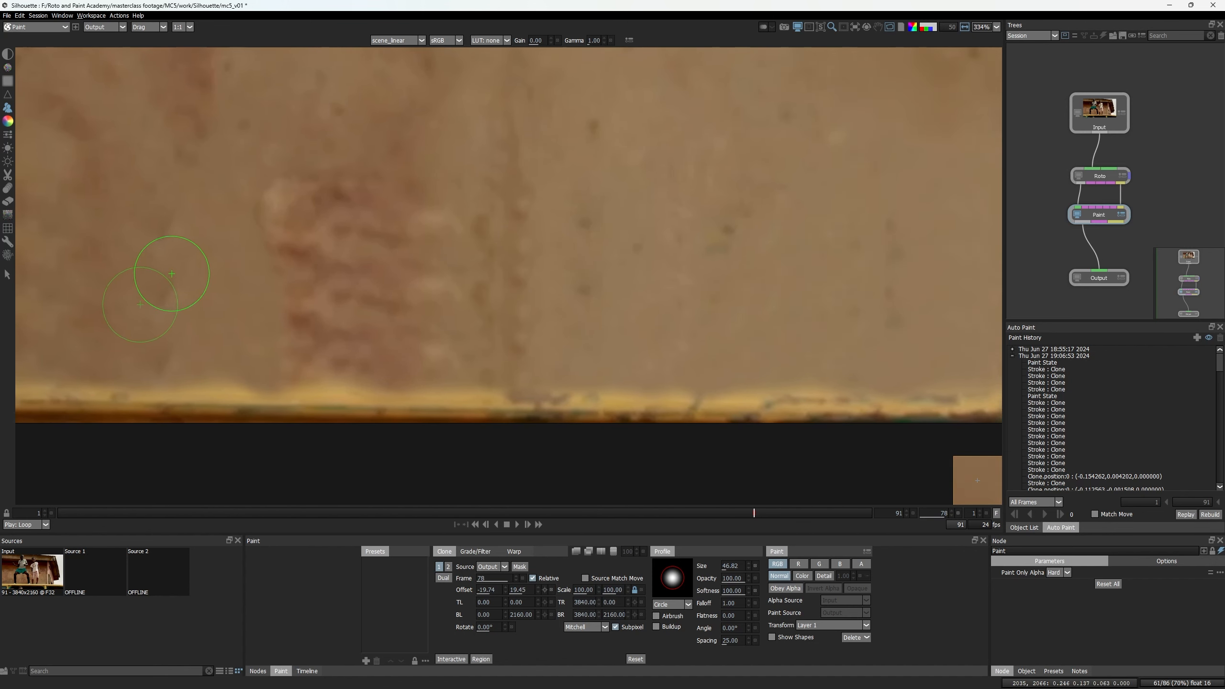
{"action": "left_click_drag", "start_coordinate": [224, 314], "coordinate": [200, 335], "text": "shift"}
{"action": "scroll", "coordinate": [208, 318], "scroll_direction": "down", "scroll_amount": 20}
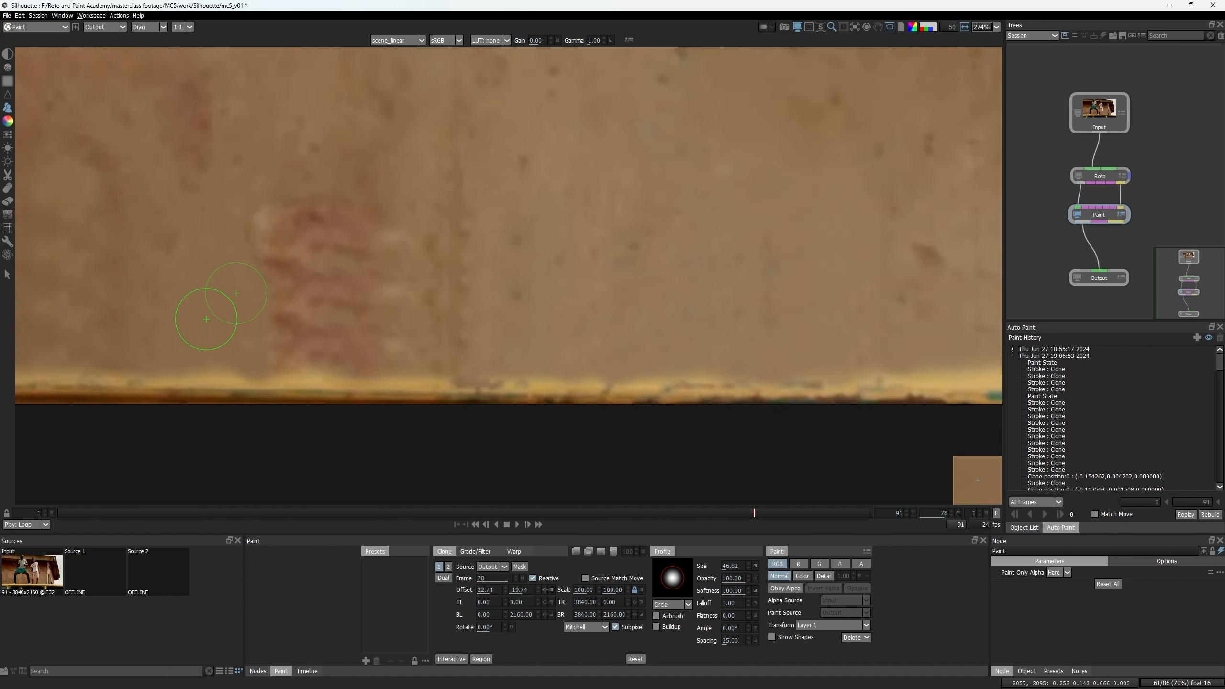
{"action": "scroll", "coordinate": [255, 303], "scroll_direction": "up", "scroll_amount": 14}
{"action": "left_click_drag", "start_coordinate": [255, 302], "coordinate": [746, 218]}
Compare the original input with the painted result across the whole frame, examining the cloned wall, roof edge and house corner.
{"action": "scroll", "coordinate": [448, 258], "scroll_direction": "down", "scroll_amount": 5}
{"action": "key", "text": "1"}
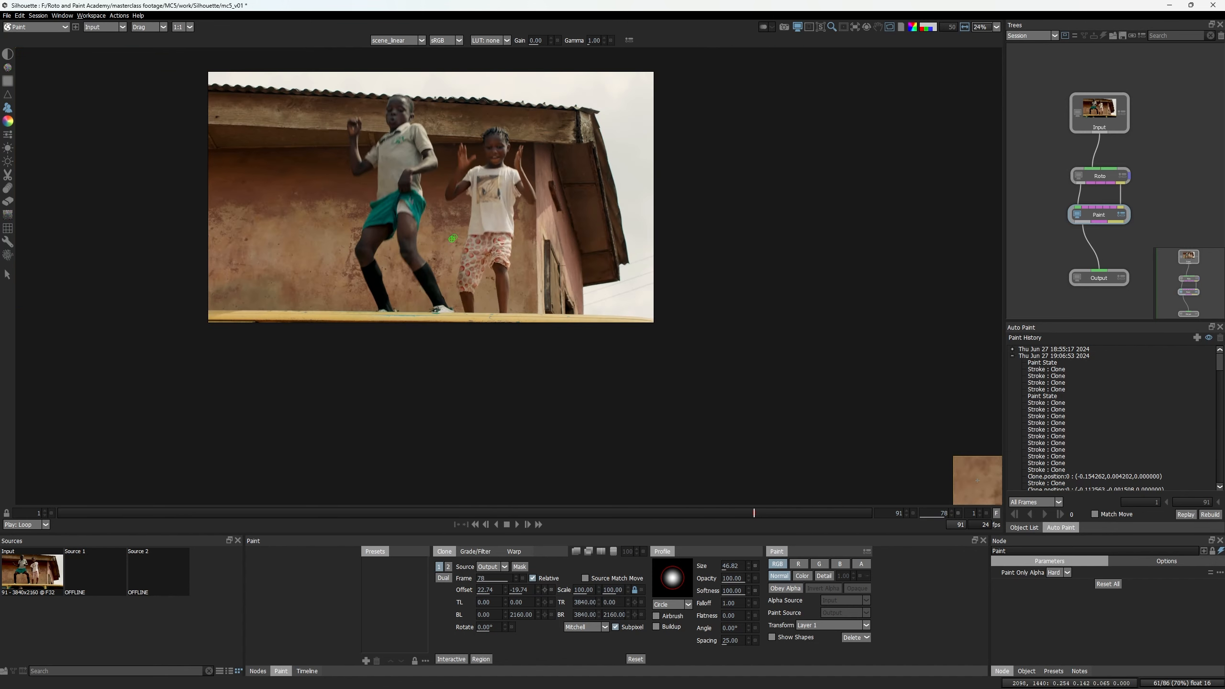
{"action": "key", "text": "2"}
{"action": "scroll", "coordinate": [439, 203], "scroll_direction": "up", "scroll_amount": 5}
{"action": "key", "text": "1"}
{"action": "key", "text": "2"}
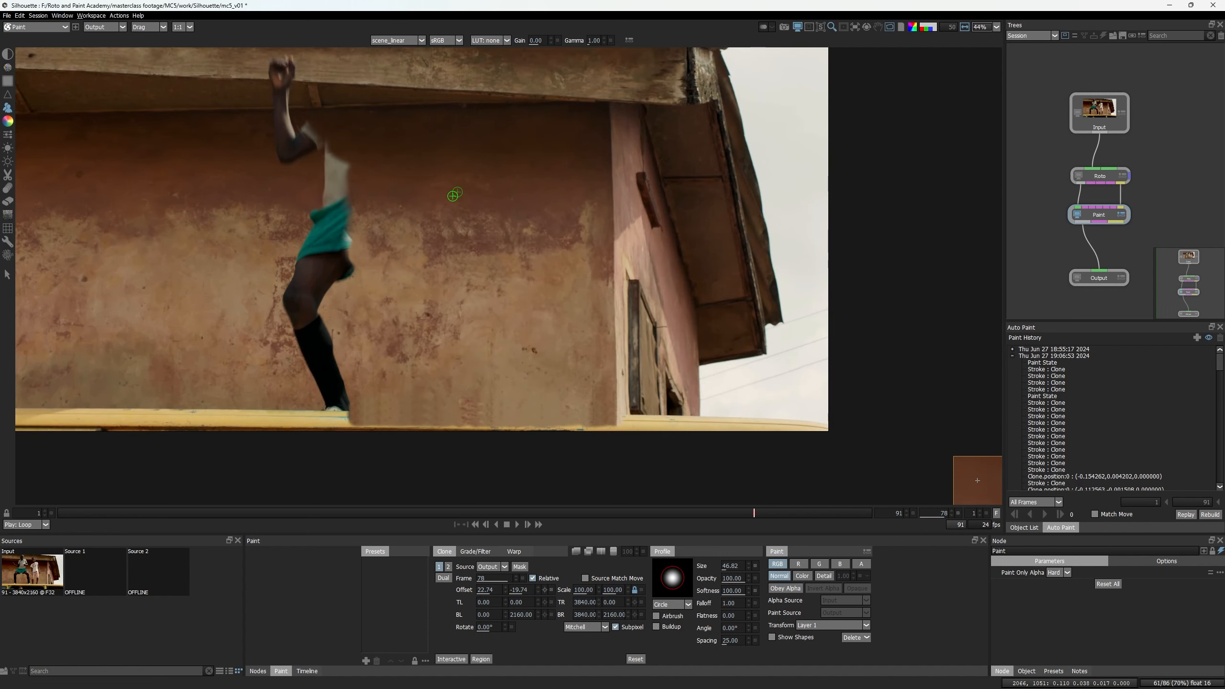
{"action": "key", "text": "1"}
{"action": "key", "text": "2"}
{"action": "scroll", "coordinate": [456, 253], "scroll_direction": "down", "scroll_amount": 2}
{"action": "key", "text": "1"}
{"action": "key", "text": "2"}
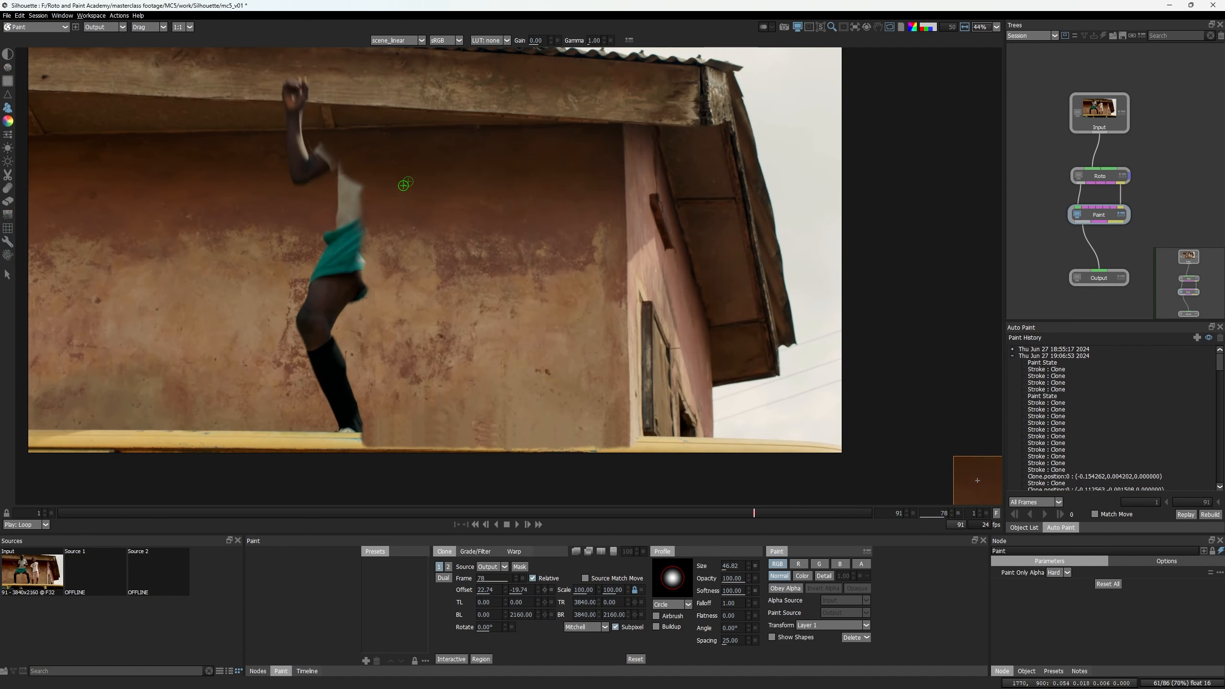
{"action": "scroll", "coordinate": [386, 290], "scroll_direction": "up", "scroll_amount": 2}
{"action": "key", "text": "1"}
{"action": "key", "text": "2"}
{"action": "scroll", "coordinate": [460, 246], "scroll_direction": "down", "scroll_amount": 2}
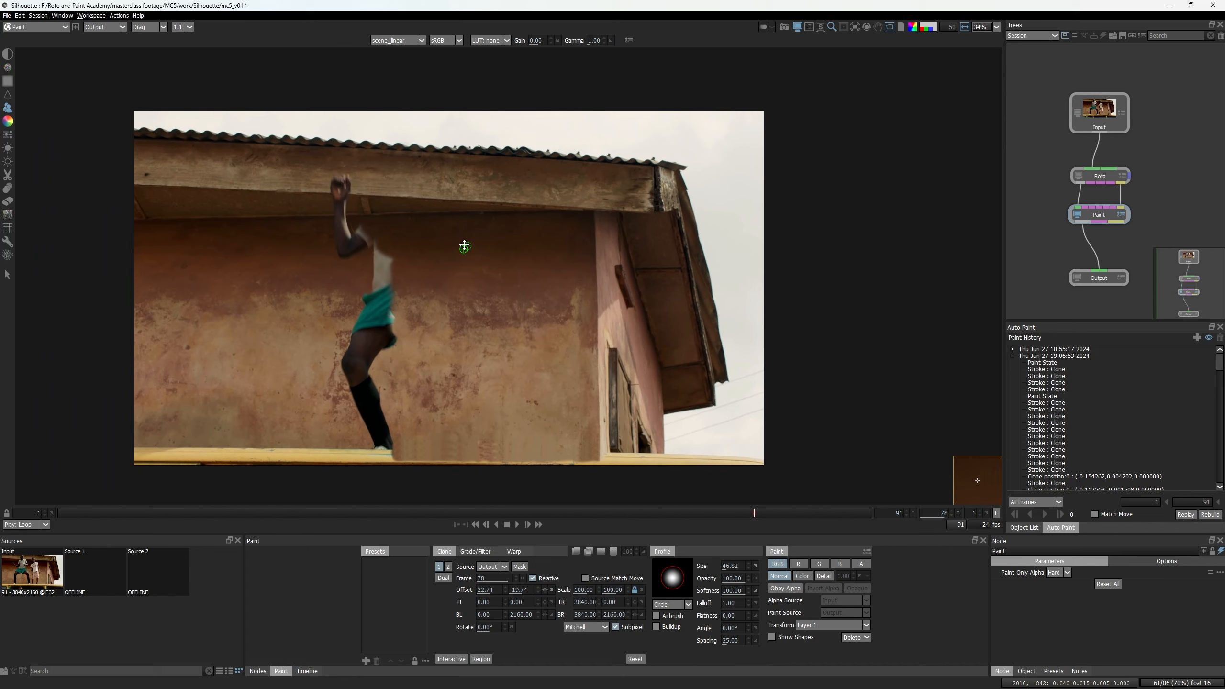
{"action": "key", "text": "1"}
{"action": "scroll", "coordinate": [482, 222], "scroll_direction": "up", "scroll_amount": 2}
{"action": "key", "text": "2"}
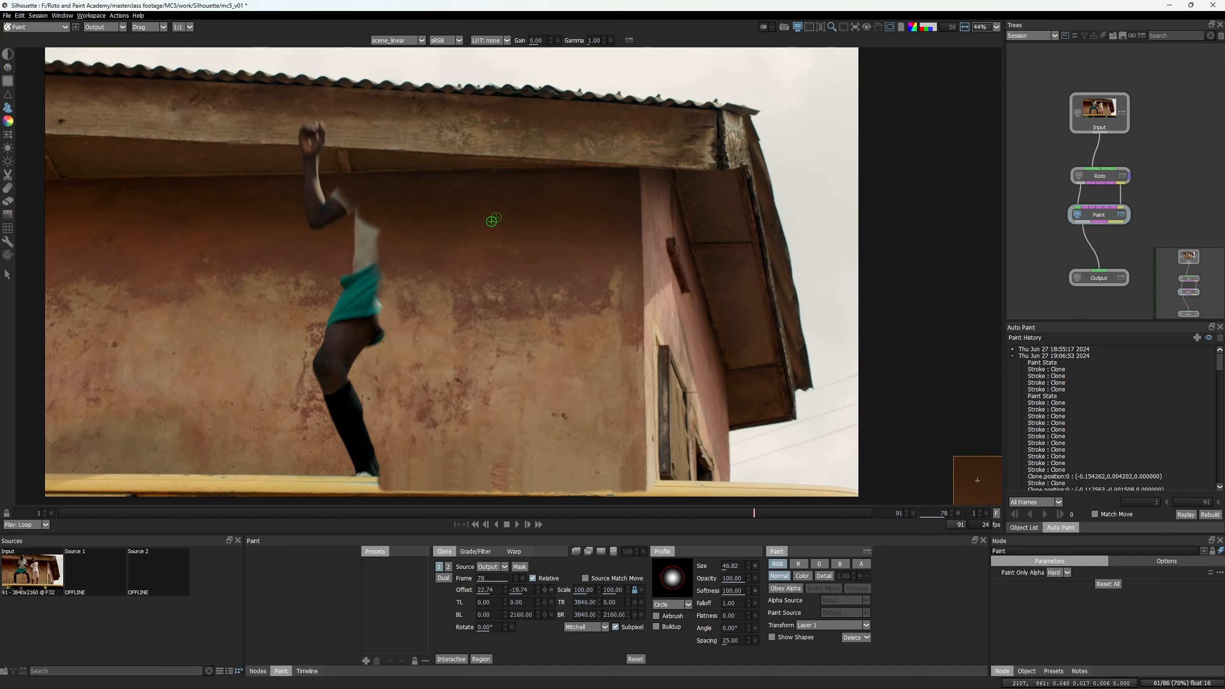
{"action": "key", "text": "1"}
{"action": "key", "text": "2"}
{"action": "key", "text": "1"}
{"action": "left_click_drag", "start_coordinate": [578, 243], "coordinate": [597, 183]}
{"action": "key", "text": "2"}
{"action": "key", "text": "1"}
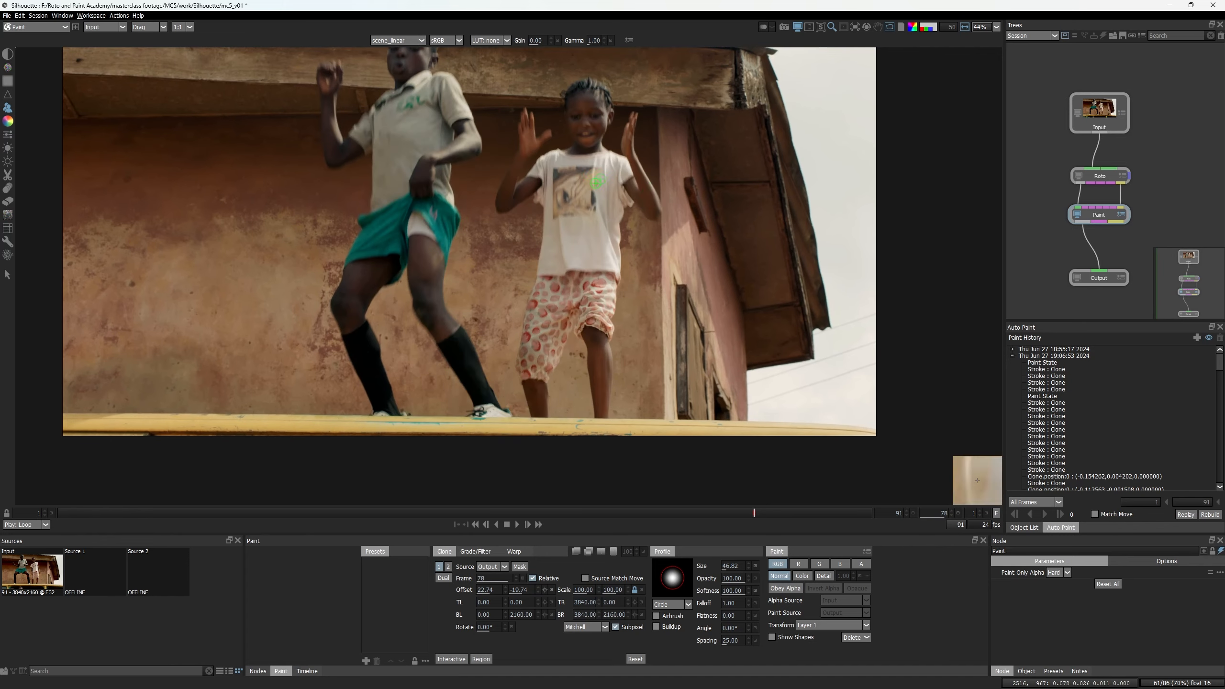
{"action": "key", "text": "2"}
Set the Output node's file to bg_wall in the F: drive's Roto and Paint Academy/masterclass footage/MC5/Clean_plate folder.
{"action": "left_click", "coordinate": [1115, 280]}
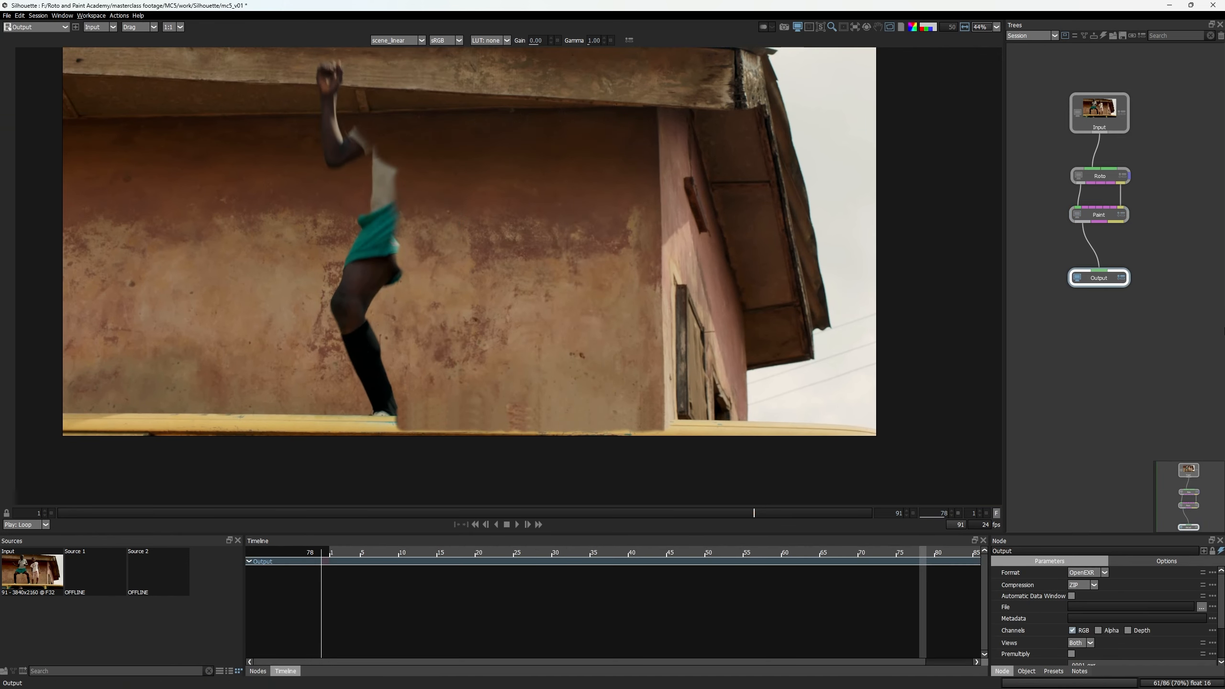
{"action": "left_click", "coordinate": [1202, 606]}
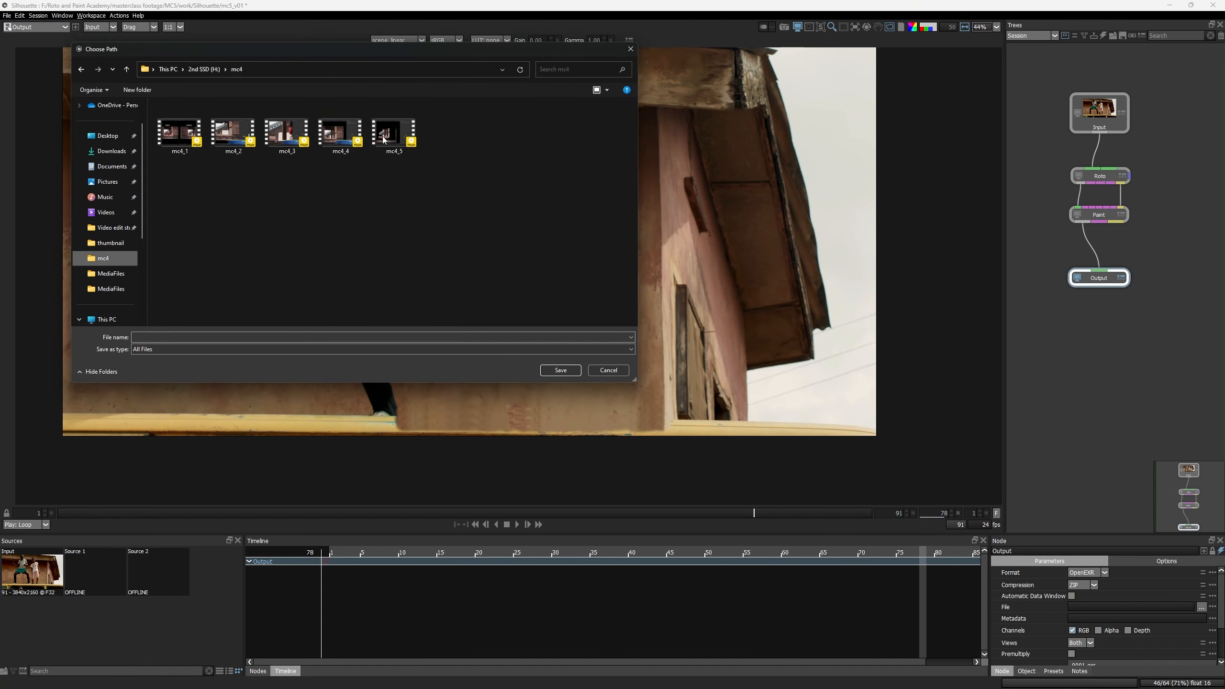
{"action": "left_click", "coordinate": [206, 69]}
{"action": "scroll", "coordinate": [109, 284], "scroll_direction": "down", "scroll_amount": 3}
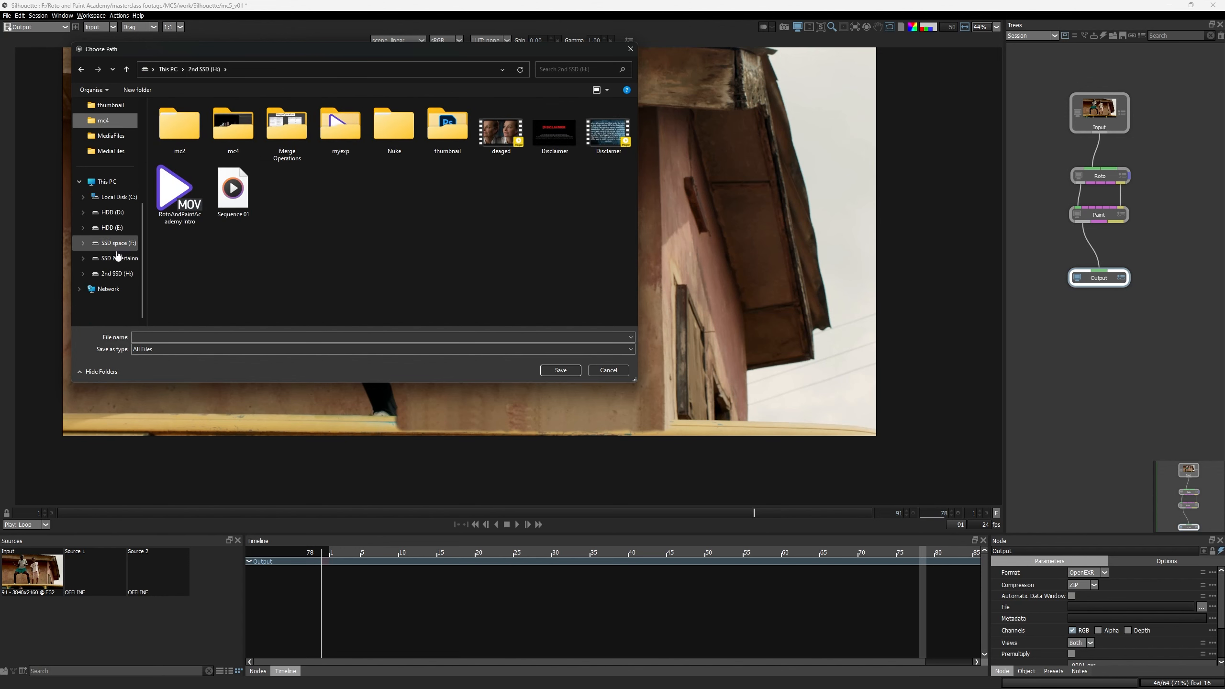
{"action": "left_click", "coordinate": [118, 245]}
{"action": "double_click", "coordinate": [183, 169]}
{"action": "double_click", "coordinate": [189, 149]}
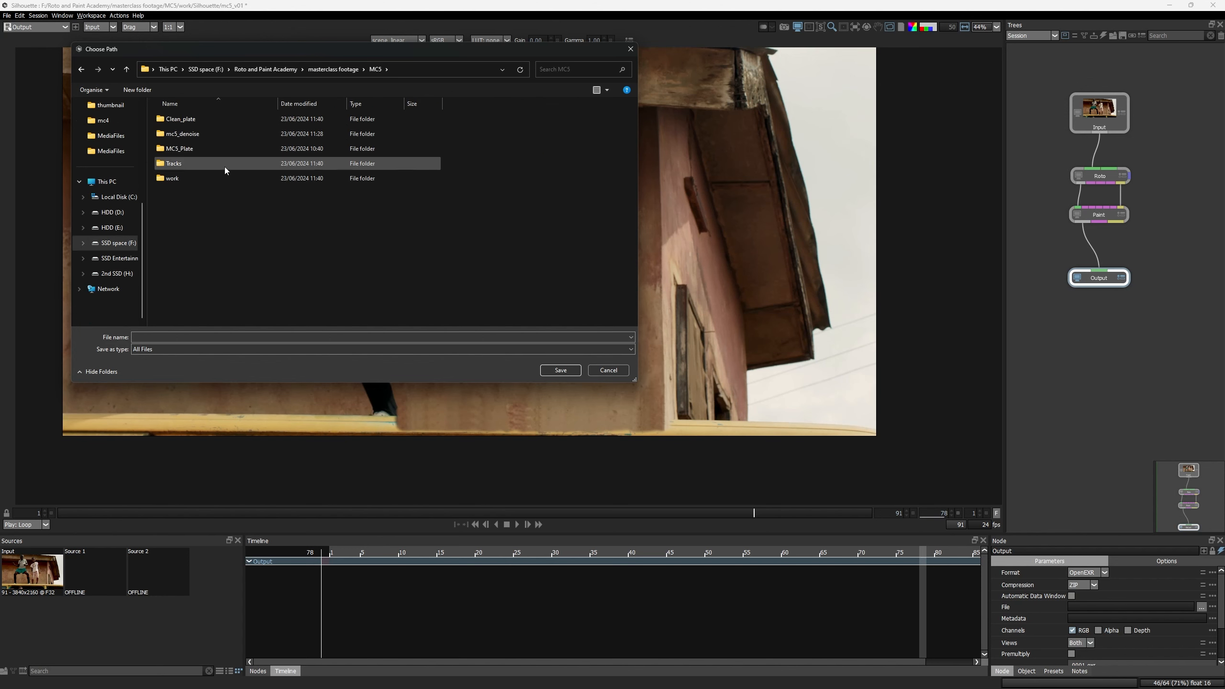
{"action": "double_click", "coordinate": [181, 163]}
{"action": "double_click", "coordinate": [173, 120]}
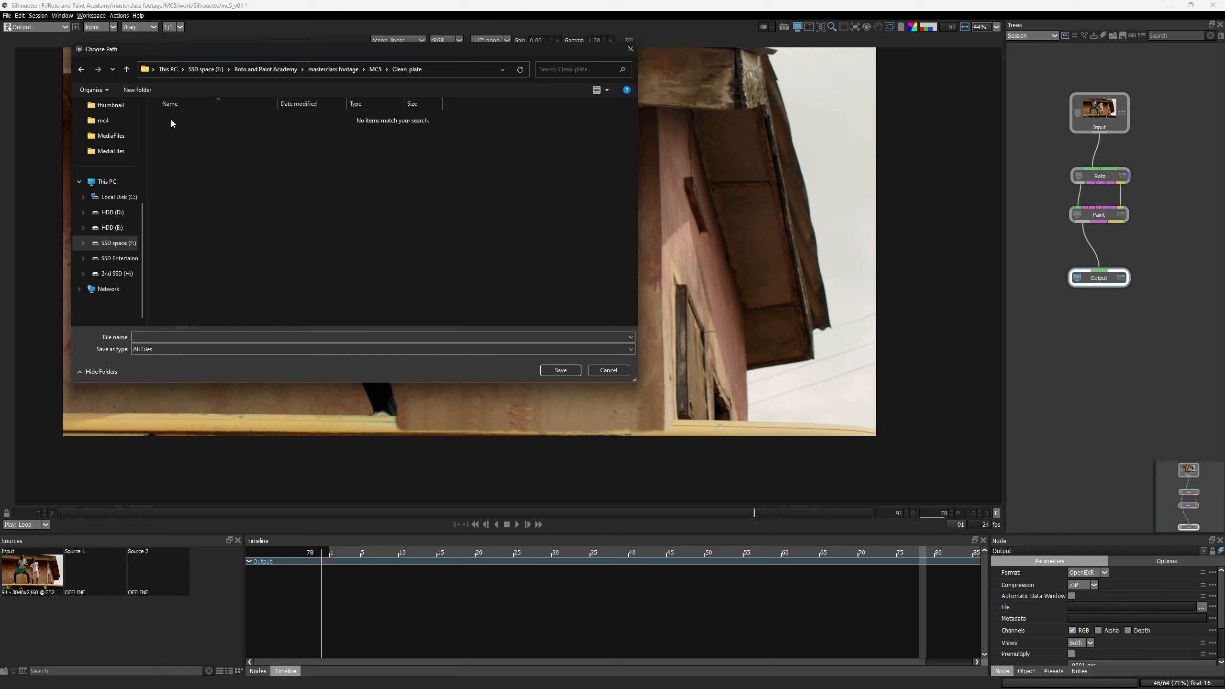
{"action": "left_click", "coordinate": [224, 333]}
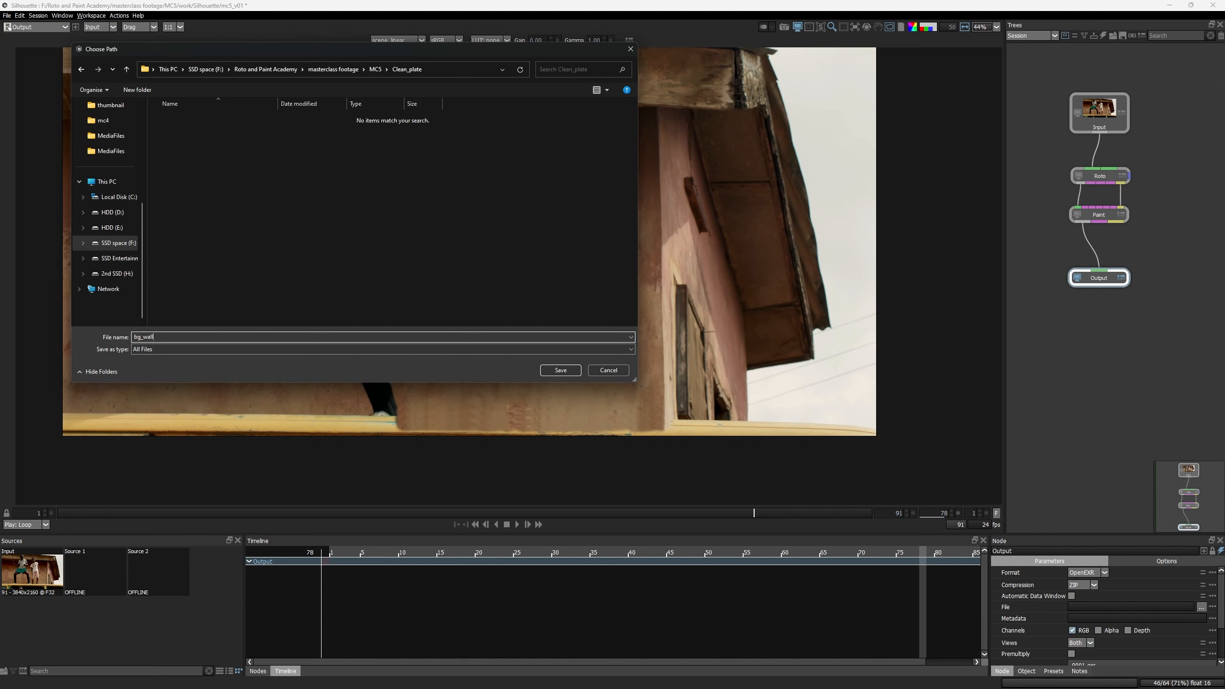
{"action": "left_click", "coordinate": [578, 368]}
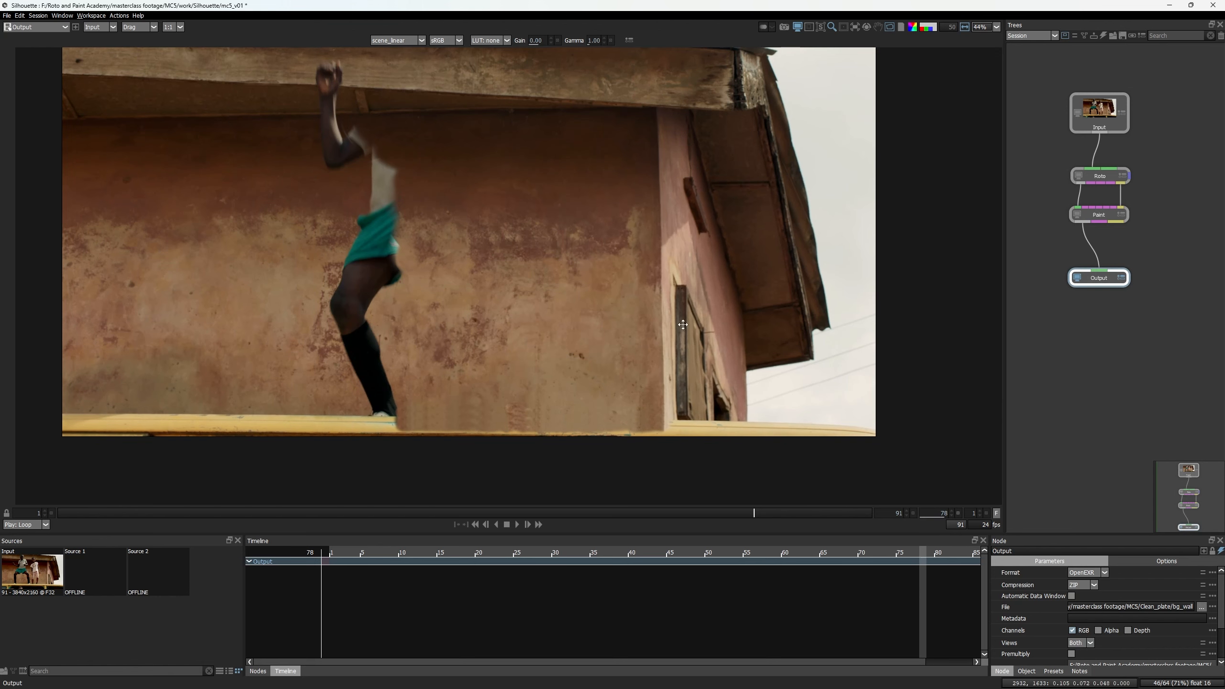
Render all output nodes with the range set to the current frame, 78.
{"action": "key", "text": "ctrl+r"}
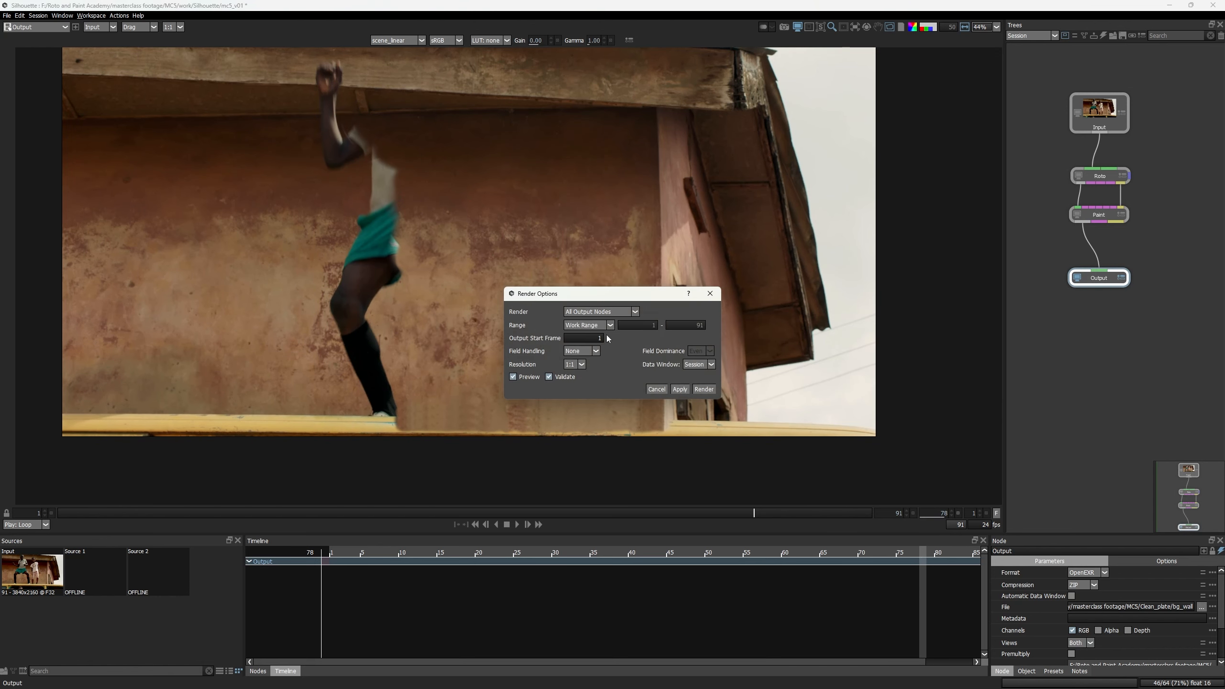
{"action": "left_click", "coordinate": [589, 326]}
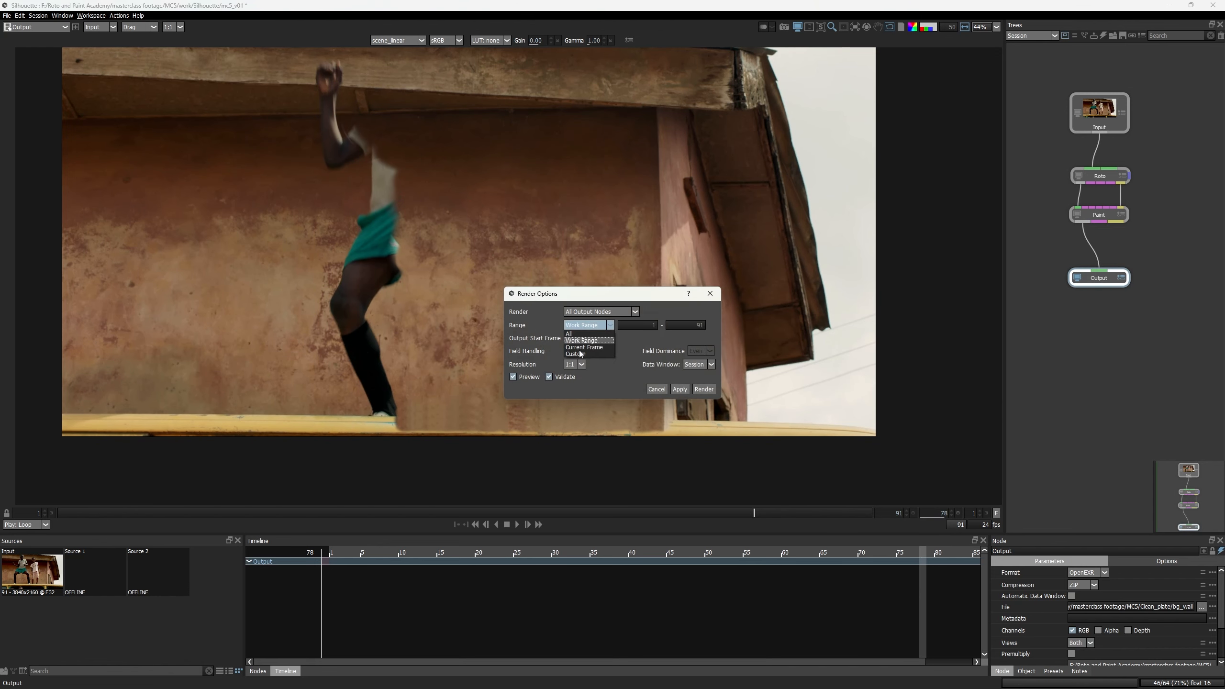
{"action": "left_click", "coordinate": [583, 348]}
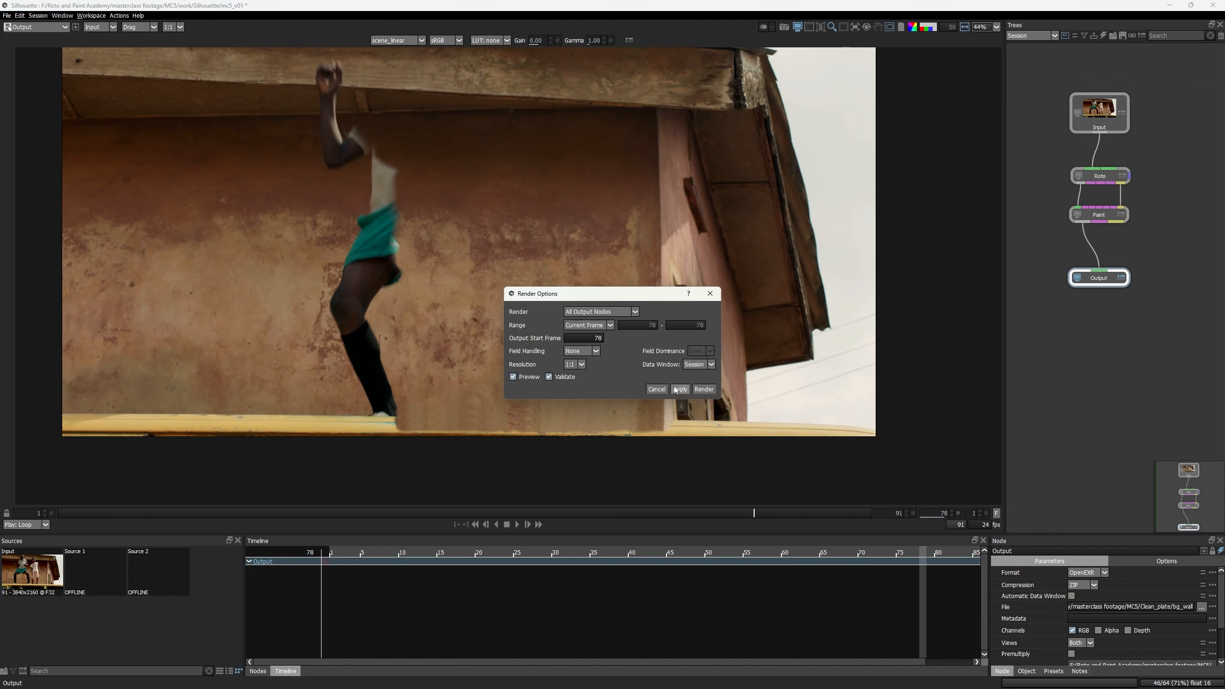
{"action": "left_click", "coordinate": [703, 389]}
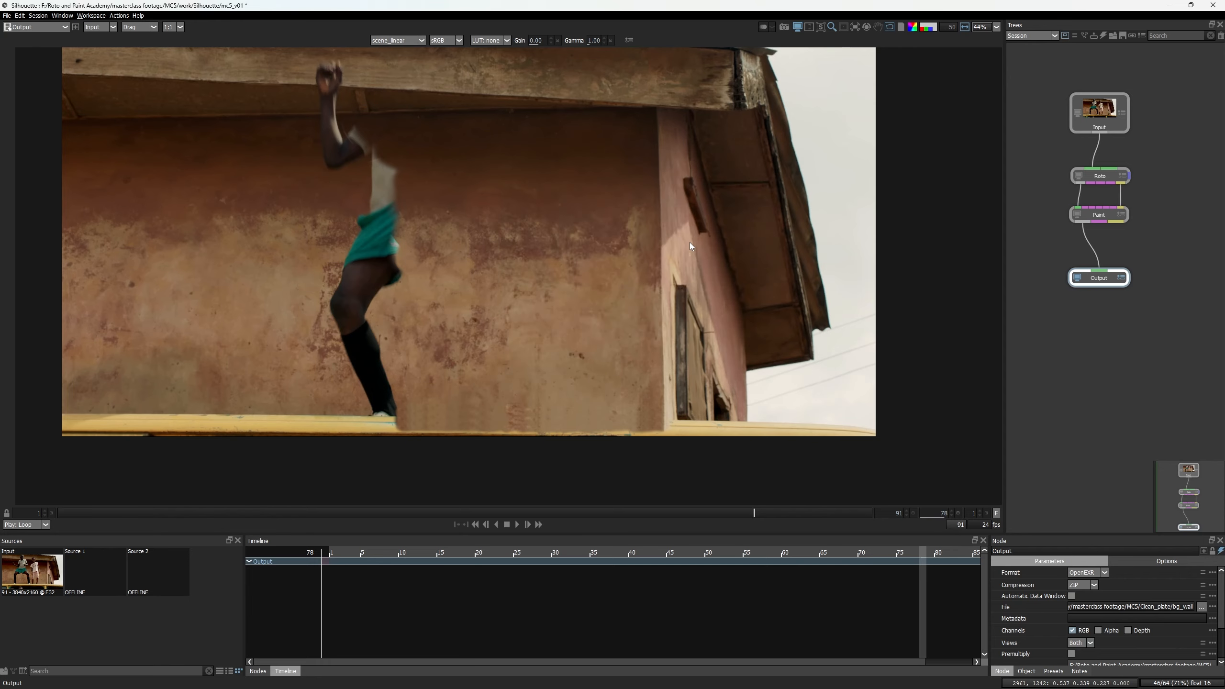
Close Silhouette, return to NukeX and connect the Read1 footage to the viewer's second input.
{"action": "left_click", "coordinate": [1211, 6]}
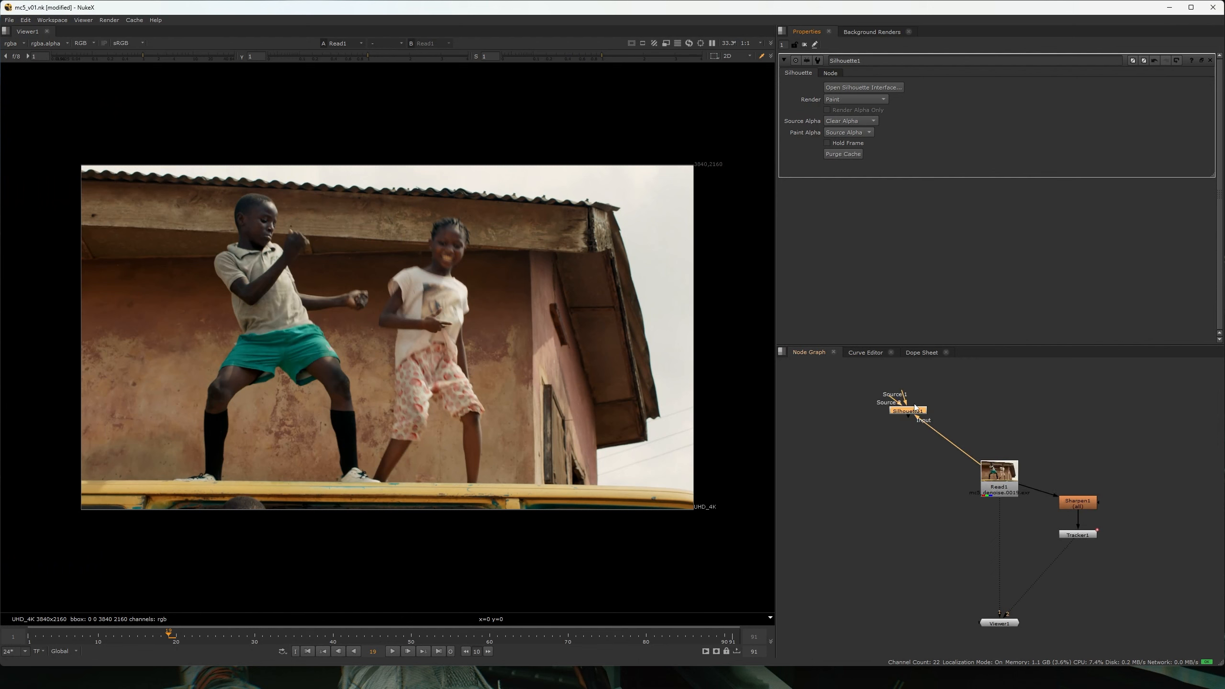
{"action": "left_click_drag", "start_coordinate": [913, 412], "coordinate": [948, 382]}
{"action": "left_click_drag", "start_coordinate": [968, 492], "coordinate": [988, 443]}
{"action": "scroll", "coordinate": [988, 443], "scroll_direction": "up", "scroll_amount": 2}
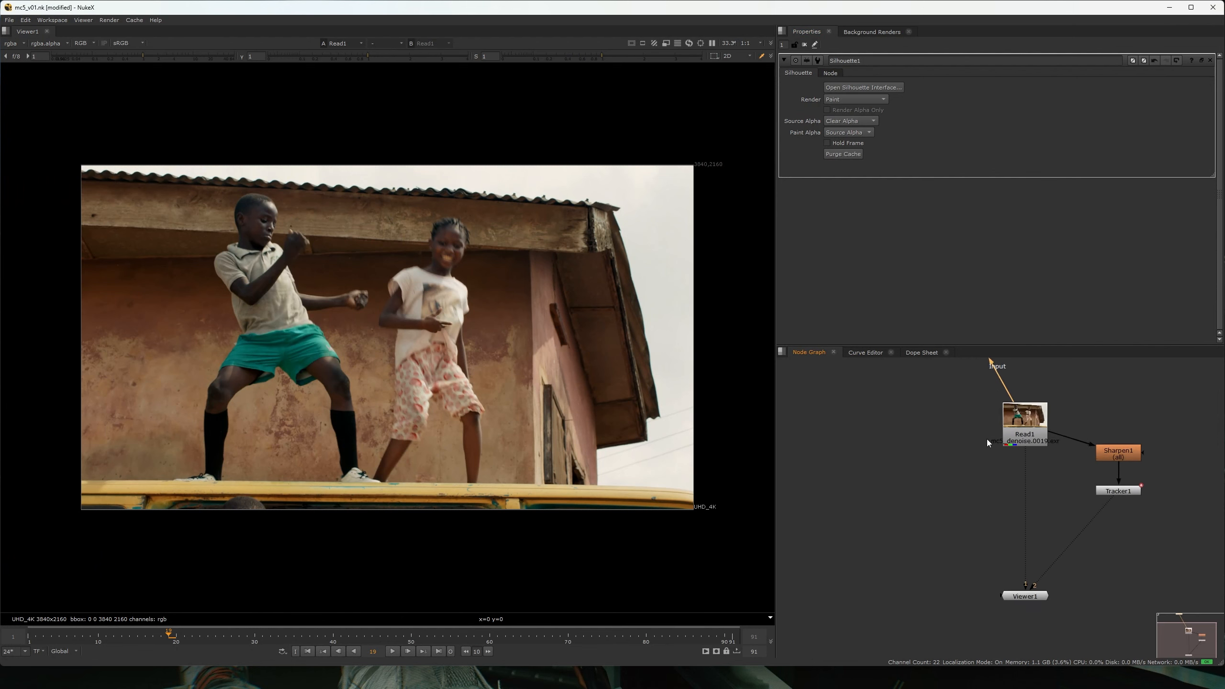
{"action": "left_click", "coordinate": [1027, 433]}
{"action": "key", "text": "2"}
{"action": "left_click", "coordinate": [837, 504]}
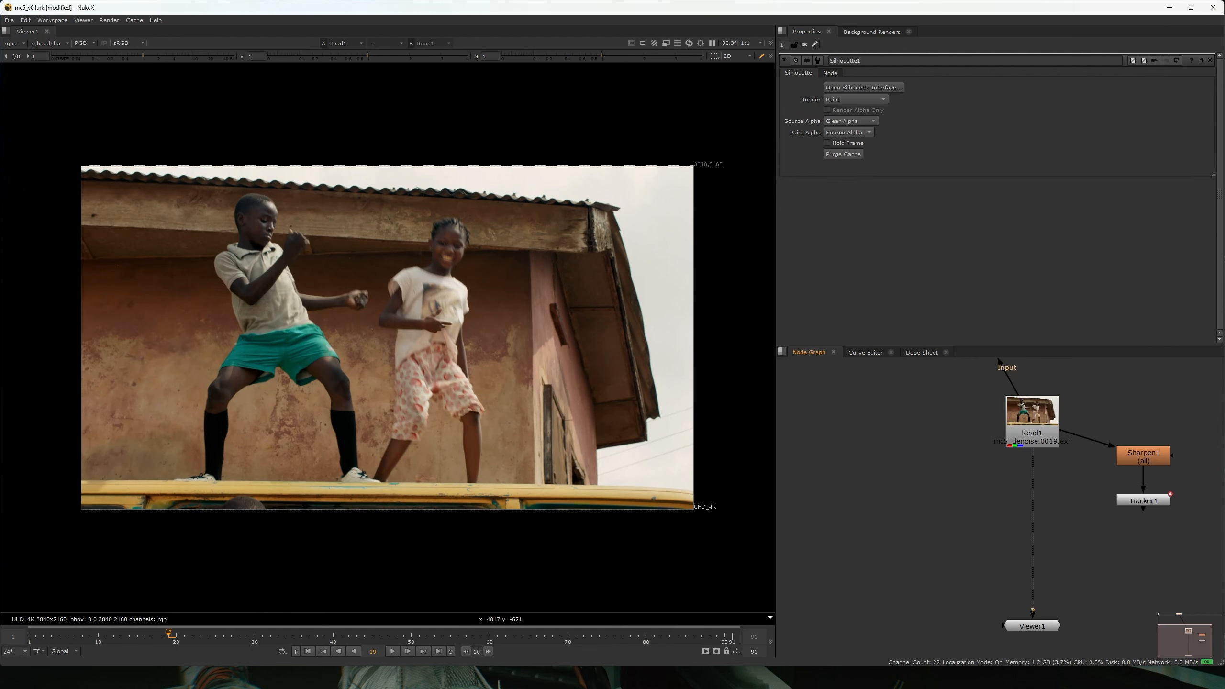
Switch to File Explorer and open the MC5 project's Clean_plate folder on the SSD space (F:) drive.
{"action": "mouse_move", "coordinate": [664, 681]}
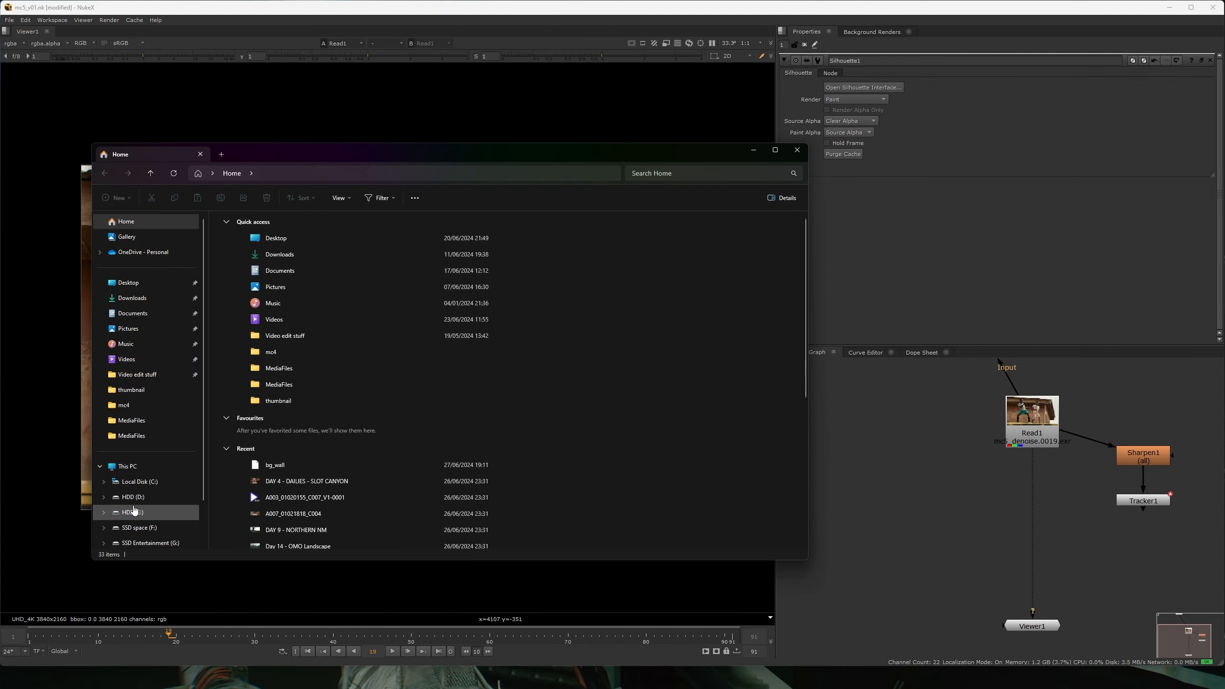
{"action": "double_click", "coordinate": [270, 352]}
{"action": "left_click", "coordinate": [278, 177]}
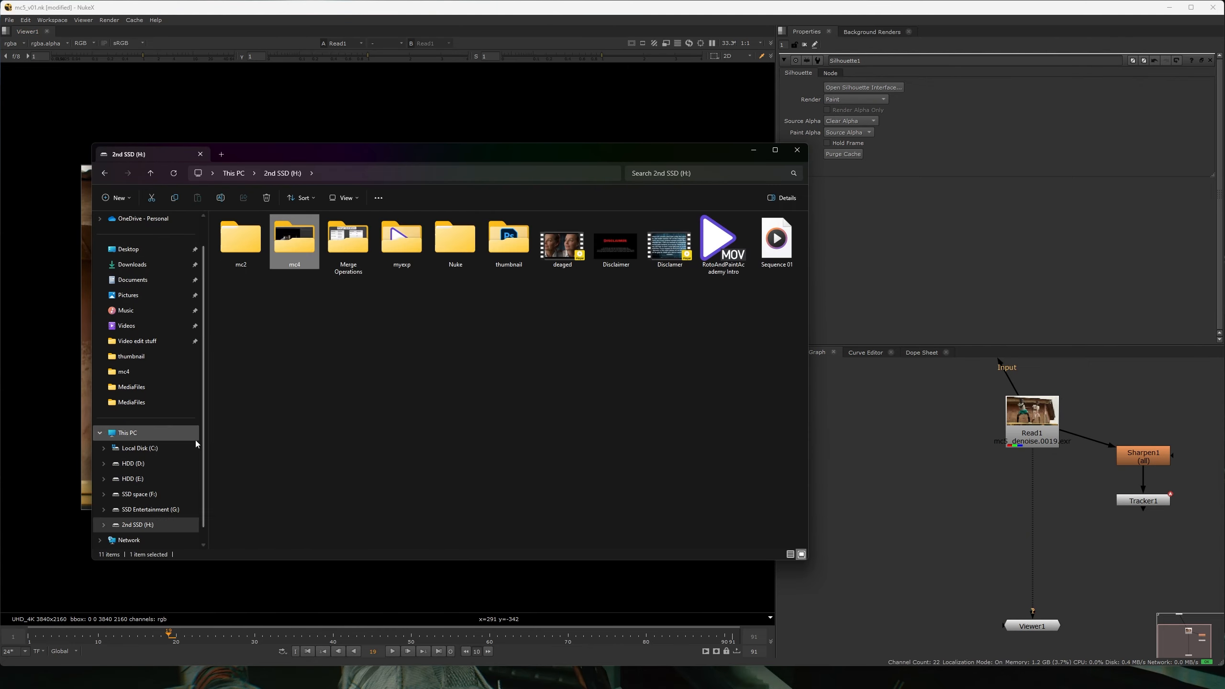
{"action": "left_click", "coordinate": [154, 495]}
{"action": "left_click", "coordinate": [154, 482]}
{"action": "double_click", "coordinate": [400, 247]}
{"action": "double_click", "coordinate": [344, 245]}
{"action": "double_click", "coordinate": [332, 248]}
{"action": "double_click", "coordinate": [251, 246]}
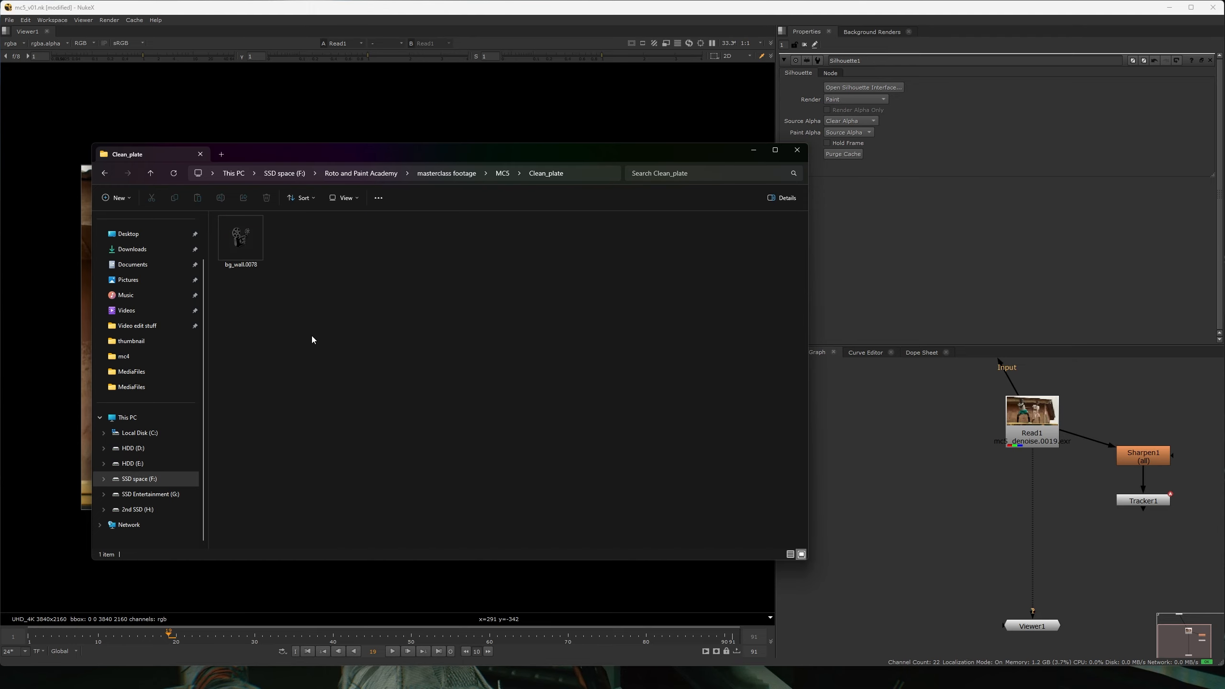
Import bg_wall.0078 into the NukeX node graph beside Read1 and connect it to the viewer's first input.
{"action": "left_click", "coordinate": [1194, 7]}
{"action": "left_click", "coordinate": [687, 679]}
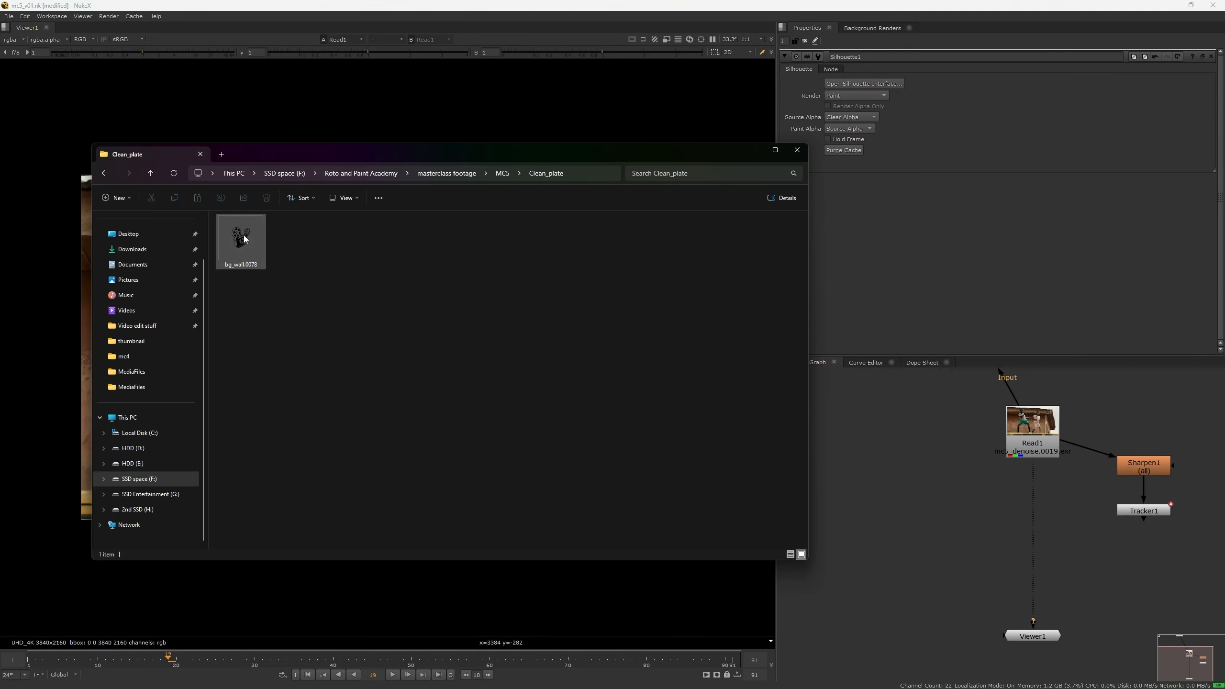
{"action": "left_click_drag", "start_coordinate": [243, 239], "coordinate": [908, 449]}
{"action": "left_click", "coordinate": [907, 453]}
{"action": "key", "text": "1"}
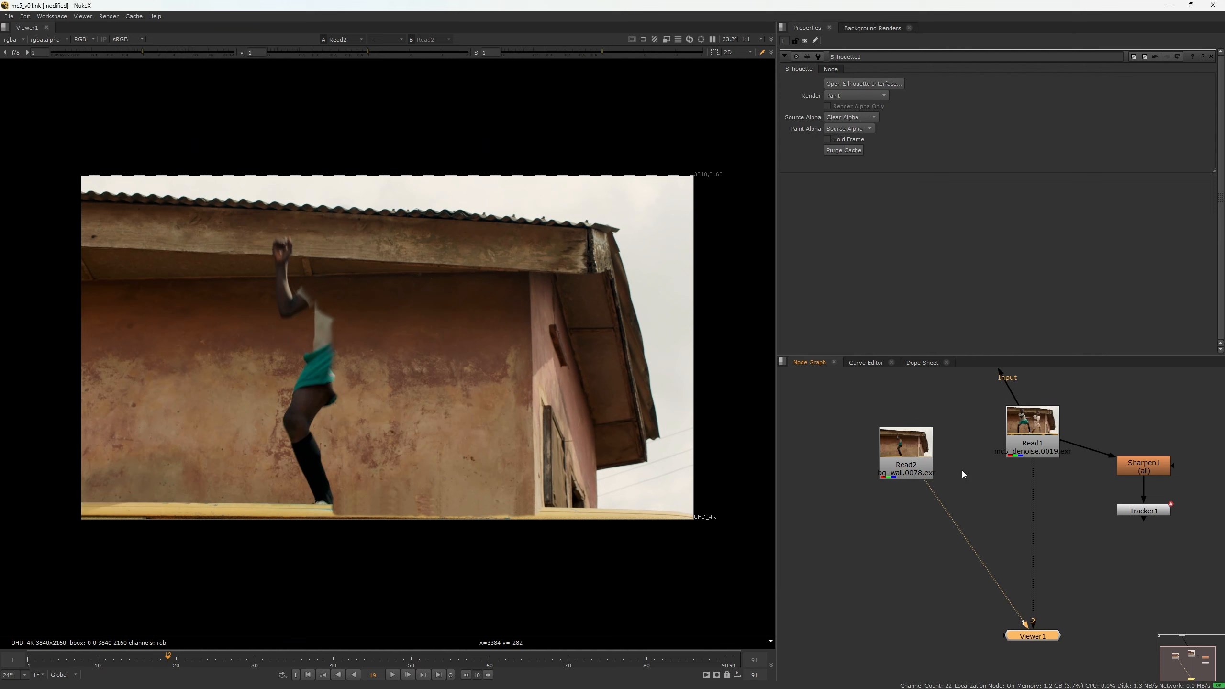
Go to frame 78 and compare the bg_wall plate with the Read1 footage.
{"action": "key", "text": "2"}
{"action": "key", "text": "1"}
{"action": "scroll", "coordinate": [918, 388], "scroll_direction": "up", "scroll_amount": 3}
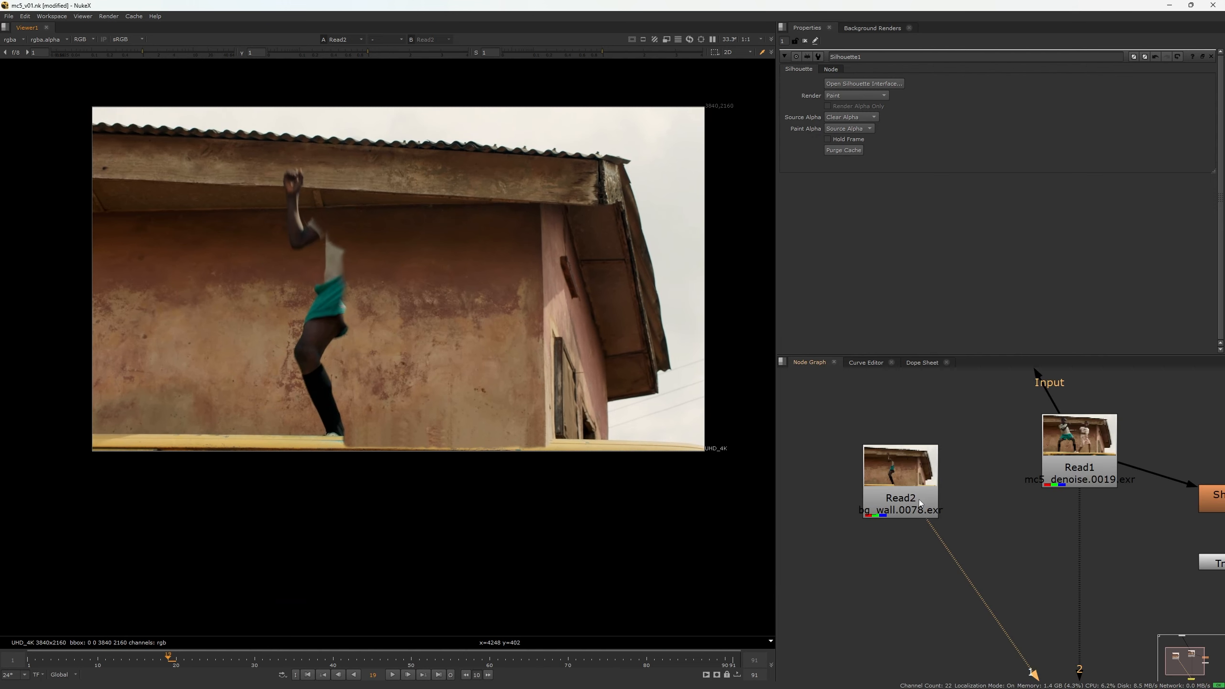
{"action": "double_click", "coordinate": [373, 675]}
{"action": "type", "text": "78"}
{"action": "key", "text": "Return"}
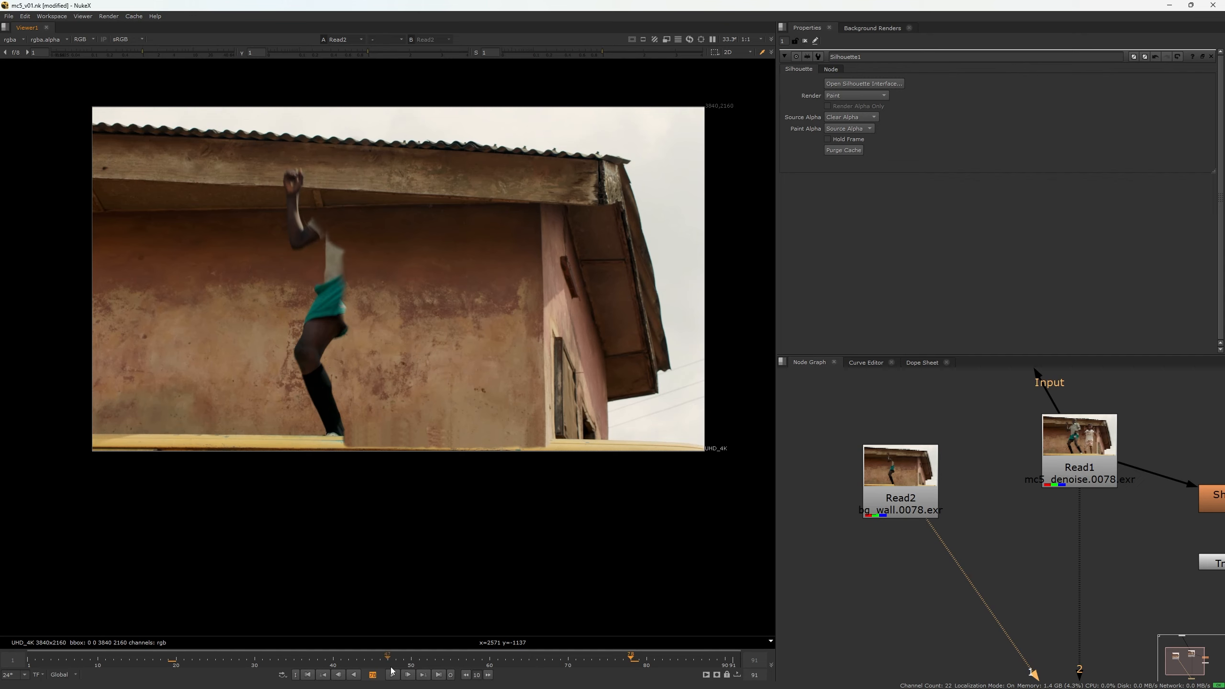
{"action": "key", "text": "2"}
{"action": "key", "text": "1"}
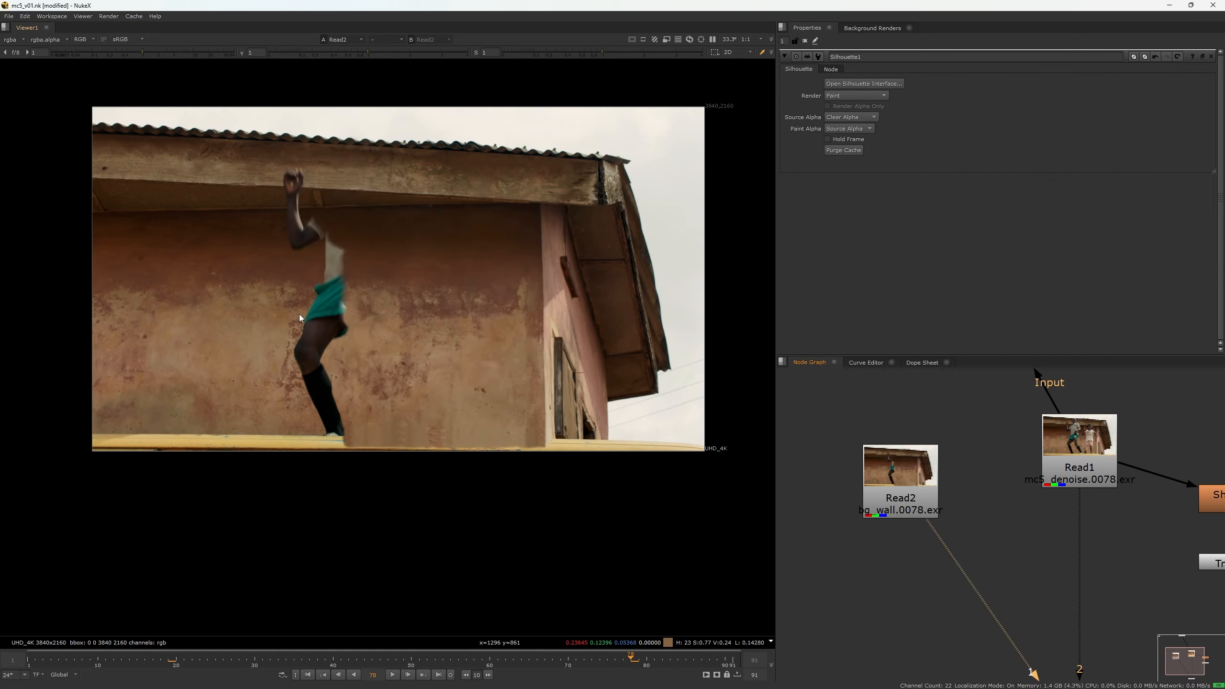
Inspect the painted wall and yellow bus roof edge by switching repeatedly between the bg_wall plate and the original footage.
{"action": "scroll", "coordinate": [299, 314], "scroll_direction": "down", "scroll_amount": 1}
{"action": "key", "text": "2"}
{"action": "key", "text": "f"}
{"action": "key", "text": "1"}
{"action": "key", "text": "2"}
{"action": "key", "text": "1"}
{"action": "left_click_drag", "start_coordinate": [344, 331], "coordinate": [355, 244]}
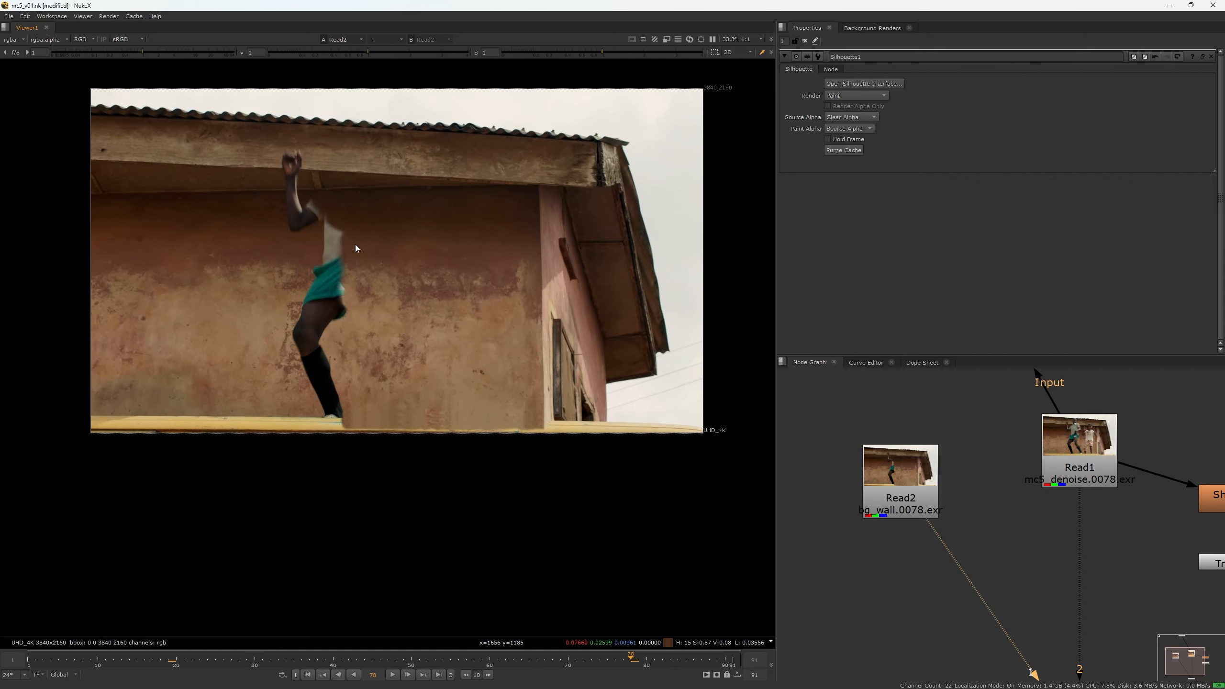
{"action": "left_click_drag", "start_coordinate": [442, 433], "coordinate": [458, 367]}
{"action": "scroll", "coordinate": [444, 358], "scroll_direction": "up", "scroll_amount": 1}
{"action": "key", "text": "2"}
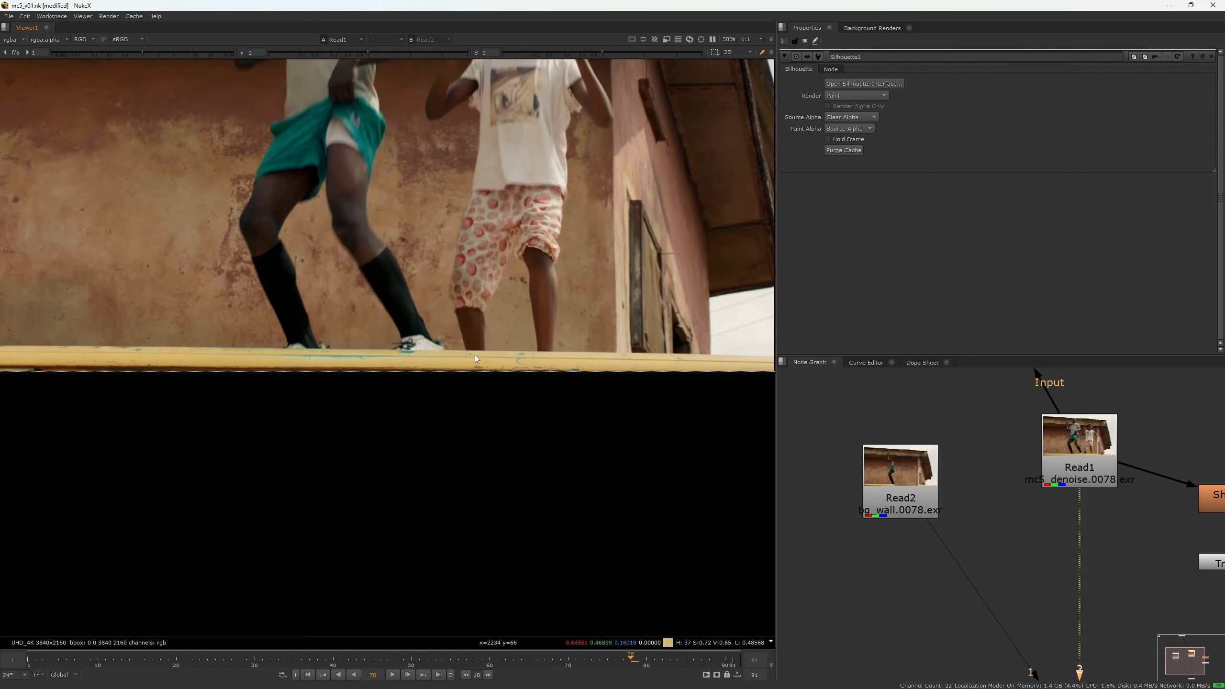
{"action": "scroll", "coordinate": [548, 346], "scroll_direction": "down", "scroll_amount": 4}
{"action": "key", "text": "1"}
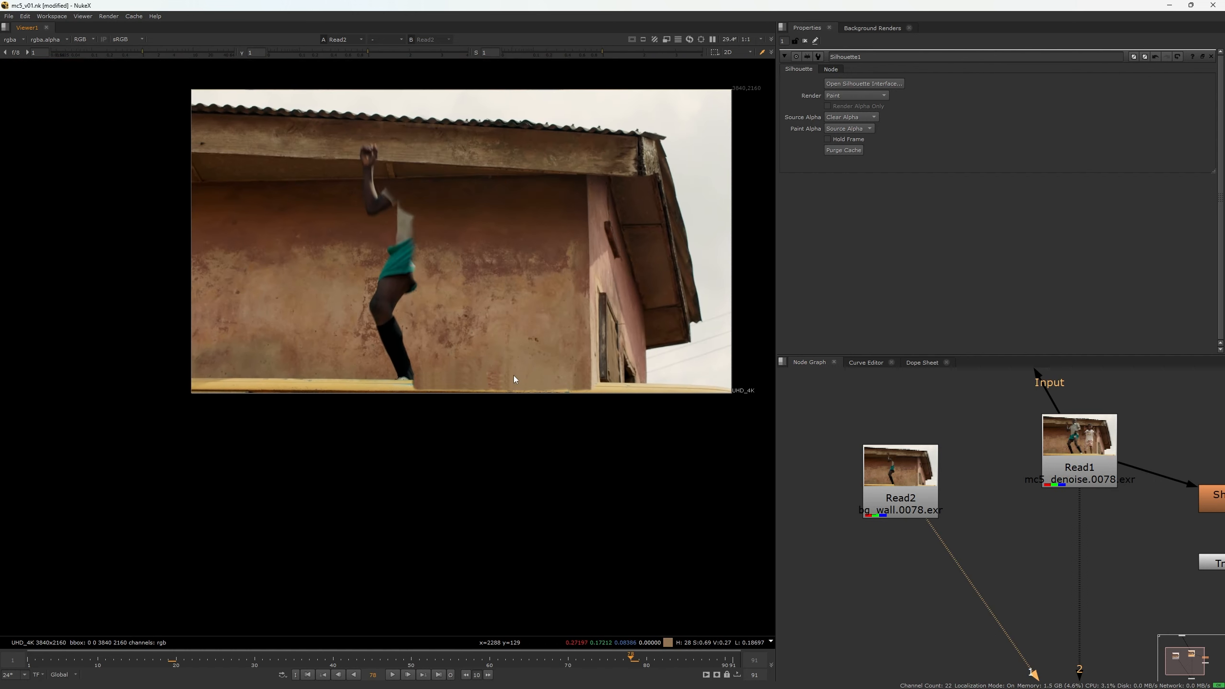
{"action": "key", "text": "2"}
{"action": "key", "text": "1"}
{"action": "key", "text": "1"}
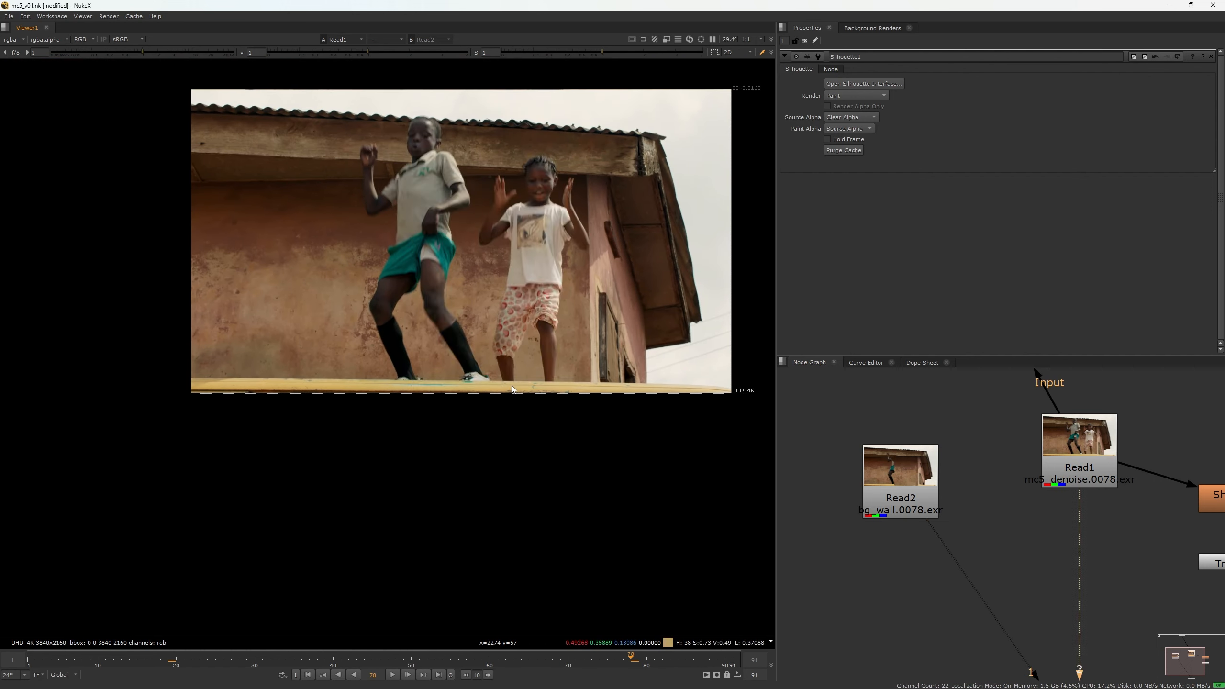
{"action": "key", "text": "2"}
{"action": "key", "text": "1"}
{"action": "key", "text": "2"}
{"action": "key", "text": "2"}
{"action": "key", "text": "1"}
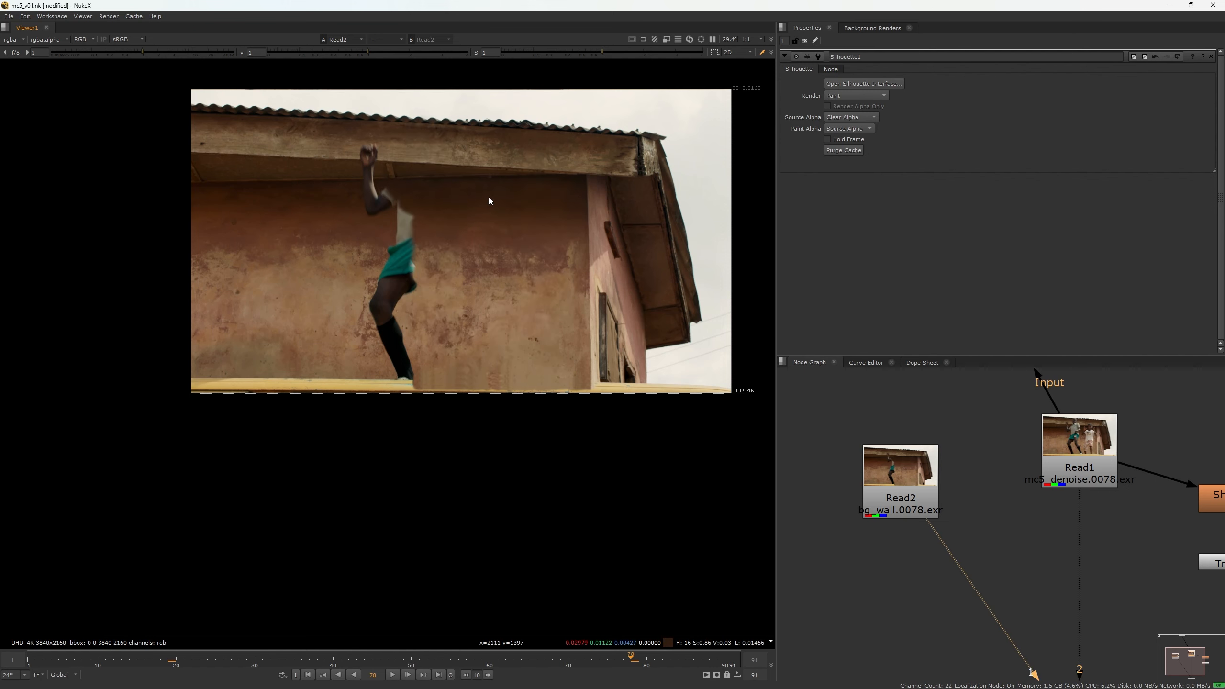
{"action": "left_click_drag", "start_coordinate": [488, 197], "coordinate": [479, 211]}
{"action": "key", "text": "2"}
{"action": "key", "text": "1"}
Move the Read2 bg_wall node to the far side of Tracker1, away from Read1.
{"action": "left_click_drag", "start_coordinate": [911, 503], "coordinate": [1195, 384]}
{"action": "left_click_drag", "start_coordinate": [1086, 402], "coordinate": [967, 393]}
{"action": "scroll", "coordinate": [967, 394], "scroll_direction": "down", "scroll_amount": 2}
{"action": "left_click_drag", "start_coordinate": [1039, 385], "coordinate": [1199, 548]}
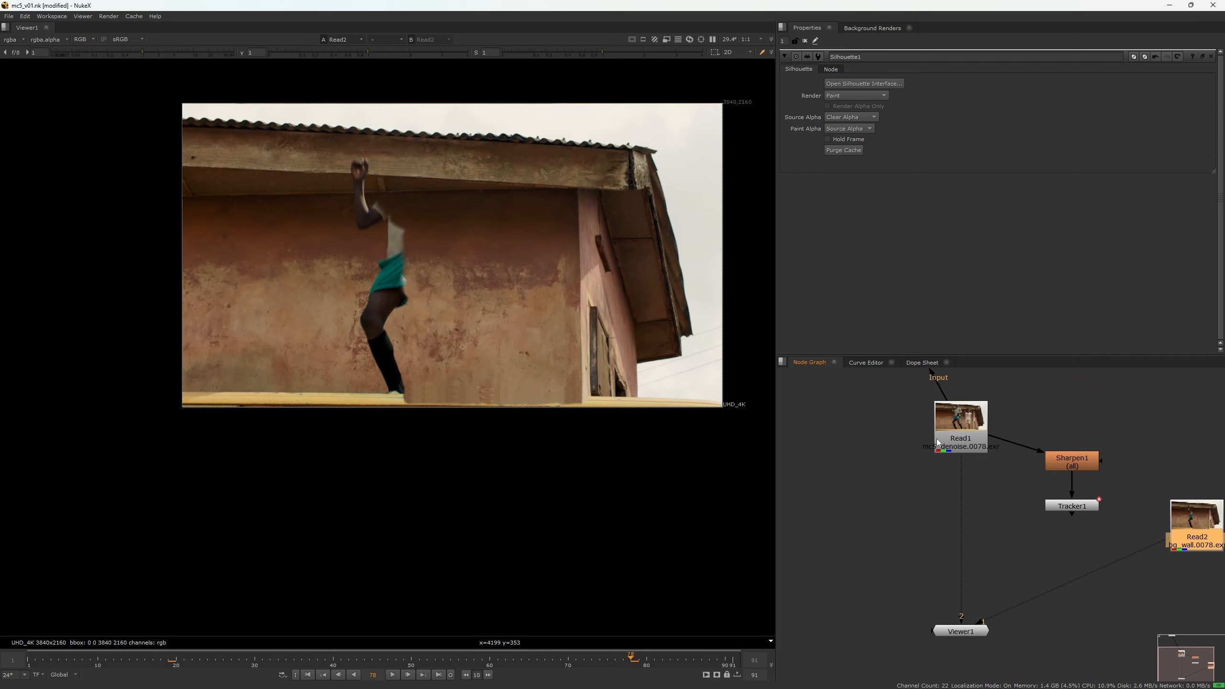
Connect Read1 to the viewer's first input and play the footage through to check the camera motion.
{"action": "left_click", "coordinate": [958, 441]}
{"action": "key", "text": "1"}
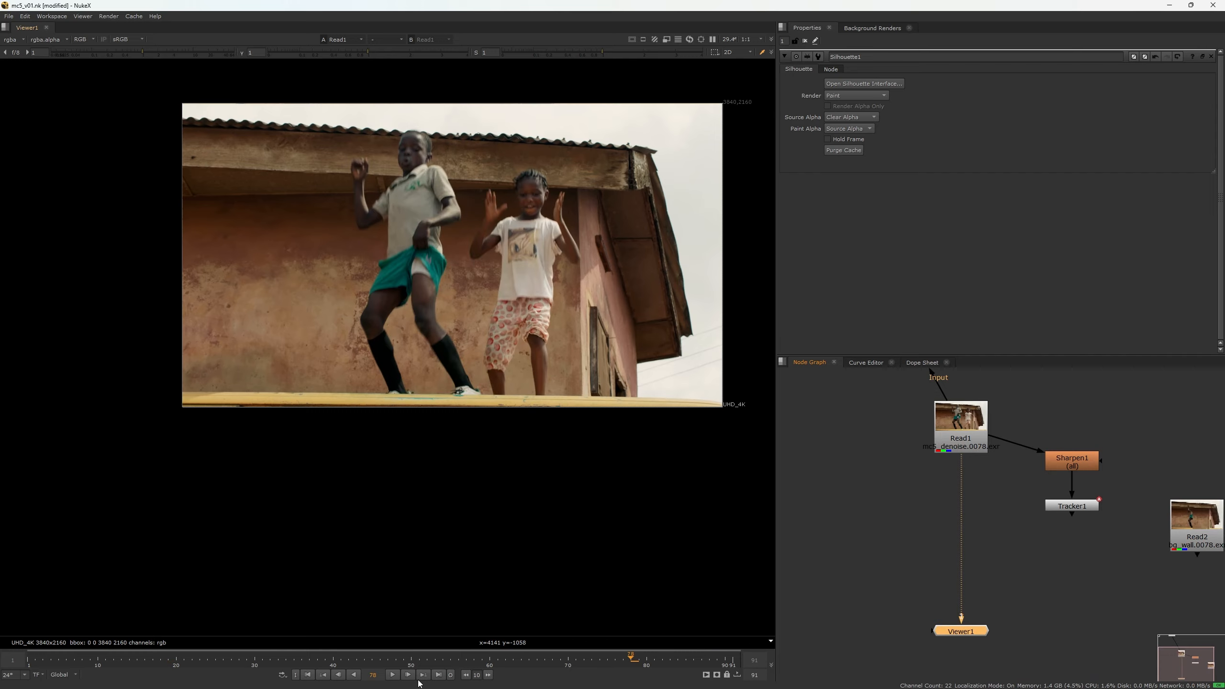
{"action": "left_click", "coordinate": [393, 674]}
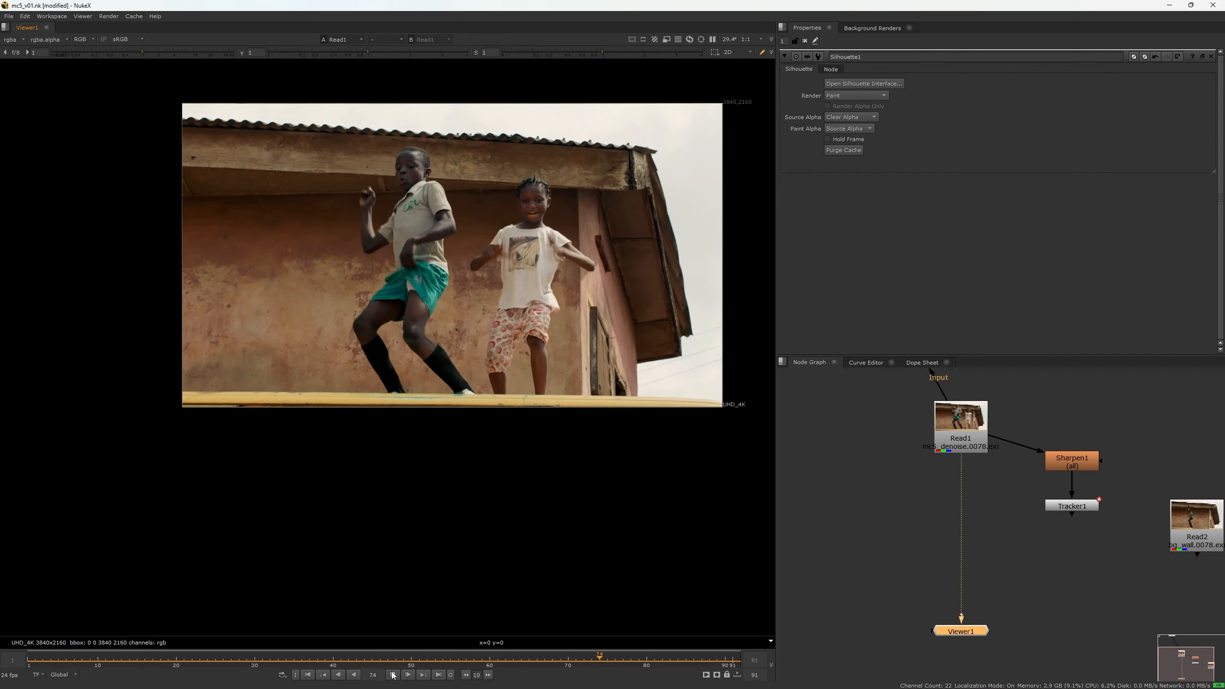
{"action": "left_click", "coordinate": [393, 675]}
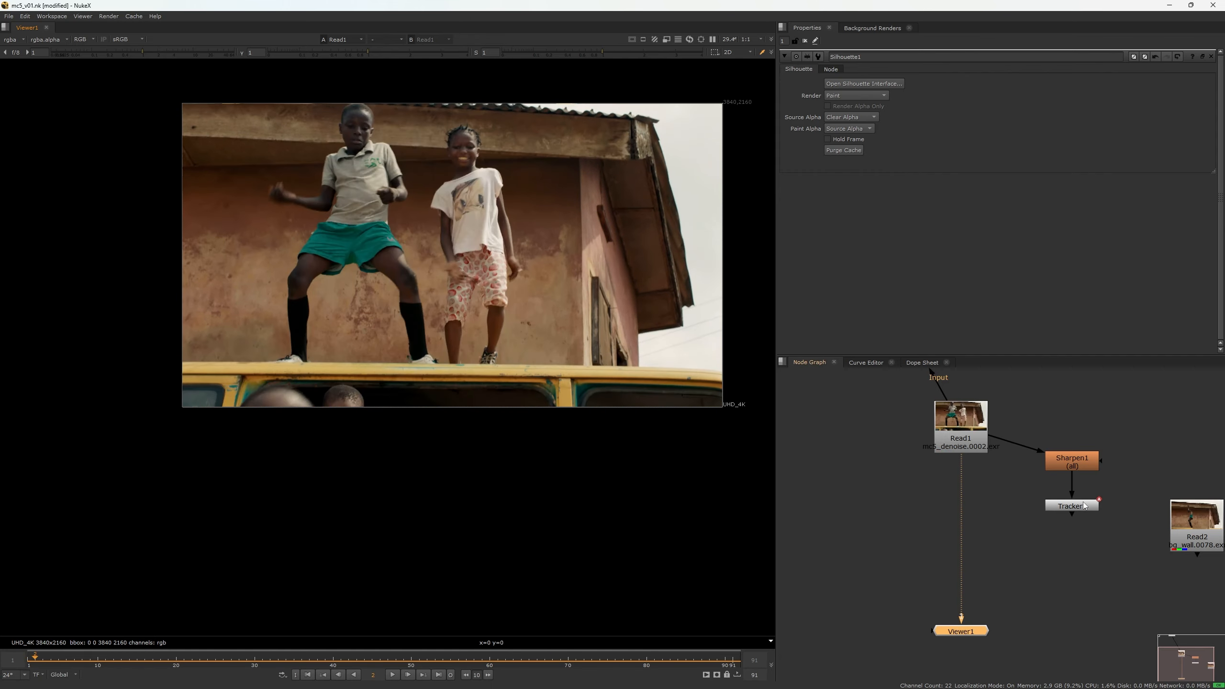
Open the Tracker1 node's settings and connect it to the viewer's first input.
{"action": "left_click_drag", "start_coordinate": [1083, 505], "coordinate": [1047, 499]}
{"action": "double_click", "coordinate": [1047, 498]}
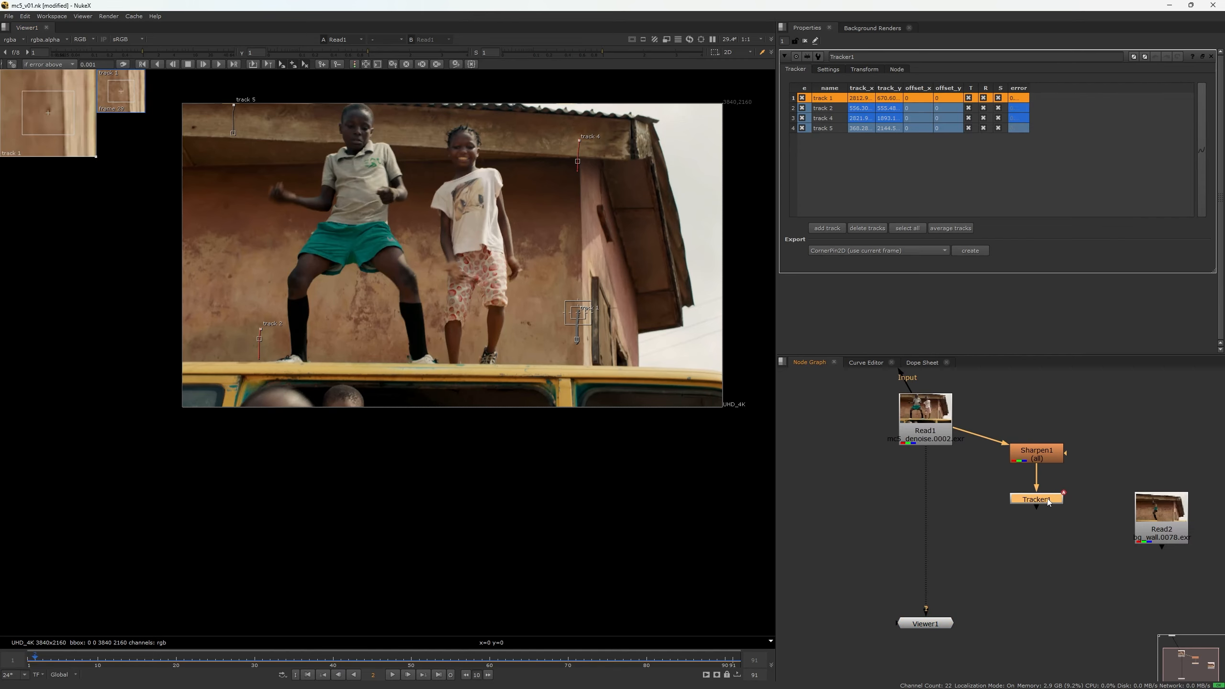
{"action": "key", "text": "1"}
Step back and forth through the opening frames to examine the tracks, especially track 5 at the corrugated roof edge.
{"action": "left_click_drag", "start_coordinate": [335, 391], "coordinate": [335, 397]}
{"action": "key", "text": "Right"}
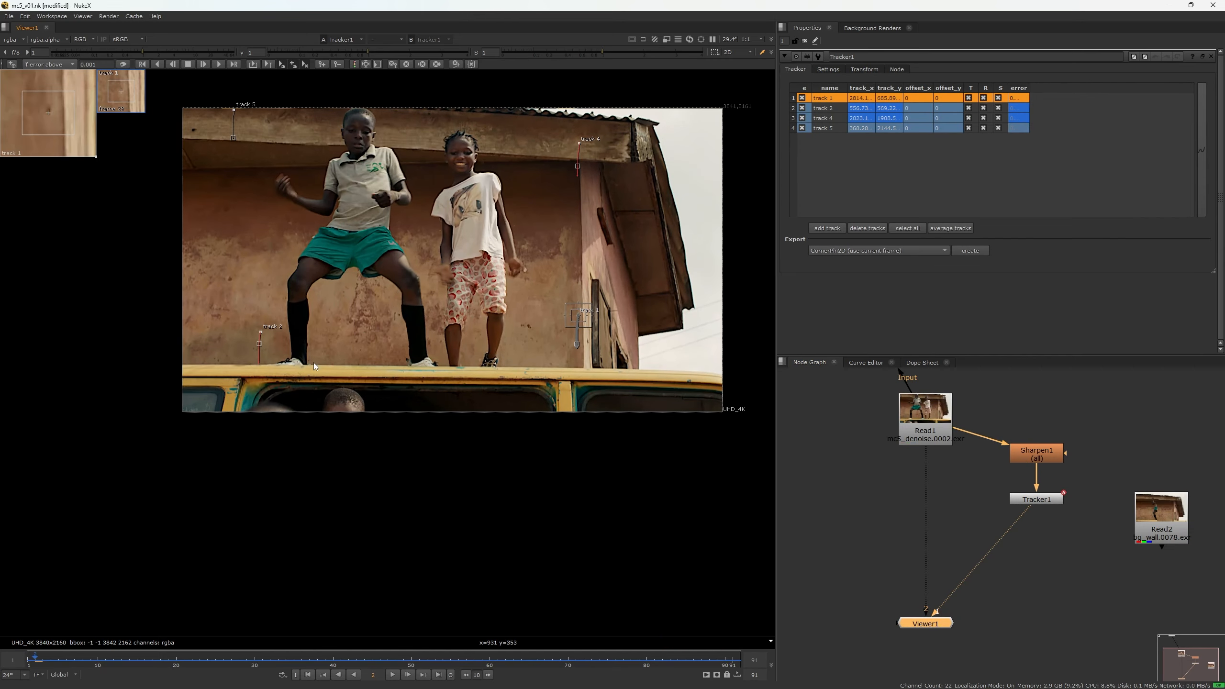
{"action": "key", "text": "Right"}
{"action": "key", "text": "Right"}
{"action": "key", "text": "Right"}
{"action": "key", "text": "Right"}
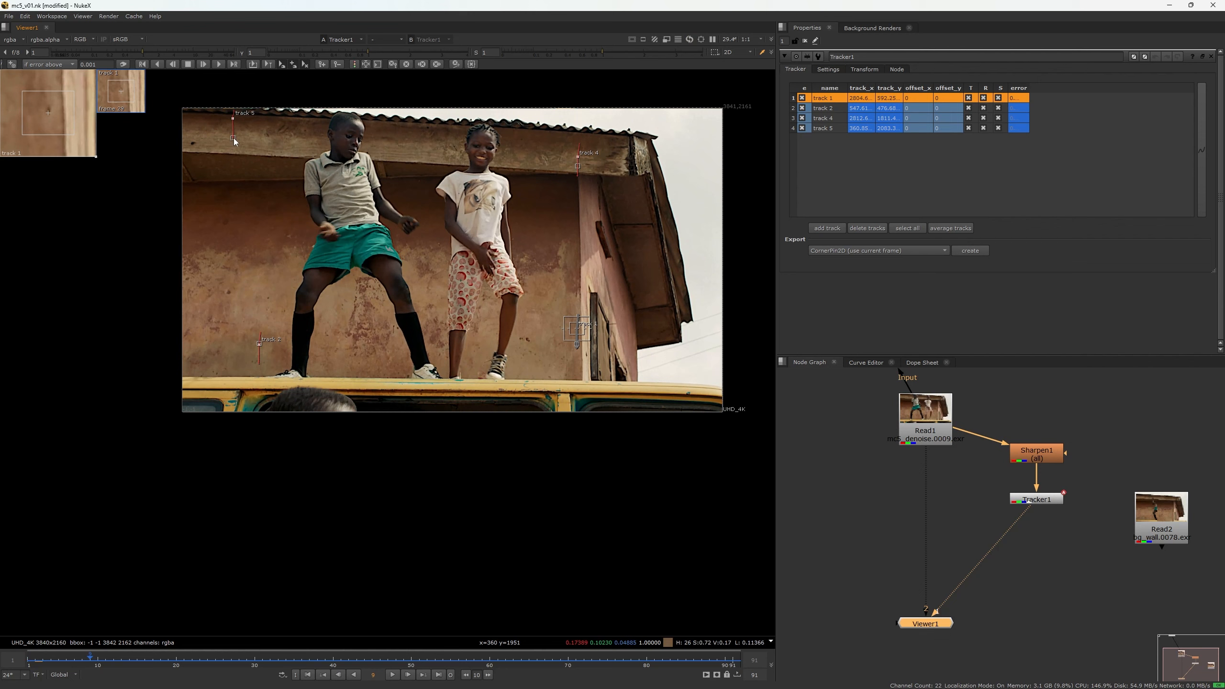
{"action": "key", "text": "Left"}
{"action": "key", "text": "Left"}
{"action": "key", "text": "Left"}
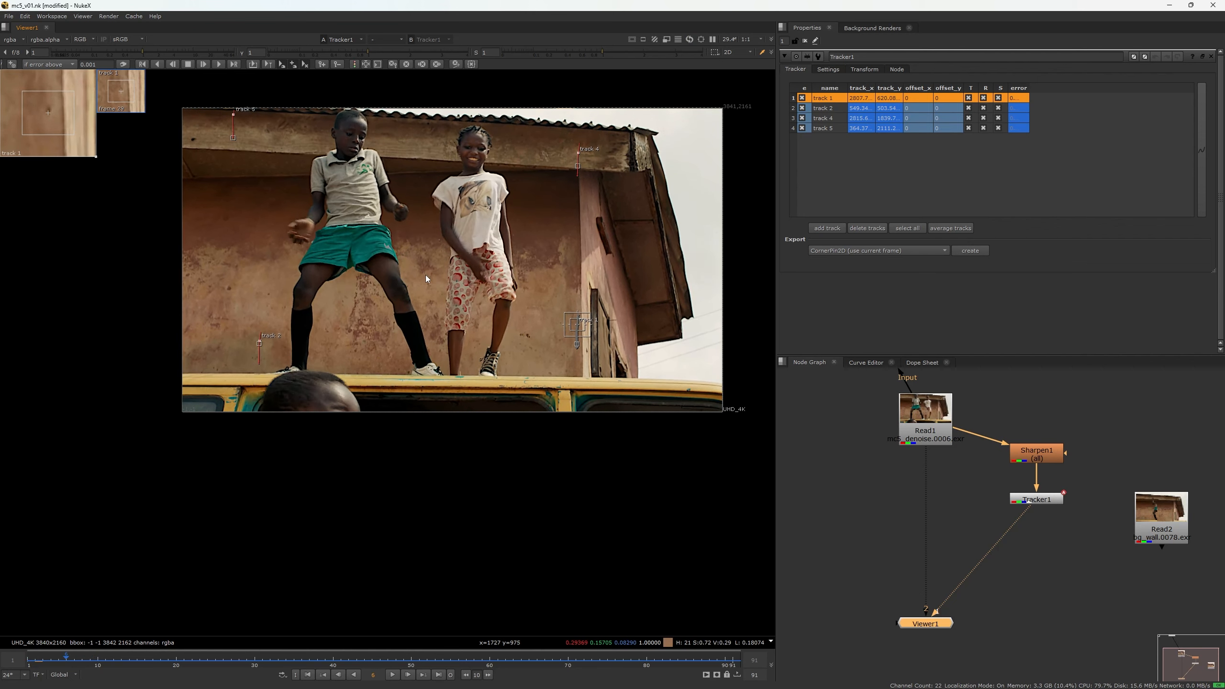
{"action": "key", "text": "Right"}
{"action": "key", "text": "Left"}
{"action": "key", "text": "Left"}
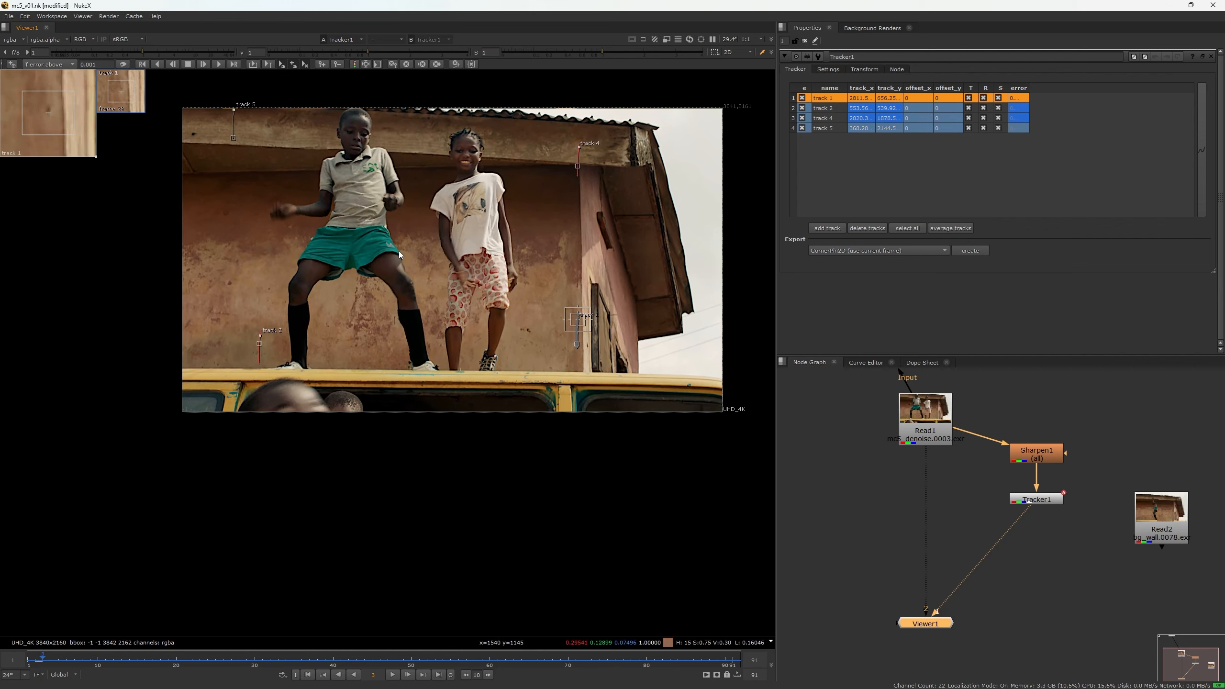
{"action": "left_click_drag", "start_coordinate": [399, 253], "coordinate": [398, 282]}
{"action": "key", "text": "Right"}
{"action": "key", "text": "Right"}
{"action": "key", "text": "Right"}
{"action": "key", "text": "Right"}
{"action": "key", "text": "Right"}
{"action": "key", "text": "Right"}
{"action": "left_click_drag", "start_coordinate": [227, 188], "coordinate": [232, 254]}
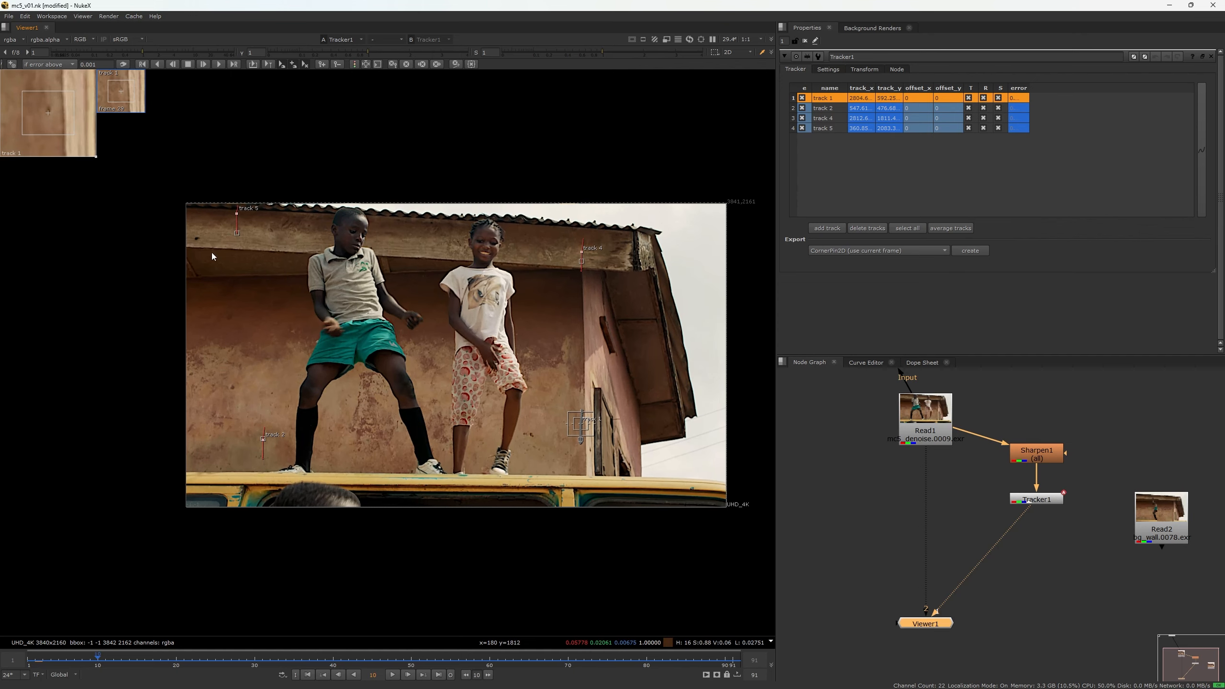
{"action": "key", "text": "Right"}
{"action": "key", "text": "Right"}
{"action": "key", "text": "Right"}
{"action": "scroll", "coordinate": [237, 233], "scroll_direction": "up", "scroll_amount": 2}
{"action": "key", "text": "Left"}
{"action": "key", "text": "Left"}
{"action": "key", "text": "Left"}
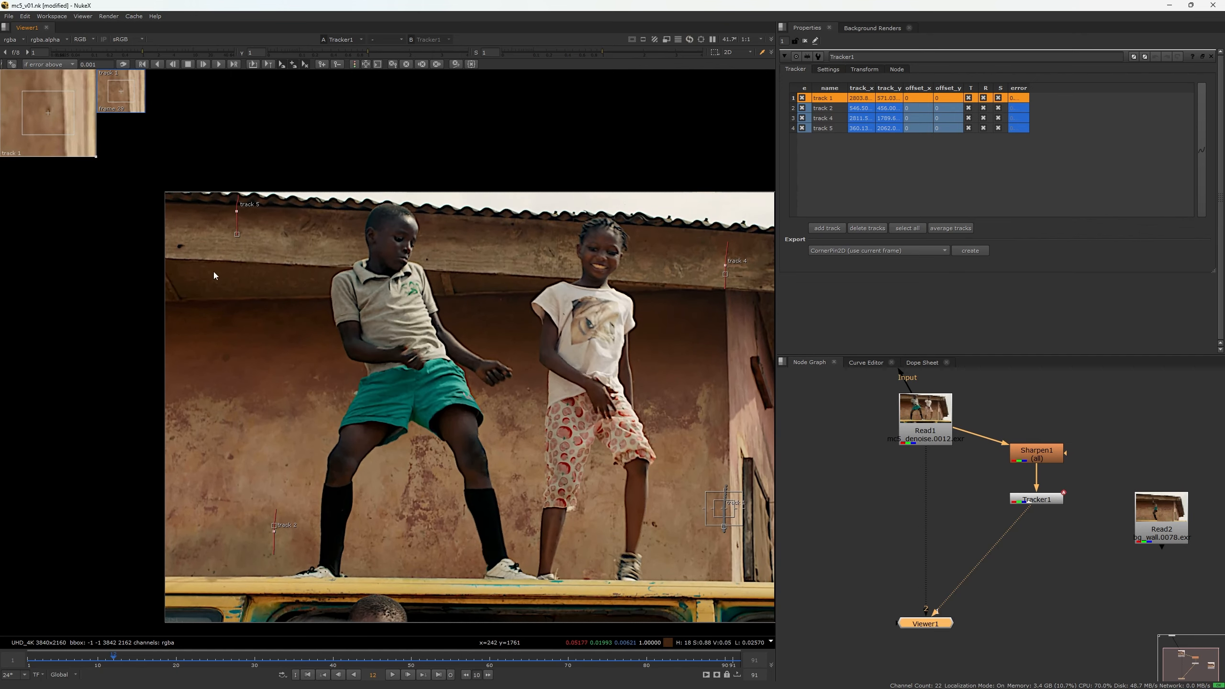
Delete track 5 at the corrugated roof edge from Tracker1.
{"action": "scroll", "coordinate": [242, 207], "scroll_direction": "up", "scroll_amount": 4}
{"action": "left_click", "coordinate": [241, 187]}
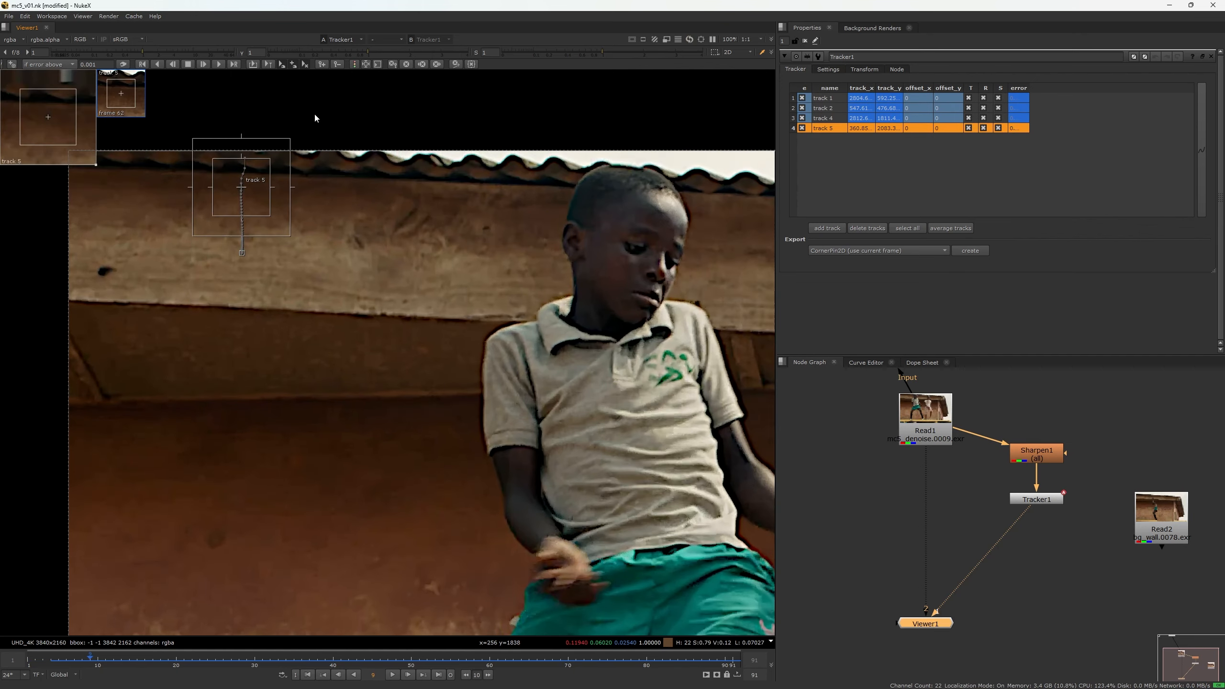
{"action": "scroll", "coordinate": [314, 115], "scroll_direction": "down", "scroll_amount": 4}
{"action": "key", "text": "Delete"}
Step through the early frames to look for a replacement tracking feature on the wooden beam.
{"action": "left_click_drag", "start_coordinate": [378, 322], "coordinate": [197, 323]}
{"action": "key", "text": "Right"}
{"action": "key", "text": "Right"}
{"action": "key", "text": "Right"}
{"action": "key", "text": "Right"}
{"action": "key", "text": "Right"}
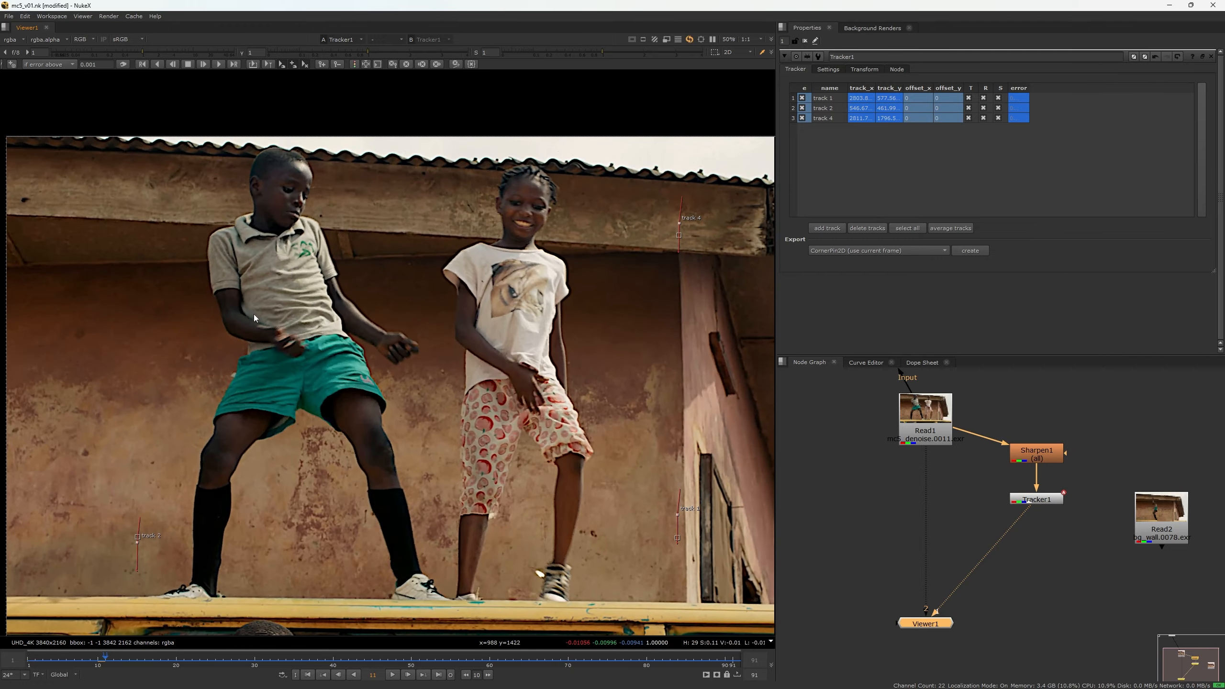
{"action": "key", "text": "Right"}
{"action": "key", "text": "Right"}
{"action": "key", "text": "Left"}
{"action": "key", "text": "Left"}
{"action": "key", "text": "Left"}
{"action": "left_click_drag", "start_coordinate": [422, 378], "coordinate": [359, 350]}
{"action": "key", "text": "Left"}
{"action": "scroll", "coordinate": [576, 339], "scroll_direction": "down", "scroll_amount": 2}
{"action": "key", "text": "Left"}
{"action": "key", "text": "Left"}
{"action": "key", "text": "Left"}
{"action": "scroll", "coordinate": [234, 272], "scroll_direction": "up", "scroll_amount": 3}
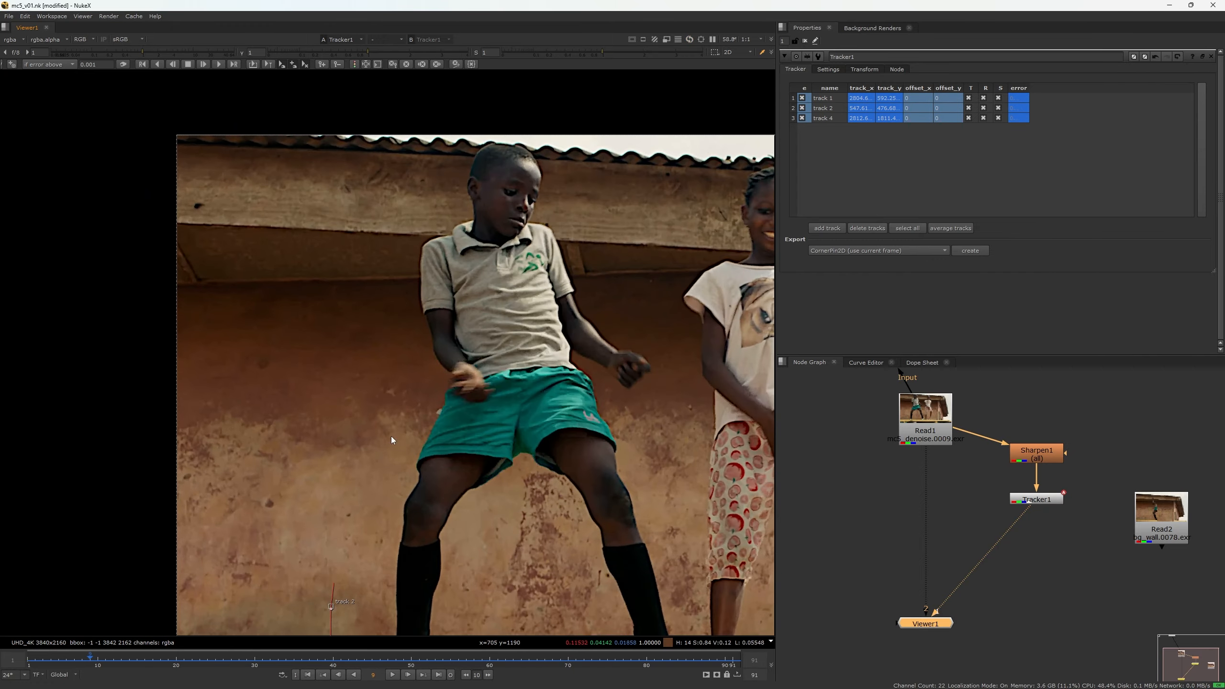
At frame 31, place a new track on the dark knot in the wooden beam and track it backward to frame 1.
{"action": "left_click_drag", "start_coordinate": [322, 654], "coordinate": [260, 636]}
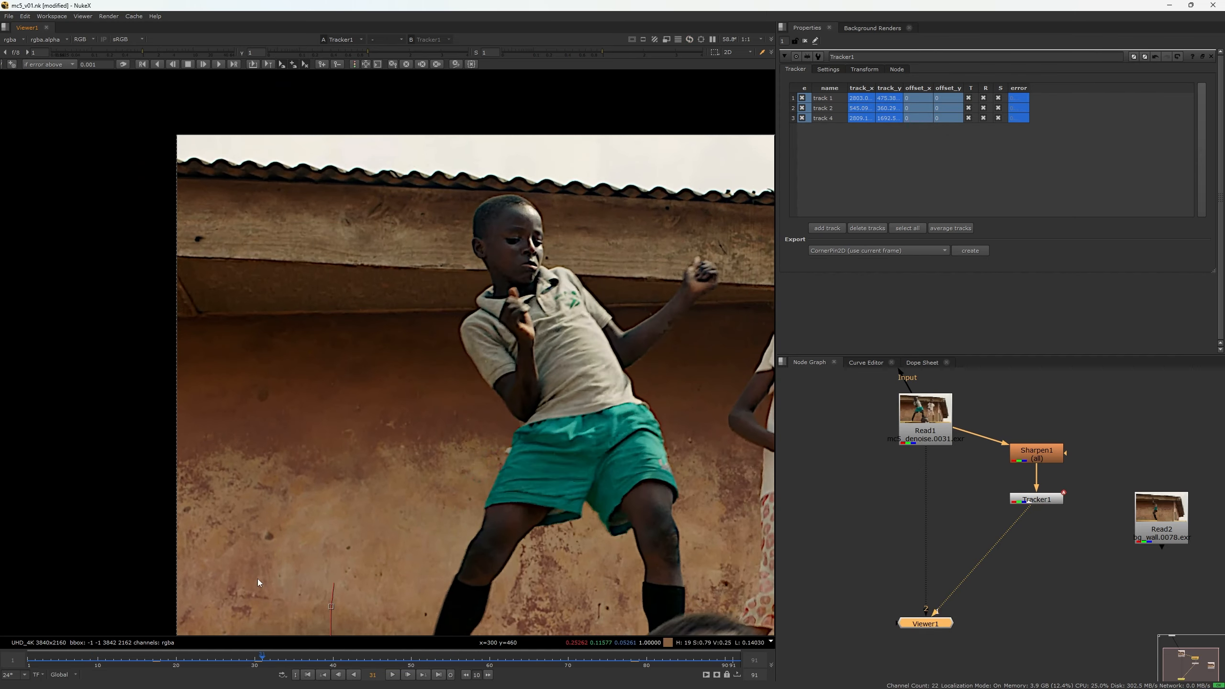
{"action": "scroll", "coordinate": [219, 129], "scroll_direction": "up", "scroll_amount": 4}
{"action": "scroll", "coordinate": [172, 321], "scroll_direction": "up", "scroll_amount": 3}
{"action": "left_click_drag", "start_coordinate": [174, 439], "coordinate": [285, 350]}
{"action": "left_click", "coordinate": [176, 405]}
{"action": "scroll", "coordinate": [176, 404], "scroll_direction": "up", "scroll_amount": 2}
{"action": "left_click", "coordinate": [157, 64]}
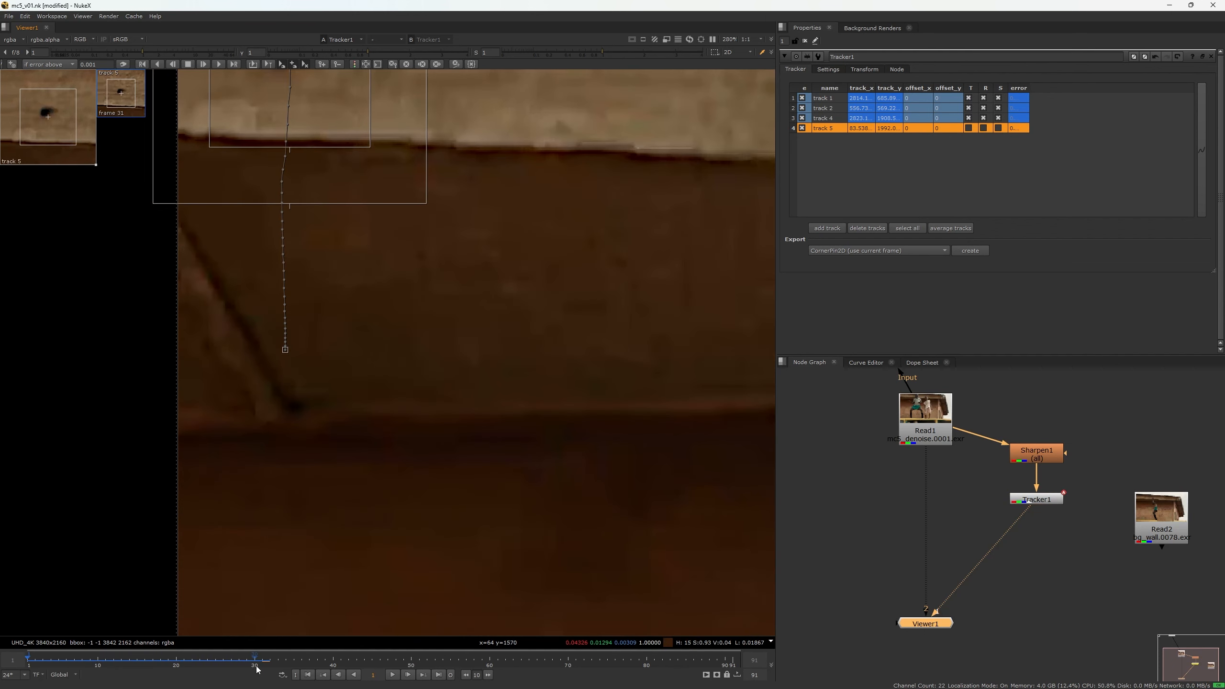
Track the beam knot forward from frame 31 to 91, and enable translate, rotate and scale for that track.
{"action": "left_click", "coordinate": [260, 667]}
{"action": "scroll", "coordinate": [320, 331], "scroll_direction": "down", "scroll_amount": 3}
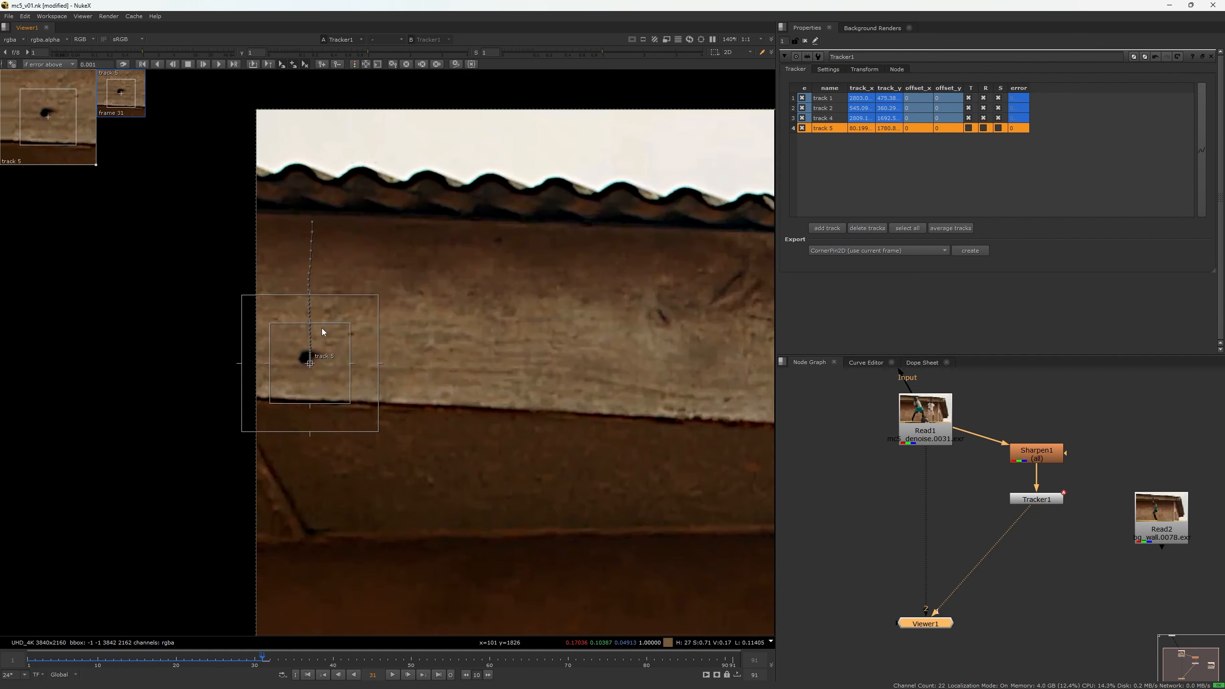
{"action": "left_click", "coordinate": [205, 63]}
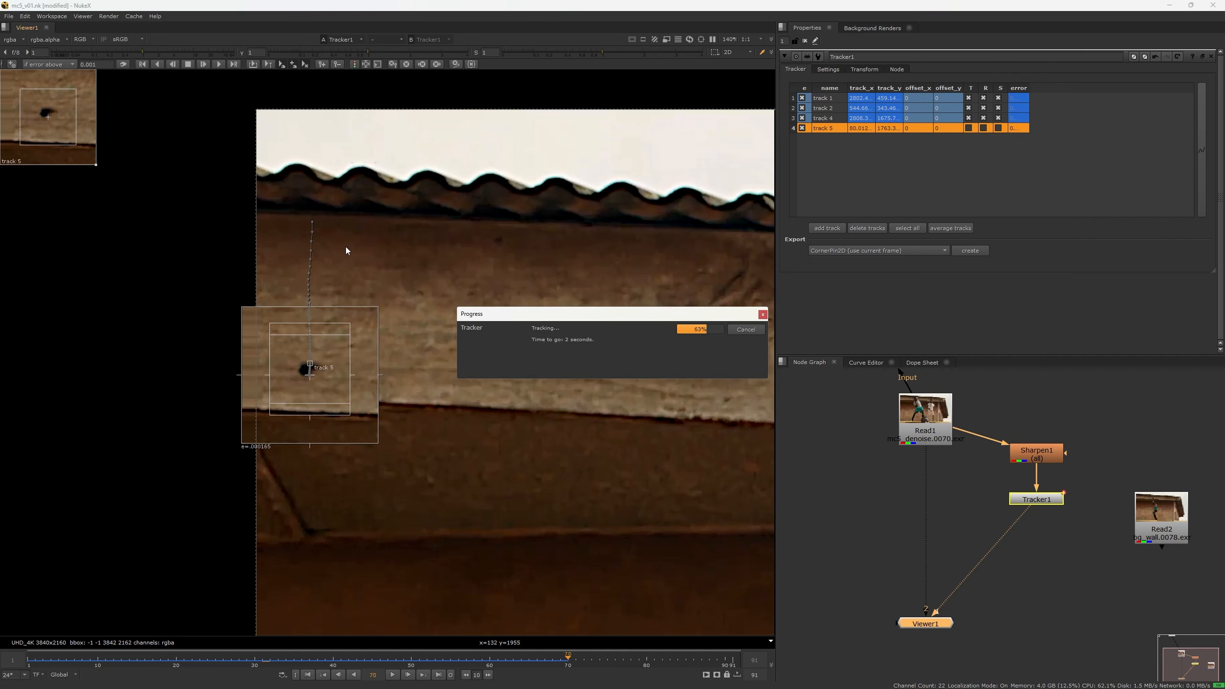
{"action": "scroll", "coordinate": [371, 285], "scroll_direction": "down", "scroll_amount": 5}
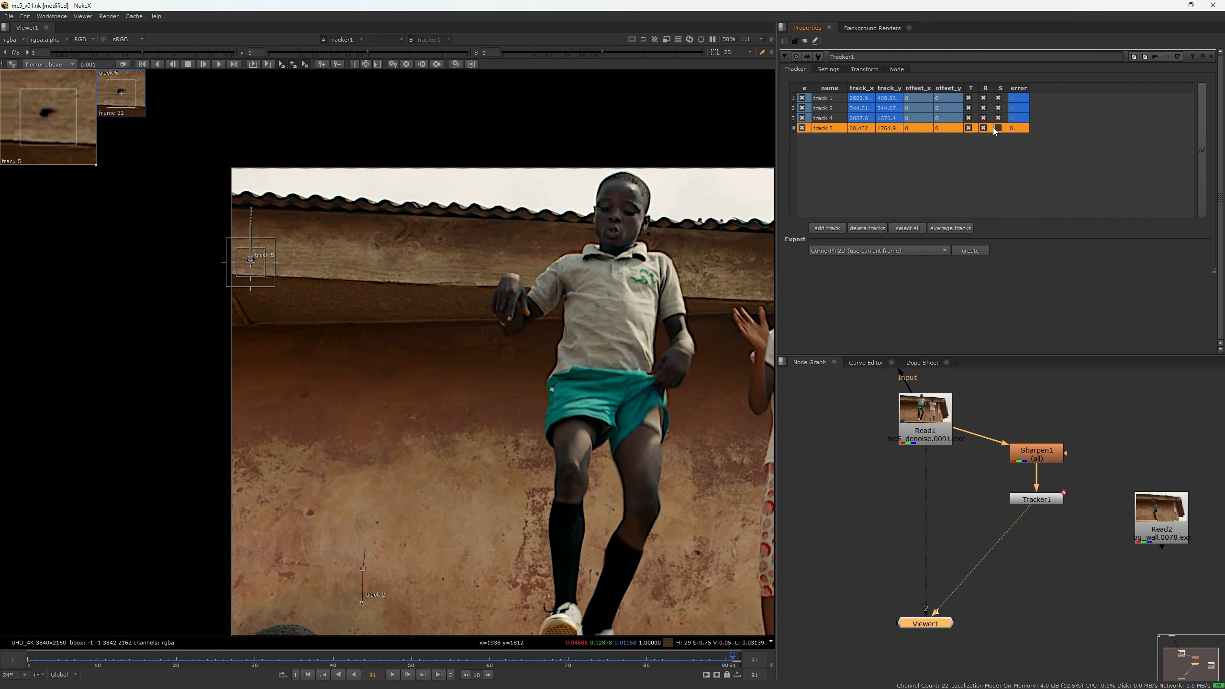
{"action": "scroll", "coordinate": [1040, 413], "scroll_direction": "down", "scroll_amount": 1}
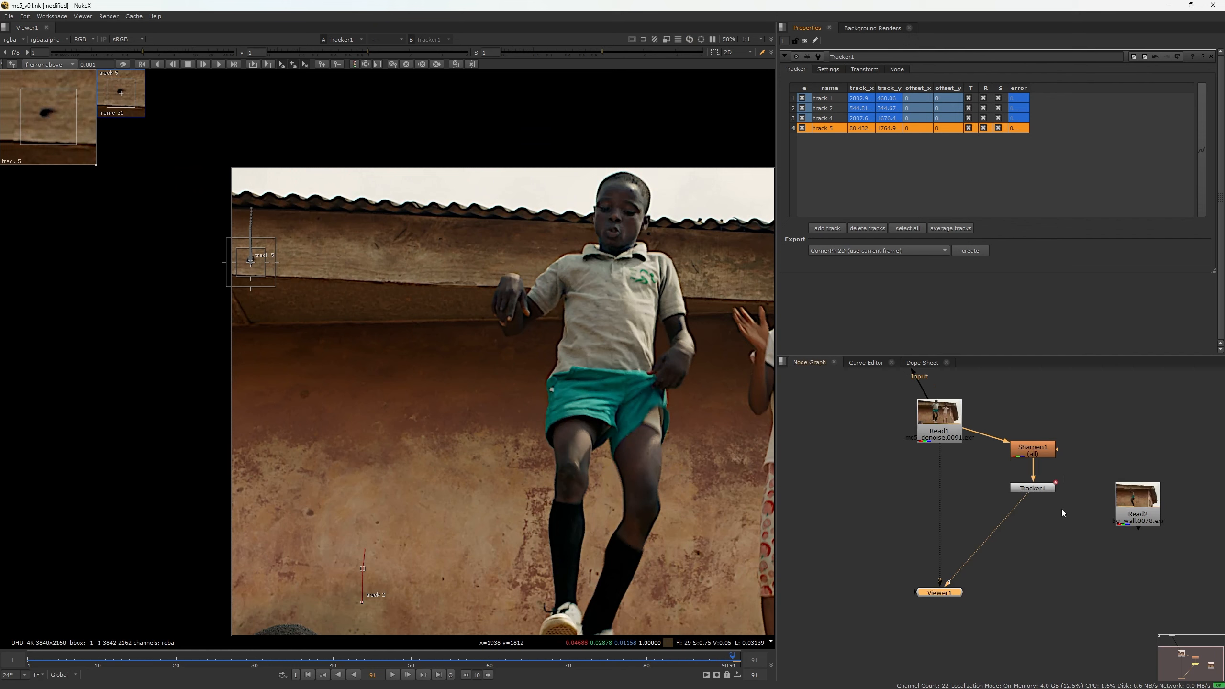
{"action": "left_click_drag", "start_coordinate": [1074, 482], "coordinate": [1001, 519]}
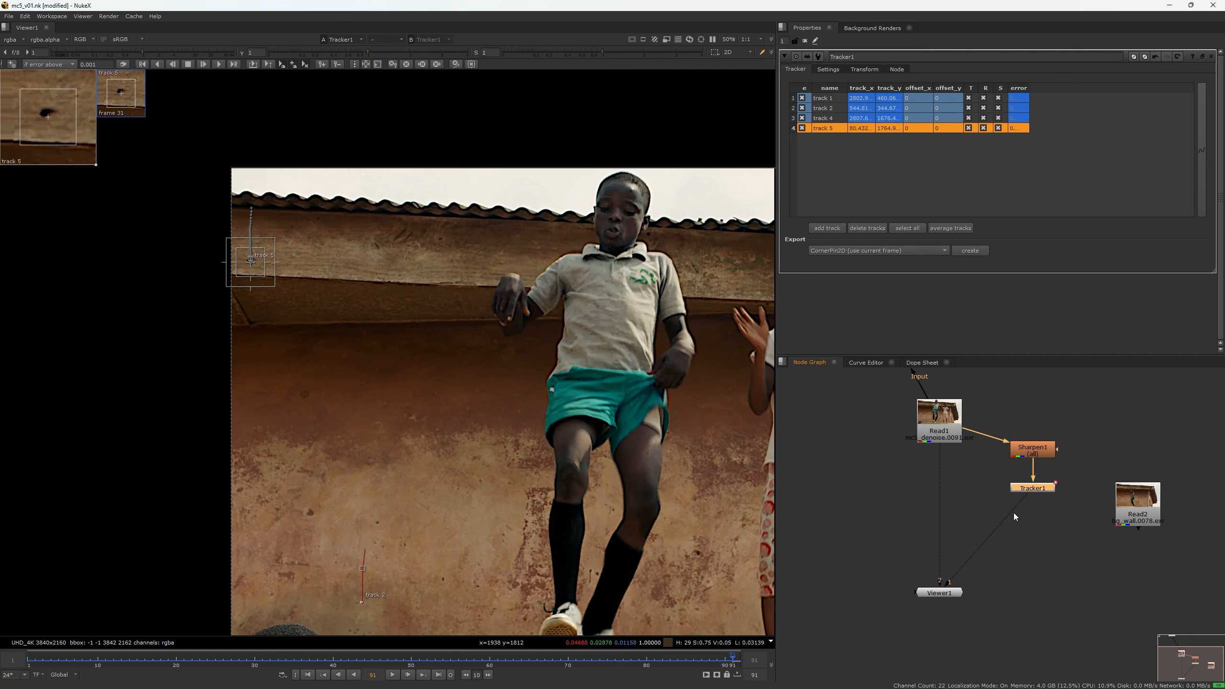
{"action": "mouse_move", "coordinate": [821, 680]}
{"action": "left_click", "coordinate": [753, 678]}
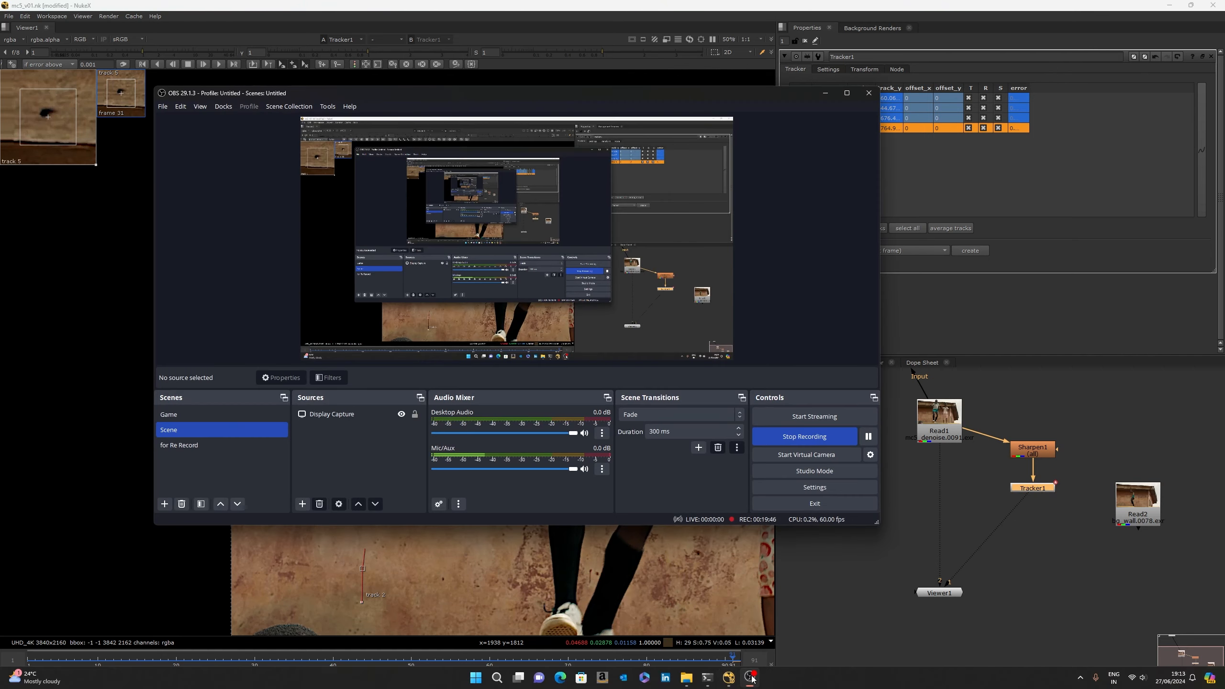
{"action": "left_click", "coordinate": [753, 678]}
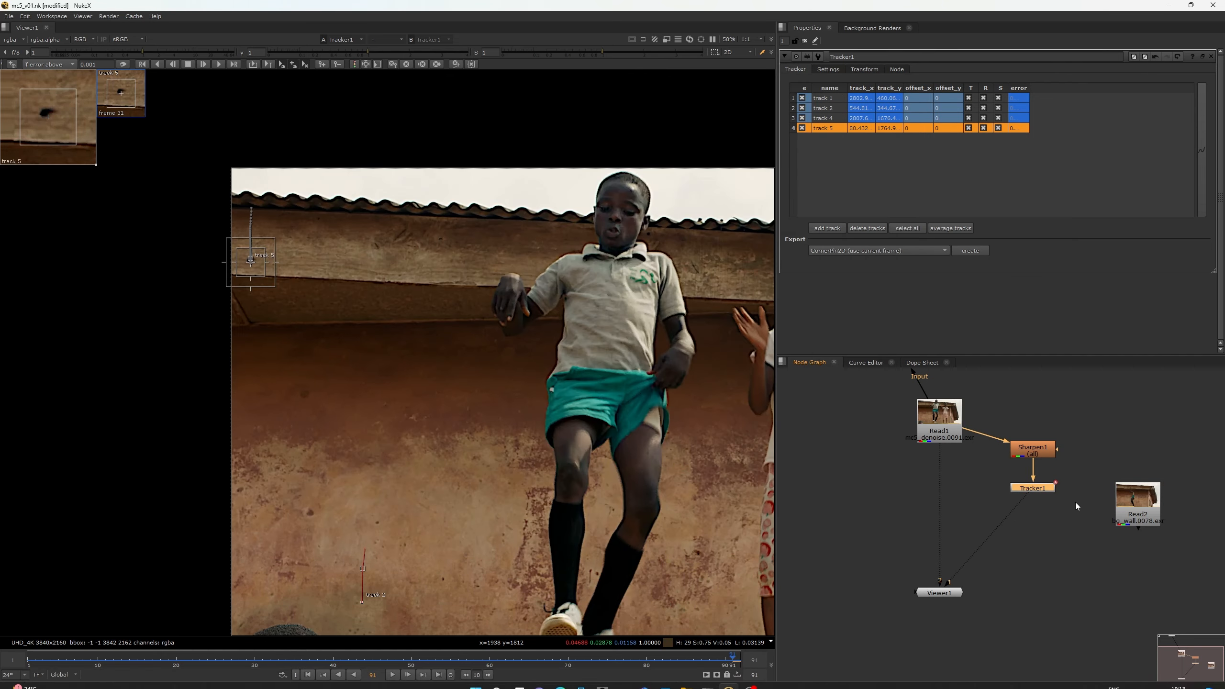
{"action": "left_click", "coordinate": [1072, 508]}
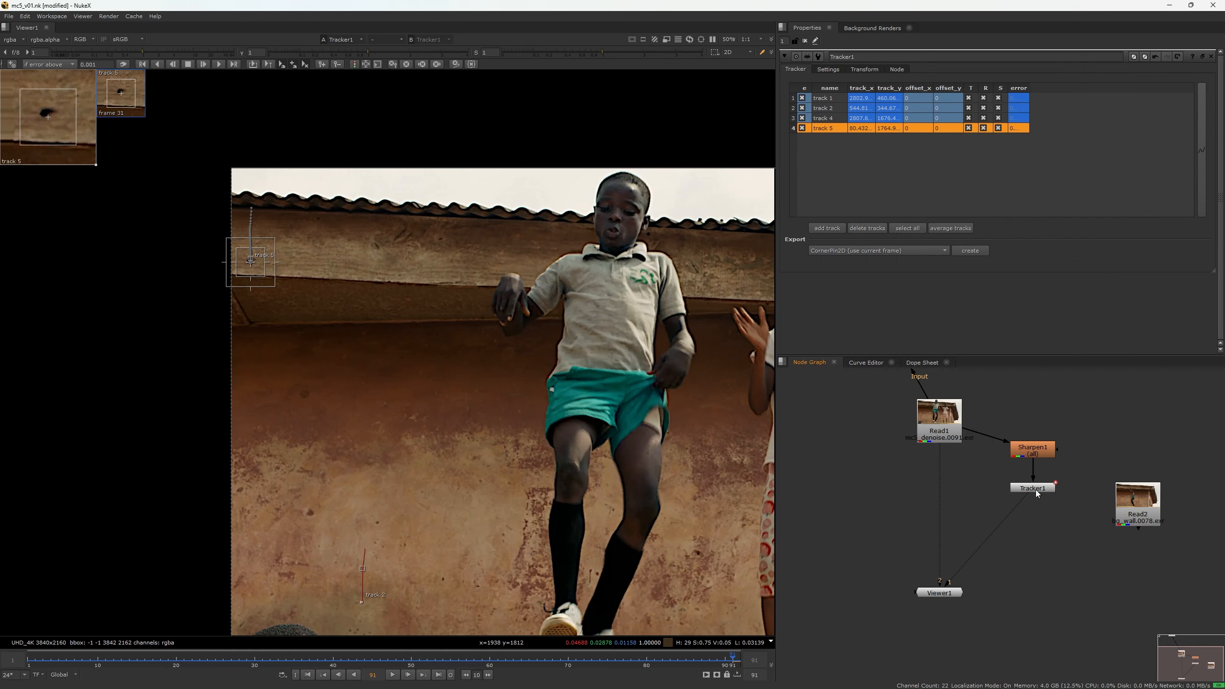
Set Tracker1's transform reference frame to the current frame, 91.
{"action": "left_click", "coordinate": [1035, 489]}
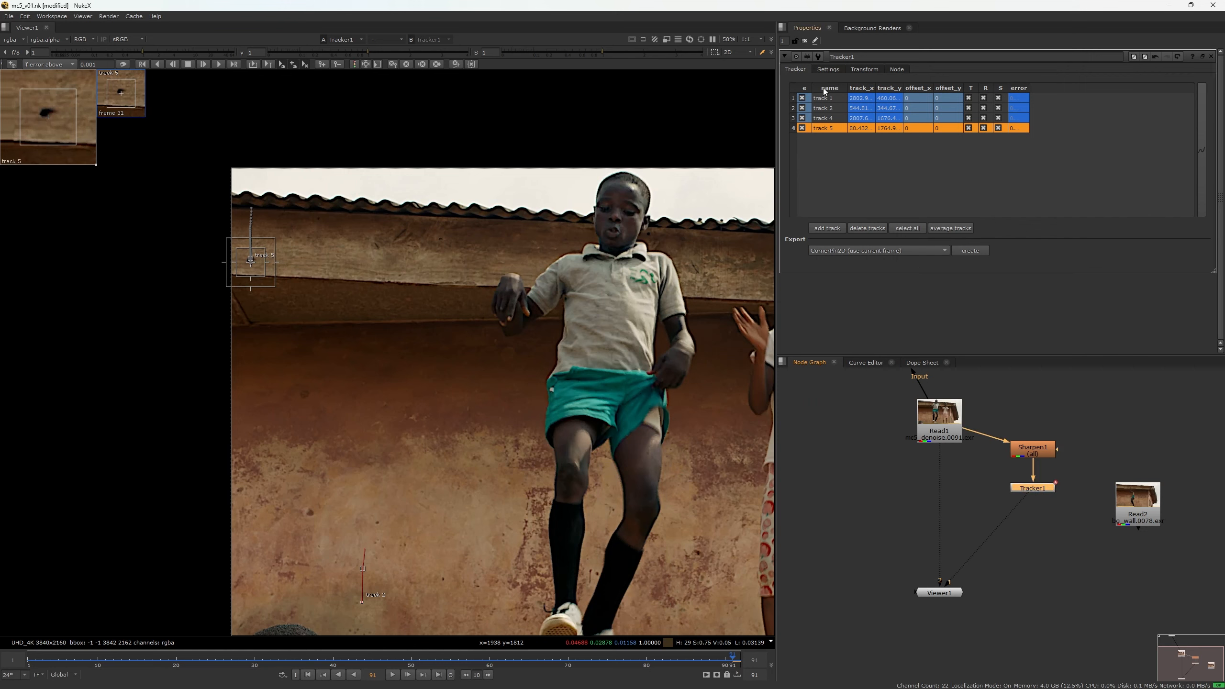
{"action": "left_click", "coordinate": [864, 70]}
{"action": "scroll", "coordinate": [1100, 492], "scroll_direction": "up", "scroll_amount": 4}
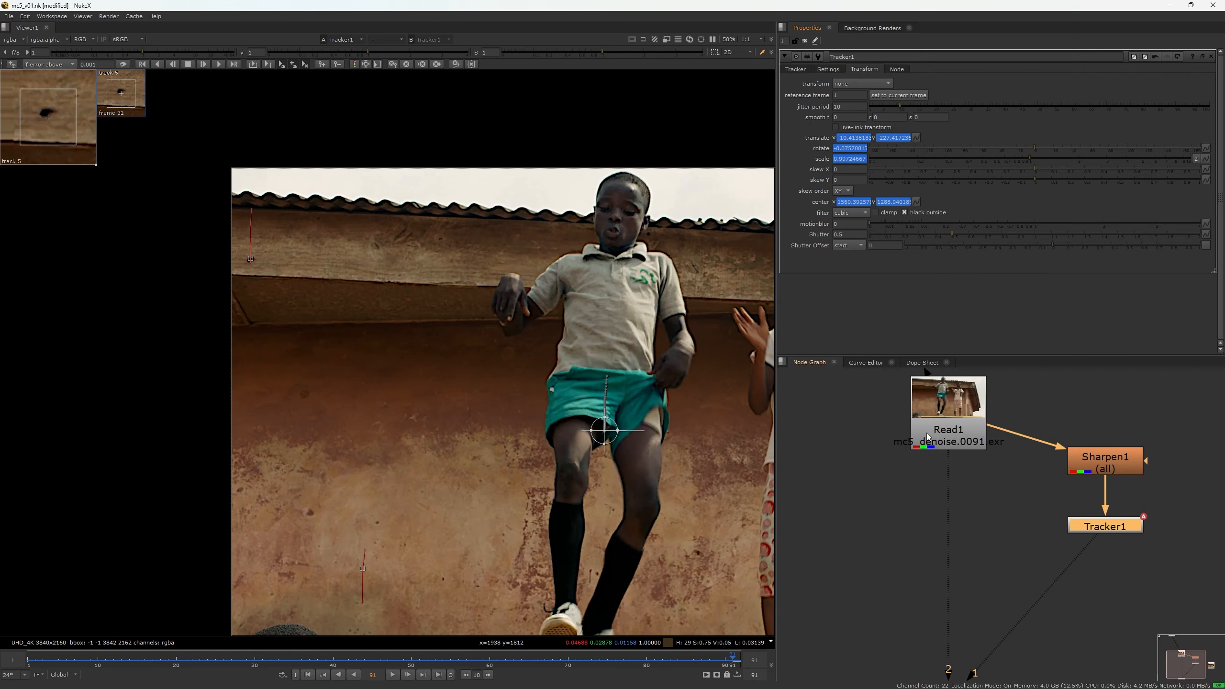
{"action": "left_click", "coordinate": [1177, 540]}
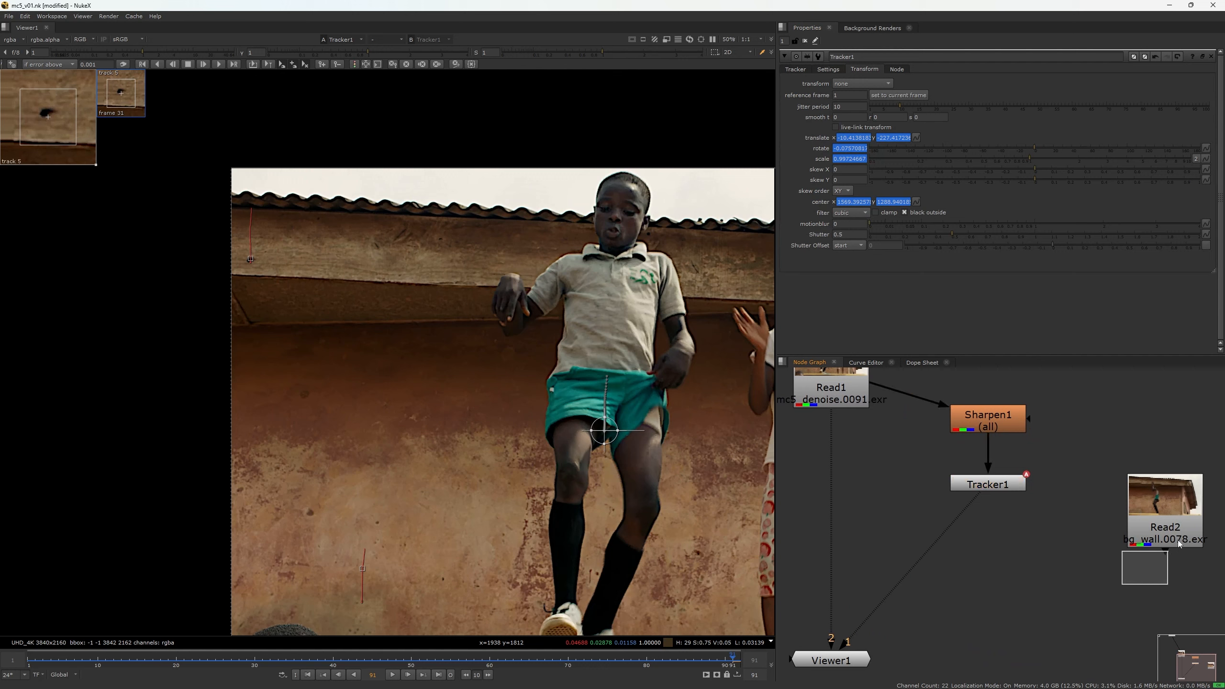
{"action": "left_click", "coordinate": [881, 96]}
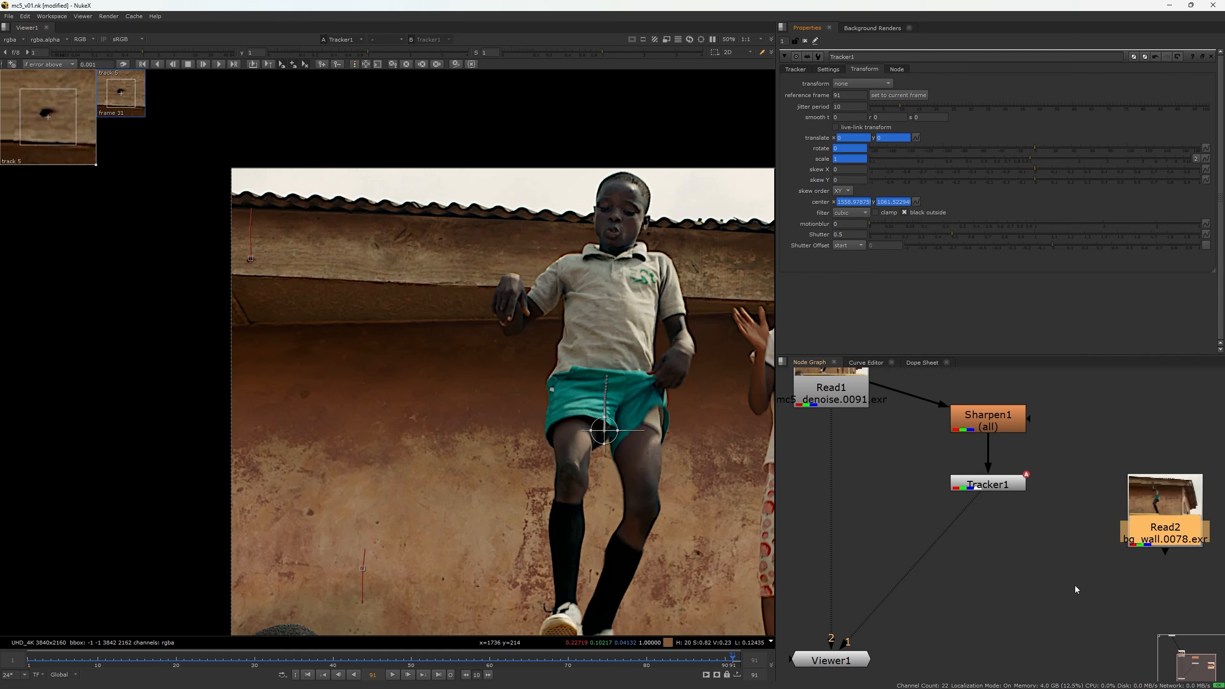
Step the sequence back to frame 78, the frame of the clean wall plate.
{"action": "left_click_drag", "start_coordinate": [1082, 582], "coordinate": [1019, 568]}
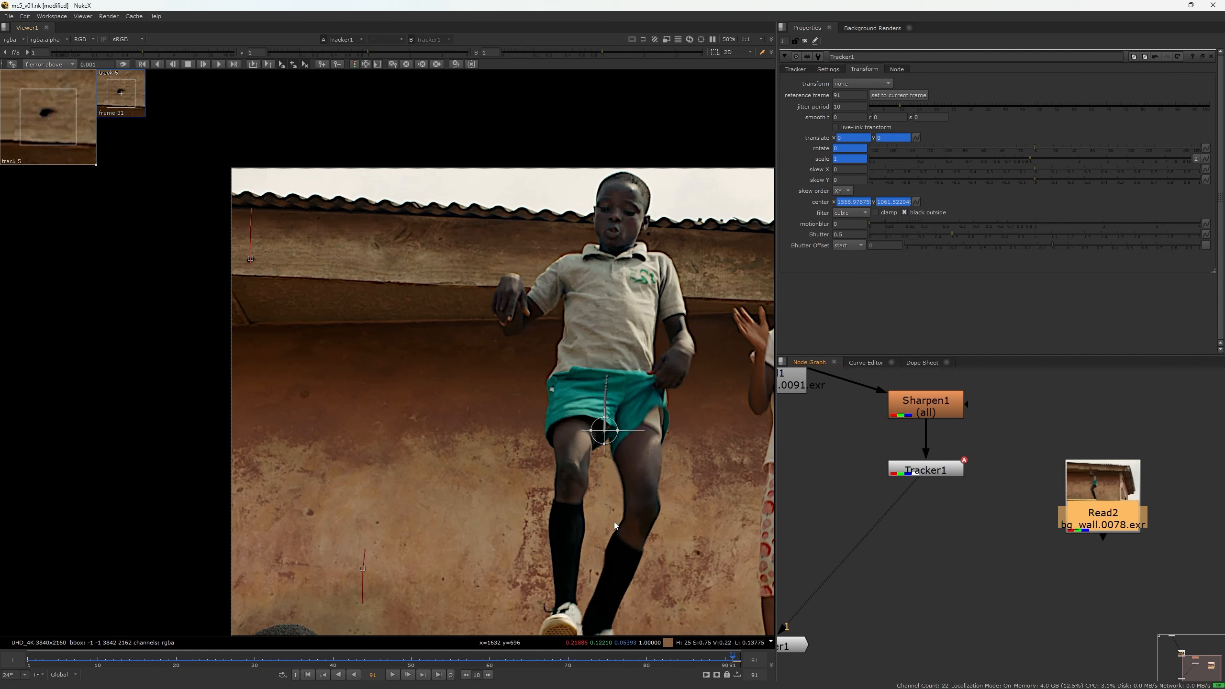
{"action": "left_click_drag", "start_coordinate": [539, 524], "coordinate": [543, 488]}
{"action": "key", "text": "Left"}
{"action": "key", "text": "Left"}
{"action": "key", "text": "Left"}
{"action": "key", "text": "Left"}
{"action": "key", "text": "Left"}
{"action": "key", "text": "Left"}
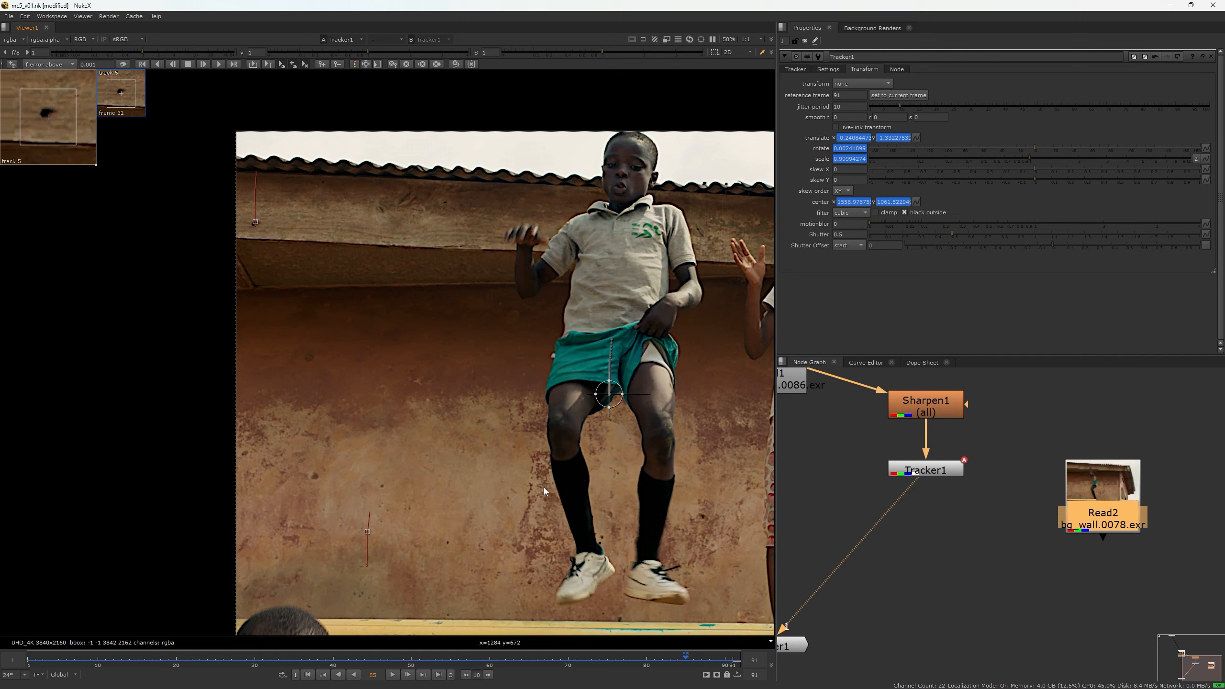
{"action": "key", "text": "Left"}
{"action": "key", "text": "Left"}
{"action": "key", "text": "Left"}
{"action": "key", "text": "Left"}
{"action": "key", "text": "Left"}
{"action": "key", "text": "Left"}
{"action": "key", "text": "Left"}
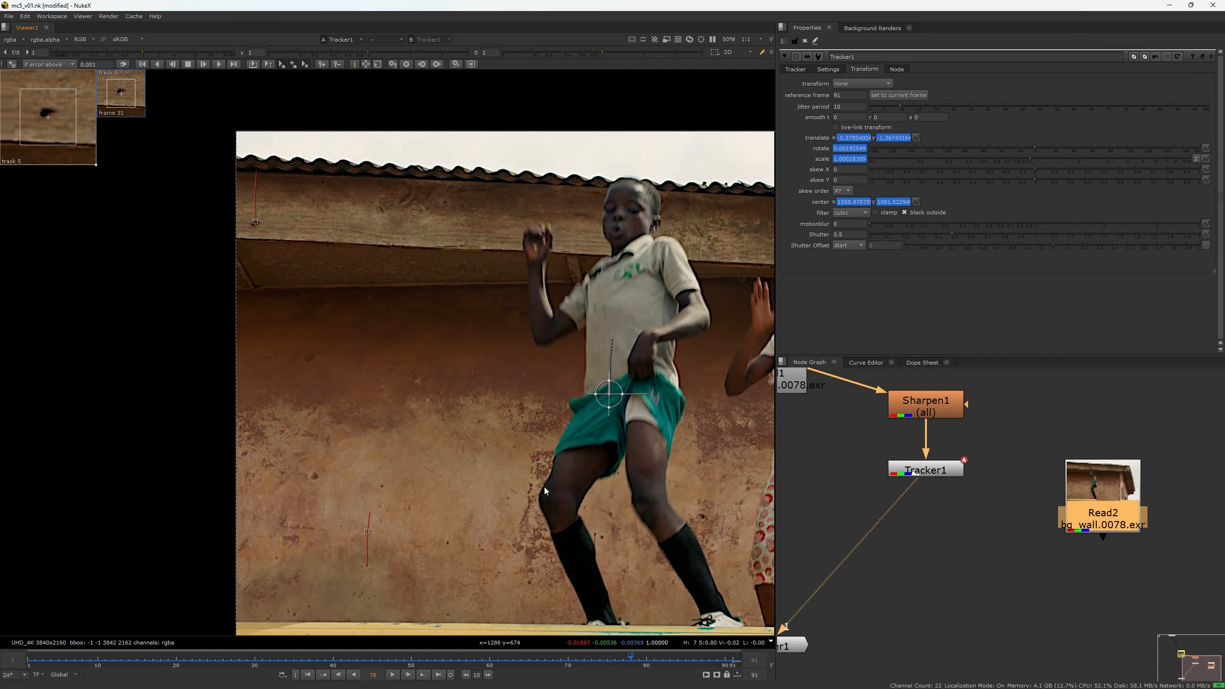
Display the bg_wall.0078 plate and set Tracker1's transform reference frame to the current frame, 78.
{"action": "key", "text": "1"}
{"action": "scroll", "coordinate": [1079, 506], "scroll_direction": "down", "scroll_amount": 4}
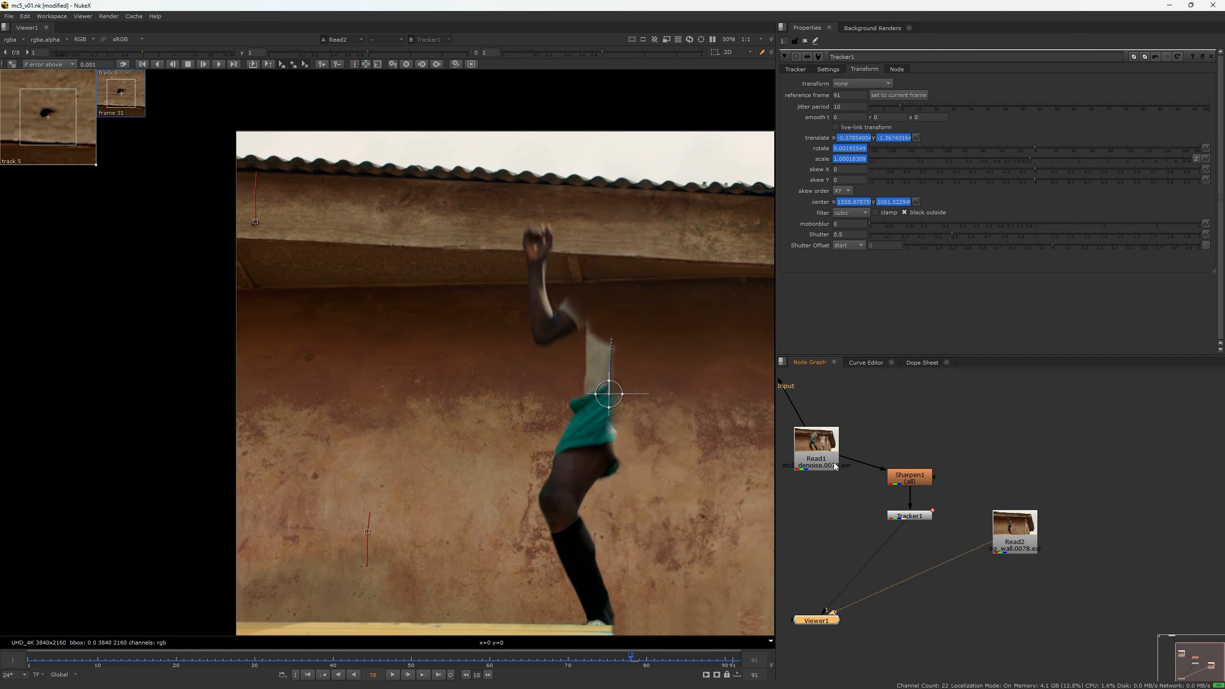
{"action": "key", "text": "1"}
{"action": "double_click", "coordinate": [1015, 529]}
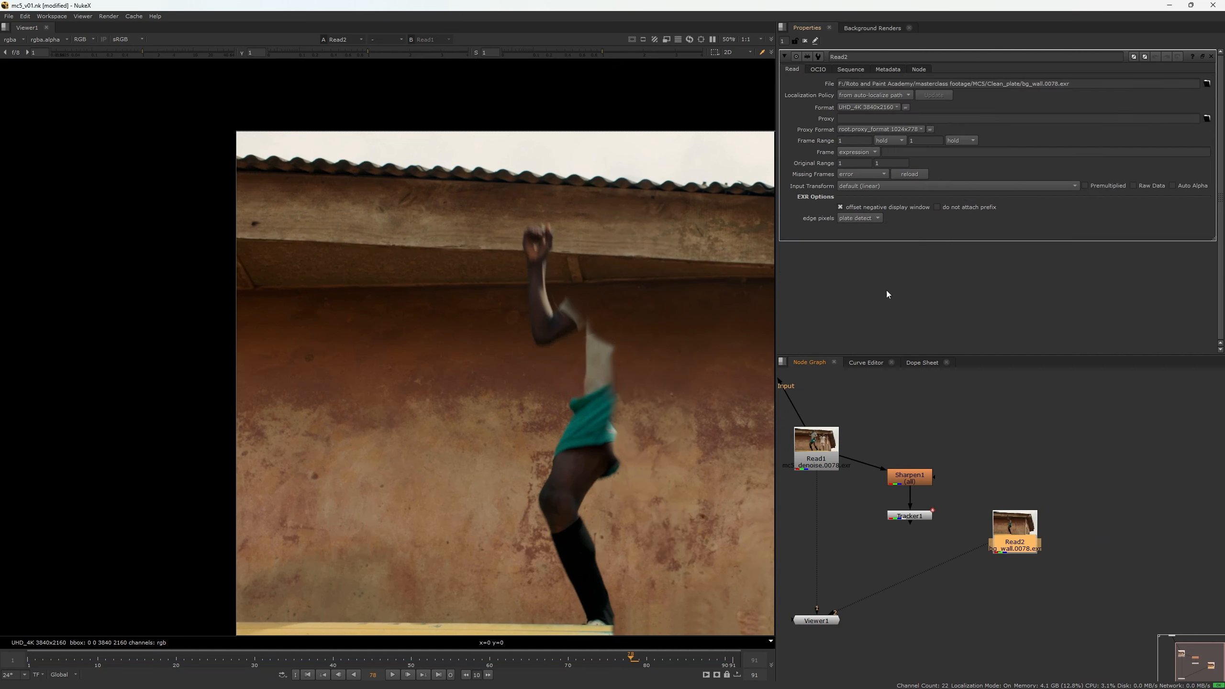
{"action": "double_click", "coordinate": [898, 515]}
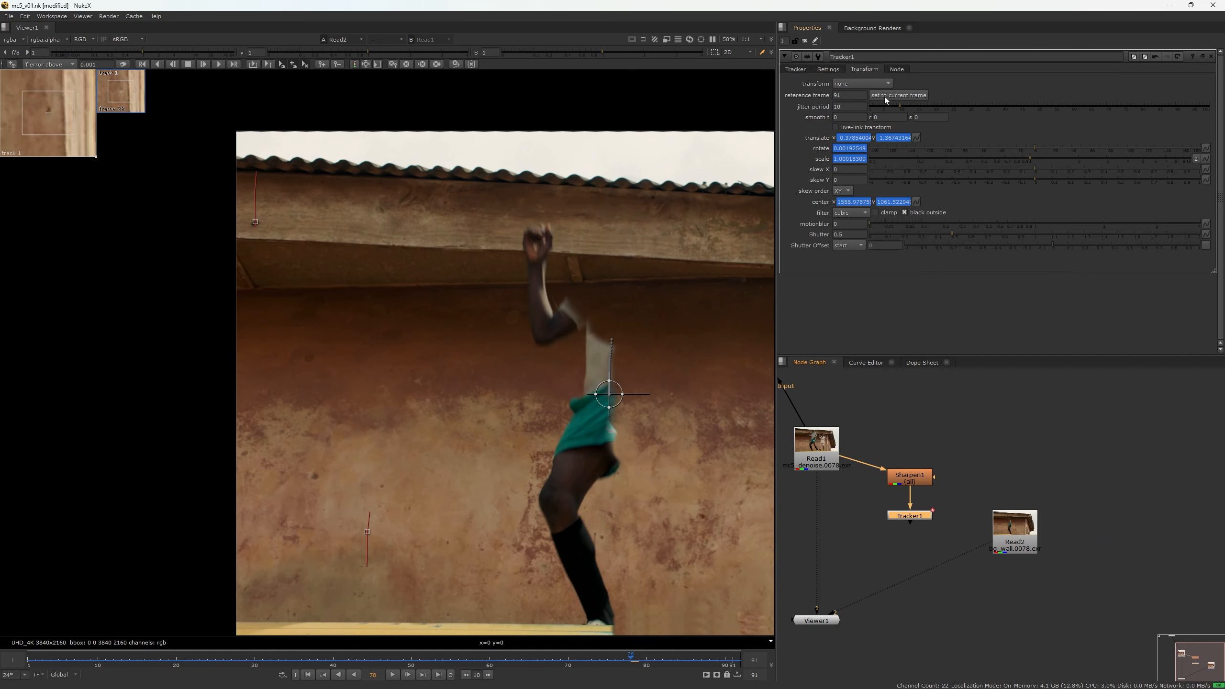
{"action": "left_click", "coordinate": [886, 97]}
Export all four tracks of Tracker1 as a CornerPin2D (use transform ref frame, baked).
{"action": "left_click", "coordinate": [796, 69]}
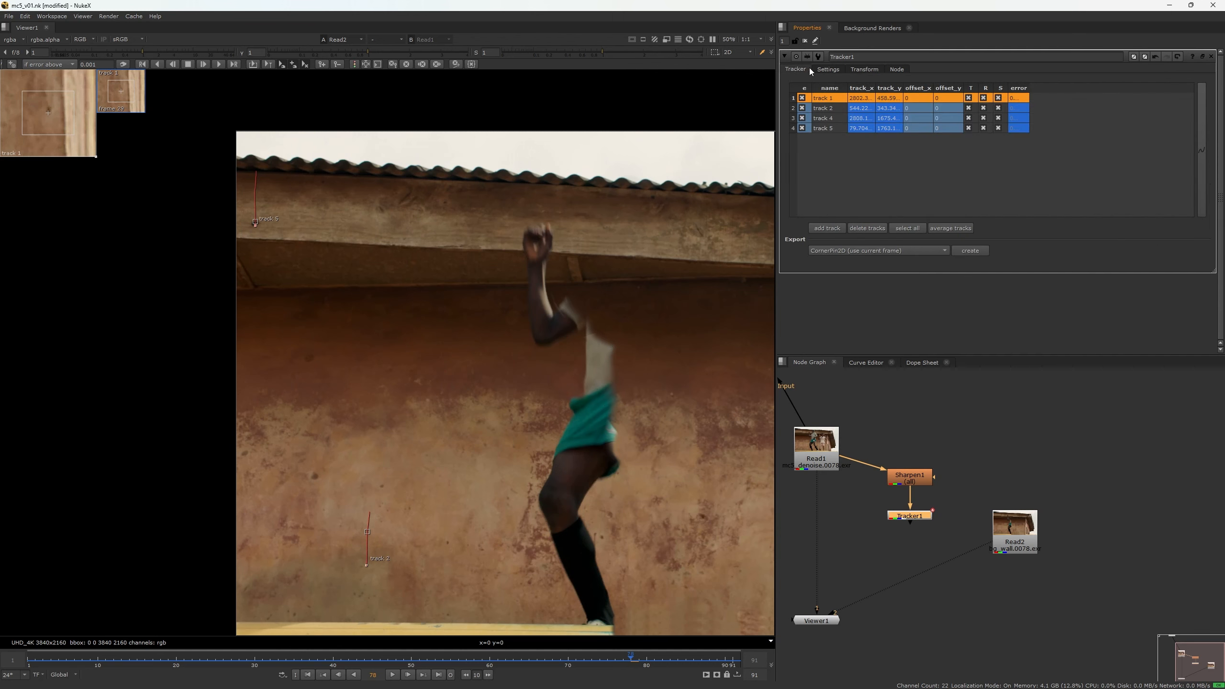
{"action": "left_click", "coordinate": [825, 126]}
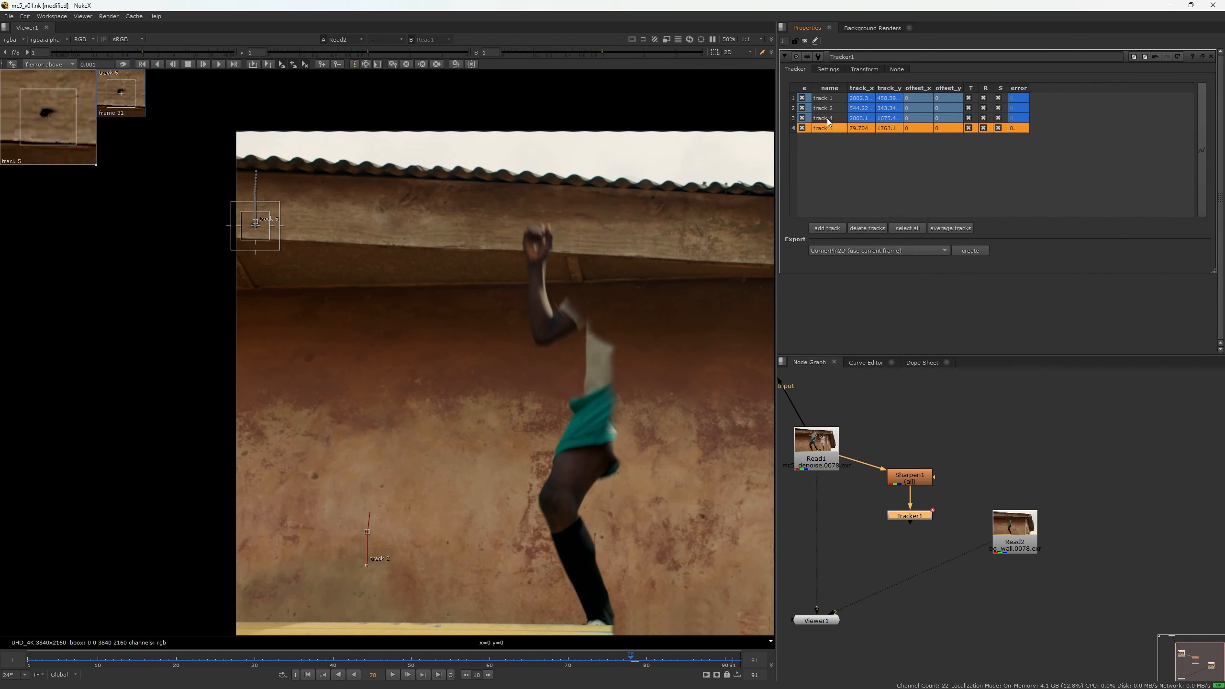
{"action": "left_click", "coordinate": [833, 95], "text": "shift"}
{"action": "left_click", "coordinate": [900, 250]}
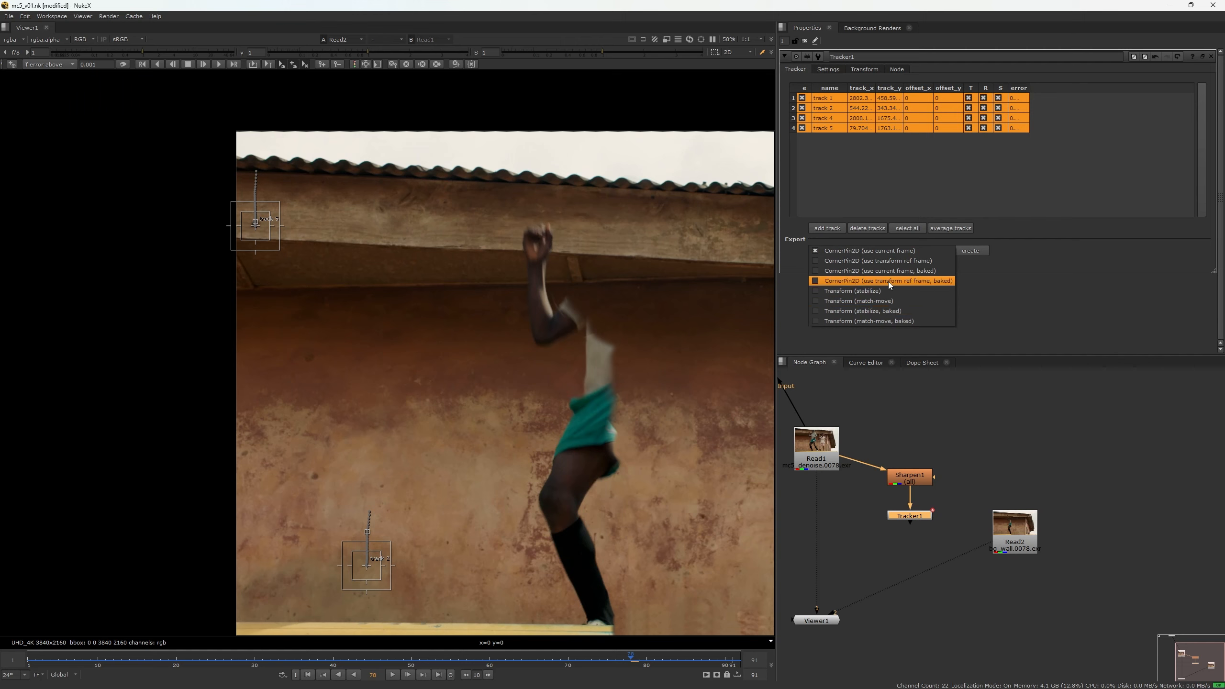
{"action": "left_click", "coordinate": [903, 281]}
{"action": "left_click", "coordinate": [969, 250]}
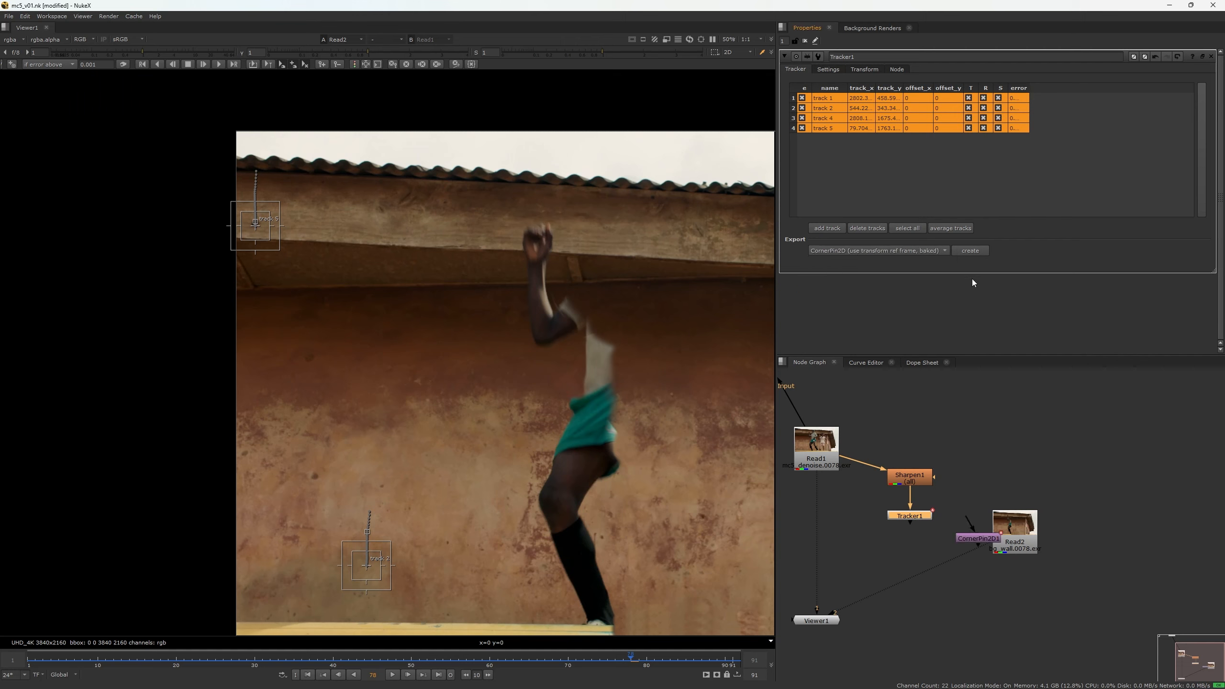
Spread out the node graph, moving the corner pin and Read2 clear of Read1, with both Read nodes connected to the viewer.
{"action": "left_click_drag", "start_coordinate": [979, 535], "coordinate": [969, 612]}
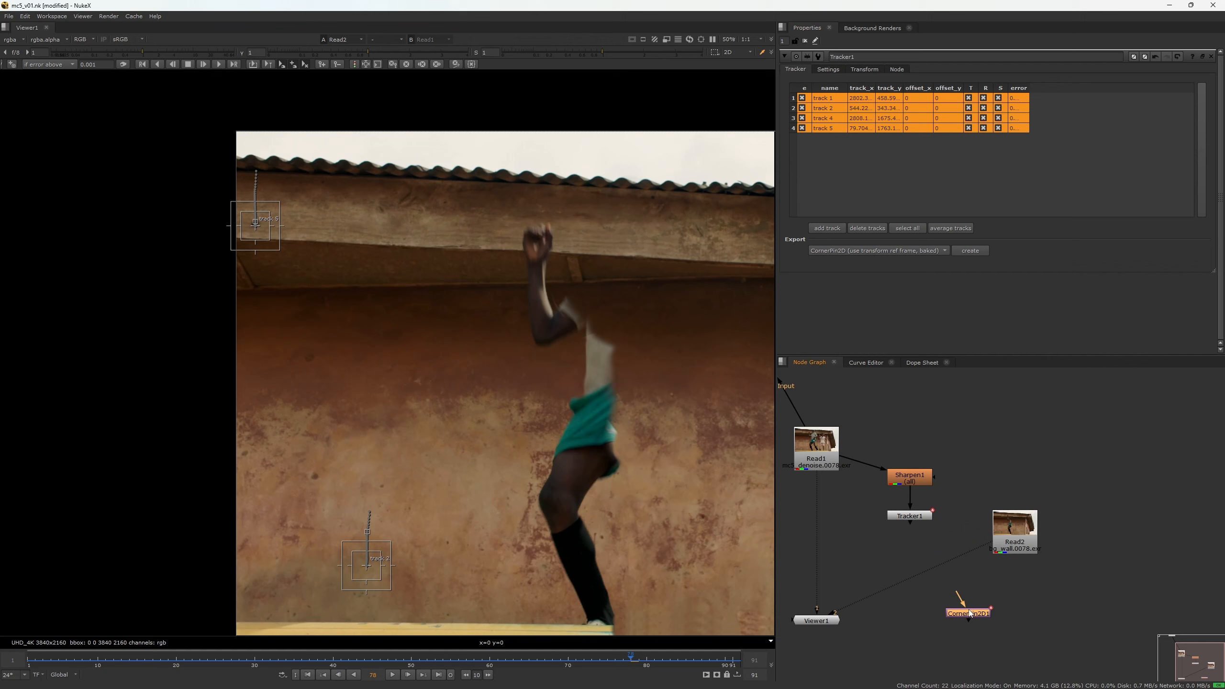
{"action": "left_click_drag", "start_coordinate": [994, 562], "coordinate": [857, 498]}
{"action": "scroll", "coordinate": [883, 502], "scroll_direction": "down", "scroll_amount": 3}
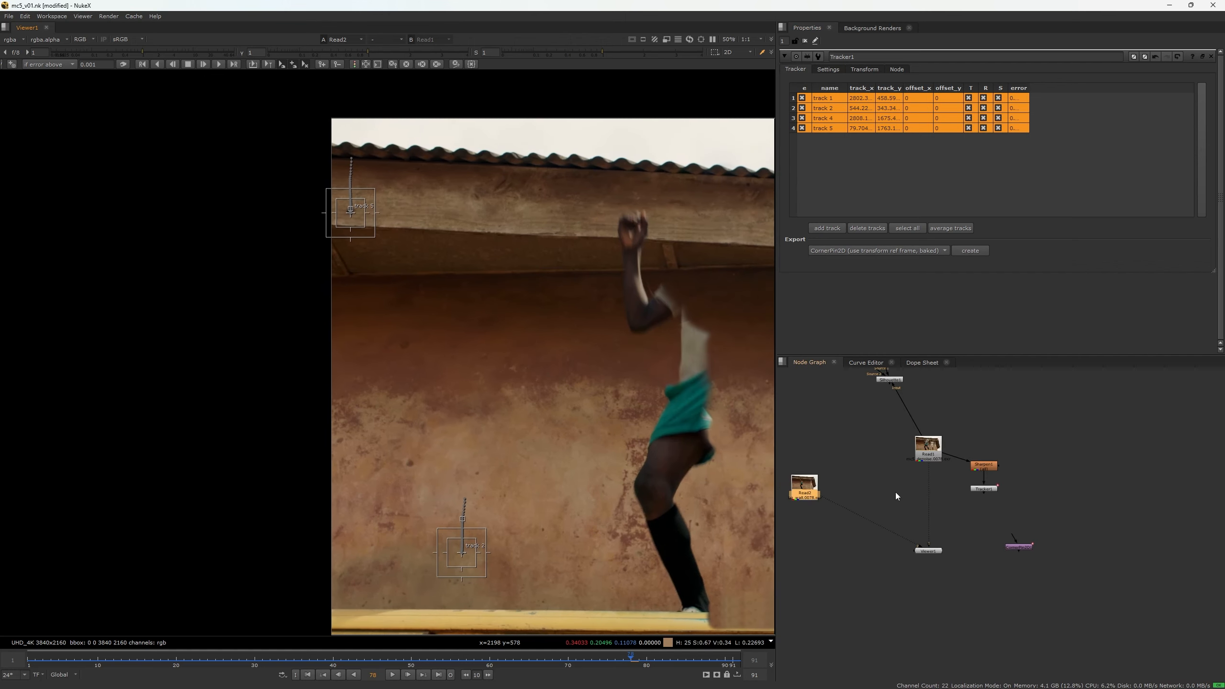
{"action": "left_click", "coordinate": [924, 453]}
{"action": "key", "text": "2"}
{"action": "left_click", "coordinate": [812, 491]}
{"action": "key", "text": "1"}
{"action": "left_click_drag", "start_coordinate": [991, 545], "coordinate": [849, 617]}
{"action": "left_click_drag", "start_coordinate": [1068, 526], "coordinate": [1045, 633]}
{"action": "left_click_drag", "start_coordinate": [858, 469], "coordinate": [900, 433]}
{"action": "left_click", "coordinate": [1112, 524]}
Clear the open node properties, add a Roto node after Read2 and open its settings in the docked properties area.
{"action": "scroll", "coordinate": [547, 438], "scroll_direction": "down", "scroll_amount": 2}
{"action": "left_click_drag", "start_coordinate": [540, 431], "coordinate": [366, 371]}
{"action": "scroll", "coordinate": [404, 393], "scroll_direction": "up", "scroll_amount": 2}
{"action": "scroll", "coordinate": [404, 393], "scroll_direction": "down", "scroll_amount": 2}
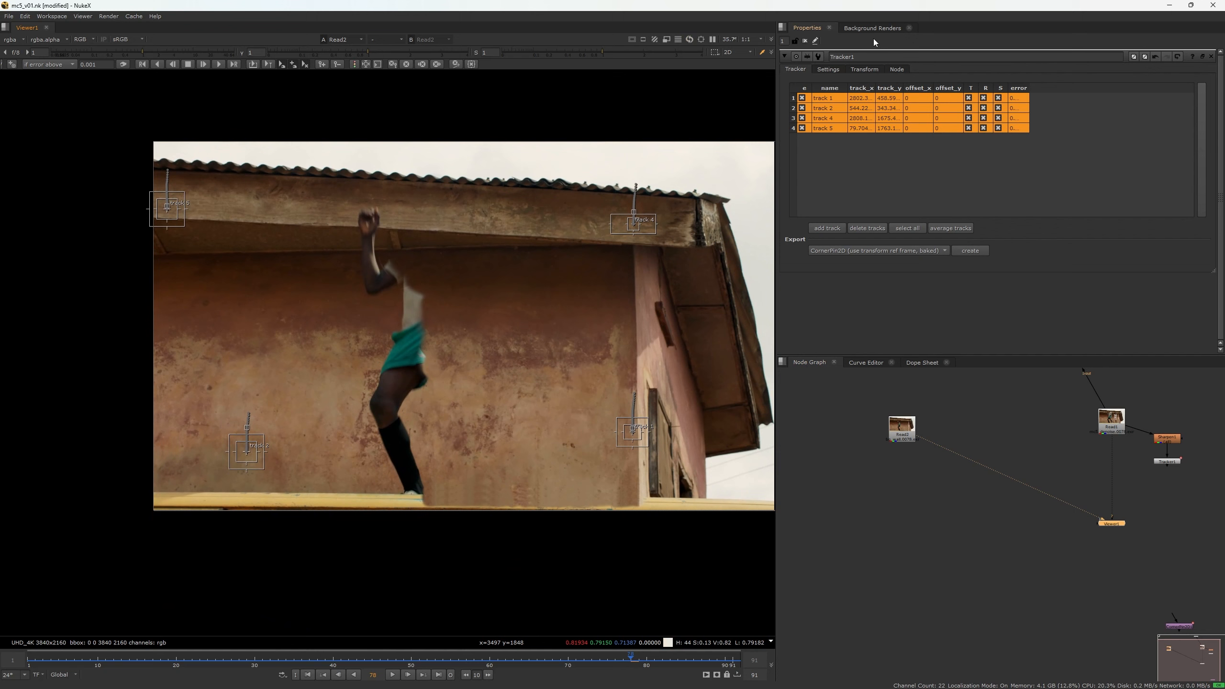
{"action": "left_click", "coordinate": [803, 40]}
{"action": "left_click", "coordinate": [901, 434]}
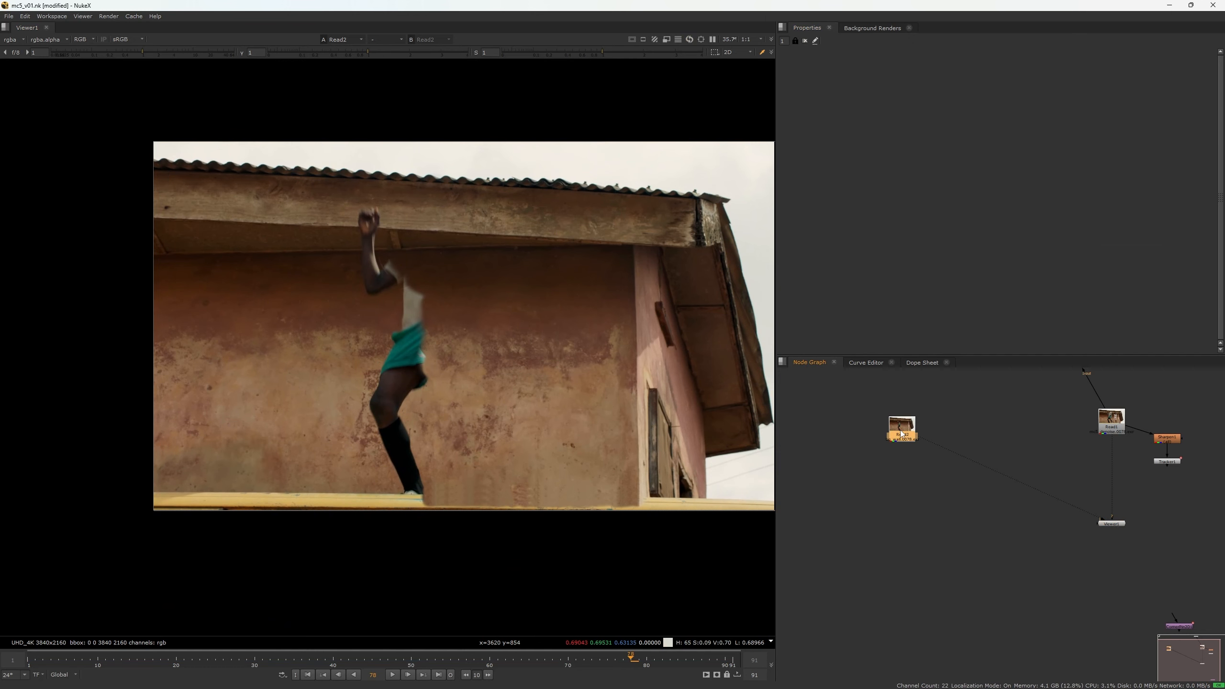
{"action": "key", "text": "o"}
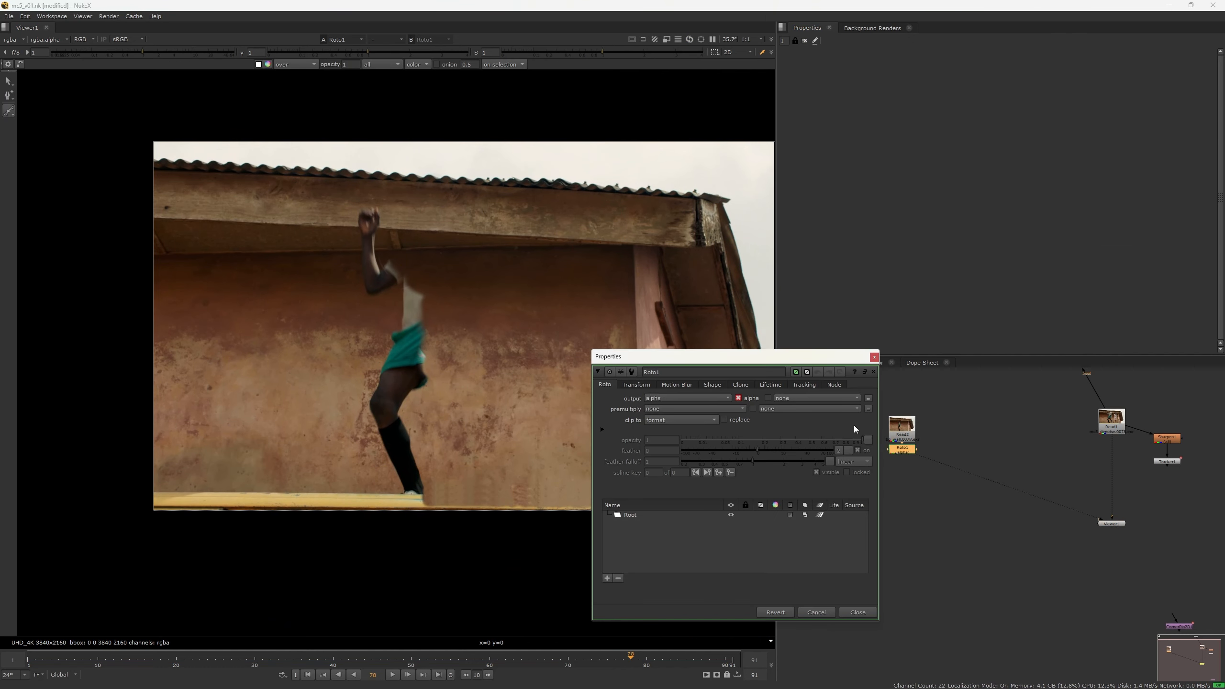
{"action": "left_click", "coordinate": [796, 42]}
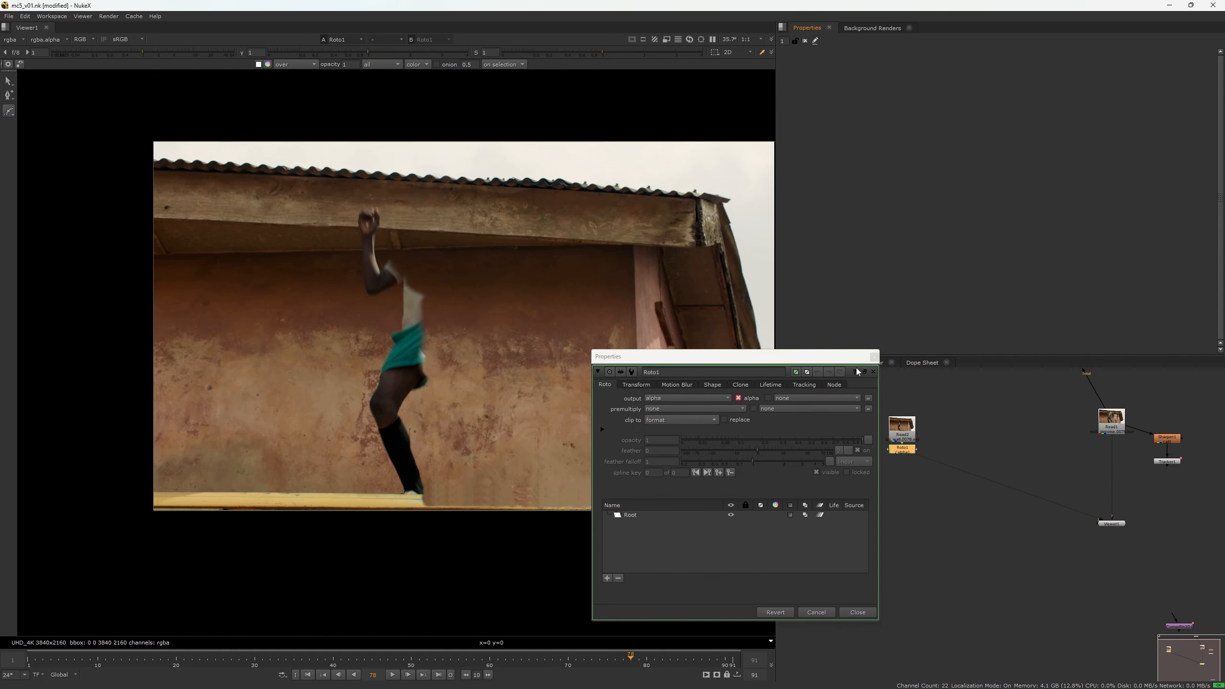
{"action": "left_click", "coordinate": [874, 357]}
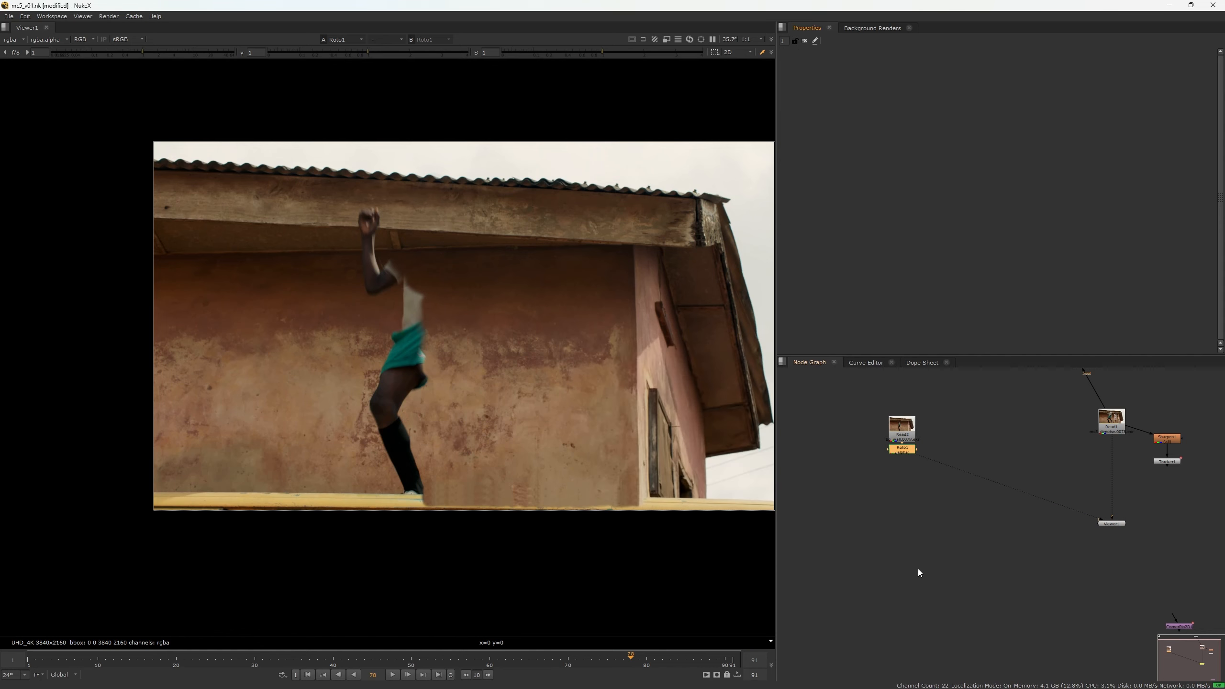
{"action": "double_click", "coordinate": [910, 450]}
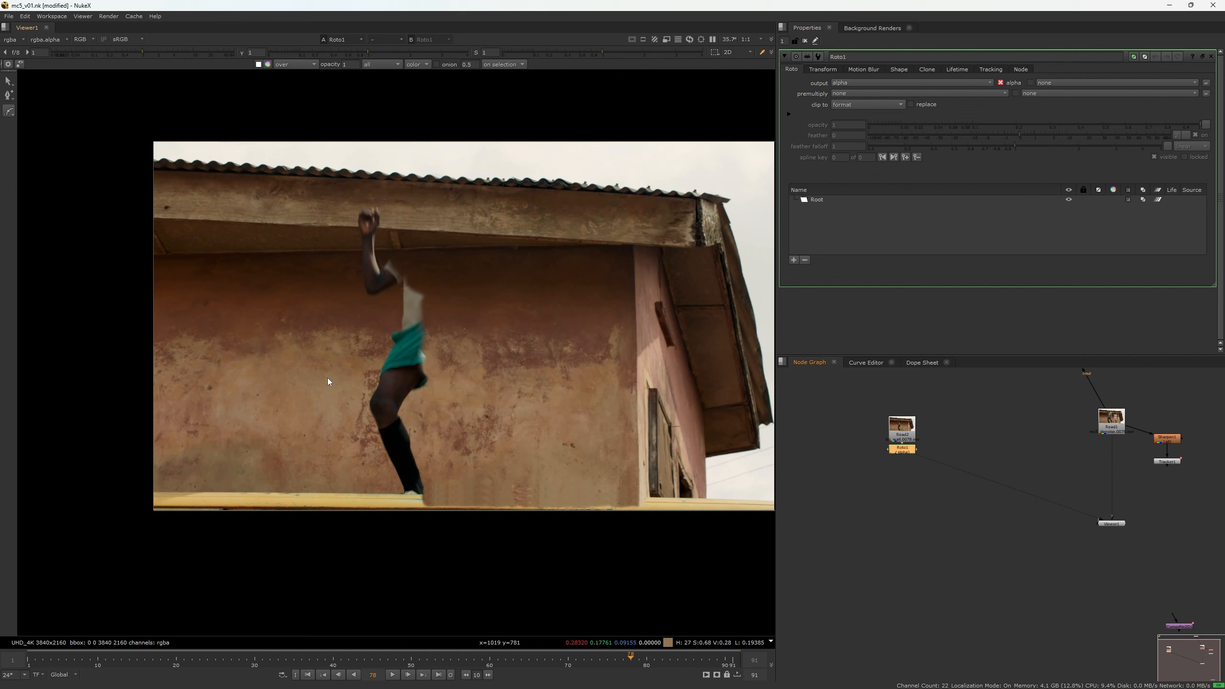
Draw a cusped rectangle about 1300 by 1950 pixels over the clean wall beside the dancer, from roof edge to ledge.
{"action": "left_click_drag", "start_coordinate": [443, 363], "coordinate": [421, 337]}
{"action": "left_click", "coordinate": [10, 107]}
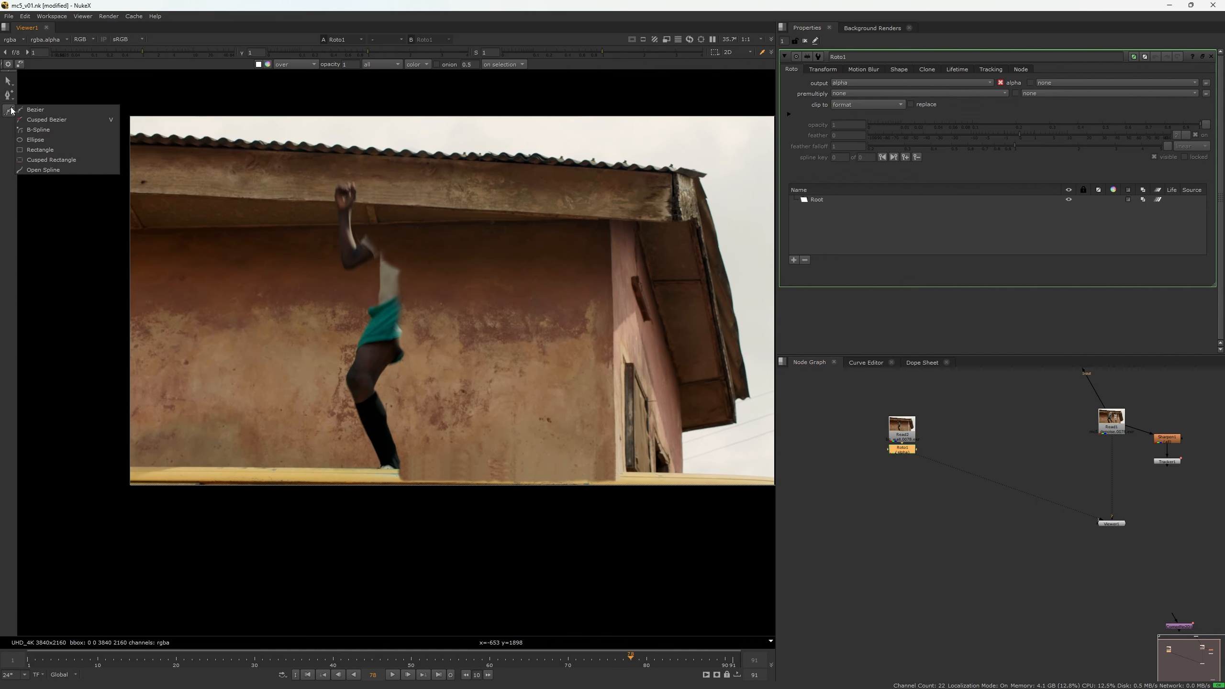
{"action": "left_click", "coordinate": [43, 160]}
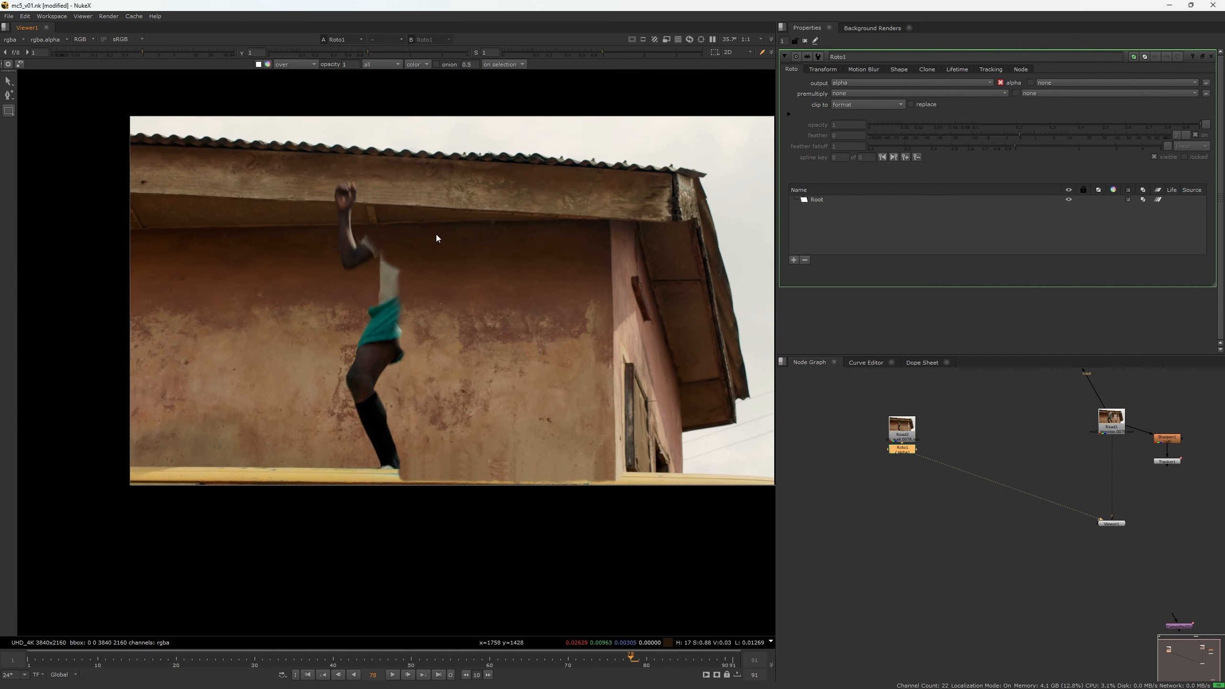
{"action": "left_click_drag", "start_coordinate": [404, 148], "coordinate": [626, 483]}
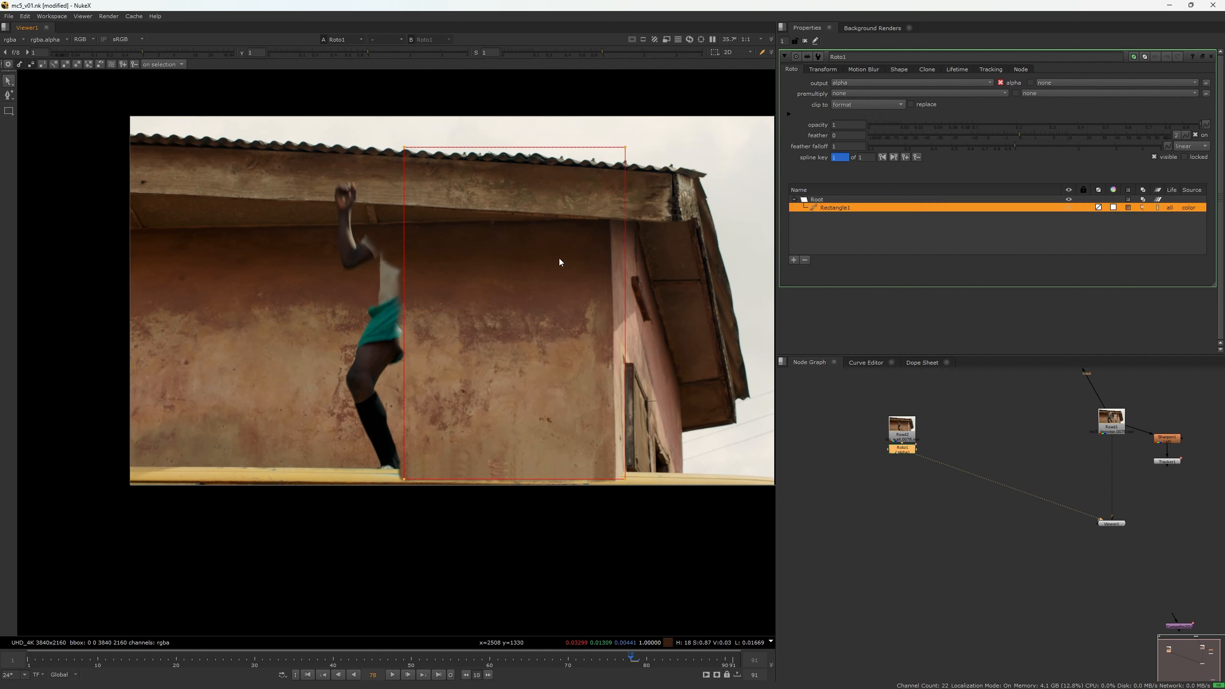
Add Copy and Premult nodes below Read2, and feed the Roto, detached from Read2, into the Copy node's A input.
{"action": "scroll", "coordinate": [882, 465], "scroll_direction": "up", "scroll_amount": 2}
{"action": "left_click", "coordinate": [904, 463]}
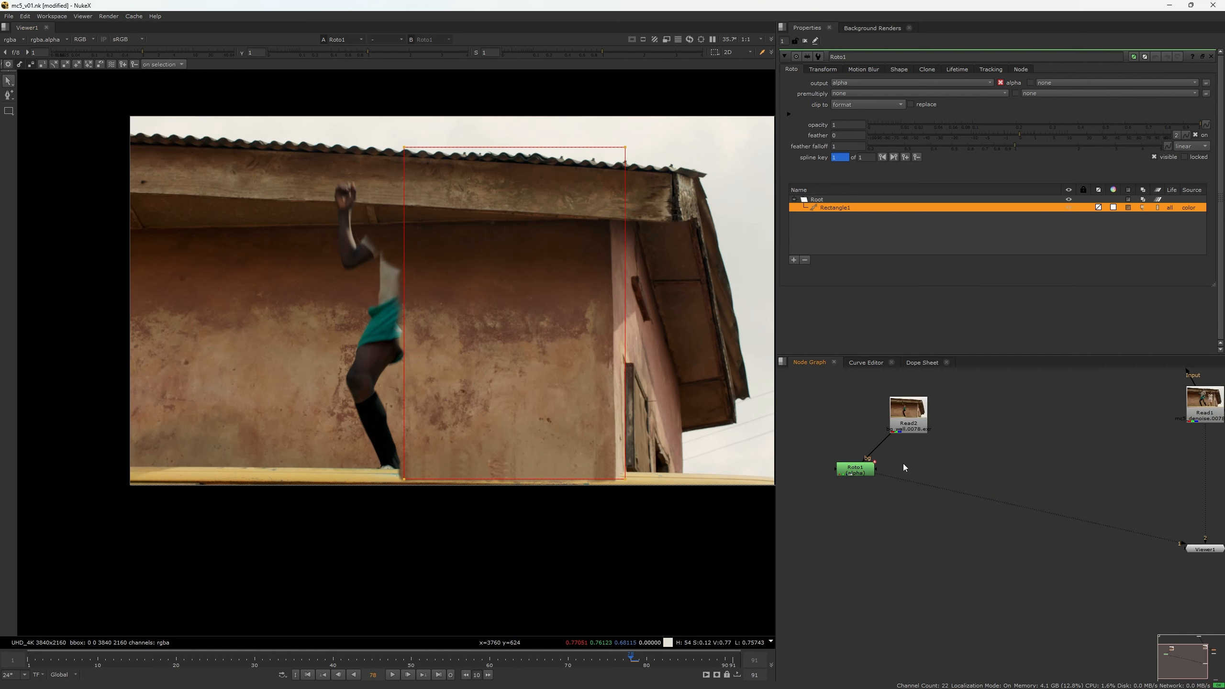
{"action": "key", "text": "k"}
{"action": "key", "text": "Tab"}
{"action": "type", "text": "pre"}
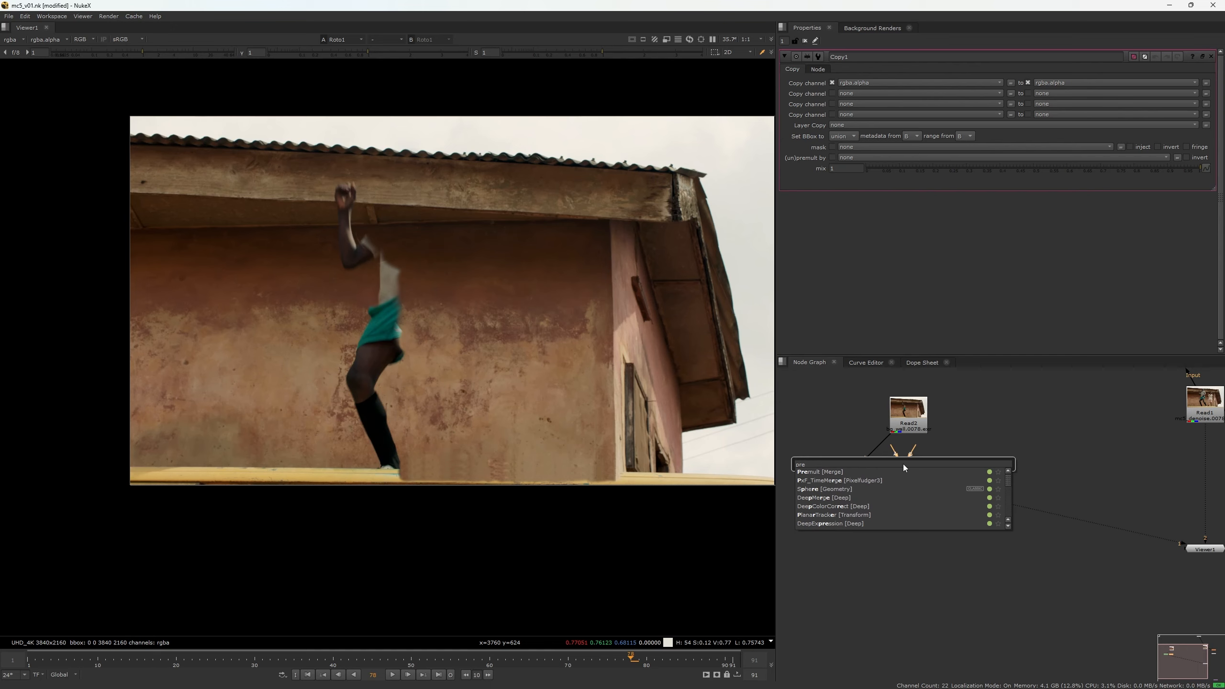
{"action": "key", "text": "Return"}
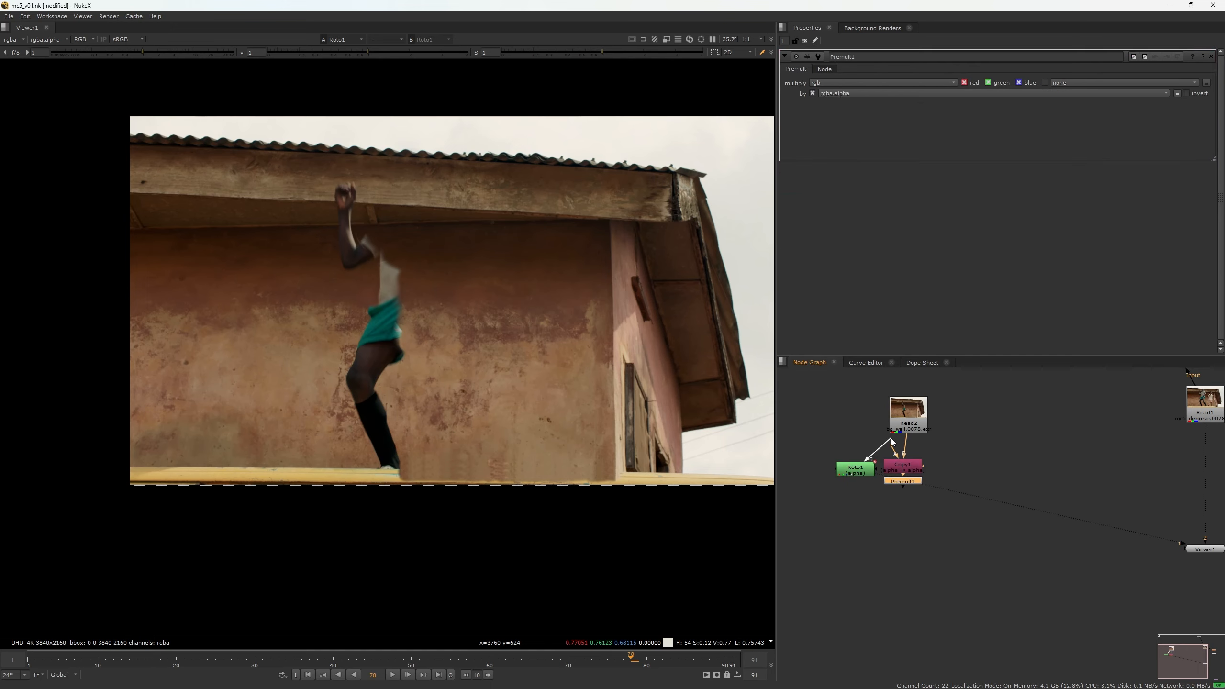
{"action": "left_click_drag", "start_coordinate": [891, 441], "coordinate": [862, 472]}
{"action": "left_click_drag", "start_coordinate": [861, 472], "coordinate": [834, 470]}
Show the premultiplied wall patch in the viewer and align Read2 above the Copy node.
{"action": "left_click", "coordinate": [903, 481]}
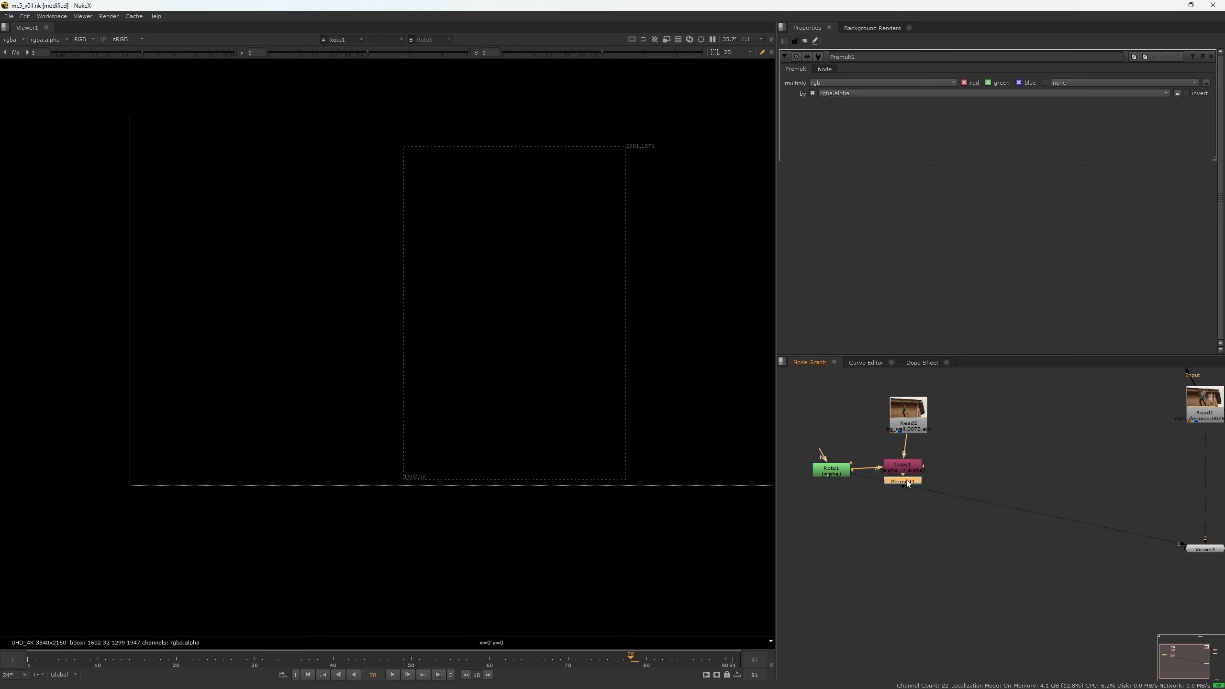
{"action": "key", "text": "2"}
{"action": "left_click", "coordinate": [837, 469]}
{"action": "left_click_drag", "start_coordinate": [911, 428], "coordinate": [905, 427]}
{"action": "scroll", "coordinate": [241, 318], "scroll_direction": "down", "scroll_amount": 3}
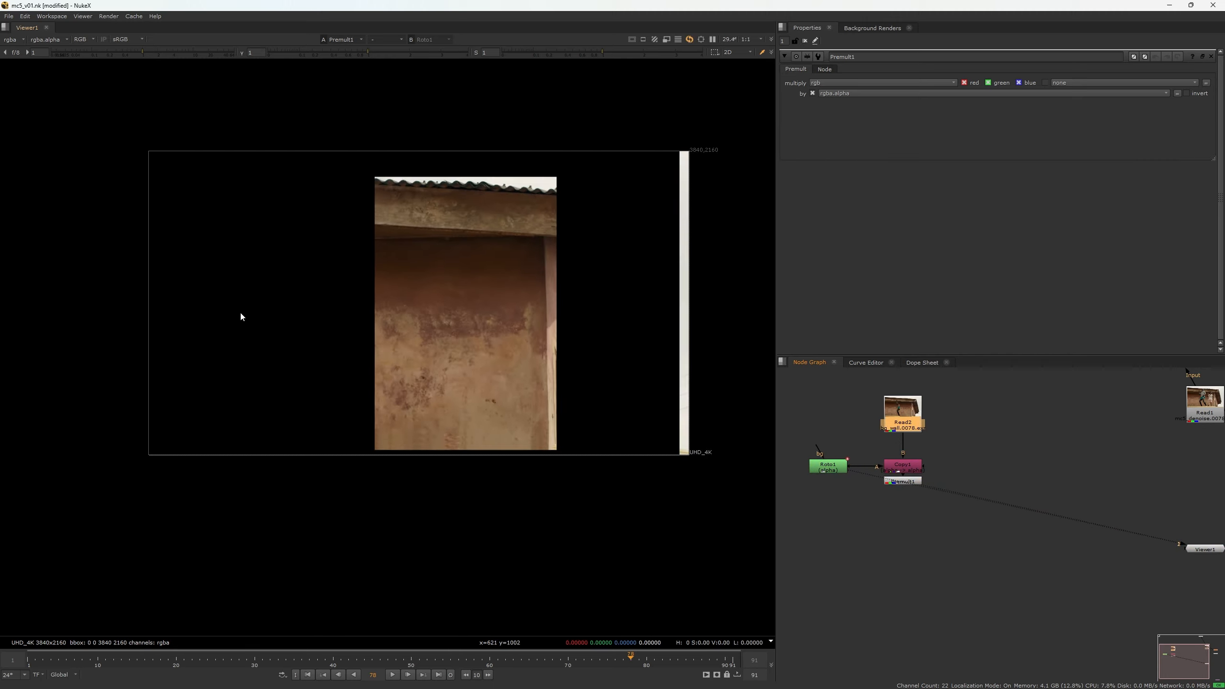
{"action": "scroll", "coordinate": [355, 323], "scroll_direction": "up", "scroll_amount": 3}
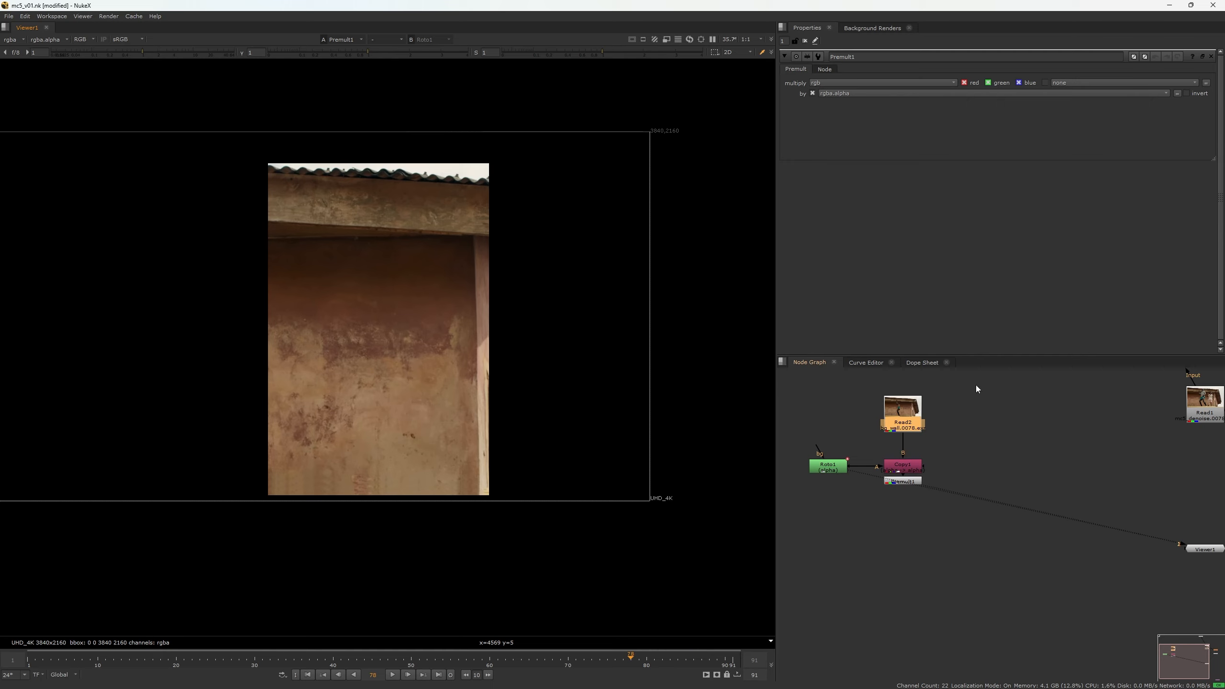
Bring the viewer and corner pin nodes near the patch branch and connect the corner pin after Premult1.
{"action": "left_click_drag", "start_coordinate": [977, 389], "coordinate": [775, 550]}
{"action": "left_click_drag", "start_coordinate": [909, 413], "coordinate": [859, 444]}
{"action": "mouse_move", "coordinate": [982, 446]}
{"action": "left_mouse_down"}
{"action": "mouse_move", "coordinate": [982, 432]}
{"action": "mouse_move", "coordinate": [958, 446]}
{"action": "left_mouse_up"}
{"action": "scroll", "coordinate": [1022, 440], "scroll_direction": "down", "scroll_amount": 2}
{"action": "left_click_drag", "start_coordinate": [1173, 612], "coordinate": [908, 513]}
{"action": "left_click_drag", "start_coordinate": [1096, 504], "coordinate": [907, 573]}
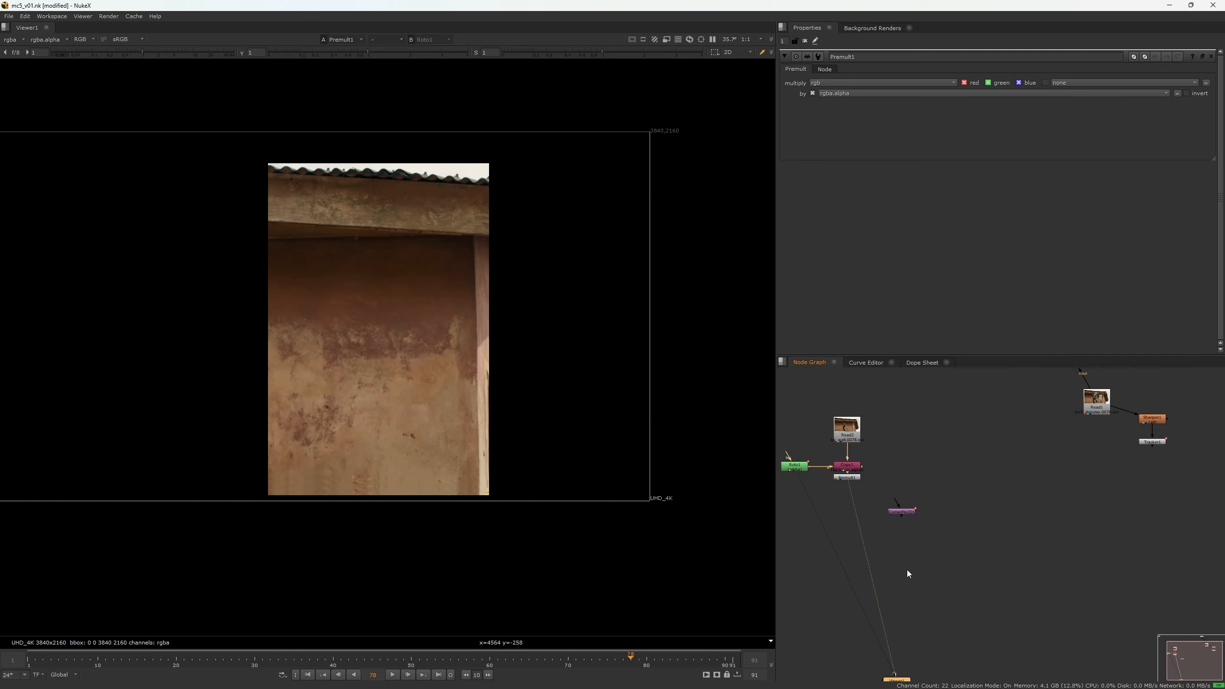
{"action": "left_click_drag", "start_coordinate": [904, 513], "coordinate": [962, 482]}
Merge the corner-pinned wall patch over Read1 with the operation over, and show the merged result in the viewer.
{"action": "left_click", "coordinate": [1047, 482]}
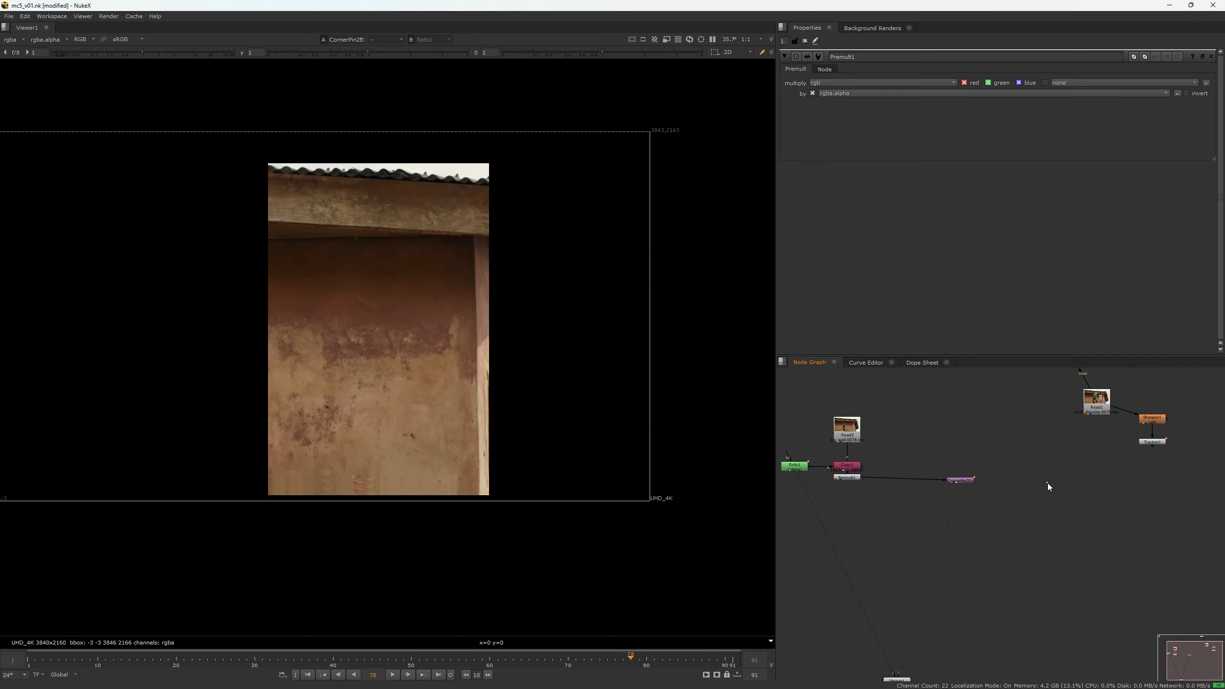
{"action": "key", "text": "m"}
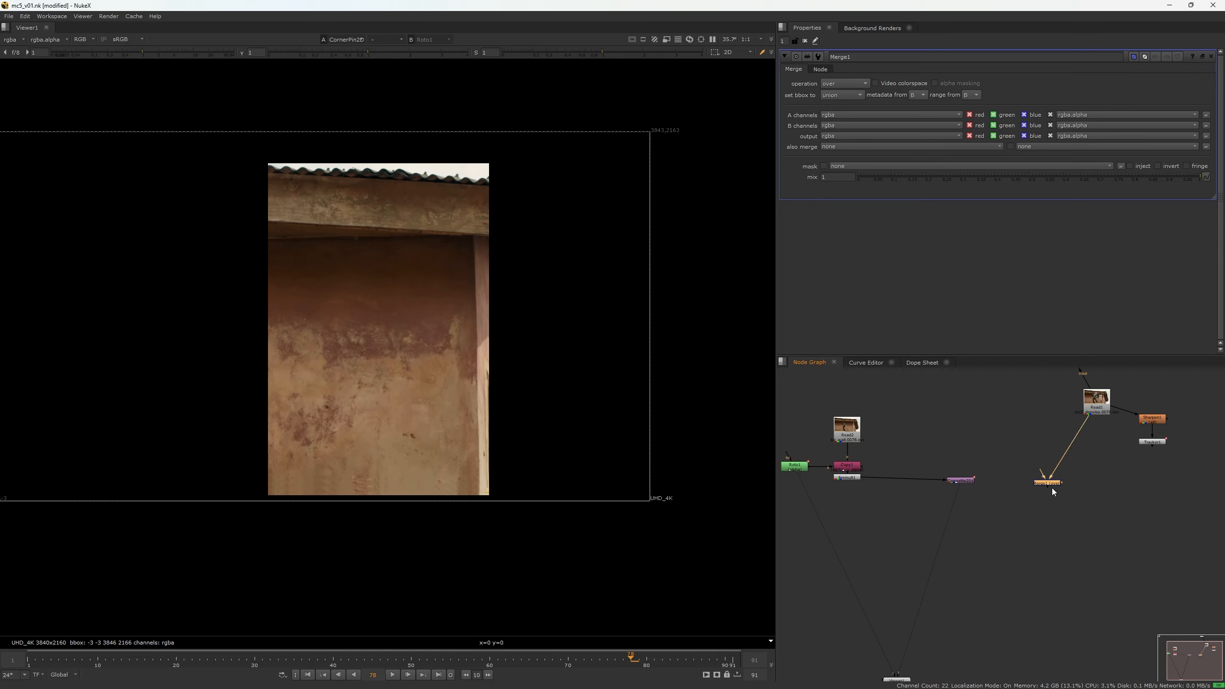
{"action": "left_click_drag", "start_coordinate": [1052, 485], "coordinate": [1102, 477]}
{"action": "left_click_drag", "start_coordinate": [965, 483], "coordinate": [966, 483]}
{"action": "left_click_drag", "start_coordinate": [966, 482], "coordinate": [966, 480]}
{"action": "left_click_drag", "start_coordinate": [1149, 456], "coordinate": [1054, 516]}
{"action": "key", "text": "2"}
{"action": "left_click_drag", "start_coordinate": [1119, 464], "coordinate": [1049, 520]}
{"action": "key", "text": "2"}
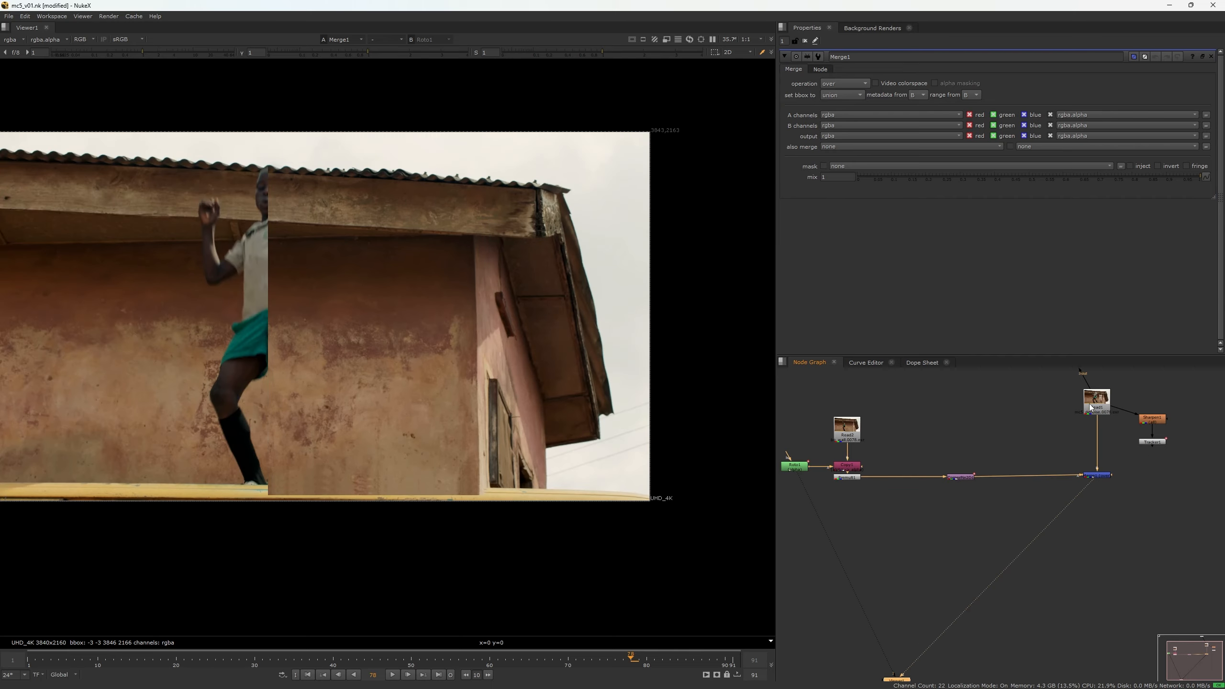
Compare the original Read1 footage with the Merge1 result in the viewer and frame the merged image.
{"action": "left_click", "coordinate": [1097, 405]}
{"action": "key", "text": "1"}
{"action": "scroll", "coordinate": [1091, 476], "scroll_direction": "up", "scroll_amount": 3}
{"action": "left_click", "coordinate": [1091, 477]}
{"action": "scroll", "coordinate": [1091, 476], "scroll_direction": "down", "scroll_amount": 3}
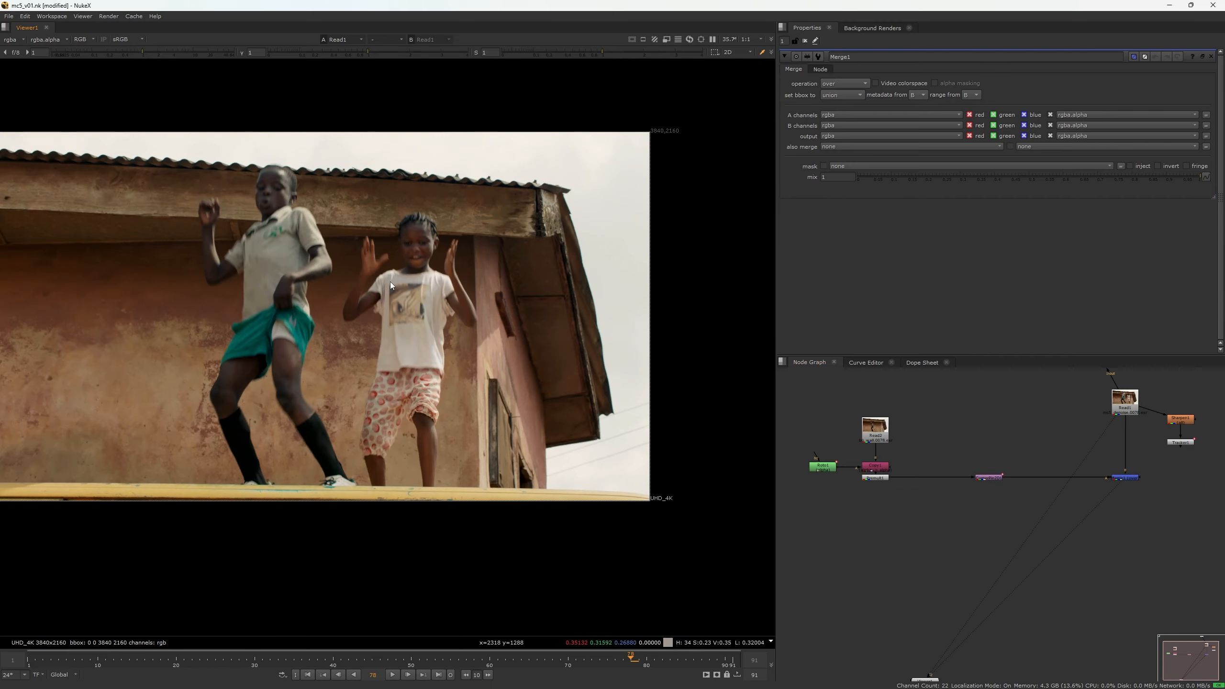
{"action": "key", "text": "1"}
{"action": "scroll", "coordinate": [323, 392], "scroll_direction": "down", "scroll_amount": 3}
{"action": "key", "text": "f"}
{"action": "scroll", "coordinate": [370, 397], "scroll_direction": "up", "scroll_amount": 2}
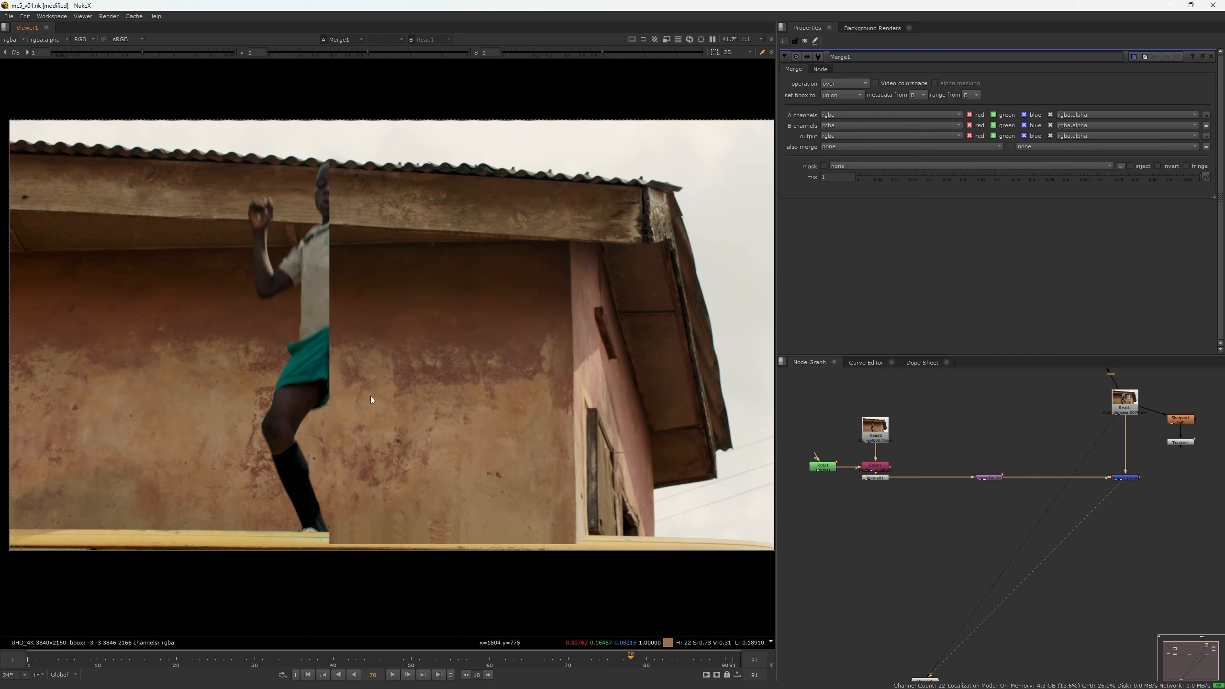
Play back the merged shot and examine the patch's right edge along the pink wall corner.
{"action": "left_click_drag", "start_coordinate": [370, 396], "coordinate": [387, 367]}
{"action": "key", "text": "l"}
{"action": "scroll", "coordinate": [388, 367], "scroll_direction": "down", "scroll_amount": 3}
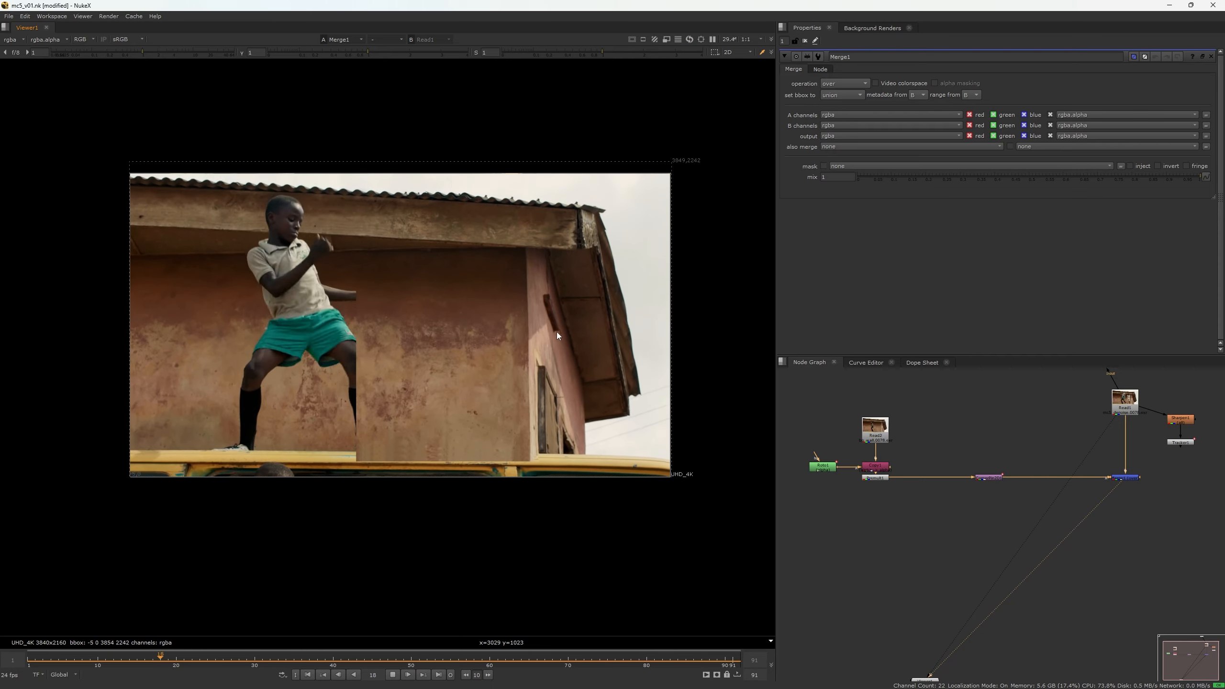
{"action": "key", "text": "k"}
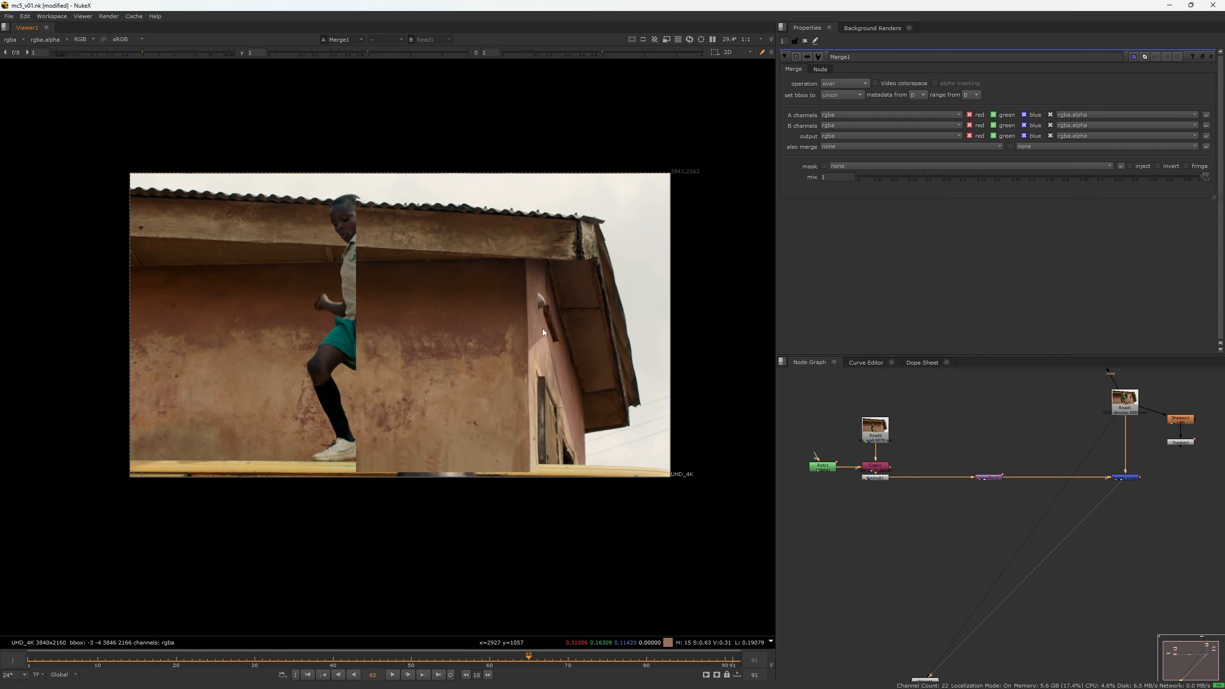
{"action": "scroll", "coordinate": [545, 302], "scroll_direction": "up", "scroll_amount": 2}
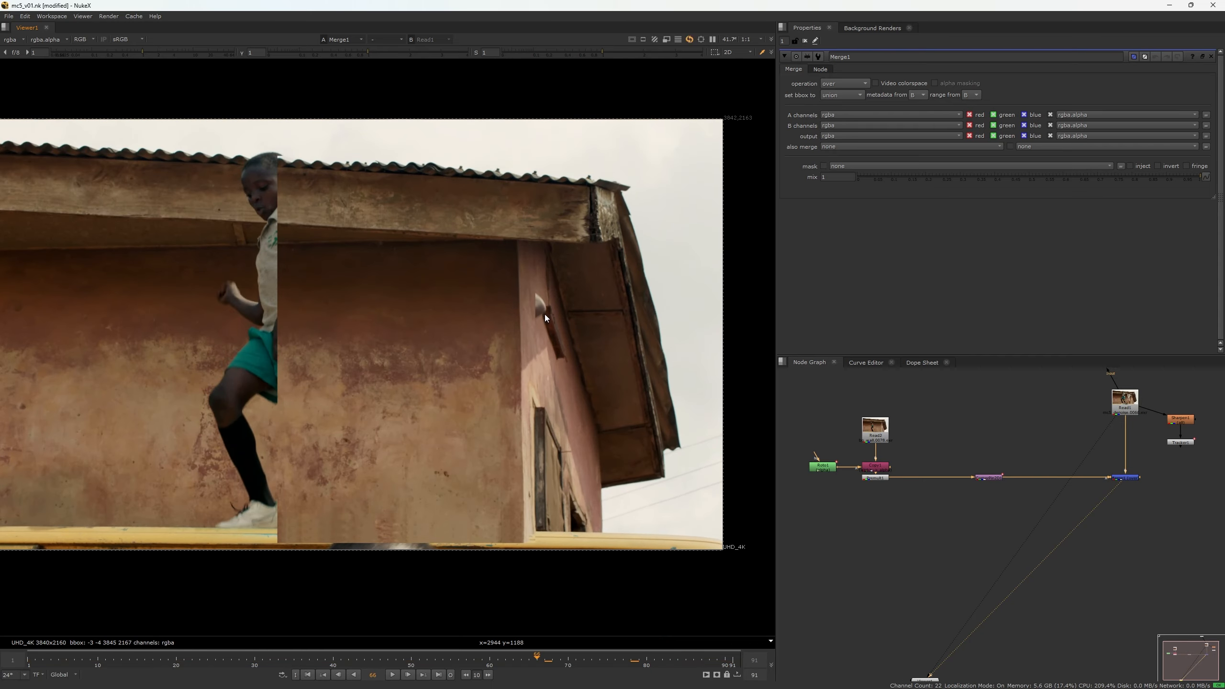
At frame 78, move the right-edge points of Roto1's Rectangle1 farther right over the pink side wall, and close the node's properties.
{"action": "left_click", "coordinate": [971, 592]}
{"action": "double_click", "coordinate": [819, 469]}
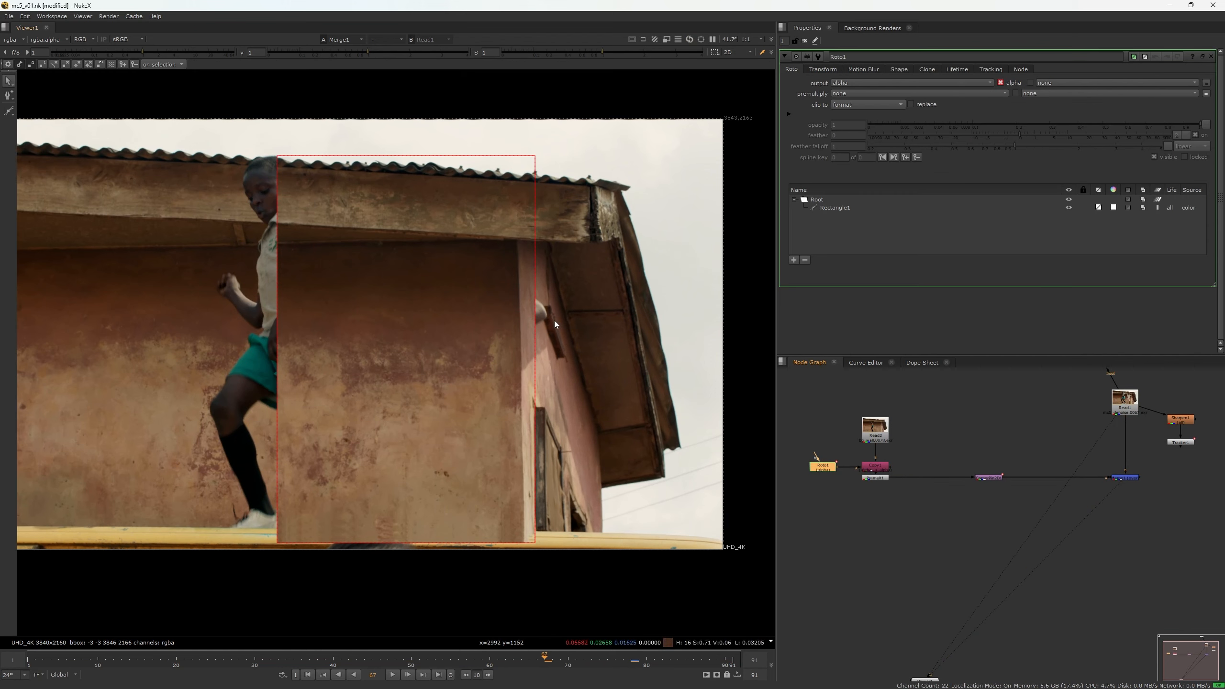
{"action": "left_click", "coordinate": [630, 664]}
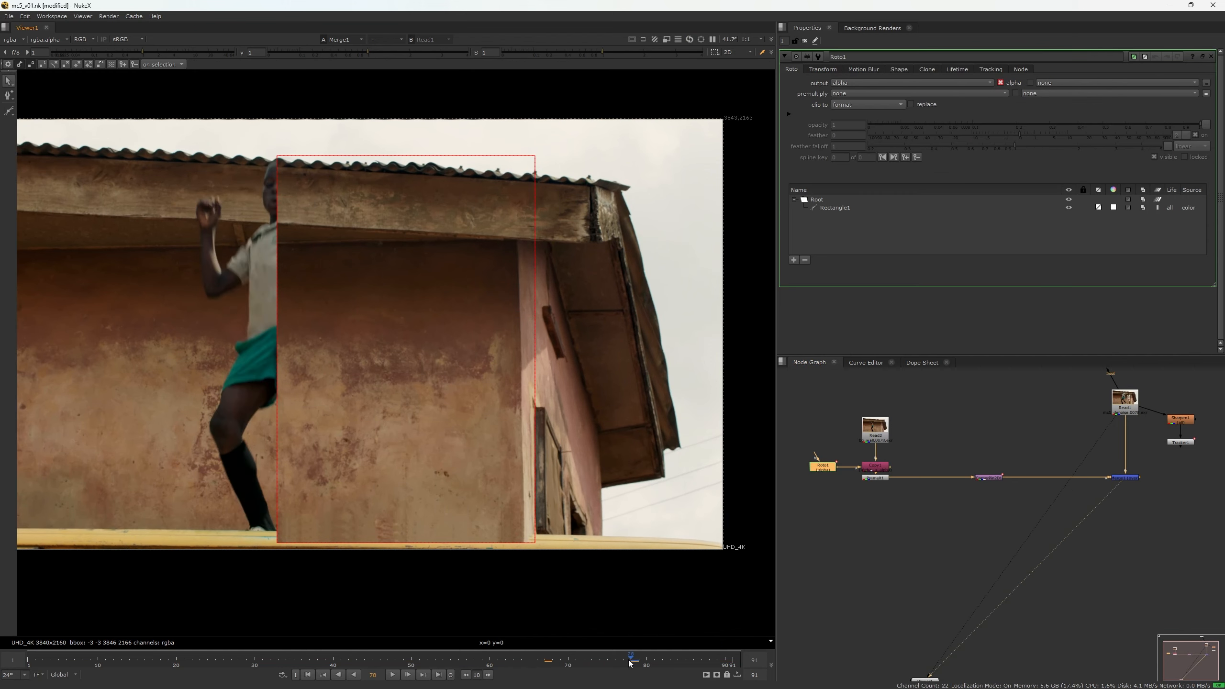
{"action": "left_click", "coordinate": [535, 369]}
{"action": "scroll", "coordinate": [532, 370], "scroll_direction": "down", "scroll_amount": 1}
{"action": "left_click_drag", "start_coordinate": [599, 124], "coordinate": [484, 593]}
{"action": "key", "text": "KP_6"}
{"action": "key", "text": "KP_6"}
{"action": "key", "text": "KP_6"}
{"action": "key", "text": "KP_6"}
{"action": "key", "text": "KP_6"}
{"action": "key", "text": "KP_6"}
{"action": "key", "text": "KP_6"}
{"action": "key", "text": "KP_6"}
{"action": "key", "text": "KP_6"}
{"action": "key", "text": "KP_6"}
{"action": "key", "text": "KP_6"}
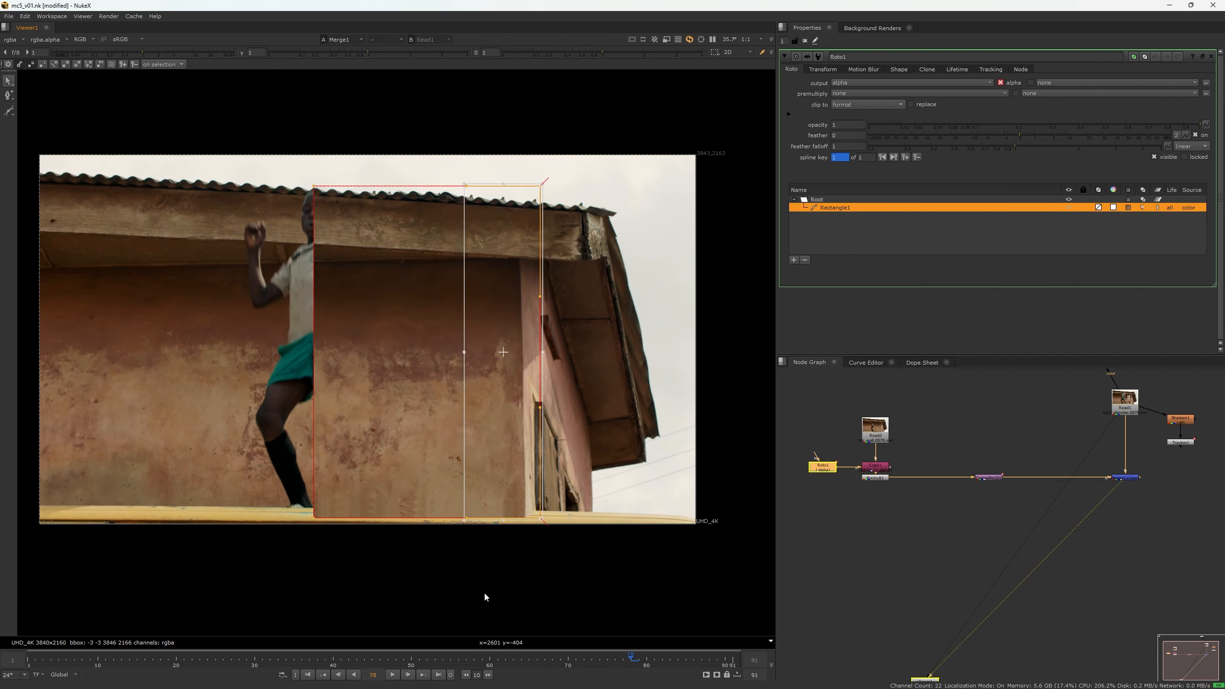
{"action": "key", "text": "KP_6"}
{"action": "key", "text": "KP_6"}
{"action": "key", "text": "KP_6"}
{"action": "key", "text": "KP_6"}
{"action": "key", "text": "KP_6"}
{"action": "key", "text": "KP_6"}
{"action": "key", "text": "KP_6"}
{"action": "key", "text": "KP_6"}
{"action": "key", "text": "KP_6"}
{"action": "key", "text": "KP_6"}
{"action": "key", "text": "KP_6"}
{"action": "key", "text": "KP_6"}
{"action": "key", "text": "KP_6"}
{"action": "key", "text": "KP_6"}
{"action": "key", "text": "KP_6"}
{"action": "key", "text": "KP_6"}
{"action": "key", "text": "KP_6"}
{"action": "key", "text": "KP_6"}
{"action": "key", "text": "KP_6"}
{"action": "key", "text": "KP_6"}
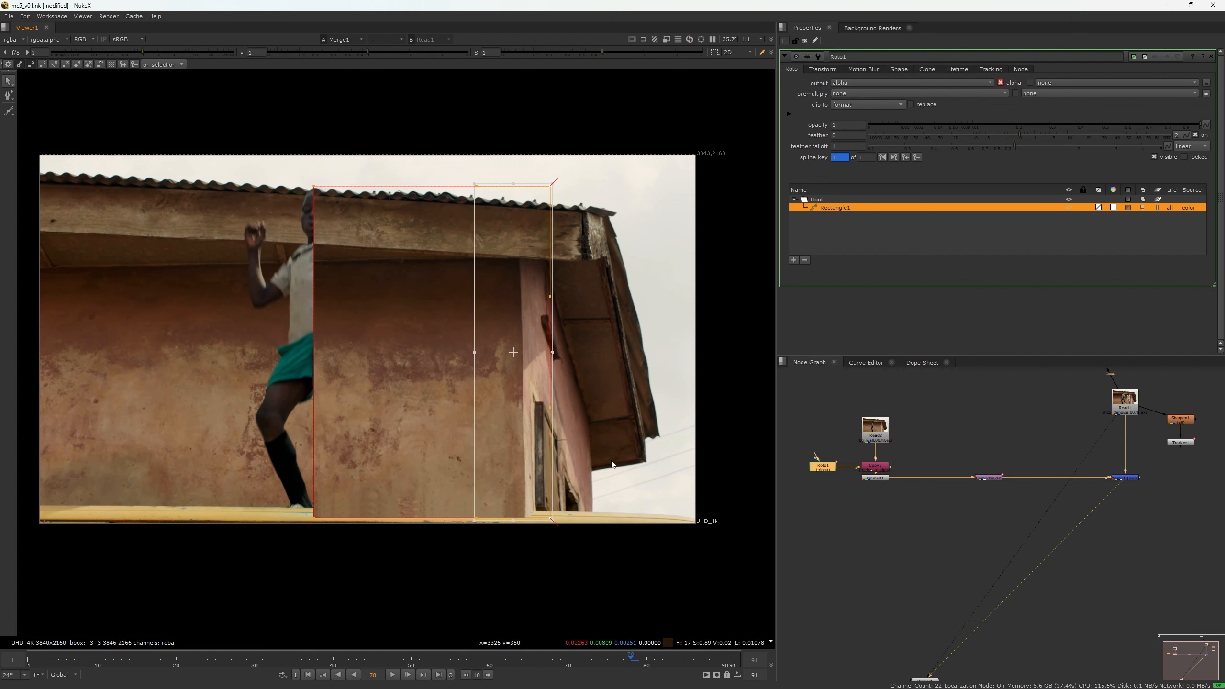
{"action": "left_click", "coordinate": [612, 463]}
{"action": "left_click", "coordinate": [806, 43]}
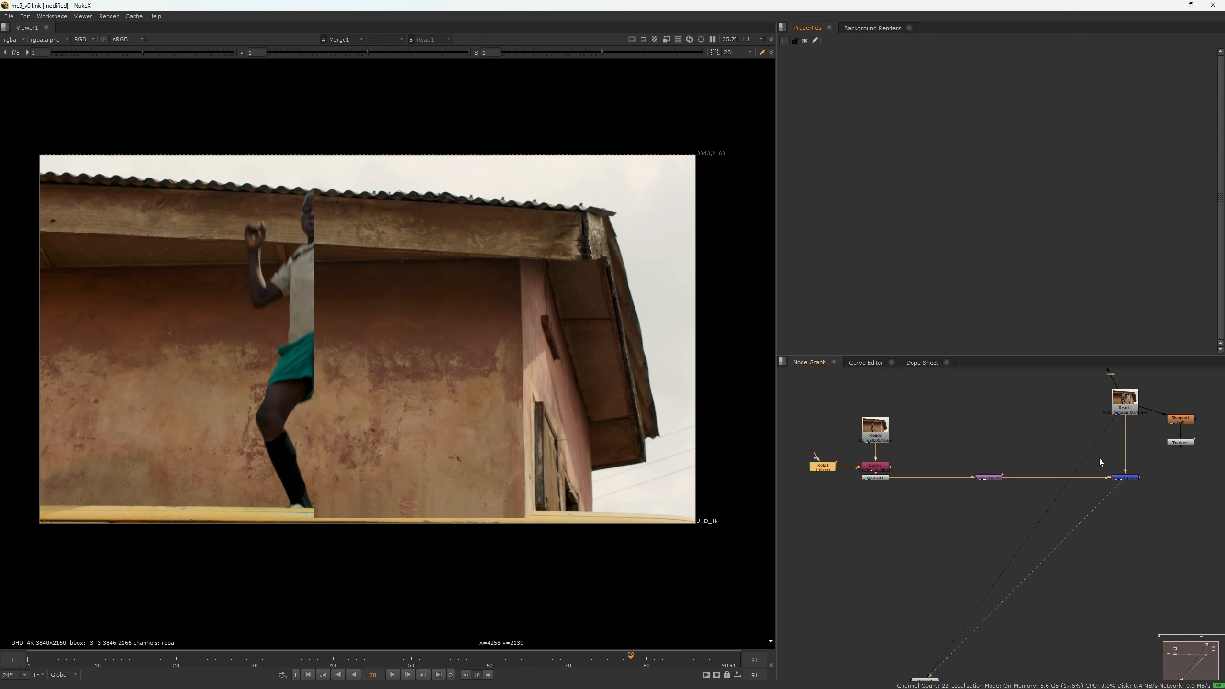
Play the merged shot again to check the widened patch against the wall and roof.
{"action": "left_click", "coordinate": [1167, 529]}
{"action": "left_click_drag", "start_coordinate": [444, 383], "coordinate": [433, 382]}
{"action": "key", "text": "l"}
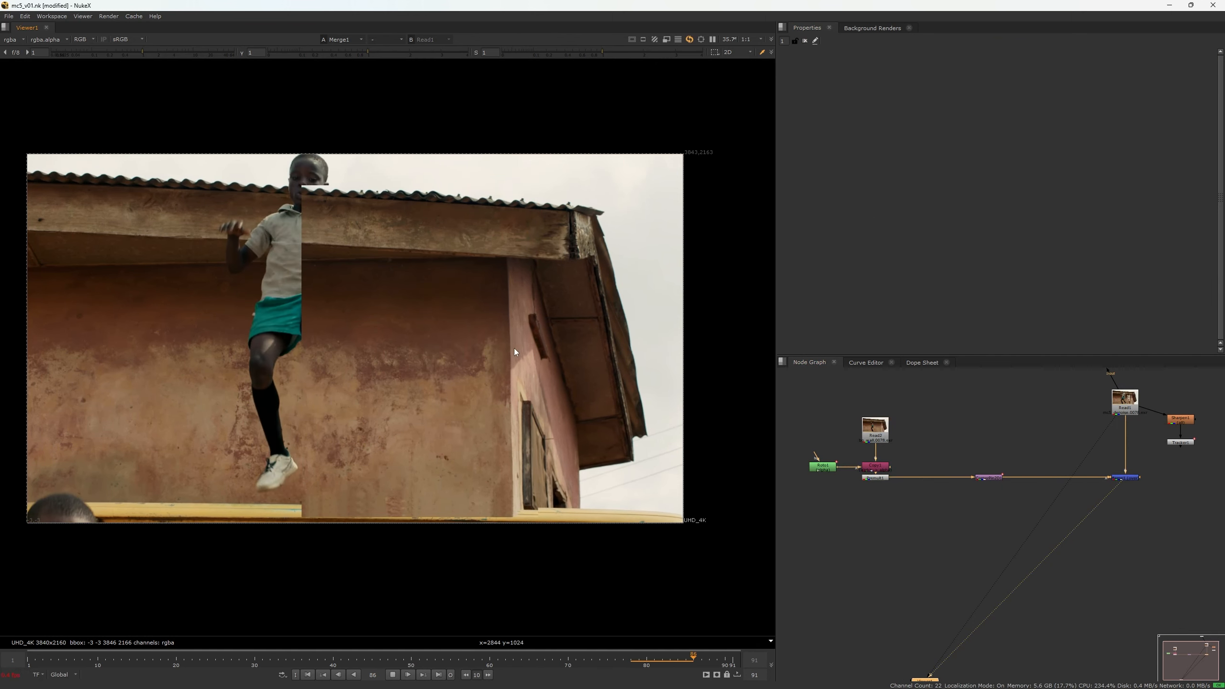
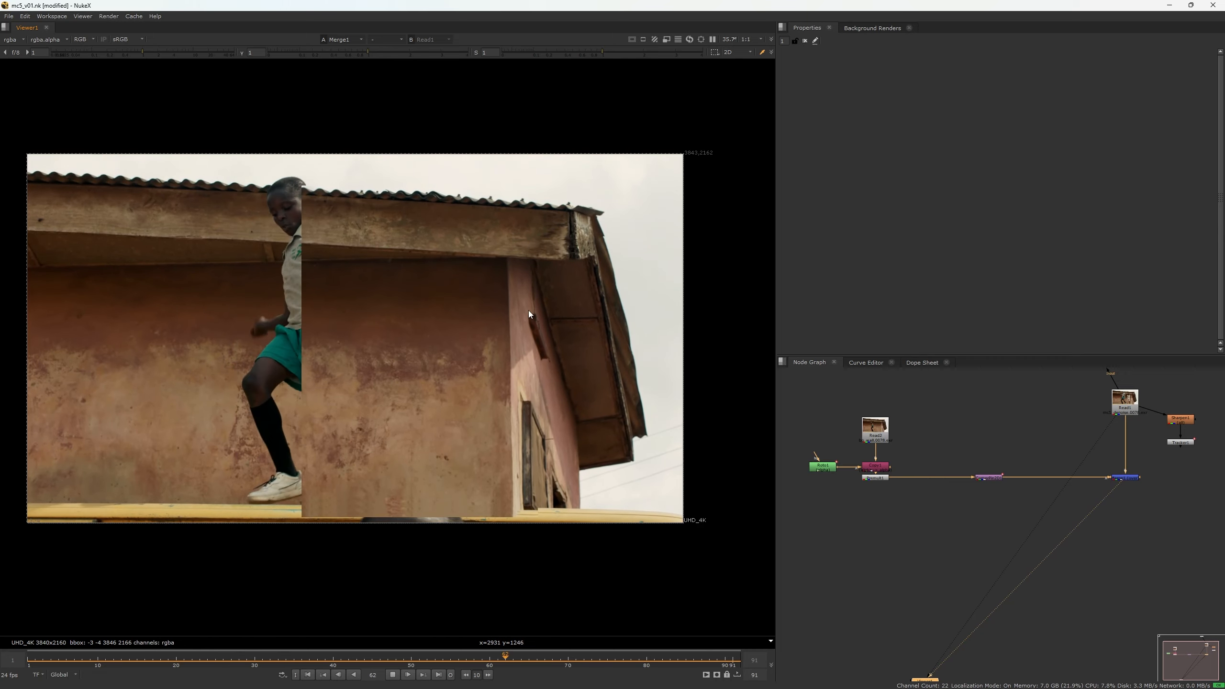
{"action": "key", "text": "k"}
{"action": "scroll", "coordinate": [540, 285], "scroll_direction": "up", "scroll_amount": 2}
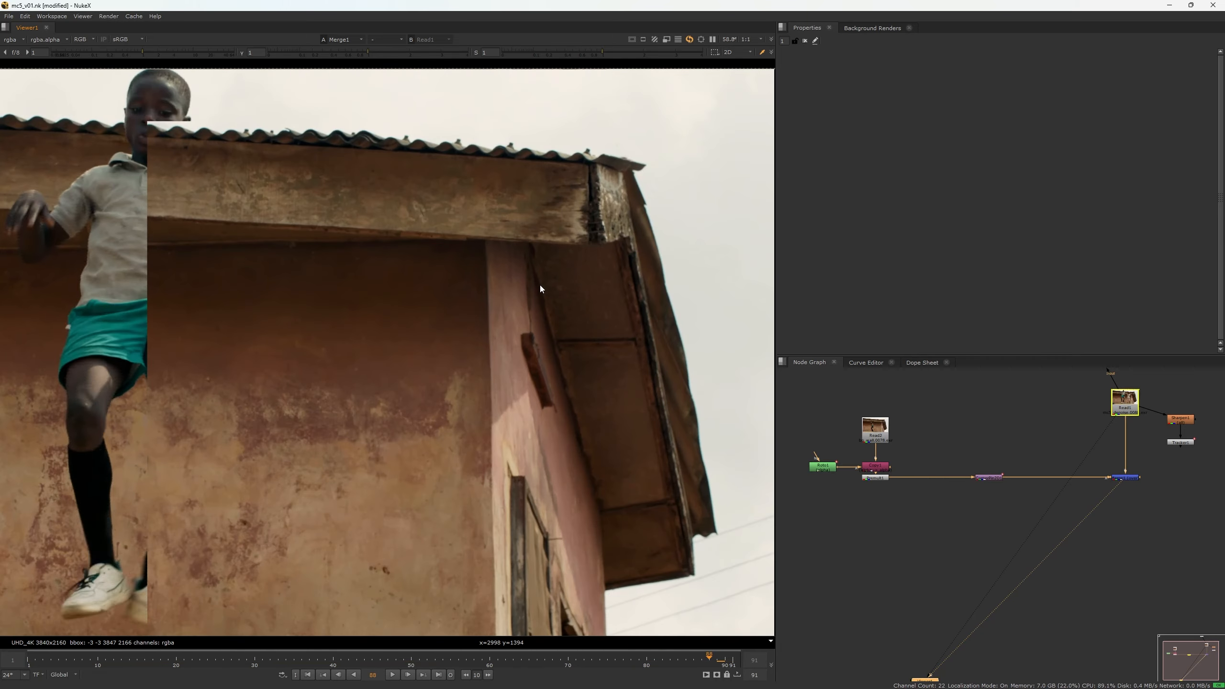
Step through the merged frames in the 80s to examine how the patch holds against the wall corner and window.
{"action": "key", "text": "Left"}
{"action": "key", "text": "Left"}
{"action": "key", "text": "Left"}
{"action": "key", "text": "Left"}
{"action": "key", "text": "Left"}
{"action": "key", "text": "Right"}
{"action": "key", "text": "Right"}
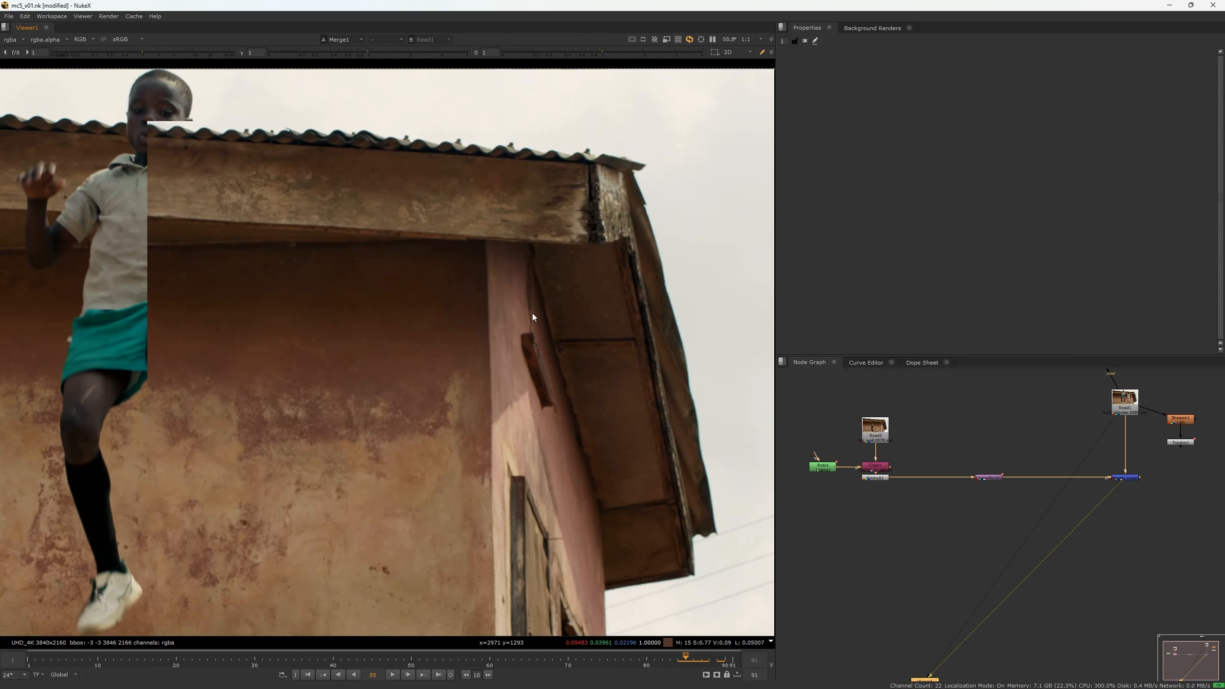
{"action": "left_click_drag", "start_coordinate": [532, 316], "coordinate": [557, 235]}
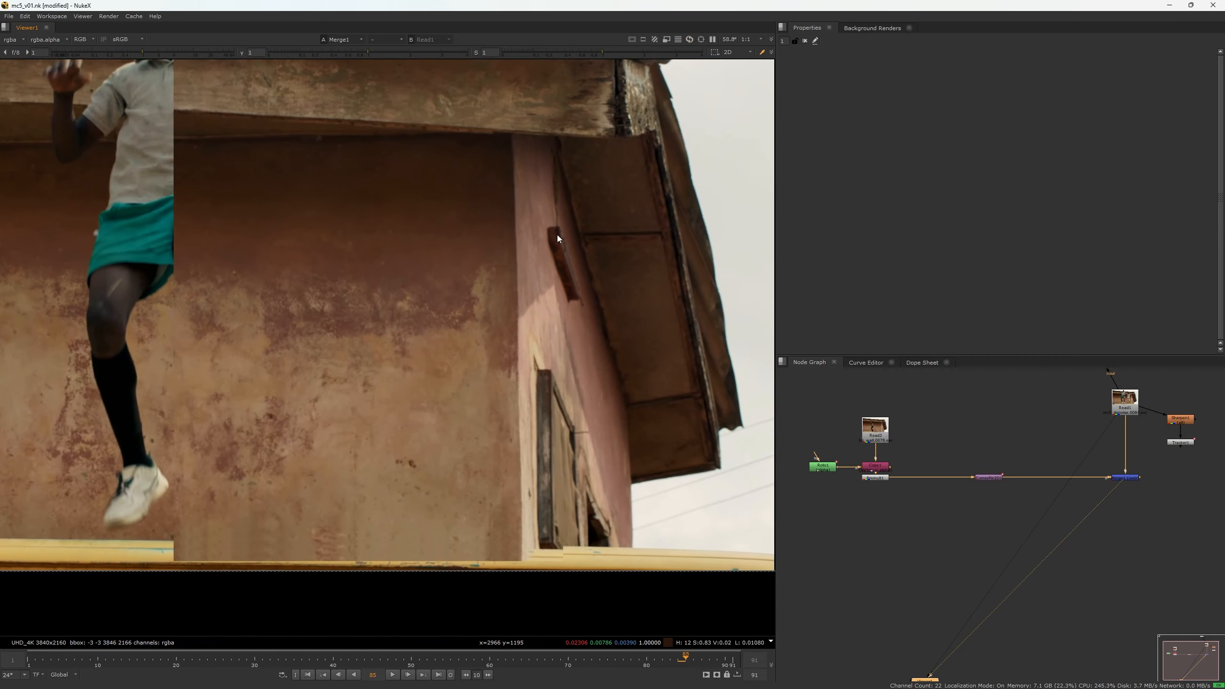
{"action": "key", "text": "Left"}
{"action": "key", "text": "Left"}
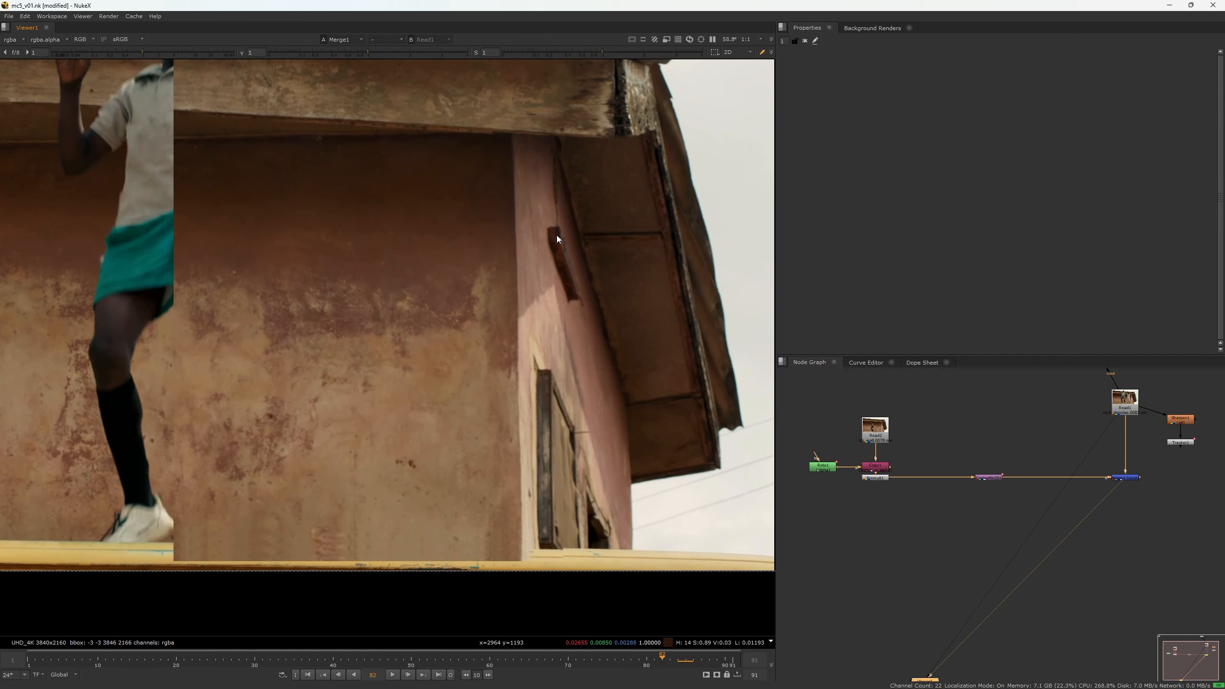
Open Tracker1, show it in the viewer, and select track 4 on the roof beam.
{"action": "left_click_drag", "start_coordinate": [1143, 530], "coordinate": [1054, 541]}
{"action": "double_click", "coordinate": [1097, 456]}
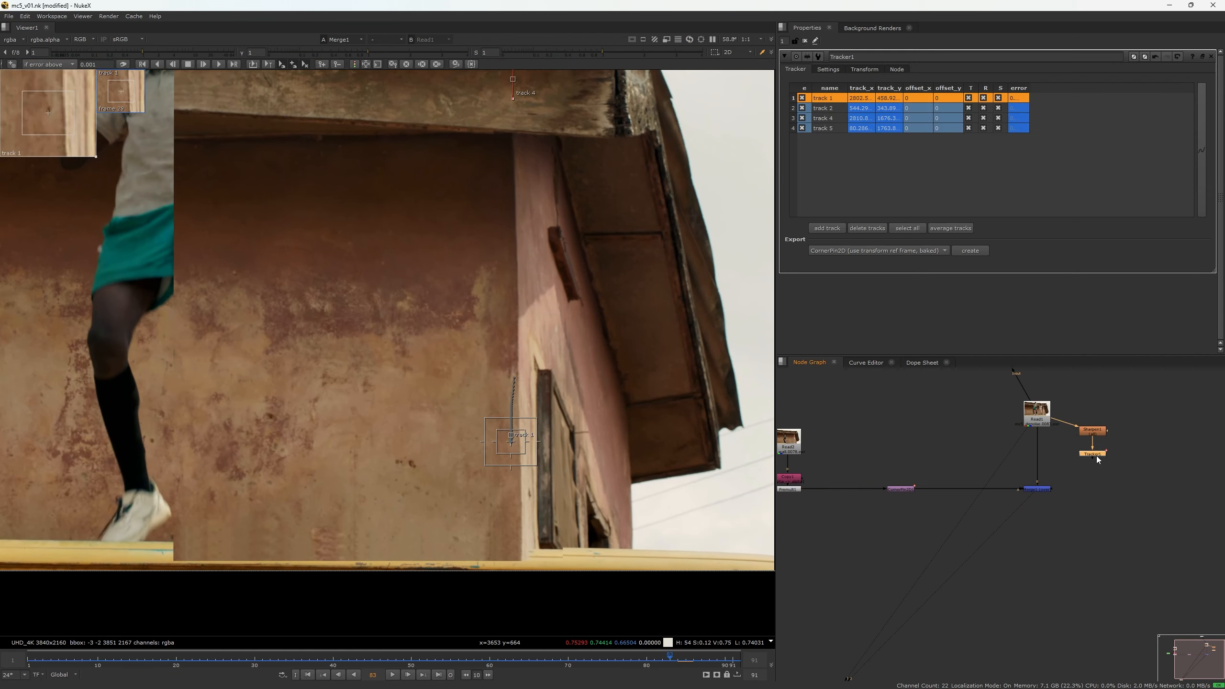
{"action": "key", "text": "1"}
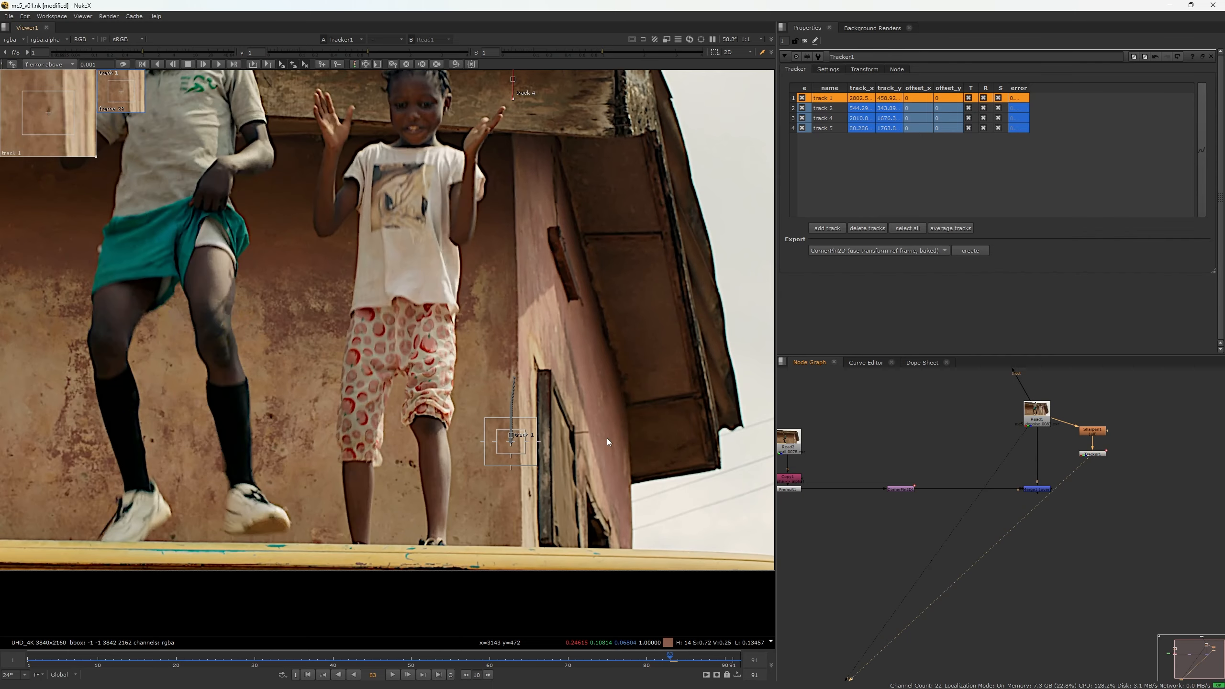
{"action": "scroll", "coordinate": [512, 375], "scroll_direction": "up", "scroll_amount": 3}
{"action": "scroll", "coordinate": [477, 297], "scroll_direction": "up", "scroll_amount": 8}
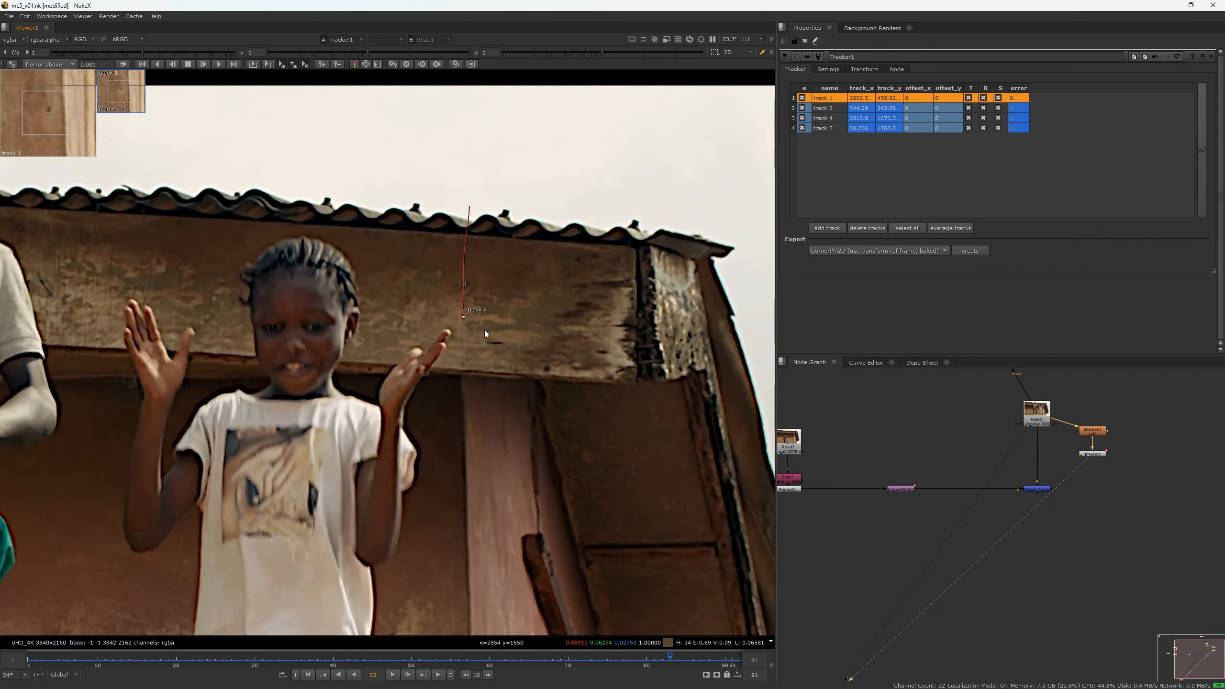
{"action": "left_click", "coordinate": [470, 297]}
{"action": "scroll", "coordinate": [448, 309], "scroll_direction": "up", "scroll_amount": 1}
{"action": "scroll", "coordinate": [458, 329], "scroll_direction": "up", "scroll_amount": 2}
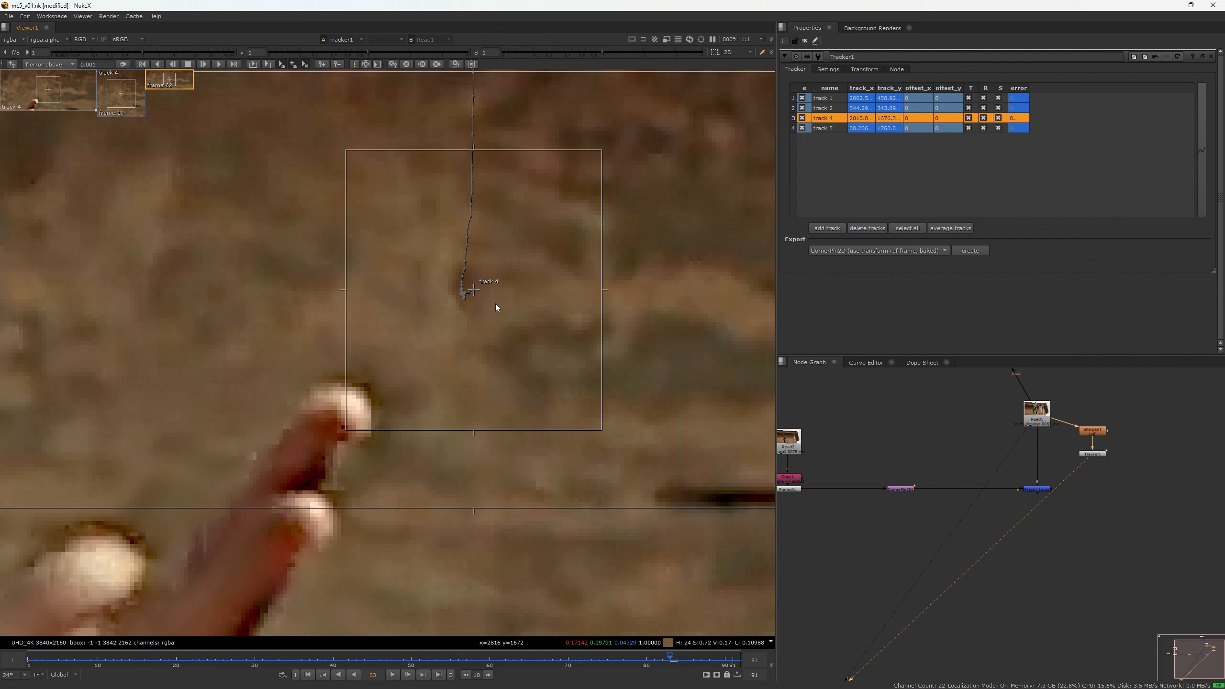
Compare track 4's position against the dark spot on the beam around frames 81 to 83.
{"action": "key", "text": "Left"}
{"action": "key", "text": "Left"}
{"action": "key", "text": "Right"}
{"action": "key", "text": "Right"}
{"action": "key", "text": "Right"}
{"action": "scroll", "coordinate": [478, 300], "scroll_direction": "up", "scroll_amount": 2}
{"action": "key", "text": "Left"}
{"action": "key", "text": "Left"}
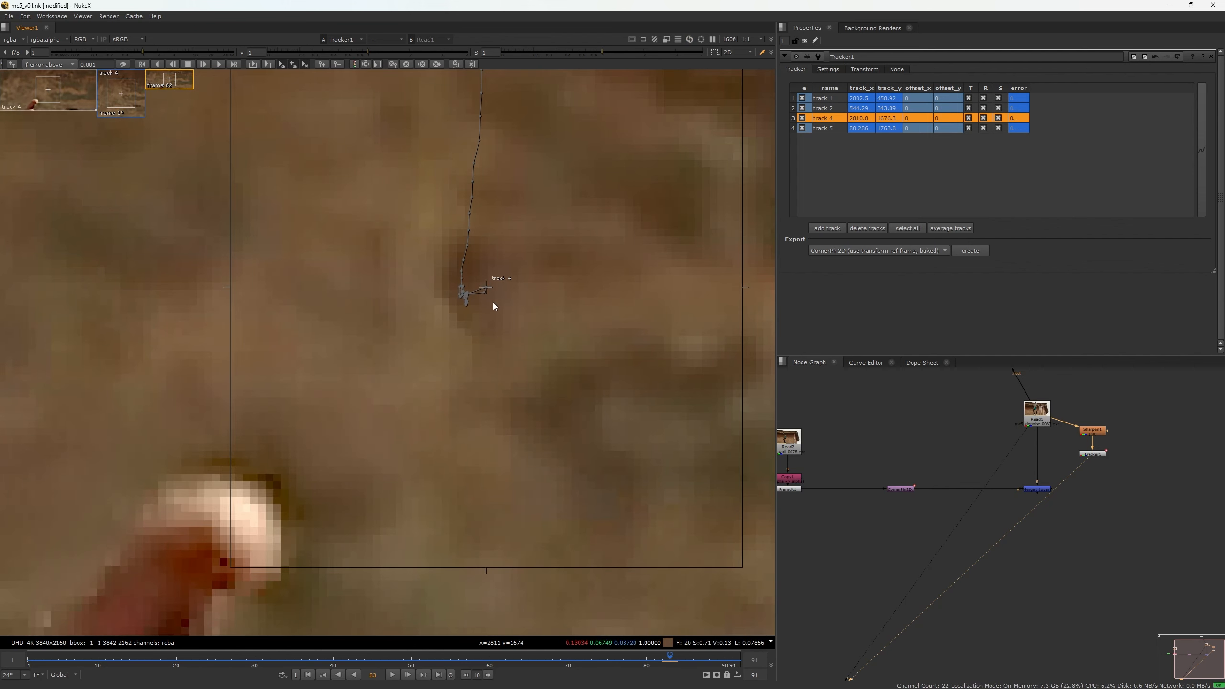
{"action": "key", "text": "Right"}
{"action": "key", "text": "Right"}
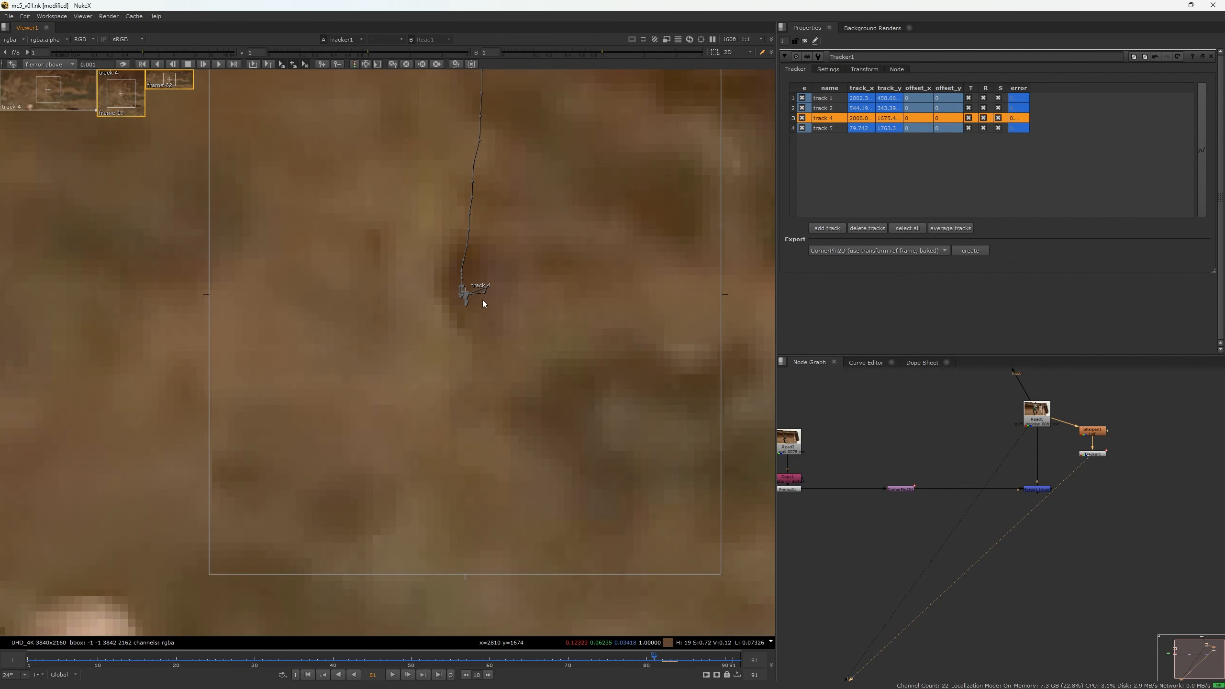
{"action": "key", "text": "Left"}
{"action": "key", "text": "Left"}
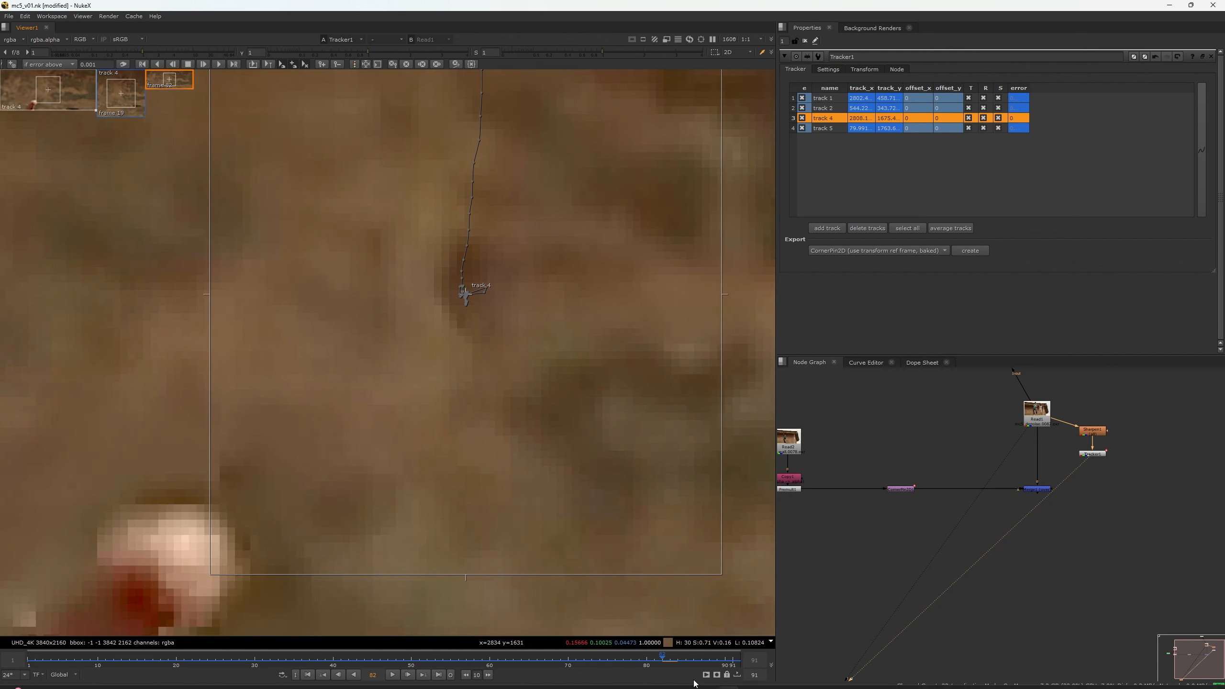
{"action": "key", "text": "Left"}
{"action": "key", "text": "Right"}
{"action": "key", "text": "Left"}
{"action": "key", "text": "Right"}
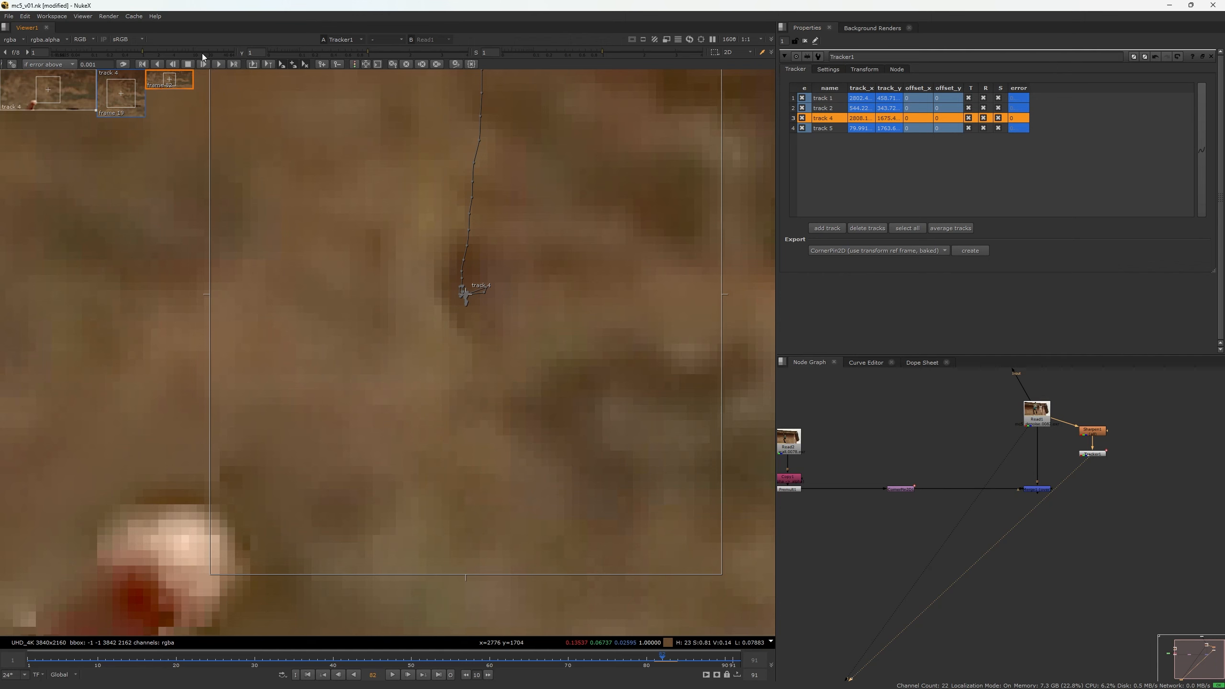
Try to re-track track 4 one frame forward from frame 82, and compare its position on frames 82 and 83.
{"action": "left_click", "coordinate": [203, 65]}
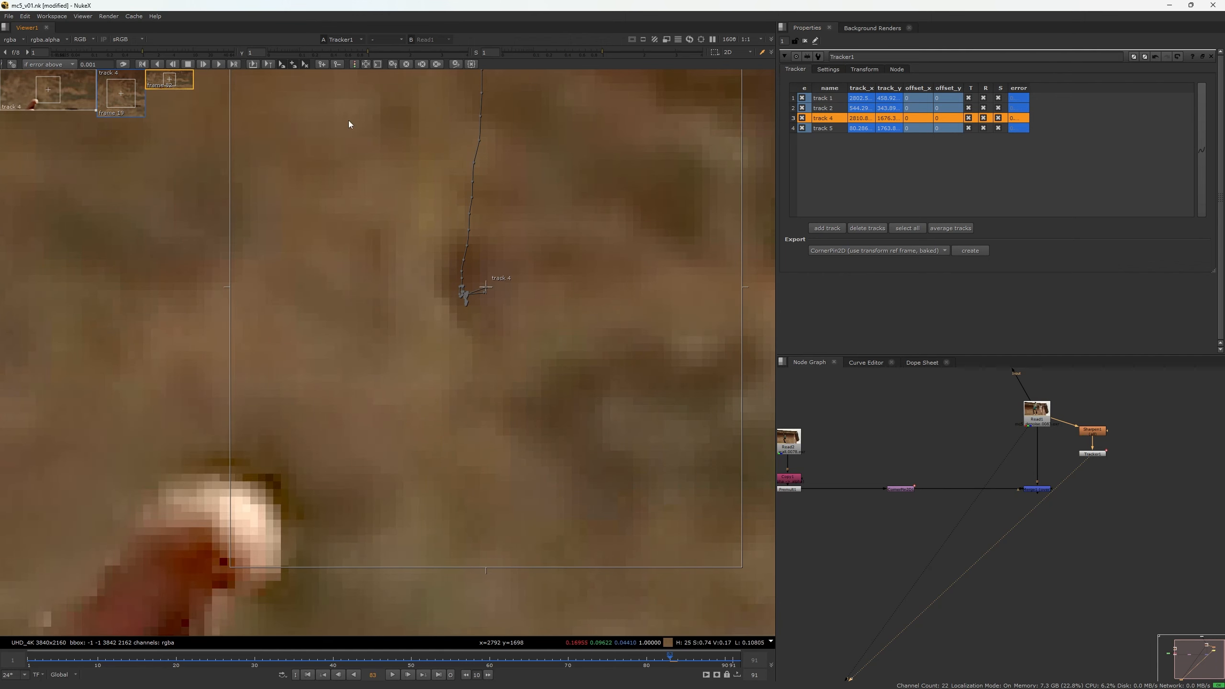
{"action": "key", "text": "Left"}
{"action": "key", "text": "Right"}
{"action": "key", "text": "Left"}
{"action": "key", "text": "Right"}
{"action": "key", "text": "Left"}
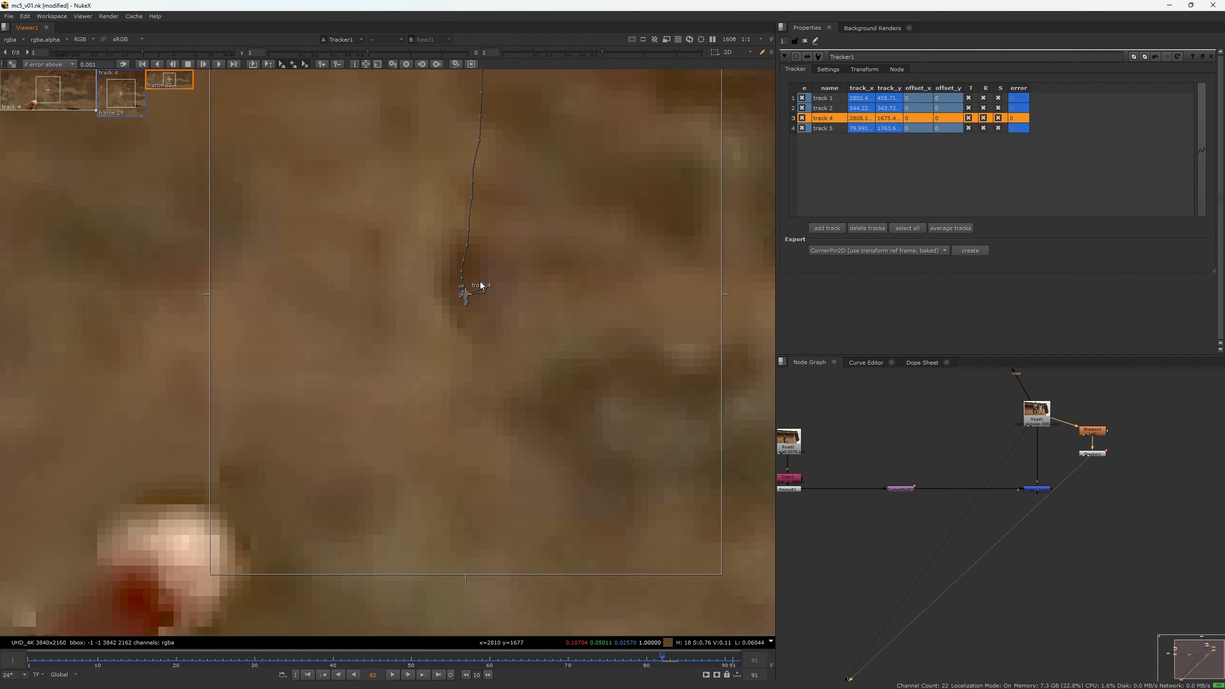
{"action": "key", "text": "Right"}
At frame 83, reposition track 4 on the beam's dark spot and shrink its pattern area clear of the fingertips.
{"action": "left_click_drag", "start_coordinate": [489, 291], "coordinate": [458, 302]}
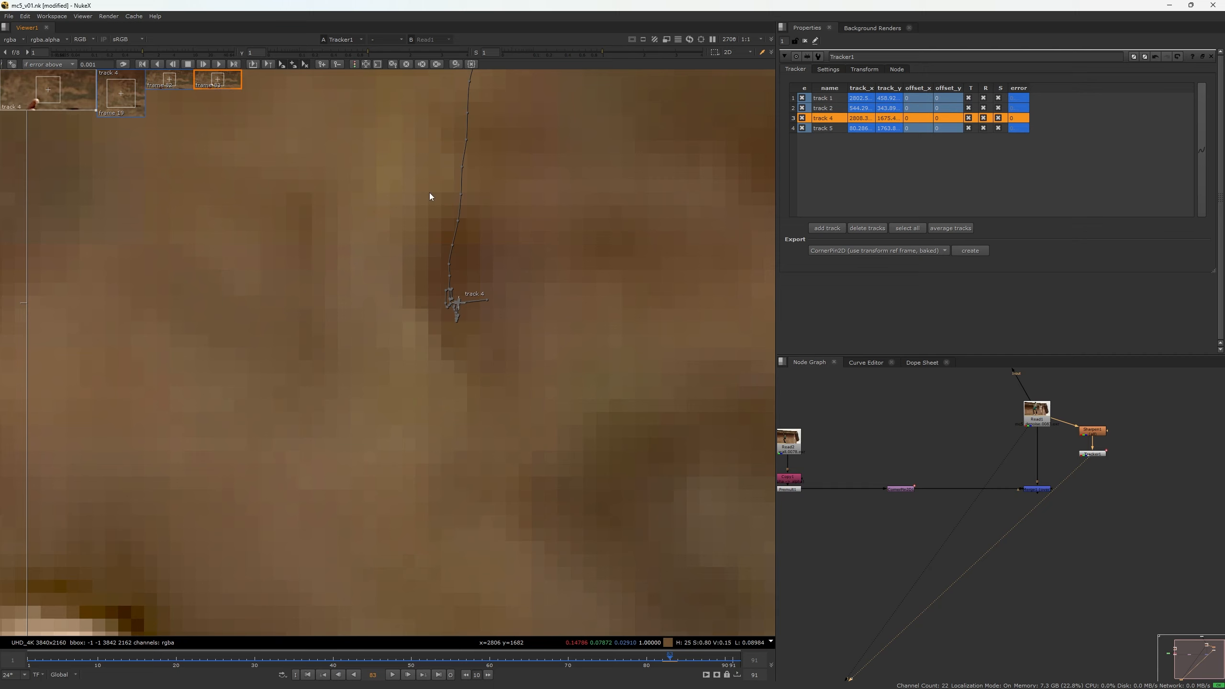
{"action": "scroll", "coordinate": [523, 352], "scroll_direction": "down", "scroll_amount": 6}
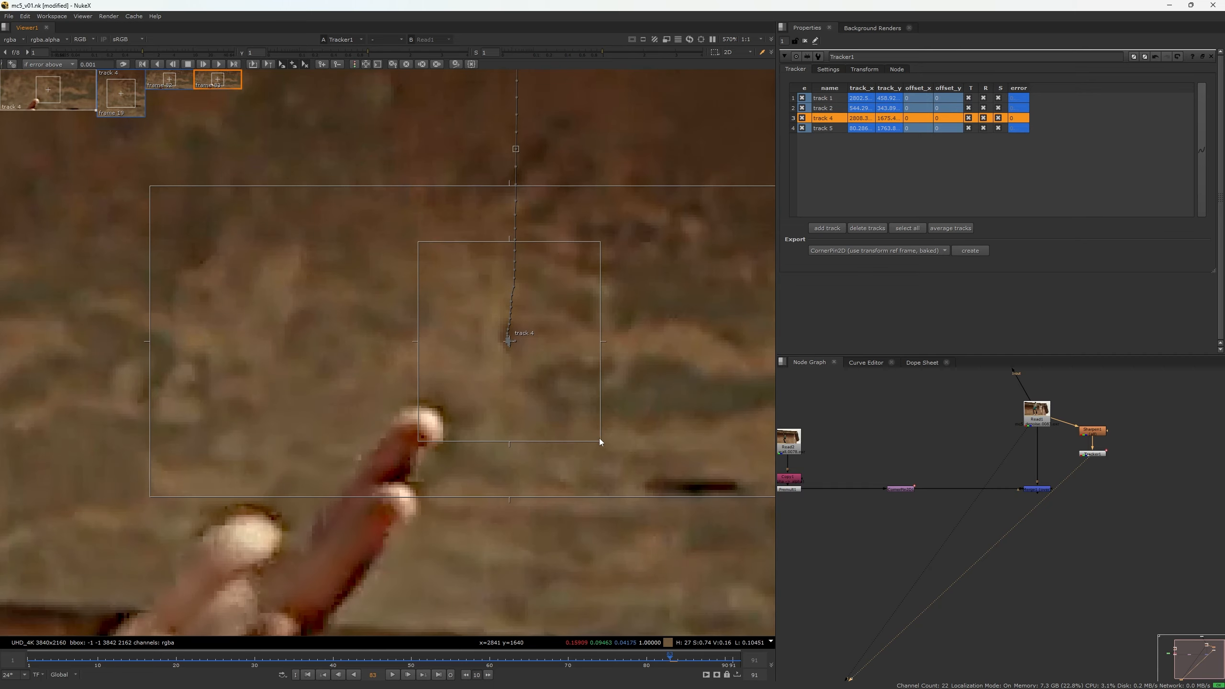
{"action": "left_click_drag", "start_coordinate": [600, 440], "coordinate": [582, 392]}
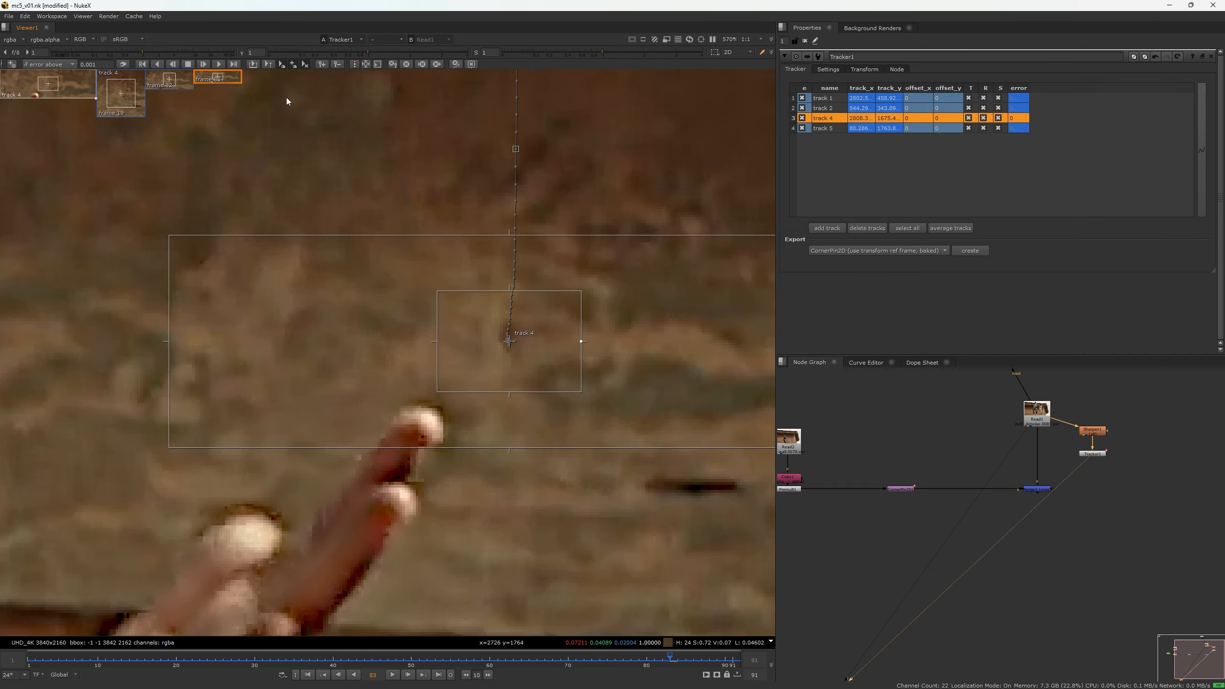
Re-track track 4 forward one frame at a time from frame 83 to frame 91.
{"action": "scroll", "coordinate": [513, 350], "scroll_direction": "up", "scroll_amount": 6}
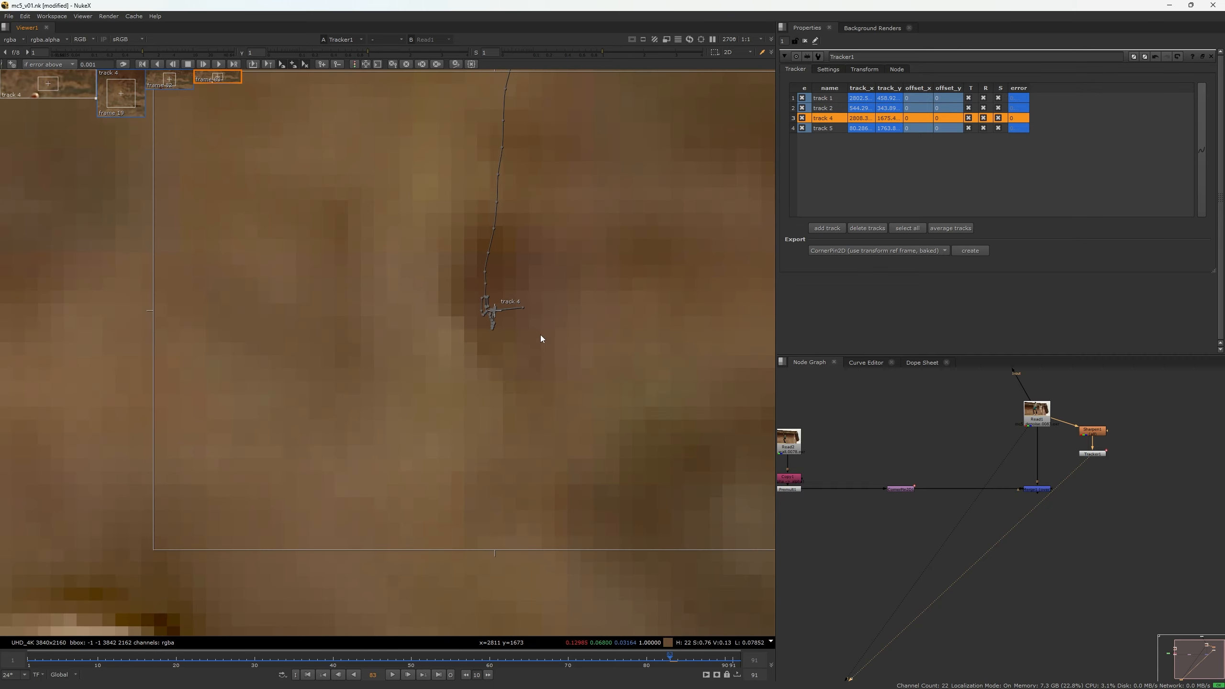
{"action": "left_click", "coordinate": [206, 64]}
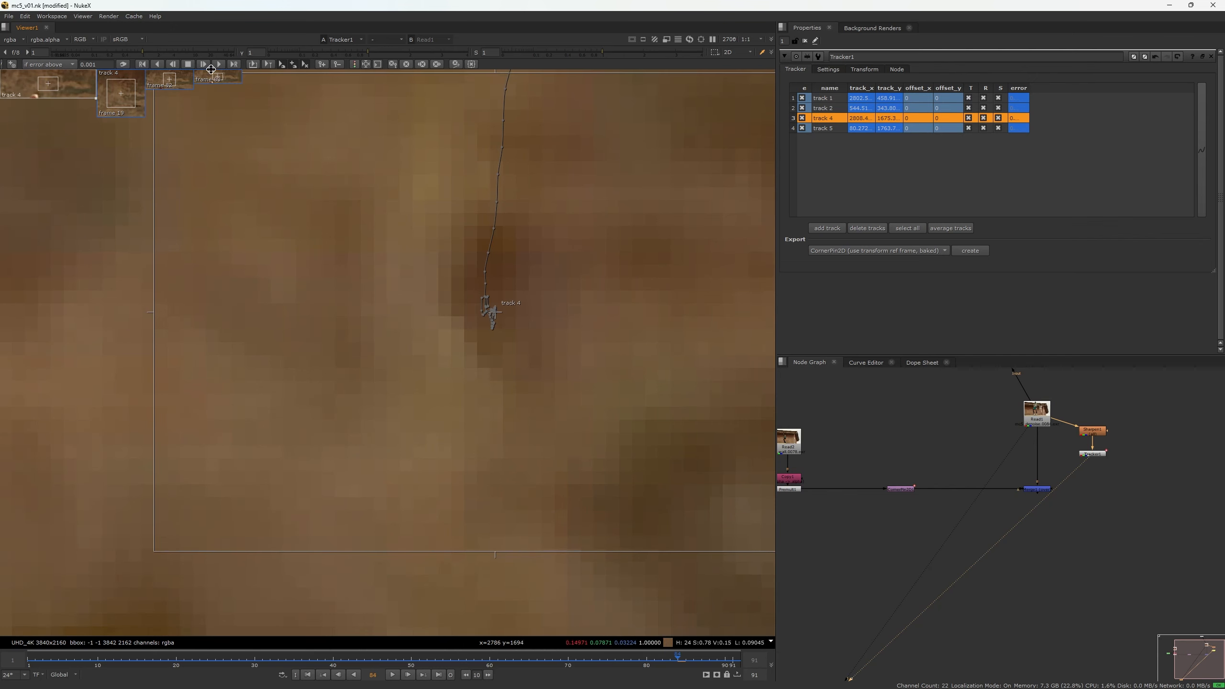
{"action": "left_click", "coordinate": [205, 66]}
{"action": "left_click", "coordinate": [204, 64]}
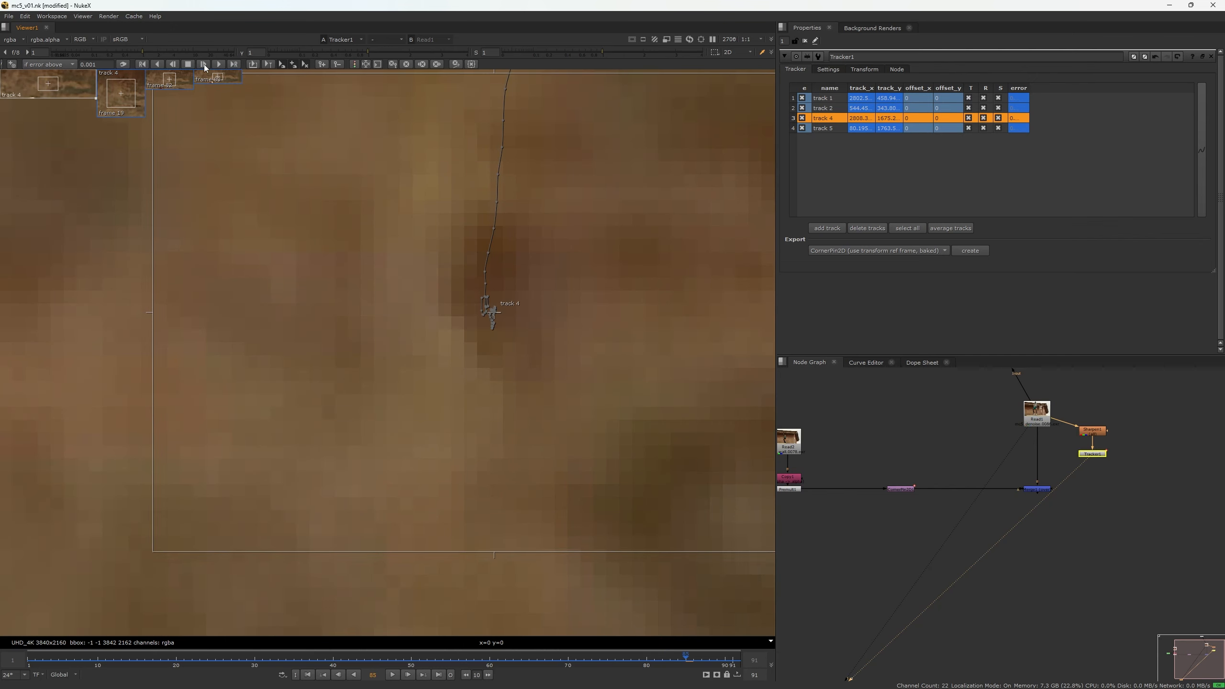
{"action": "left_click", "coordinate": [204, 64]}
{"action": "left_click", "coordinate": [204, 64]}
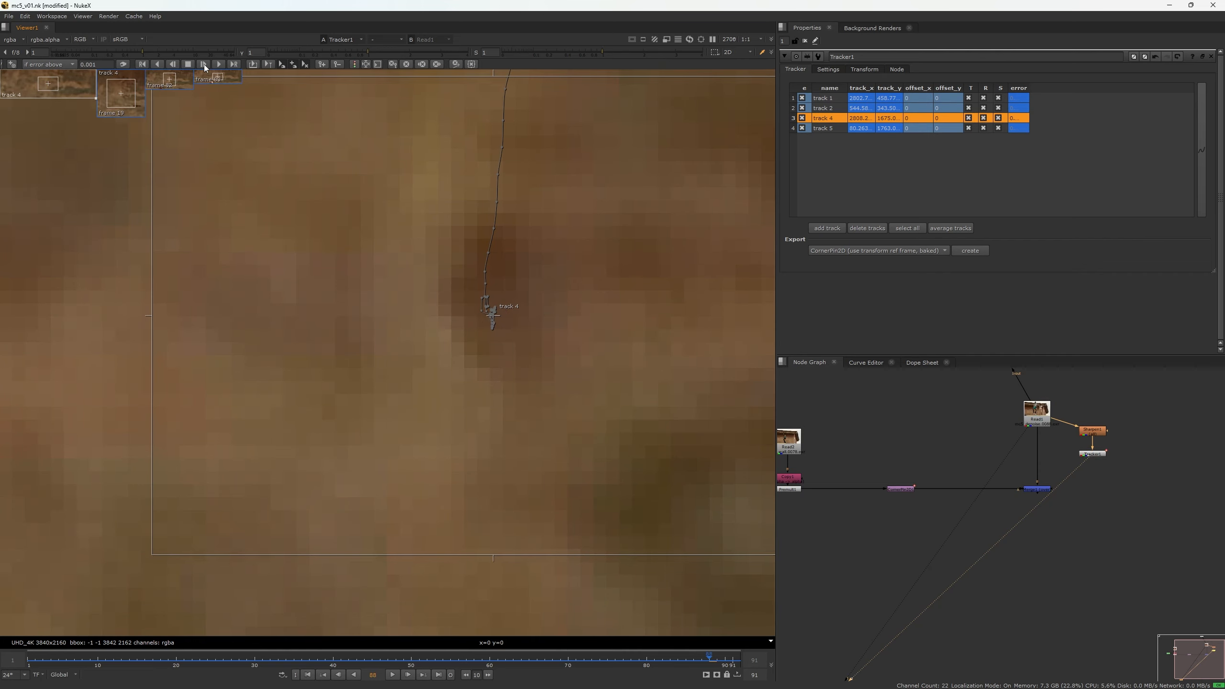
{"action": "left_click", "coordinate": [204, 64]}
{"action": "left_click", "coordinate": [204, 65]}
{"action": "left_click", "coordinate": [204, 64]}
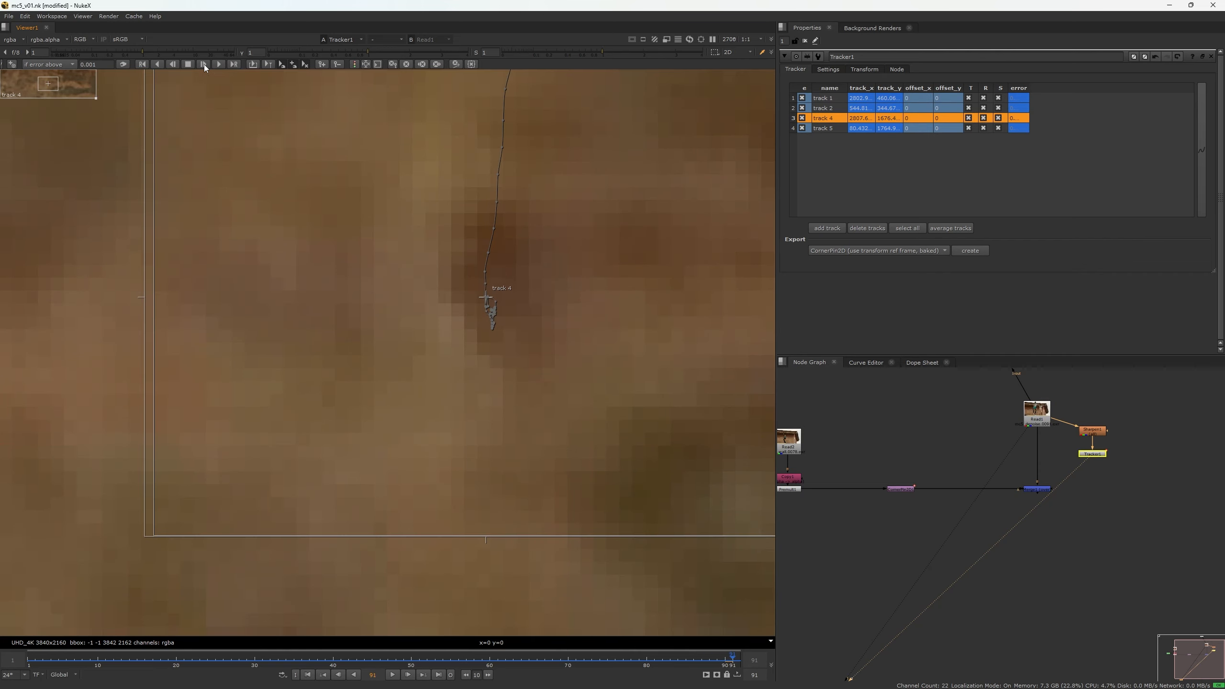
{"action": "scroll", "coordinate": [461, 289], "scroll_direction": "down", "scroll_amount": 15}
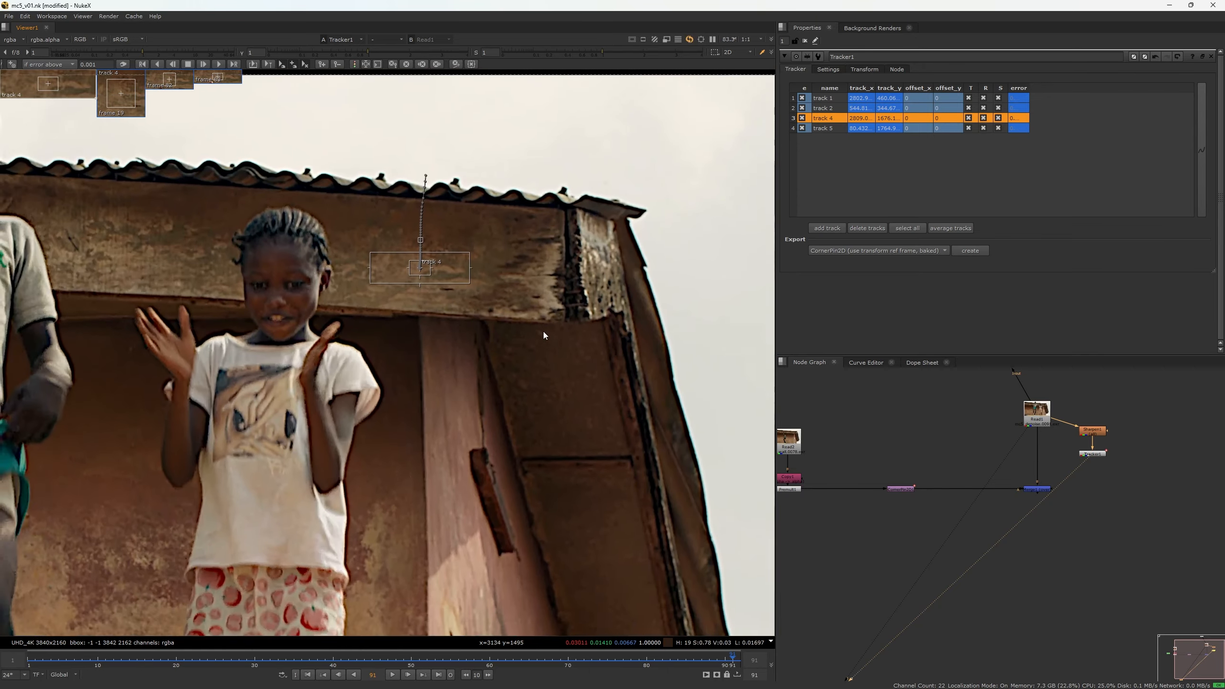
Step back through the frames from frame 91 and examine how track 4 sits on the beam.
{"action": "left_click_drag", "start_coordinate": [544, 332], "coordinate": [550, 311]}
{"action": "key", "text": "Left"}
{"action": "key", "text": "Left"}
{"action": "key", "text": "Left"}
{"action": "key", "text": "Left"}
{"action": "key", "text": "Left"}
{"action": "key", "text": "Left"}
{"action": "key", "text": "Left"}
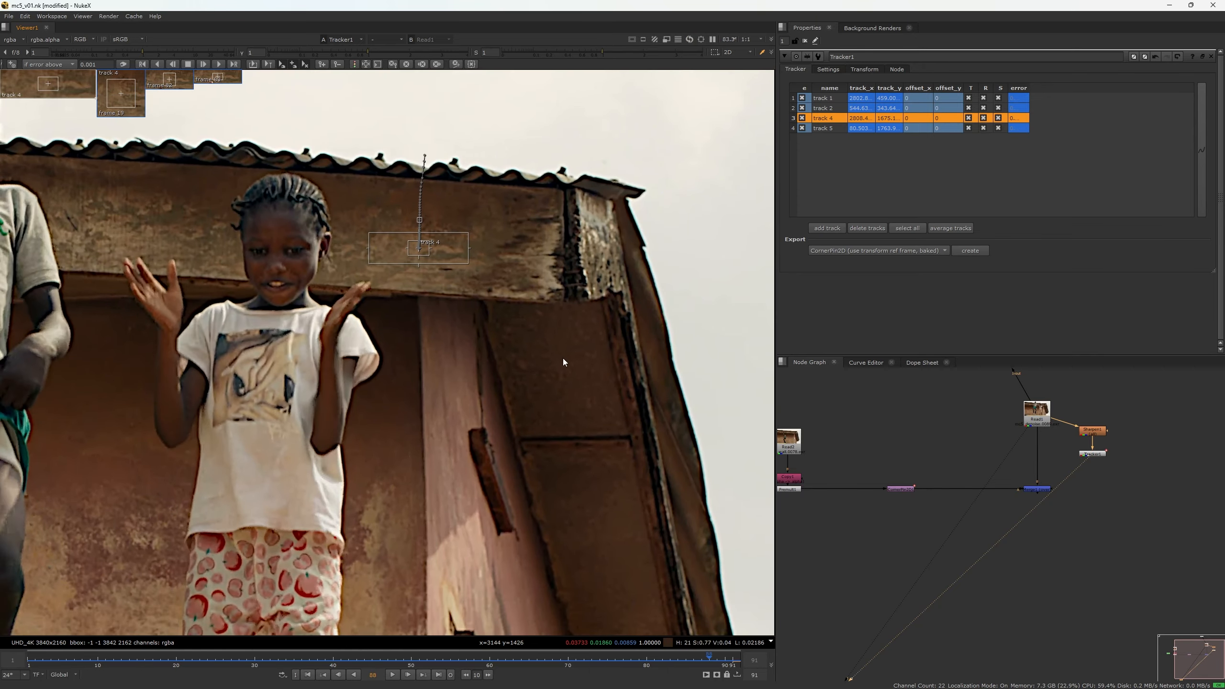
Examine track 1's position against the dark spot on the wall across frames 80 to 90.
{"action": "left_click_drag", "start_coordinate": [553, 367], "coordinate": [561, 133]}
{"action": "left_click_drag", "start_coordinate": [546, 264], "coordinate": [526, 157]}
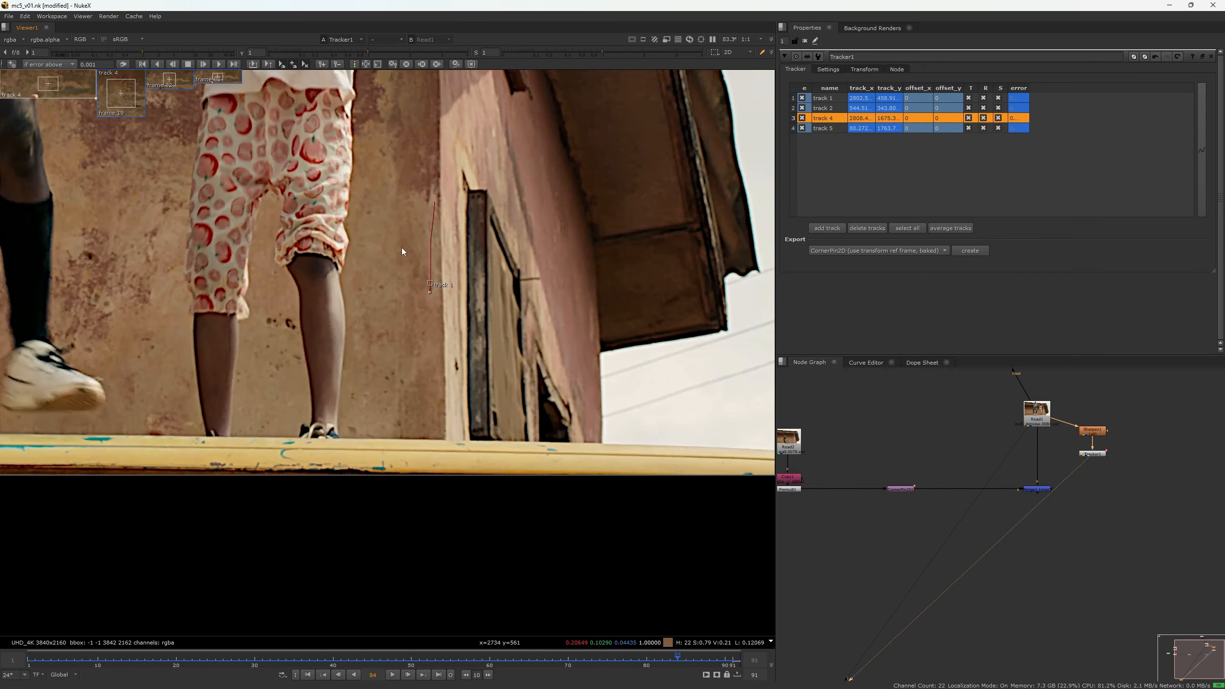
{"action": "scroll", "coordinate": [402, 247], "scroll_direction": "up", "scroll_amount": 6}
{"action": "mouse_move", "coordinate": [531, 289]}
{"action": "left_mouse_down"}
{"action": "mouse_move", "coordinate": [500, 354]}
{"action": "mouse_move", "coordinate": [399, 461]}
{"action": "left_mouse_up"}
{"action": "scroll", "coordinate": [423, 427], "scroll_direction": "up", "scroll_amount": 15}
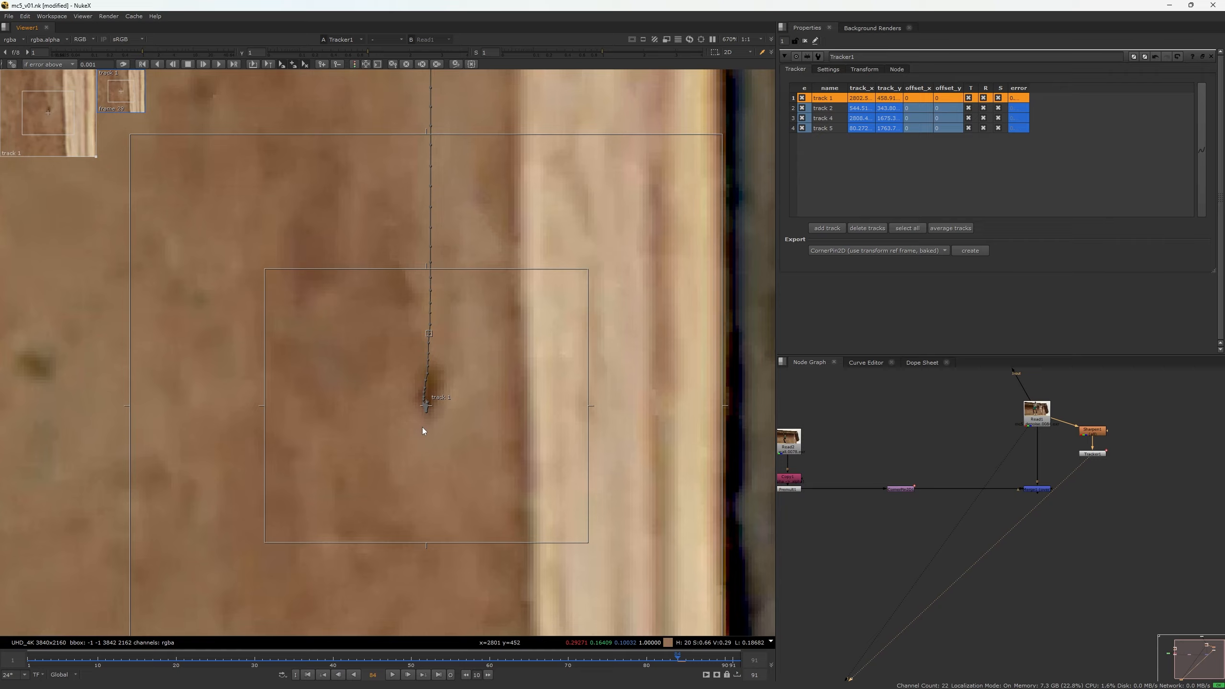
{"action": "key", "text": "Left"}
{"action": "key", "text": "Left"}
{"action": "key", "text": "Left"}
{"action": "key", "text": "Right"}
{"action": "key", "text": "Right"}
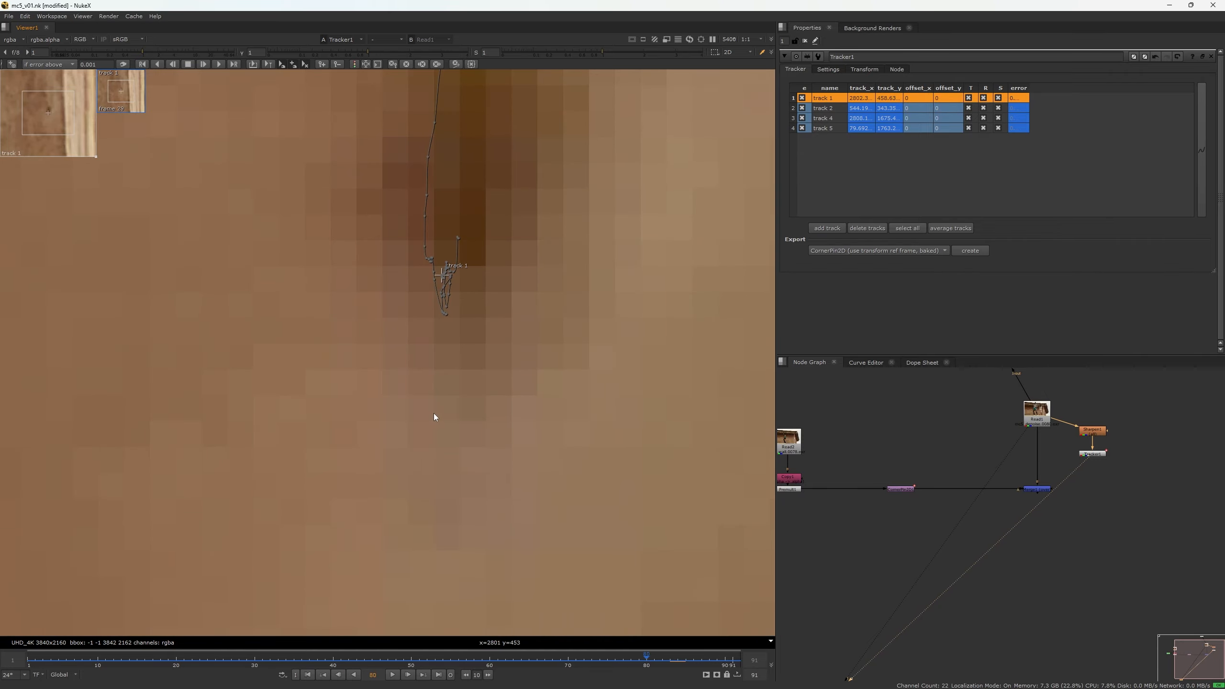
{"action": "key", "text": "Right"}
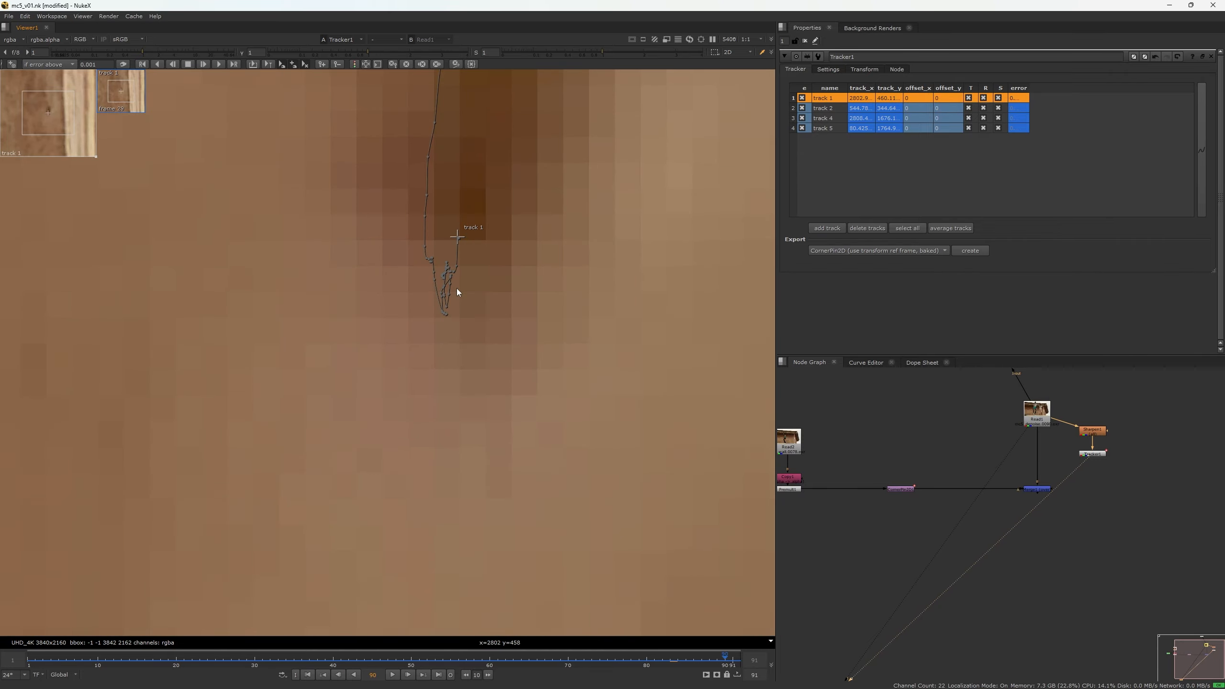
{"action": "scroll", "coordinate": [458, 293], "scroll_direction": "down", "scroll_amount": 6}
{"action": "key", "text": "Right"}
{"action": "key", "text": "Right"}
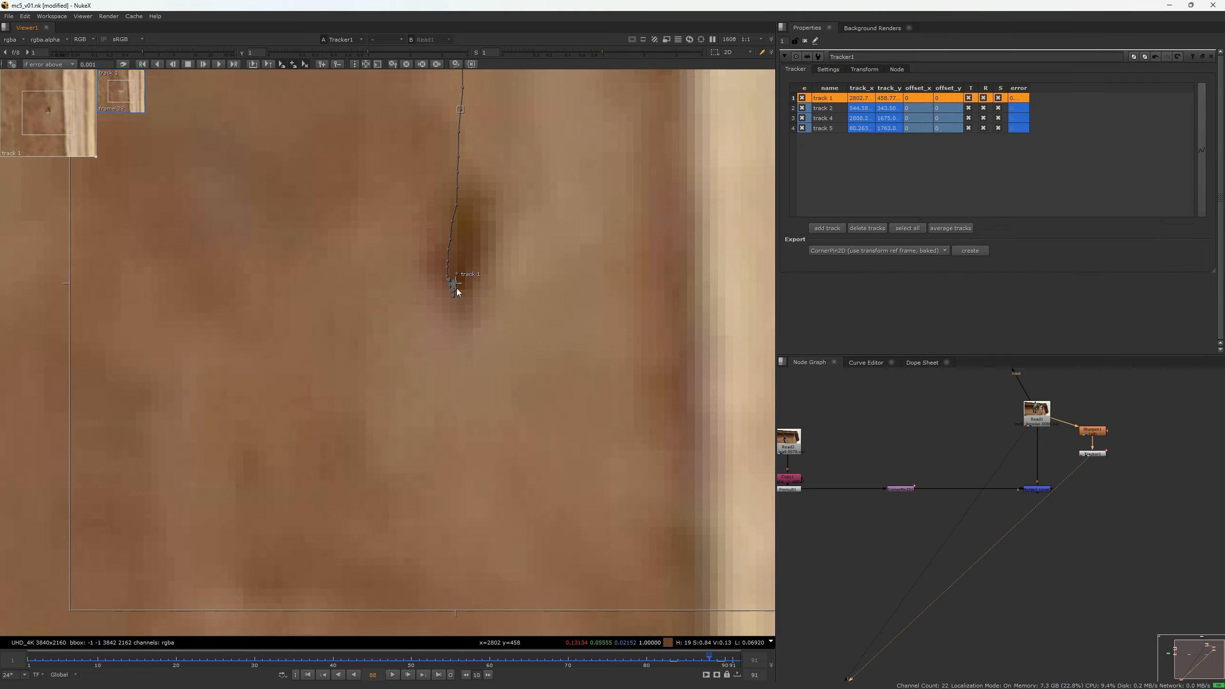
{"action": "key", "text": "Left"}
Examine track 2 against the dark spot on the lower wall at frame 89, and check track 5 on the beam.
{"action": "scroll", "coordinate": [528, 419], "scroll_direction": "down", "scroll_amount": 15}
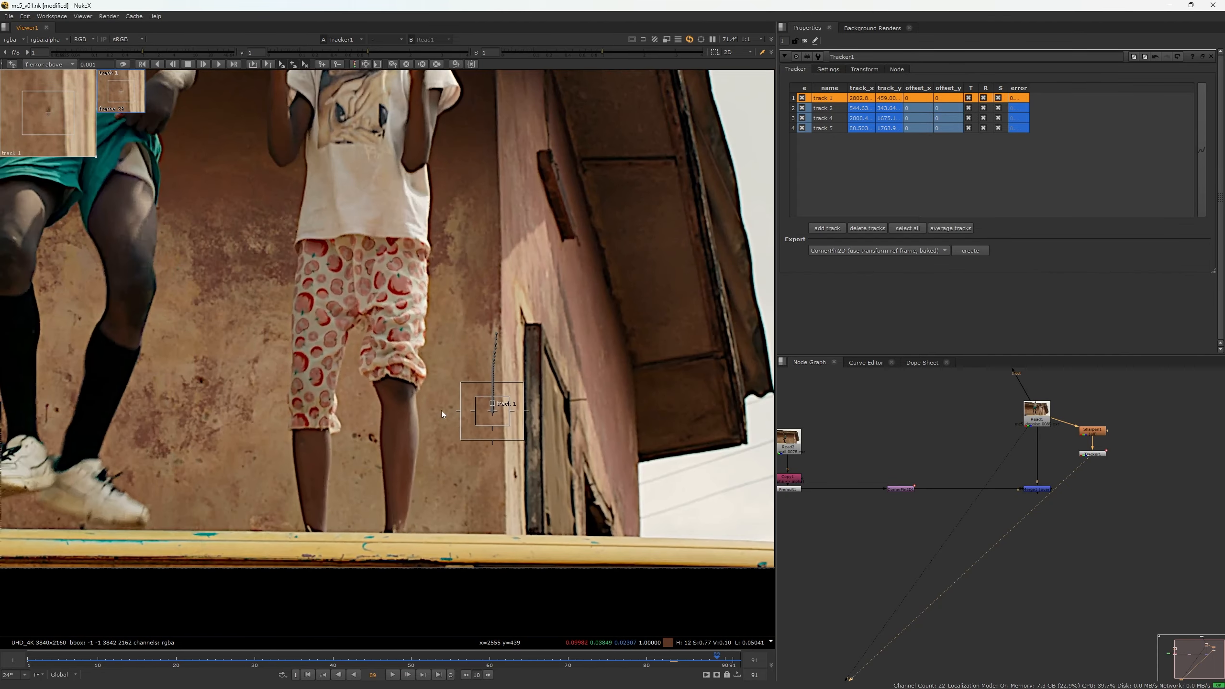
{"action": "scroll", "coordinate": [338, 425], "scroll_direction": "down", "scroll_amount": 3}
{"action": "left_click_drag", "start_coordinate": [193, 439], "coordinate": [388, 416]}
{"action": "left_click_drag", "start_coordinate": [352, 355], "coordinate": [224, 461]}
{"action": "scroll", "coordinate": [251, 443], "scroll_direction": "up", "scroll_amount": 5}
{"action": "scroll", "coordinate": [320, 406], "scroll_direction": "up", "scroll_amount": 15}
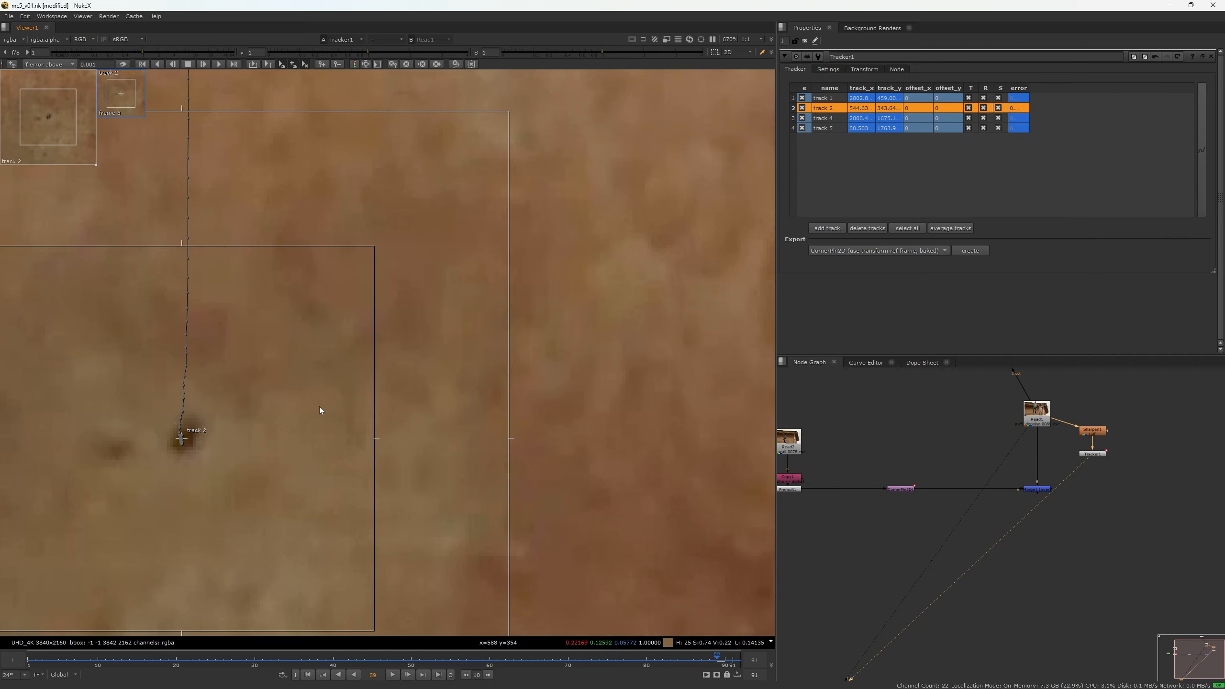
{"action": "scroll", "coordinate": [224, 438], "scroll_direction": "down", "scroll_amount": 5}
{"action": "scroll", "coordinate": [225, 435], "scroll_direction": "down", "scroll_amount": 15}
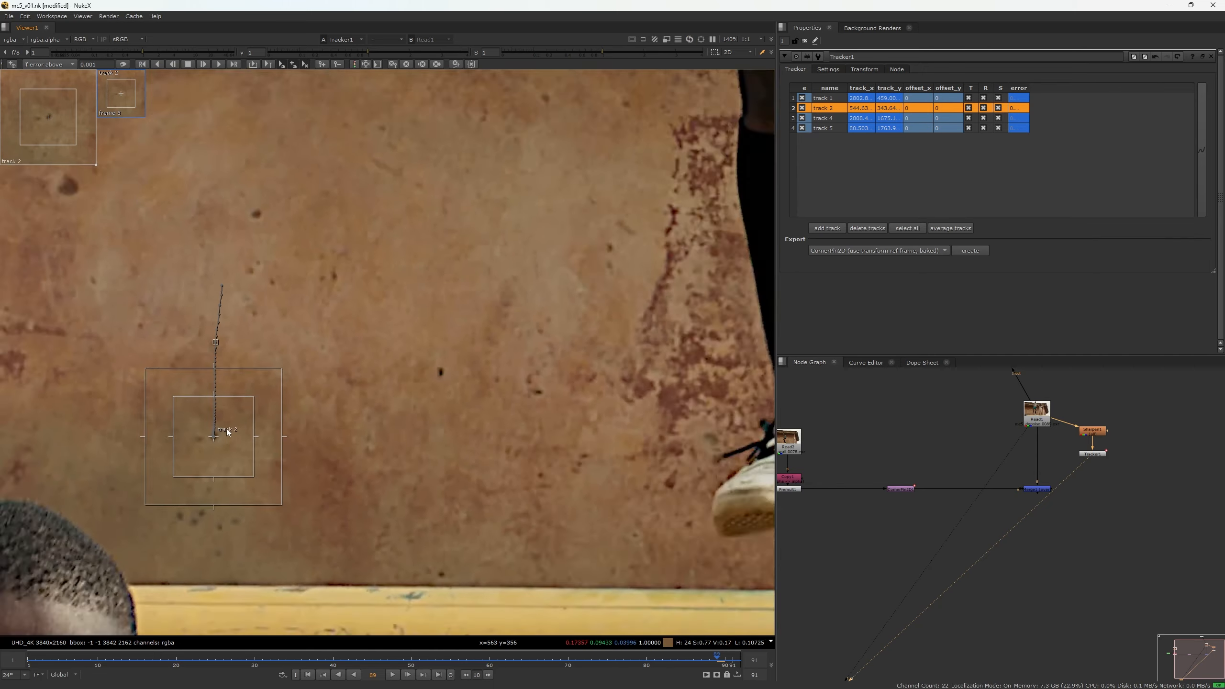
{"action": "left_click_drag", "start_coordinate": [252, 259], "coordinate": [236, 446]}
{"action": "scroll", "coordinate": [127, 360], "scroll_direction": "up", "scroll_amount": 11}
{"action": "scroll", "coordinate": [119, 370], "scroll_direction": "down", "scroll_amount": 12}
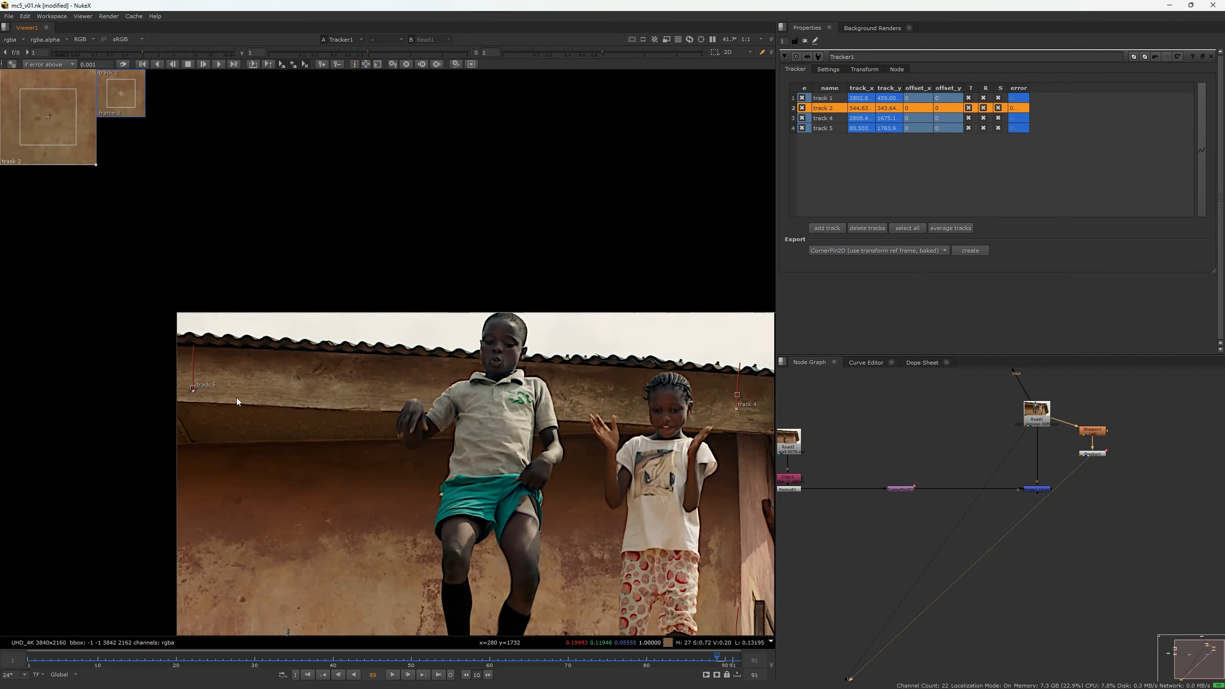
{"action": "left_click_drag", "start_coordinate": [237, 398], "coordinate": [269, 236]}
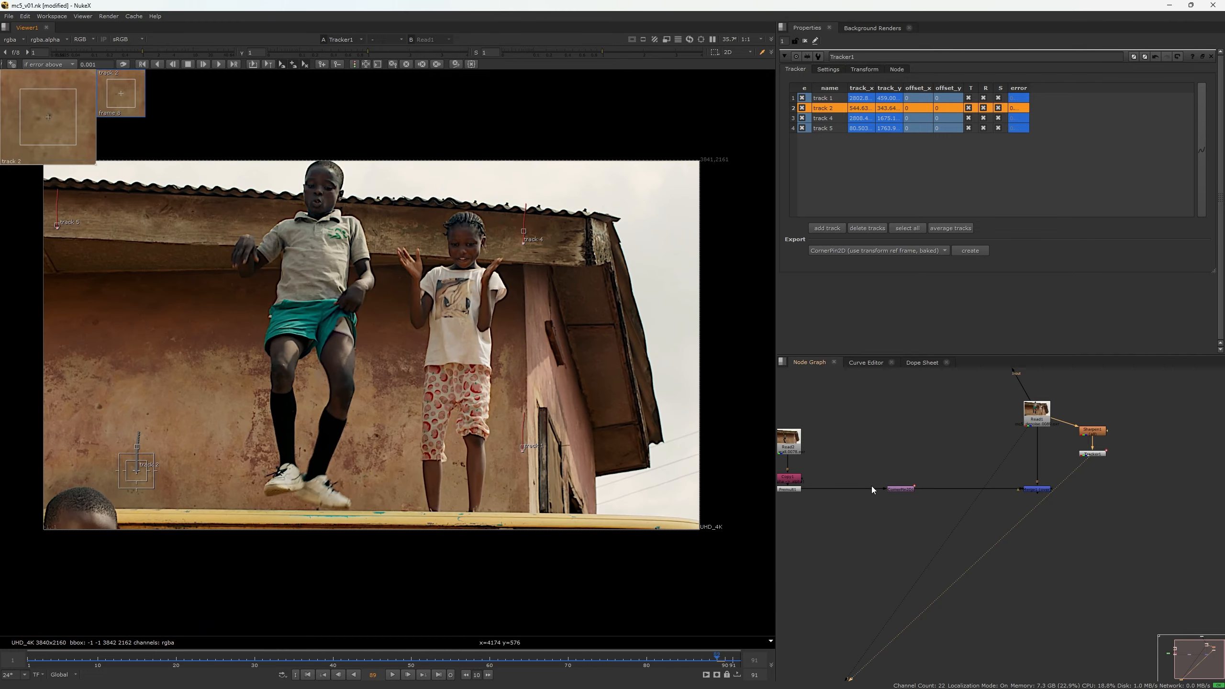
Delete the old corner pin node feeding Merge1.
{"action": "scroll", "coordinate": [875, 490], "scroll_direction": "up", "scroll_amount": 3}
{"action": "left_click_drag", "start_coordinate": [974, 450], "coordinate": [881, 517]}
{"action": "key", "text": "Delete"}
{"action": "left_click_drag", "start_coordinate": [896, 520], "coordinate": [801, 519]}
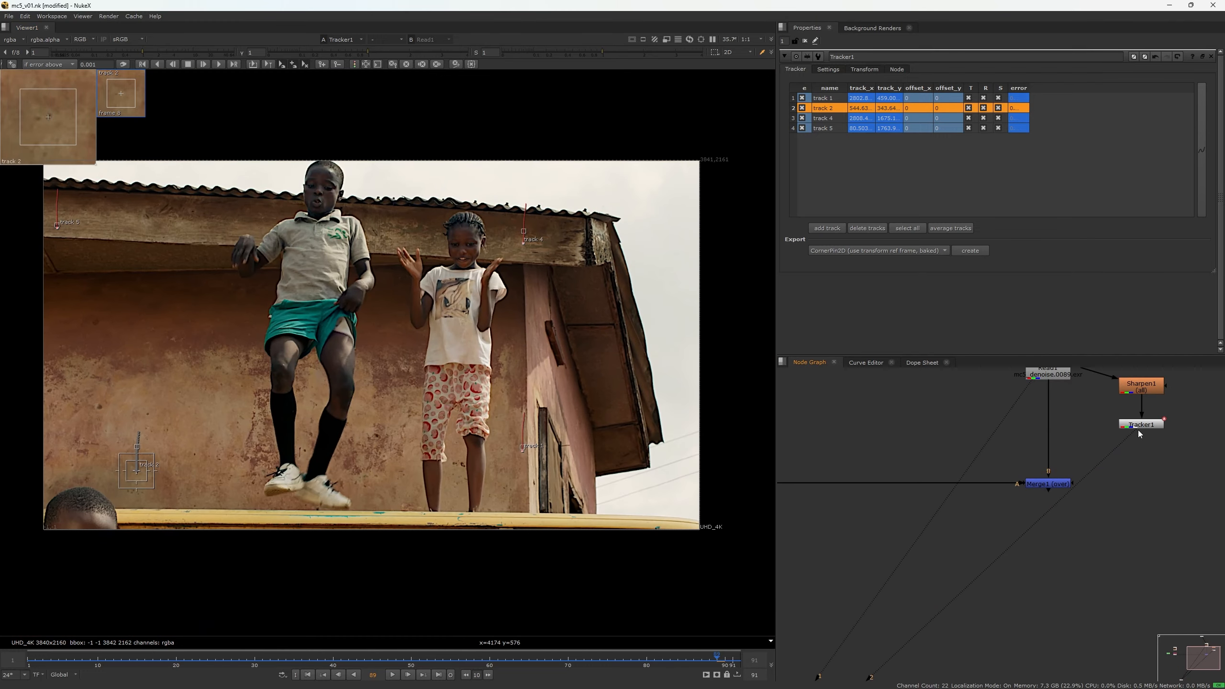
Export all four tracks as a baked CornerPin2D using the transform reference frame, and insert it between the clean-plate branch and Merge1.
{"action": "left_click", "coordinate": [1142, 427]}
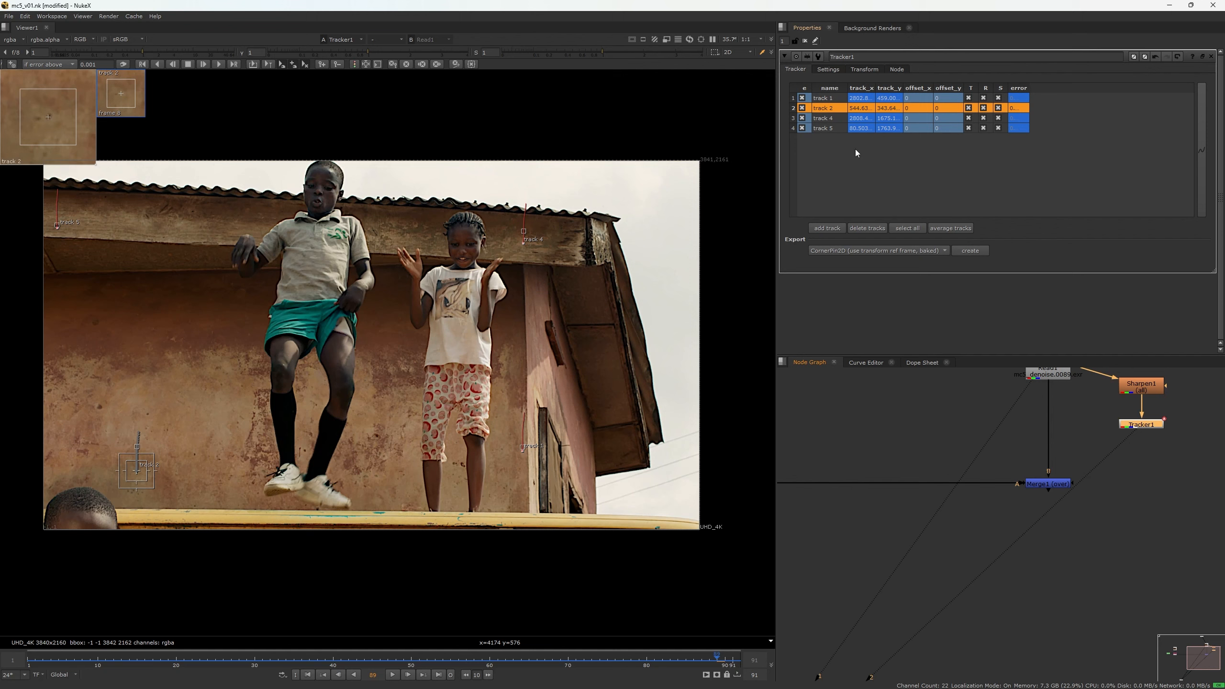
{"action": "left_click", "coordinate": [824, 99]}
{"action": "left_click", "coordinate": [834, 127], "text": "shift"}
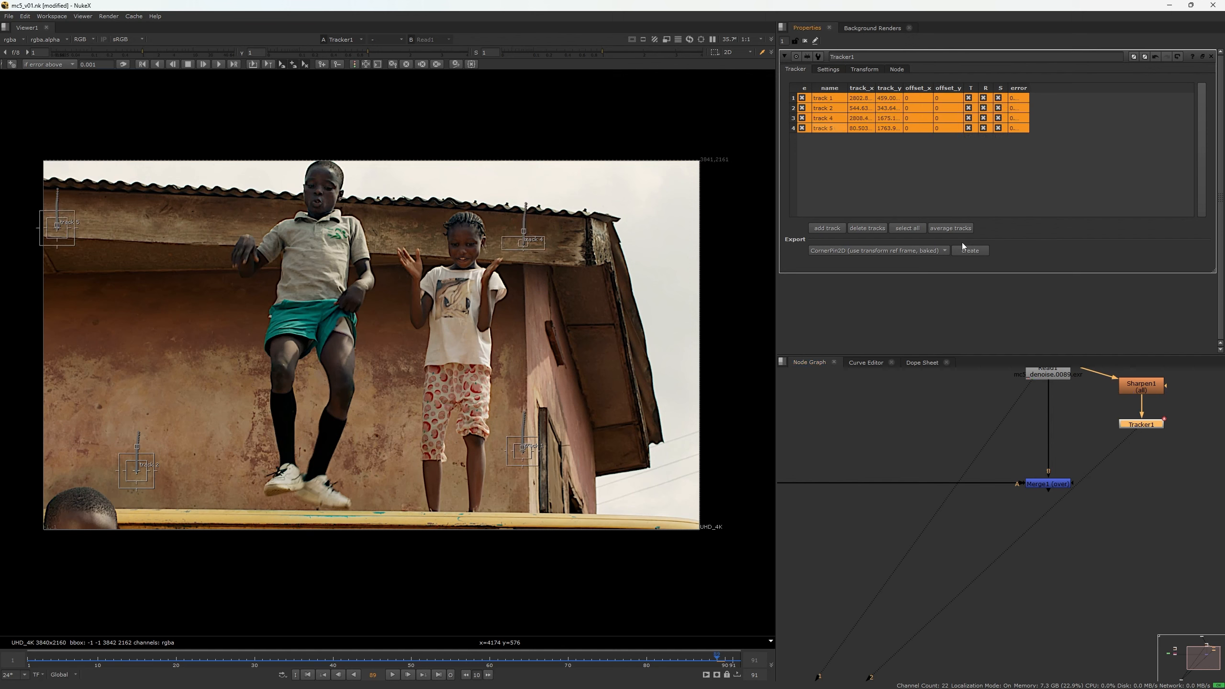
{"action": "left_click_drag", "start_coordinate": [1211, 447], "coordinate": [1055, 561]}
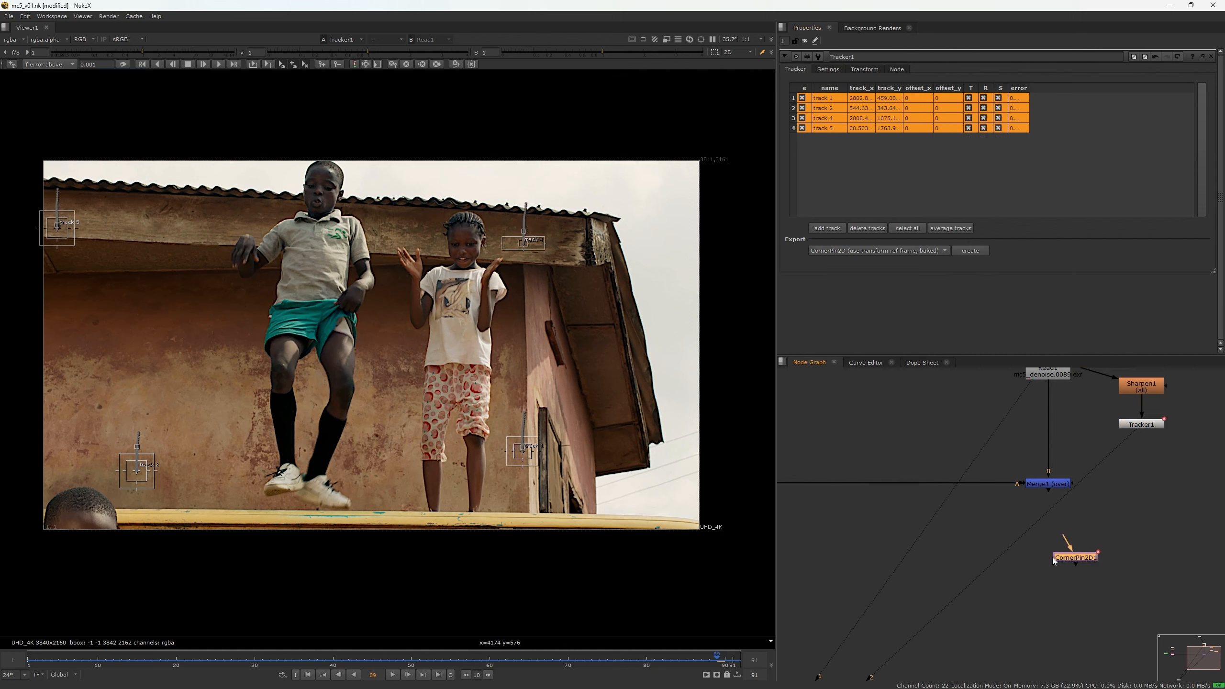
{"action": "left_click_drag", "start_coordinate": [844, 483], "coordinate": [845, 483]}
{"action": "left_click_drag", "start_coordinate": [845, 484], "coordinate": [963, 470]}
{"action": "scroll", "coordinate": [964, 470], "scroll_direction": "down", "scroll_amount": 3}
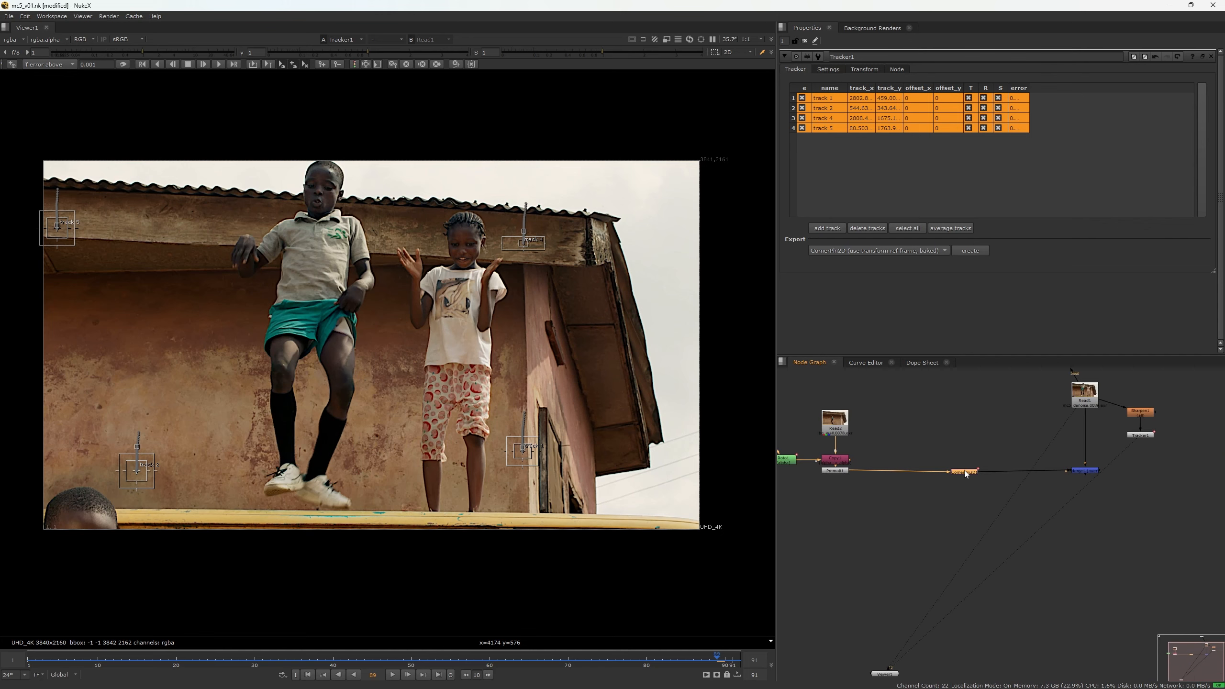
Show Merge1's result in the viewer, framed on the house's roof corner.
{"action": "left_click", "coordinate": [1063, 457]}
{"action": "left_click_drag", "start_coordinate": [1064, 457], "coordinate": [1125, 501]}
{"action": "key", "text": "1"}
{"action": "left_click", "coordinate": [1125, 500]}
{"action": "scroll", "coordinate": [504, 275], "scroll_direction": "up", "scroll_amount": 2}
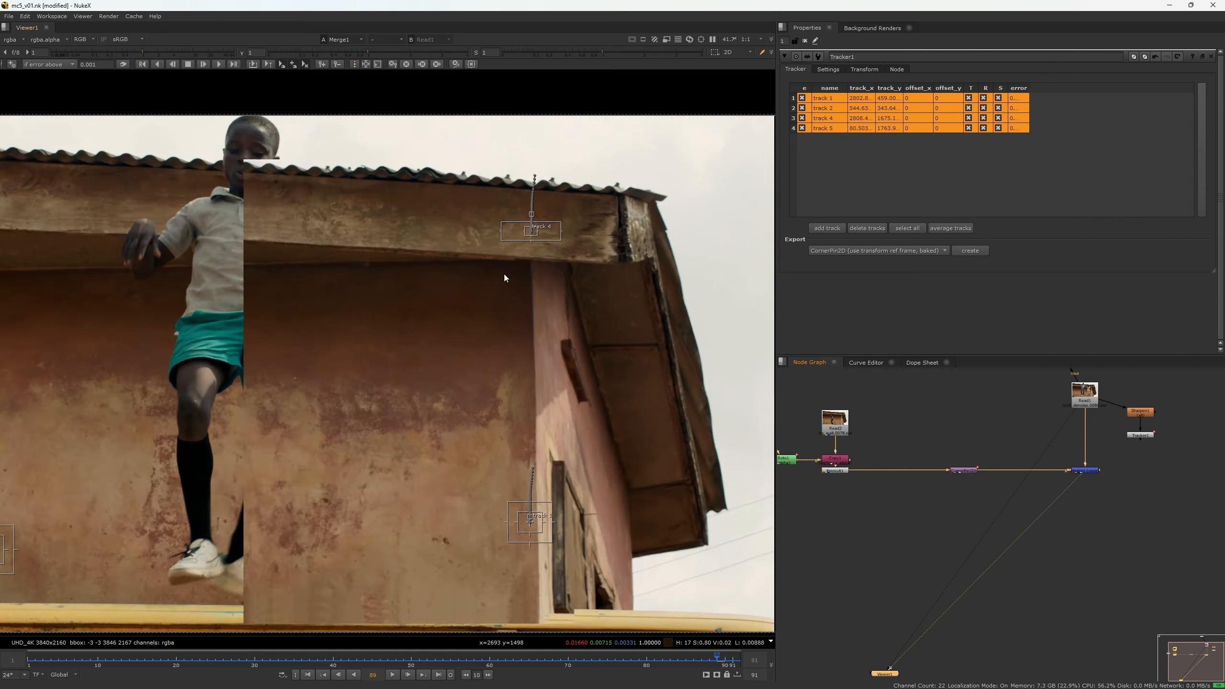
{"action": "left_click_drag", "start_coordinate": [545, 283], "coordinate": [494, 282]}
Step back and forth between frames 89 and 77 to examine how steadily the patch sits on the house.
{"action": "key", "text": "Left"}
{"action": "key", "text": "Left"}
{"action": "key", "text": "Left"}
{"action": "key", "text": "Left"}
{"action": "key", "text": "Left"}
{"action": "key", "text": "Left"}
{"action": "key", "text": "Left"}
{"action": "key", "text": "Left"}
{"action": "key", "text": "Left"}
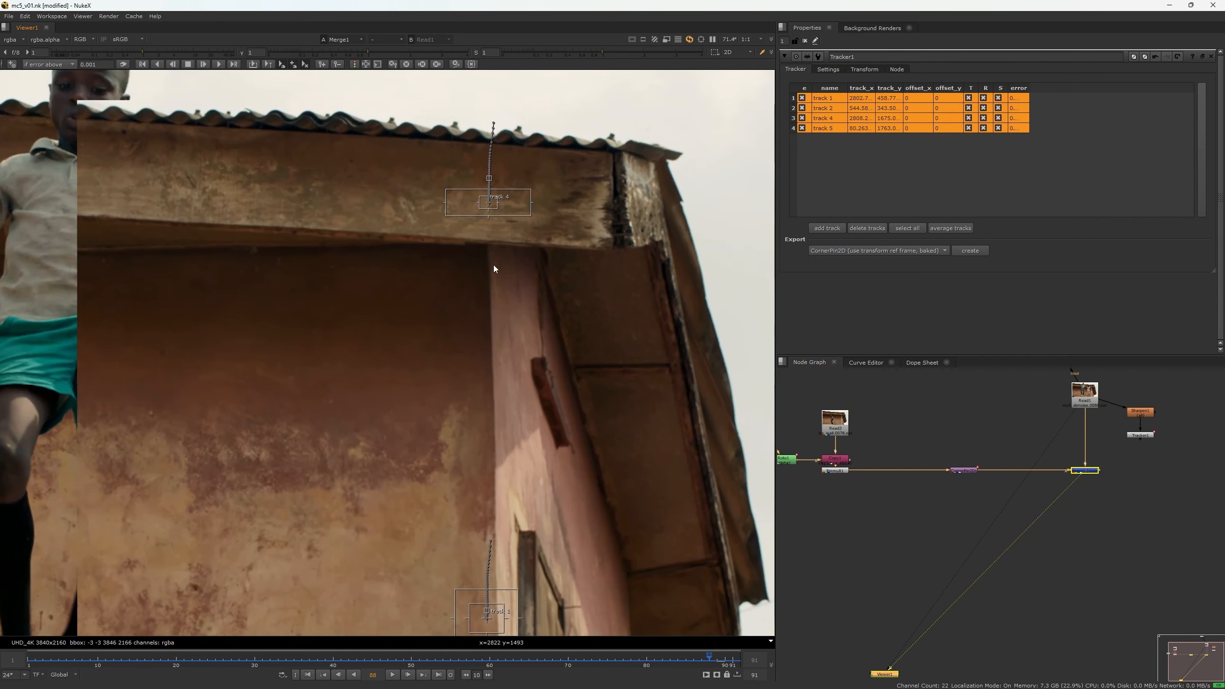
{"action": "key", "text": "Left"}
{"action": "key", "text": "Left"}
{"action": "key", "text": "Left"}
{"action": "key", "text": "Left"}
{"action": "key", "text": "Left"}
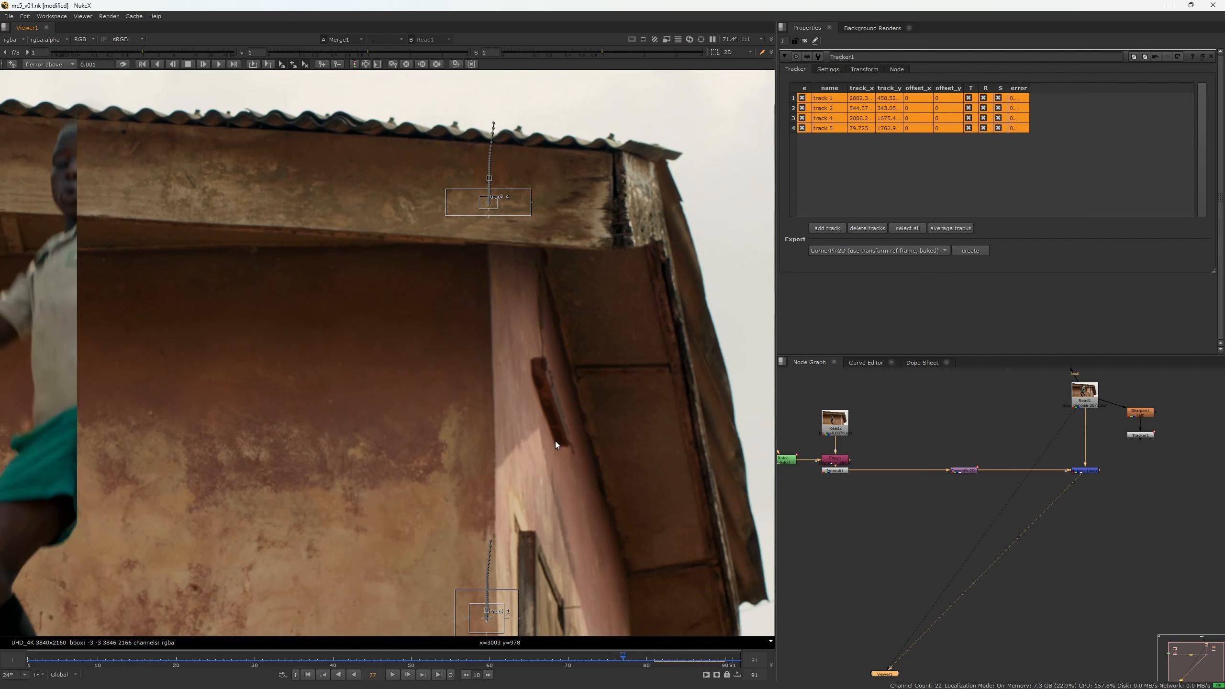
{"action": "key", "text": "Right"}
{"action": "key", "text": "Right"}
{"action": "key", "text": "Right"}
{"action": "key", "text": "Right"}
{"action": "key", "text": "Right"}
{"action": "key", "text": "Left"}
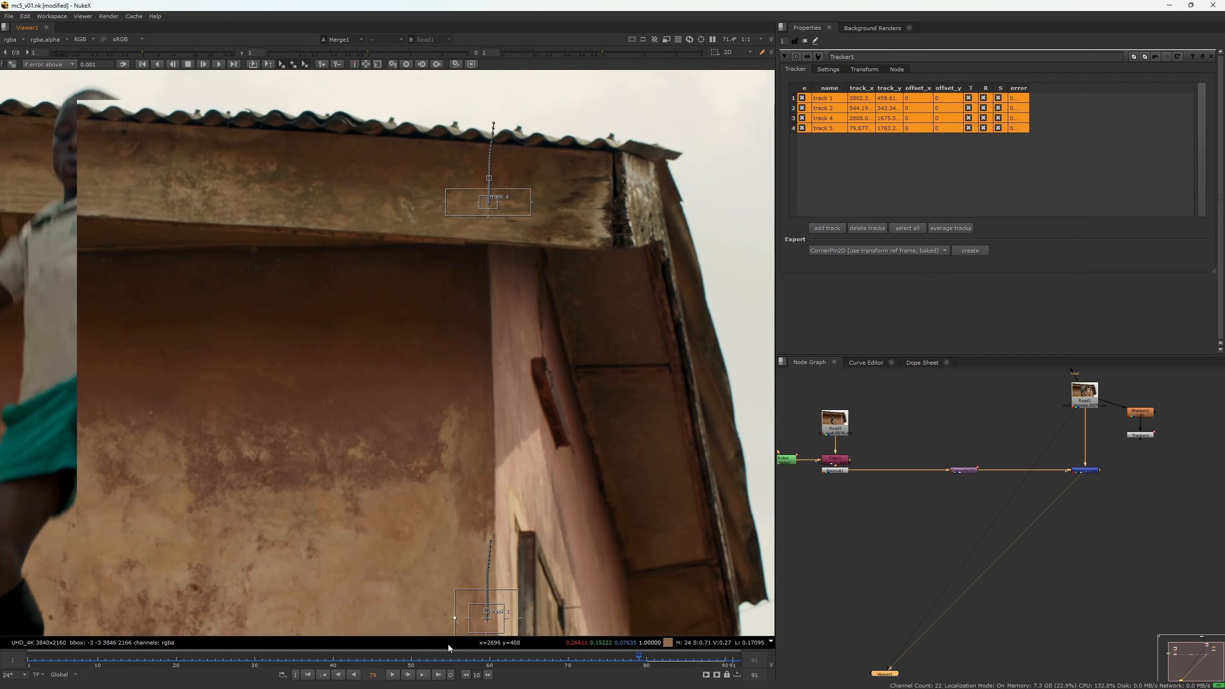
Limit playback to frames 68 to 91 and play that range to check the patch for drift.
{"action": "left_click", "coordinate": [552, 658]}
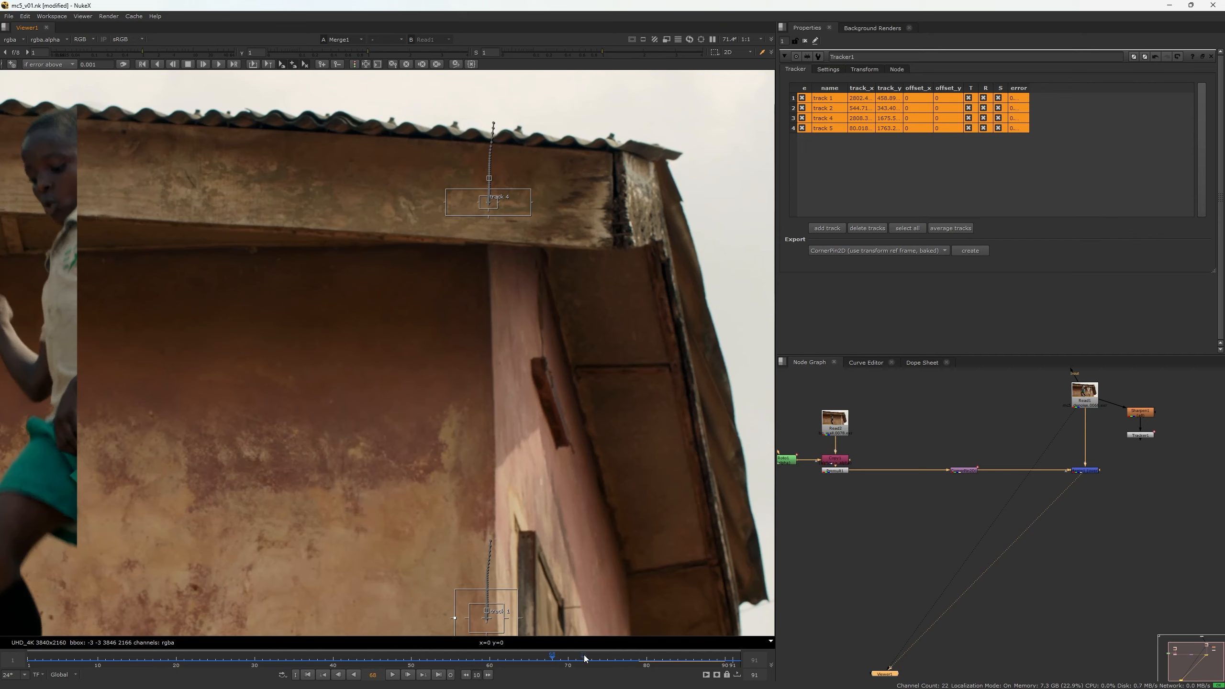
{"action": "left_click", "coordinate": [295, 675]}
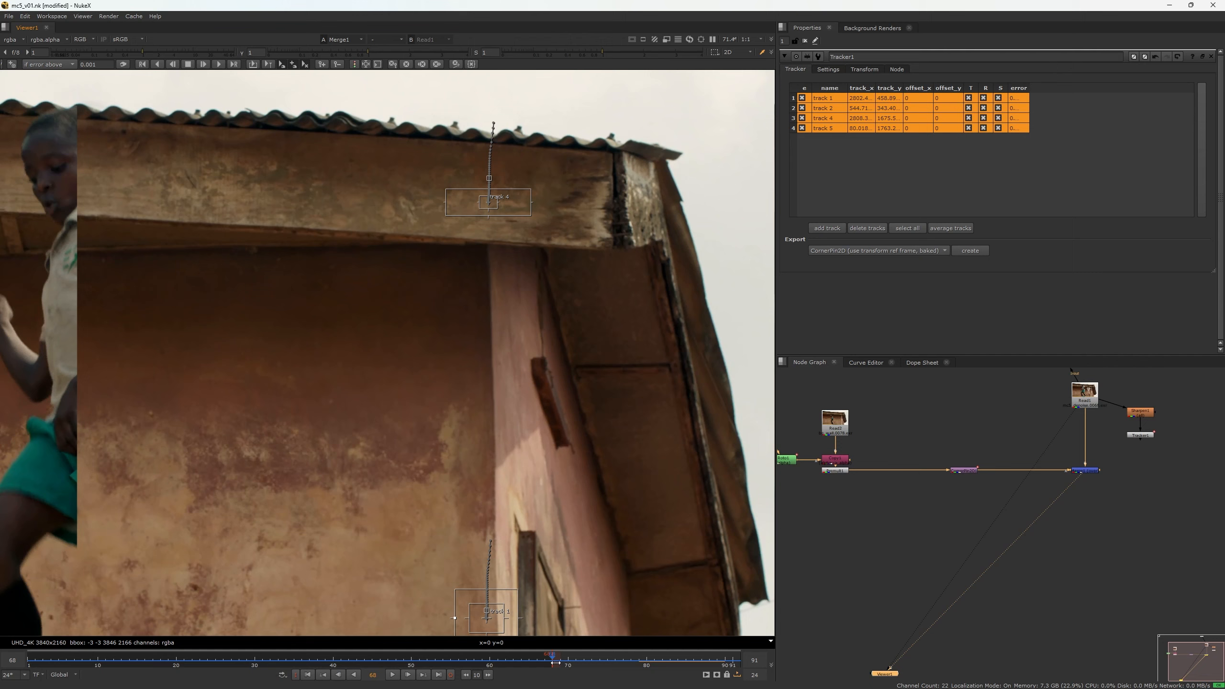
{"action": "left_click", "coordinate": [734, 659]}
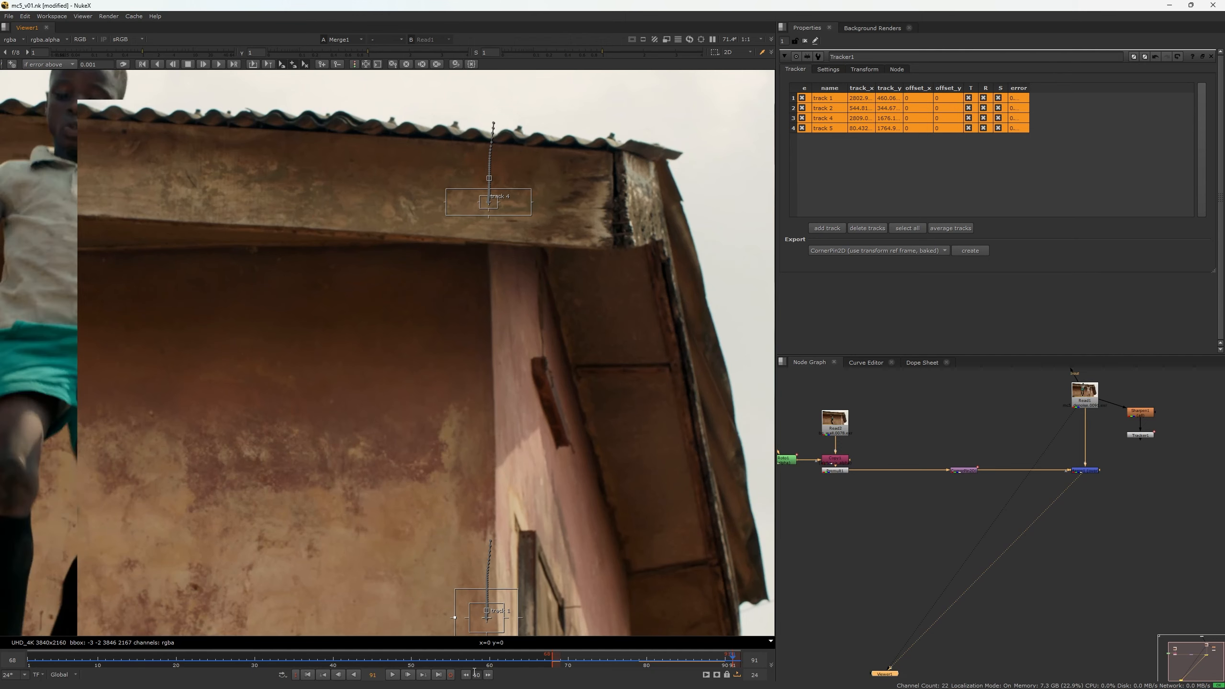
{"action": "left_click", "coordinate": [393, 674]}
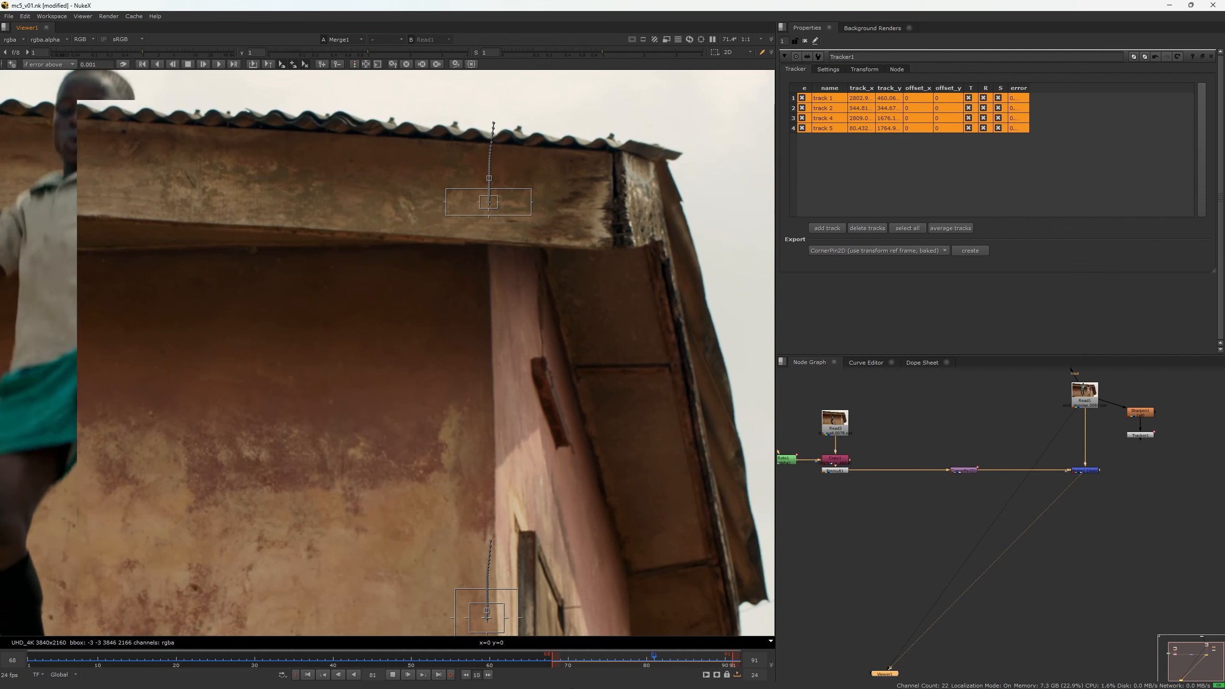
{"action": "left_click", "coordinate": [392, 675]}
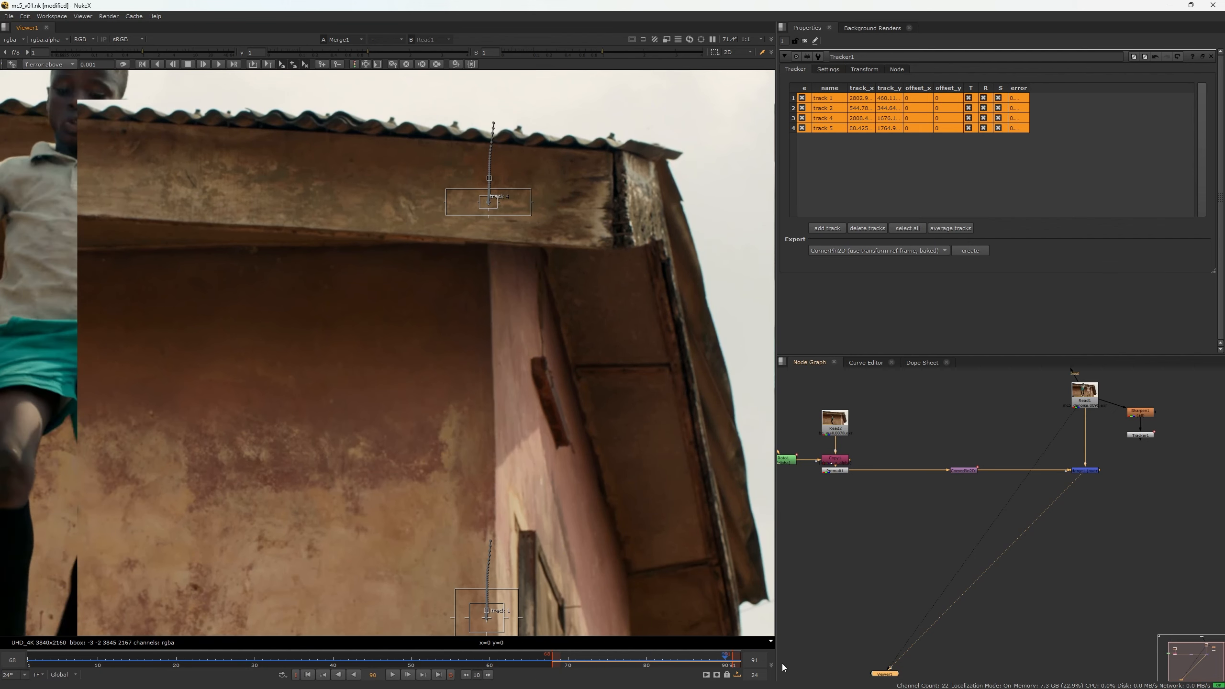
Turn off the limited playback range and play the whole merged sequence.
{"action": "left_click", "coordinate": [737, 675]}
{"action": "scroll", "coordinate": [333, 417], "scroll_direction": "down", "scroll_amount": 2}
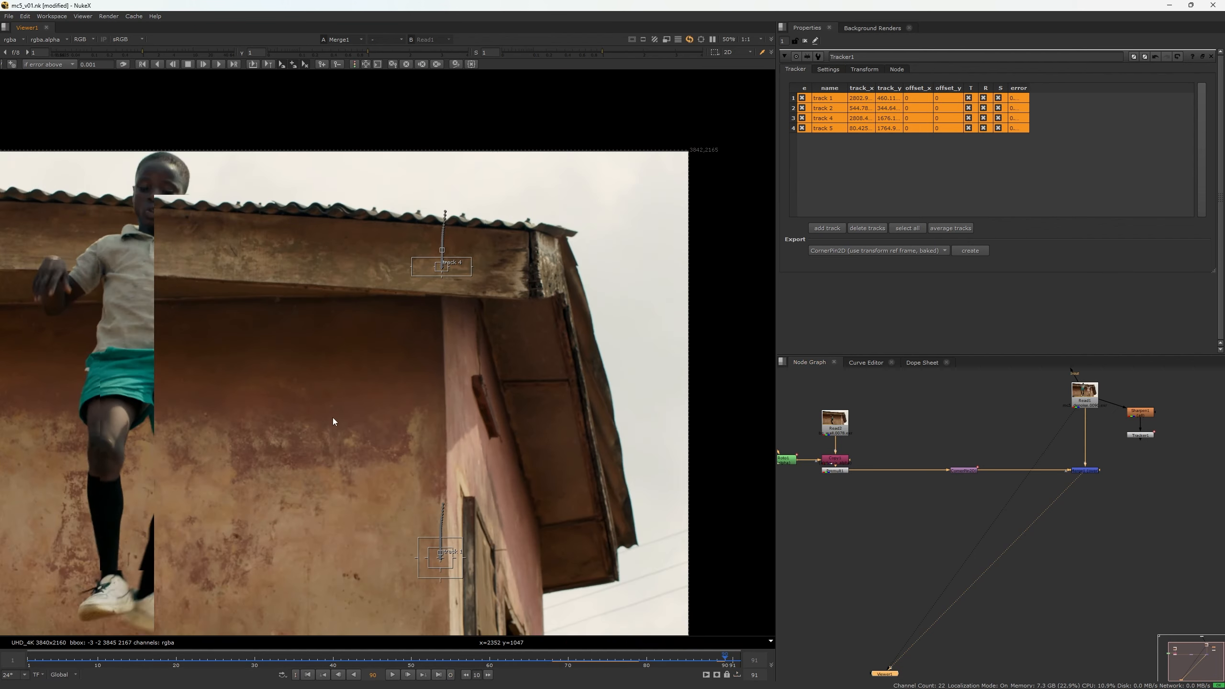
{"action": "left_click_drag", "start_coordinate": [333, 418], "coordinate": [316, 328]}
{"action": "key", "text": "l"}
{"action": "scroll", "coordinate": [316, 328], "scroll_direction": "down", "scroll_amount": 2}
{"action": "scroll", "coordinate": [316, 331], "scroll_direction": "down", "scroll_amount": 1}
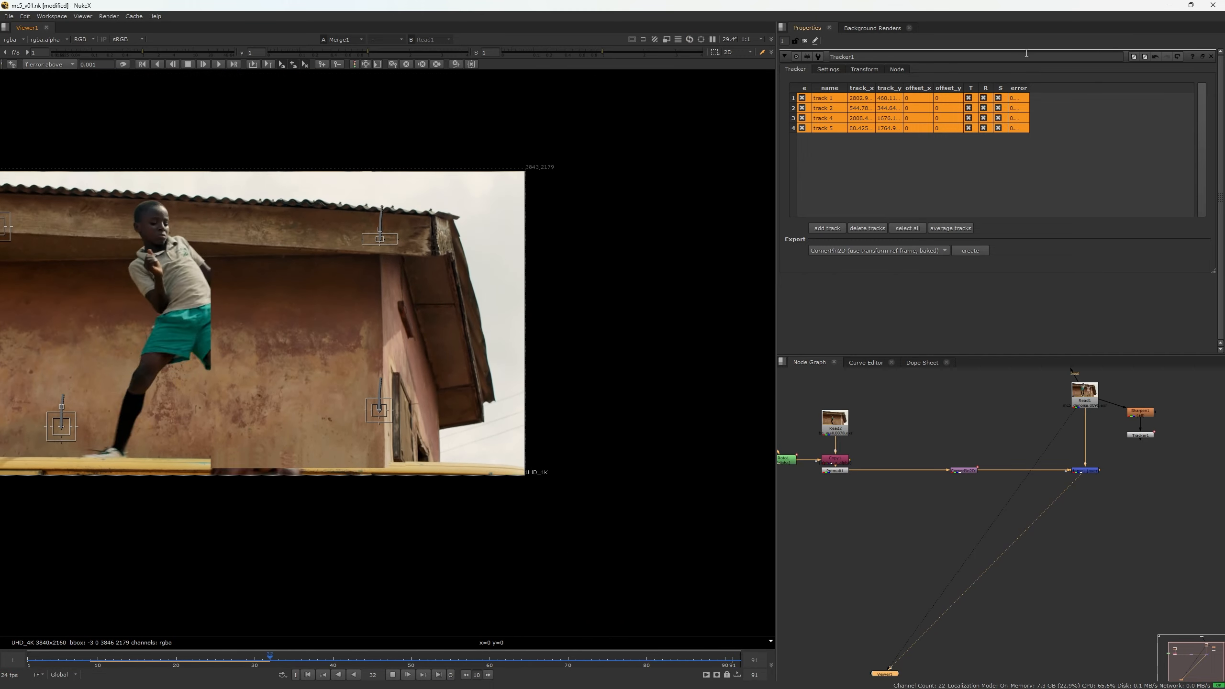
Close all node properties and watch the full merged shot without tracker overlays.
{"action": "left_click", "coordinate": [805, 41]}
{"action": "left_click_drag", "start_coordinate": [330, 347], "coordinate": [444, 338]}
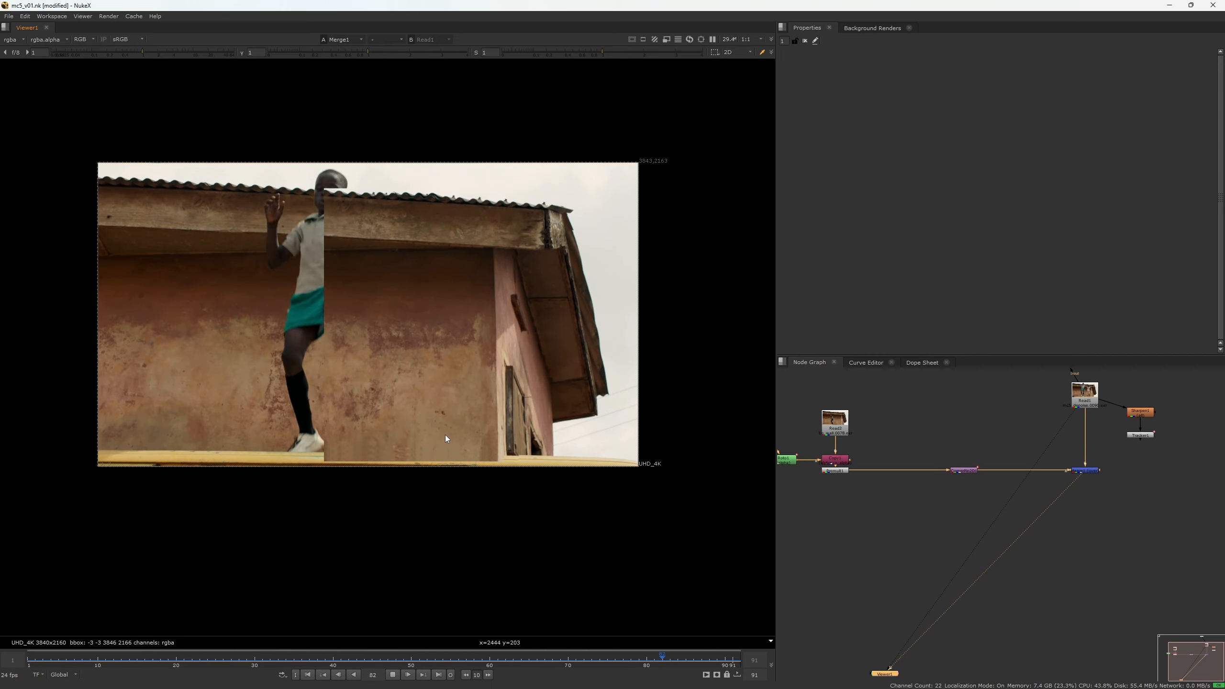
{"action": "key", "text": "k"}
Rename the new corner pin node as CornerPin2D1_Matchmove.
{"action": "scroll", "coordinate": [964, 472], "scroll_direction": "up", "scroll_amount": 4}
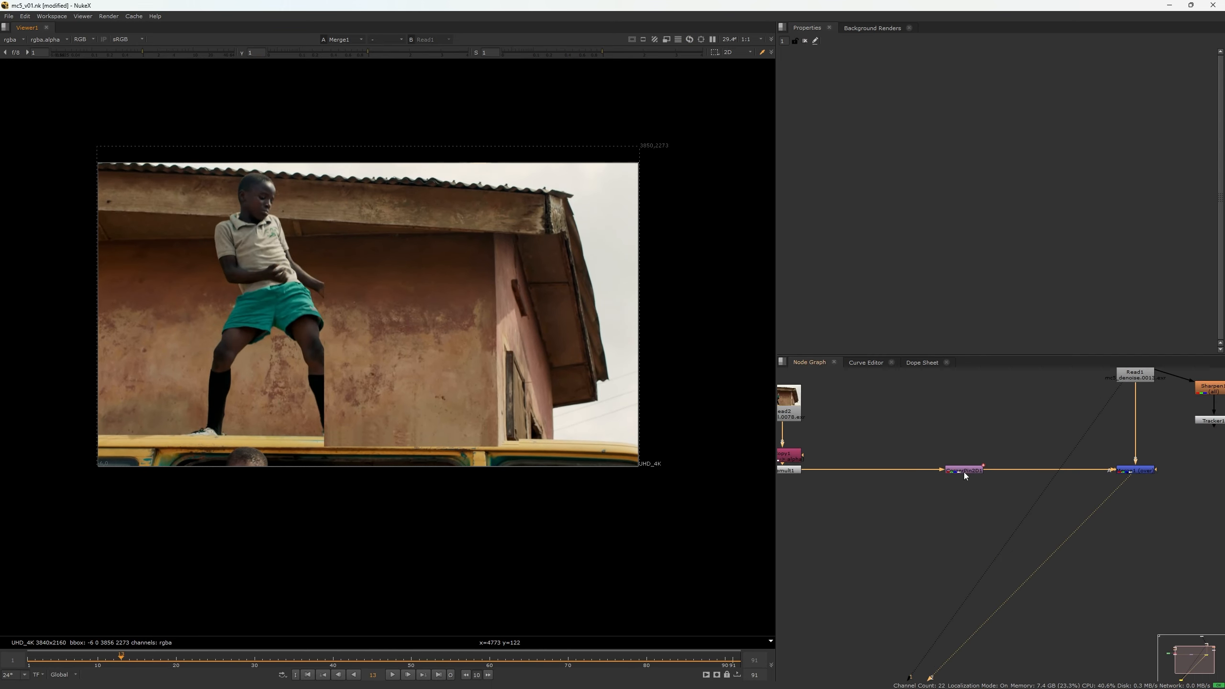
{"action": "scroll", "coordinate": [984, 465], "scroll_direction": "down", "scroll_amount": 2}
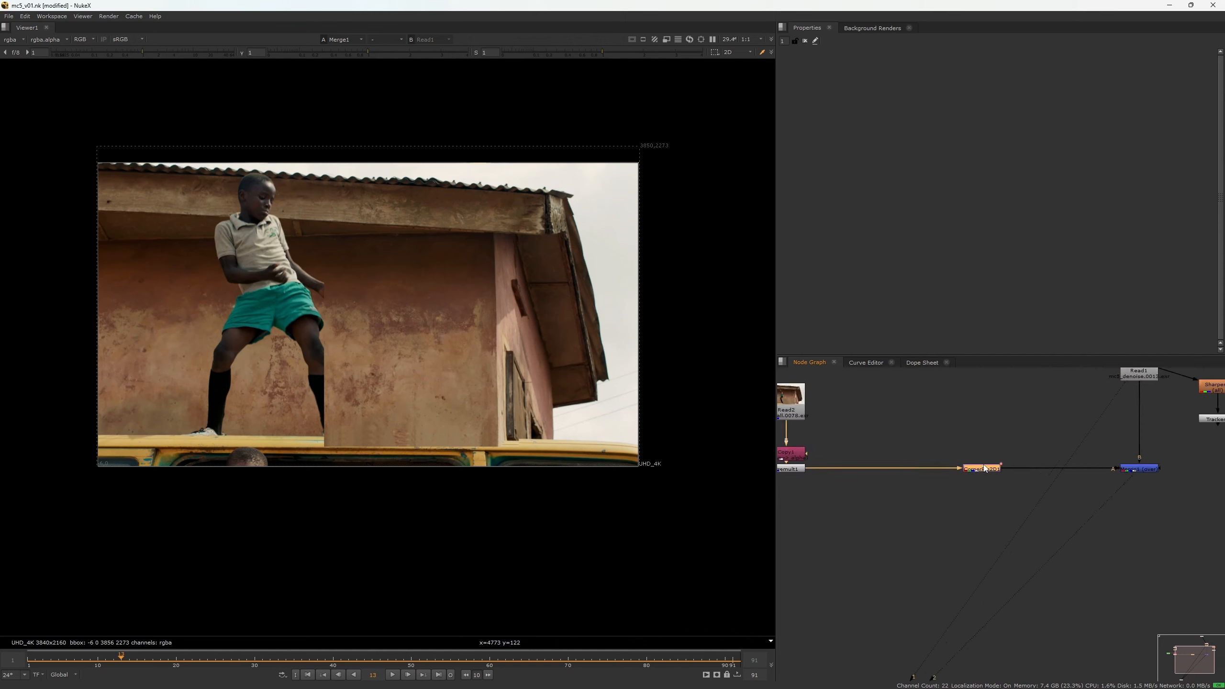
{"action": "scroll", "coordinate": [984, 462], "scroll_direction": "up", "scroll_amount": 6}
{"action": "left_click_drag", "start_coordinate": [1042, 416], "coordinate": [890, 531]}
{"action": "scroll", "coordinate": [907, 513], "scroll_direction": "down", "scroll_amount": 4}
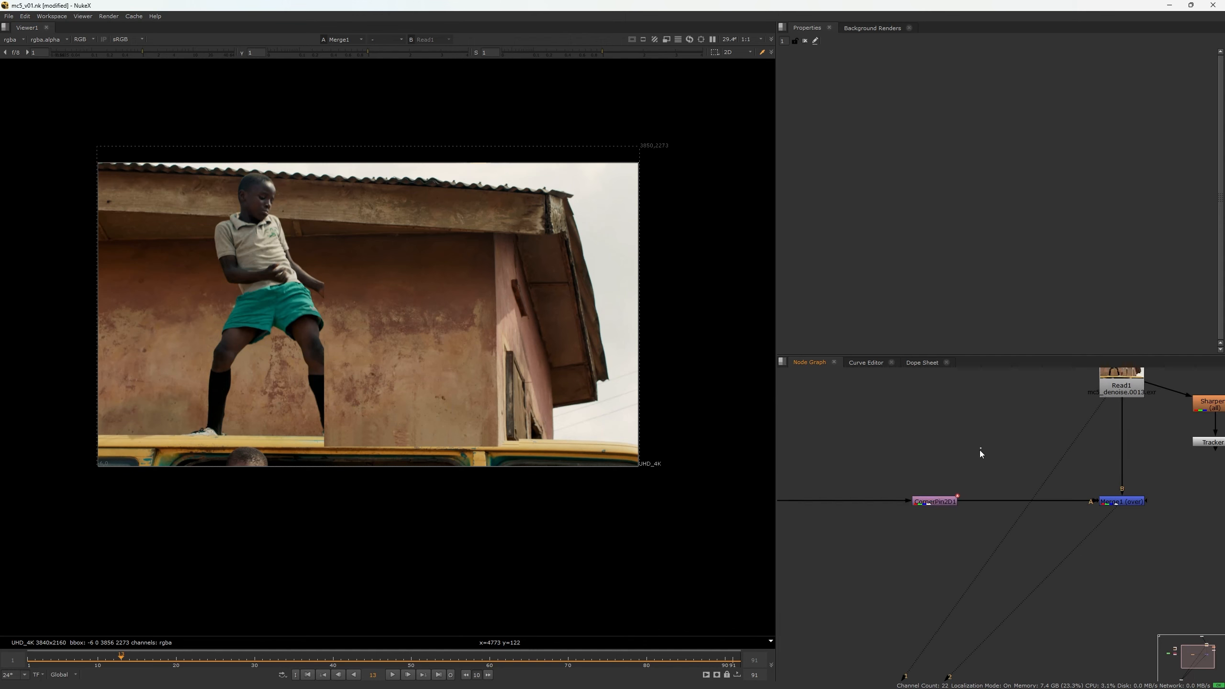
{"action": "left_click_drag", "start_coordinate": [980, 454], "coordinate": [879, 540]}
{"action": "scroll", "coordinate": [905, 522], "scroll_direction": "up", "scroll_amount": 4}
{"action": "scroll", "coordinate": [972, 480], "scroll_direction": "down", "scroll_amount": 4}
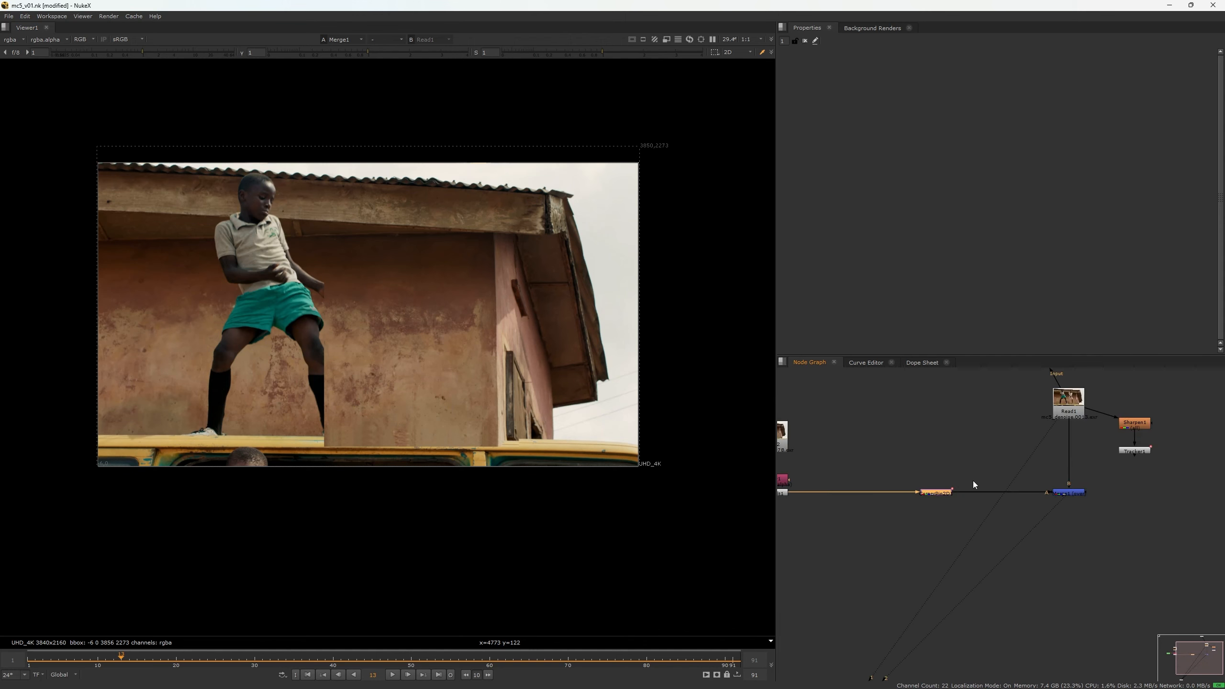
{"action": "scroll", "coordinate": [915, 510], "scroll_direction": "up", "scroll_amount": 4}
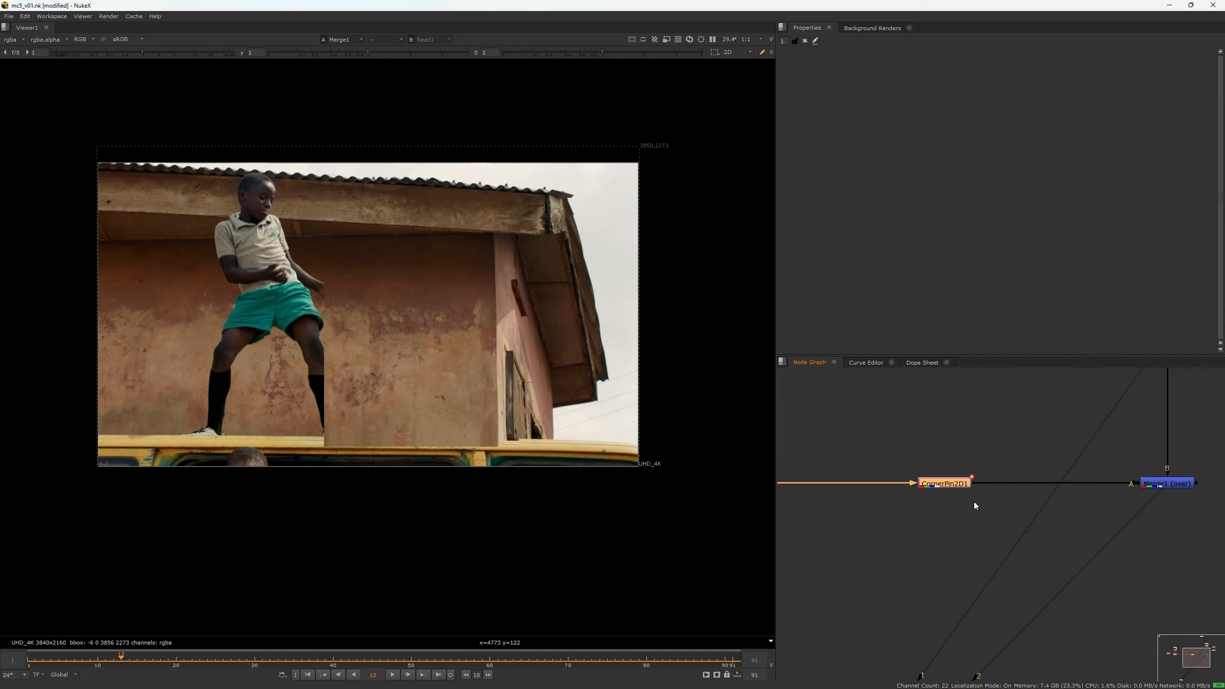
{"action": "scroll", "coordinate": [972, 501], "scroll_direction": "up", "scroll_amount": 3}
{"action": "key", "text": "n"}
{"action": "key", "text": "End"}
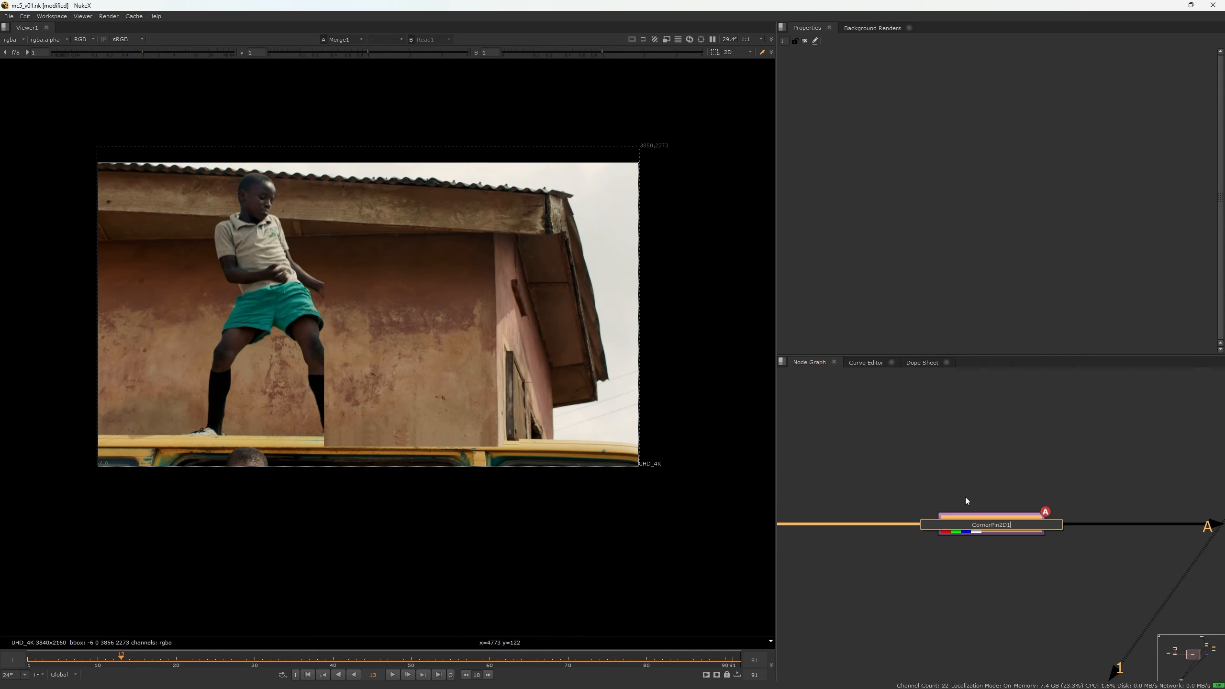
{"action": "type", "text": "_Matchmove"}
{"action": "key", "text": "Return"}
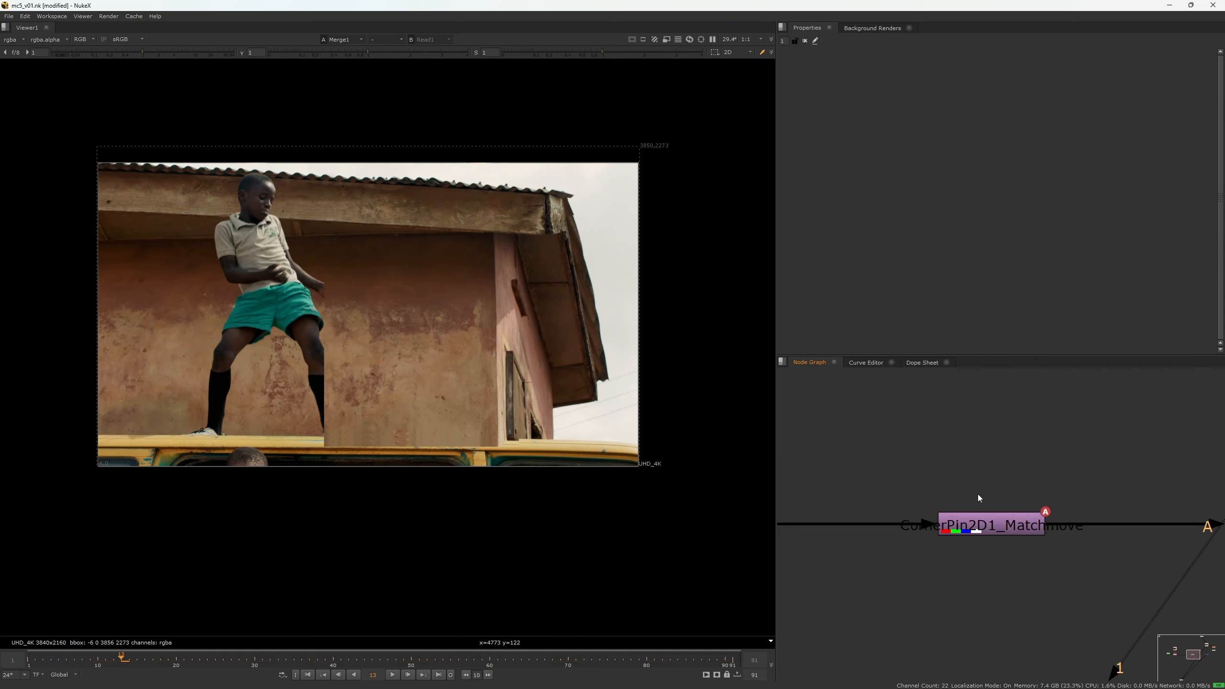
Set the tile colour of the CornerPin2D1_Matchmove node to bright yellow so it stands out in the node graph.
{"action": "scroll", "coordinate": [989, 487], "scroll_direction": "down", "scroll_amount": 4}
{"action": "left_click_drag", "start_coordinate": [1035, 456], "coordinate": [979, 507]}
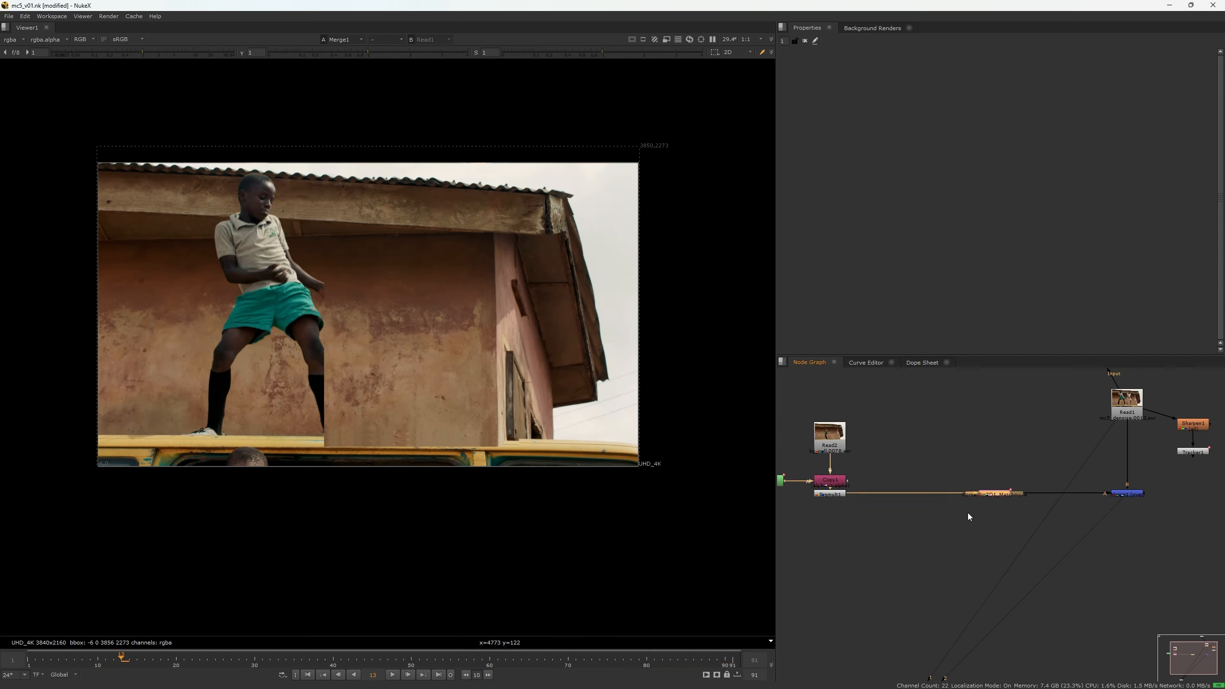
{"action": "scroll", "coordinate": [968, 513], "scroll_direction": "up", "scroll_amount": 2}
{"action": "left_click_drag", "start_coordinate": [1089, 424], "coordinate": [992, 502]}
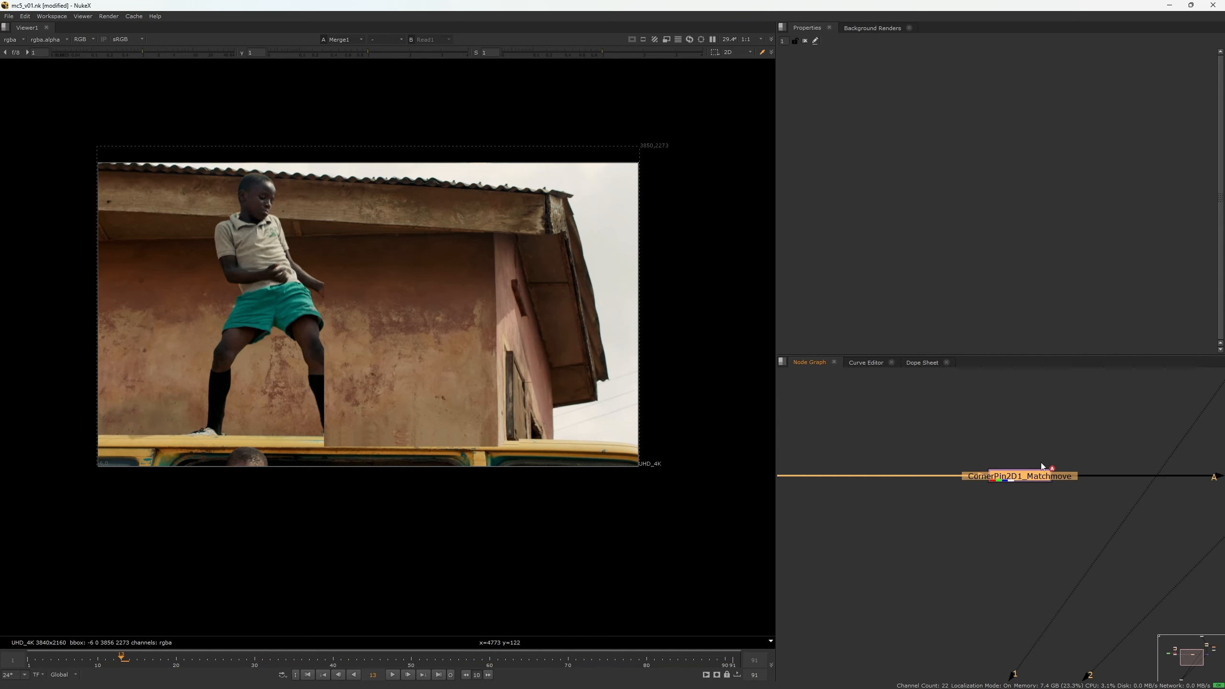
{"action": "scroll", "coordinate": [1037, 456], "scroll_direction": "down", "scroll_amount": 3}
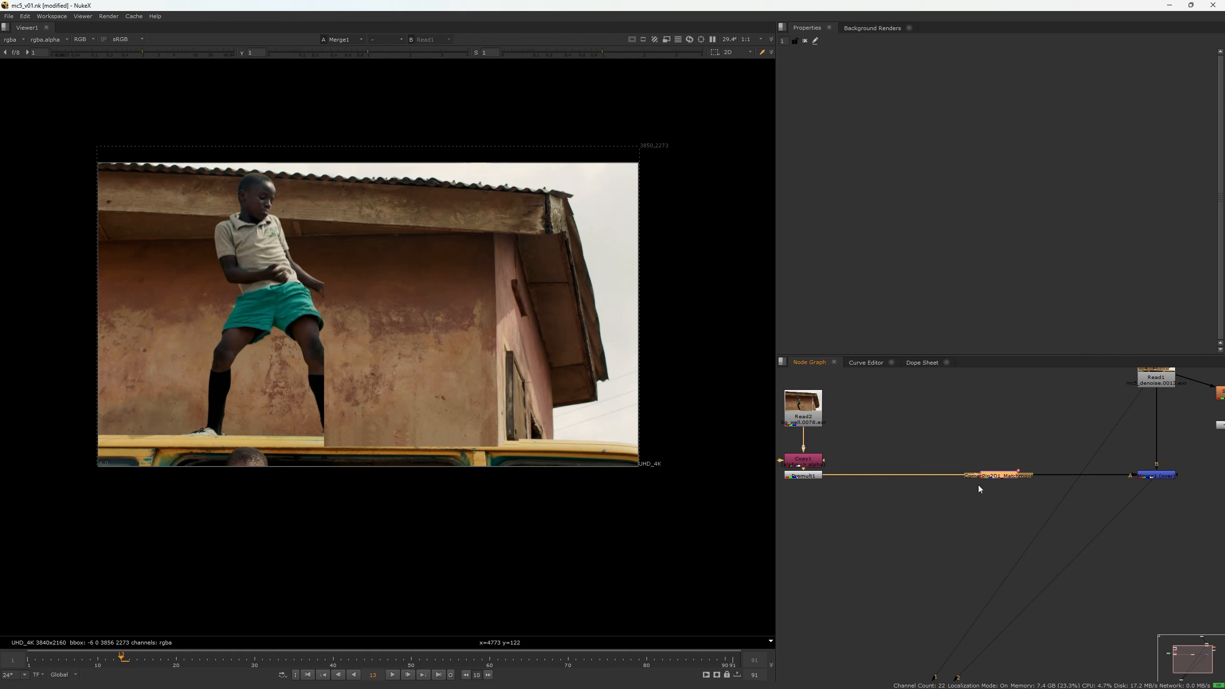
{"action": "scroll", "coordinate": [979, 489], "scroll_direction": "up", "scroll_amount": 2}
{"action": "double_click", "coordinate": [996, 474]}
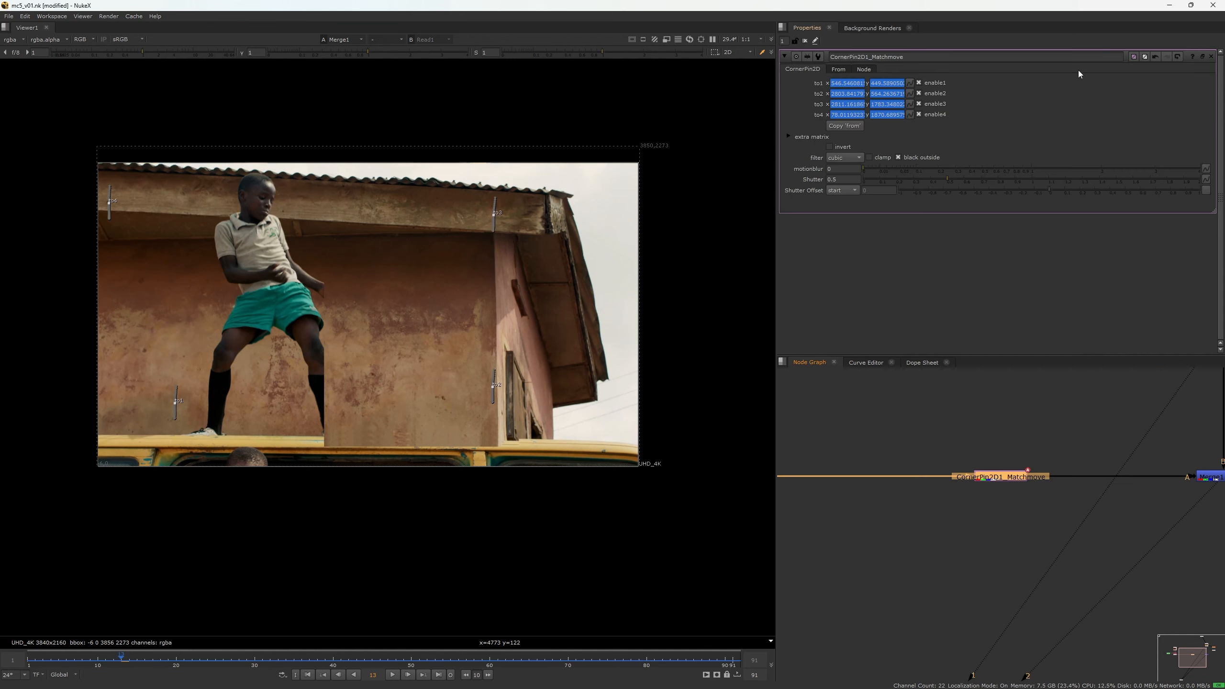
{"action": "left_click", "coordinate": [1135, 57]}
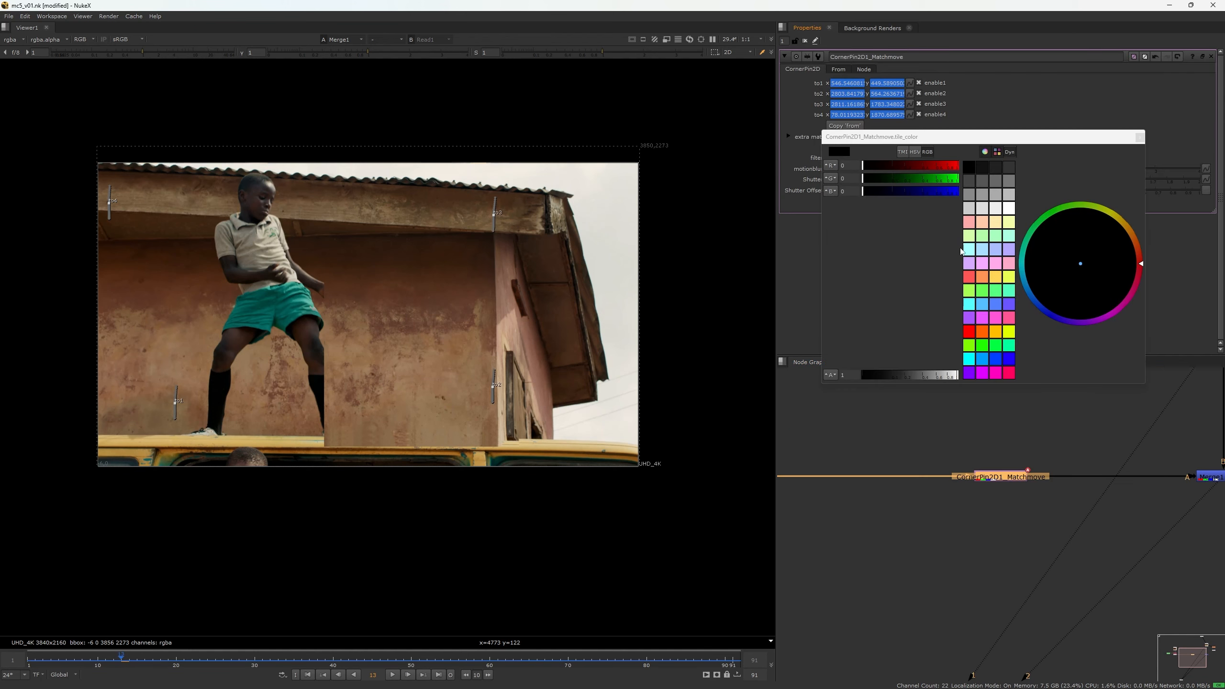
{"action": "left_click", "coordinate": [1009, 331]}
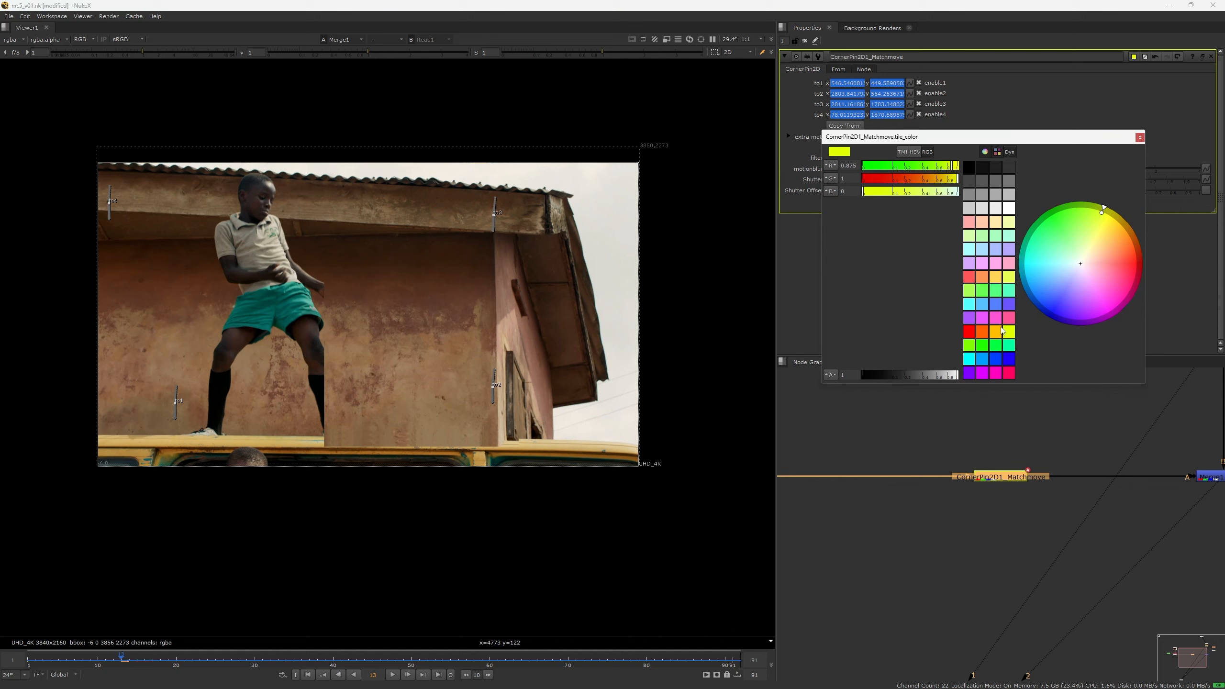
{"action": "left_click", "coordinate": [1139, 138]}
{"action": "left_click", "coordinate": [1032, 446]}
{"action": "left_click_drag", "start_coordinate": [1048, 429], "coordinate": [952, 502]}
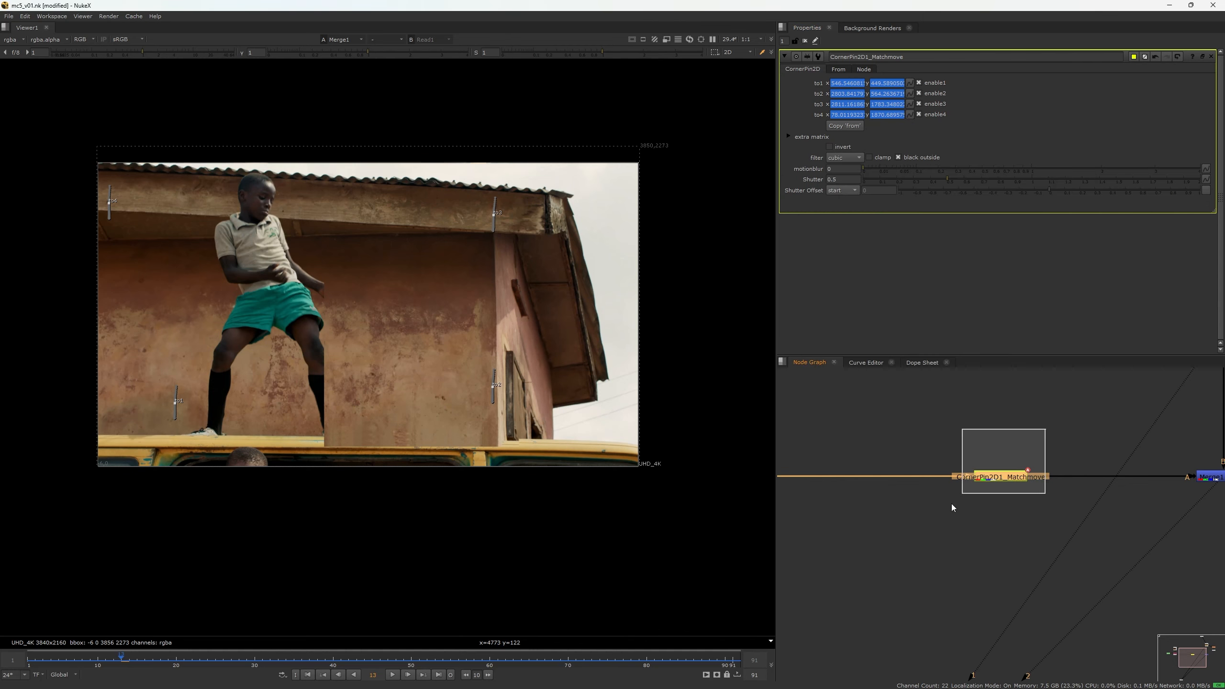
{"action": "left_click_drag", "start_coordinate": [1056, 460], "coordinate": [919, 493]}
{"action": "scroll", "coordinate": [920, 551], "scroll_direction": "down", "scroll_amount": 3}
{"action": "scroll", "coordinate": [948, 491], "scroll_direction": "down", "scroll_amount": 3}
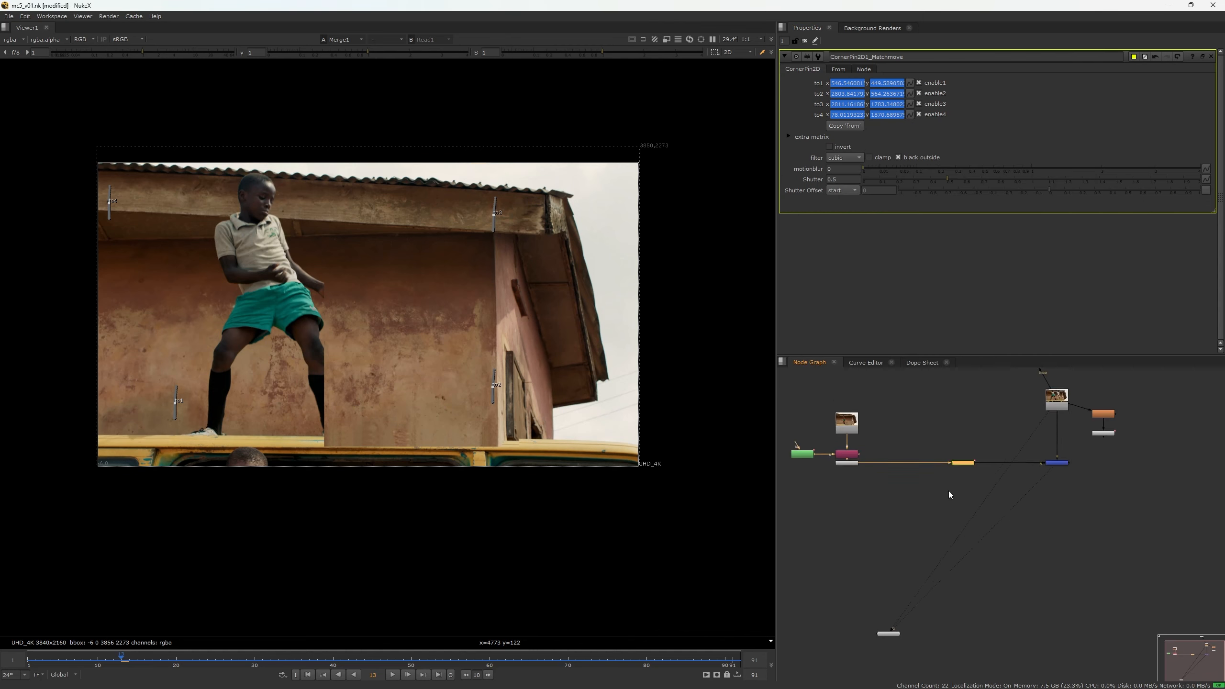
{"action": "scroll", "coordinate": [927, 469], "scroll_direction": "up", "scroll_amount": 4}
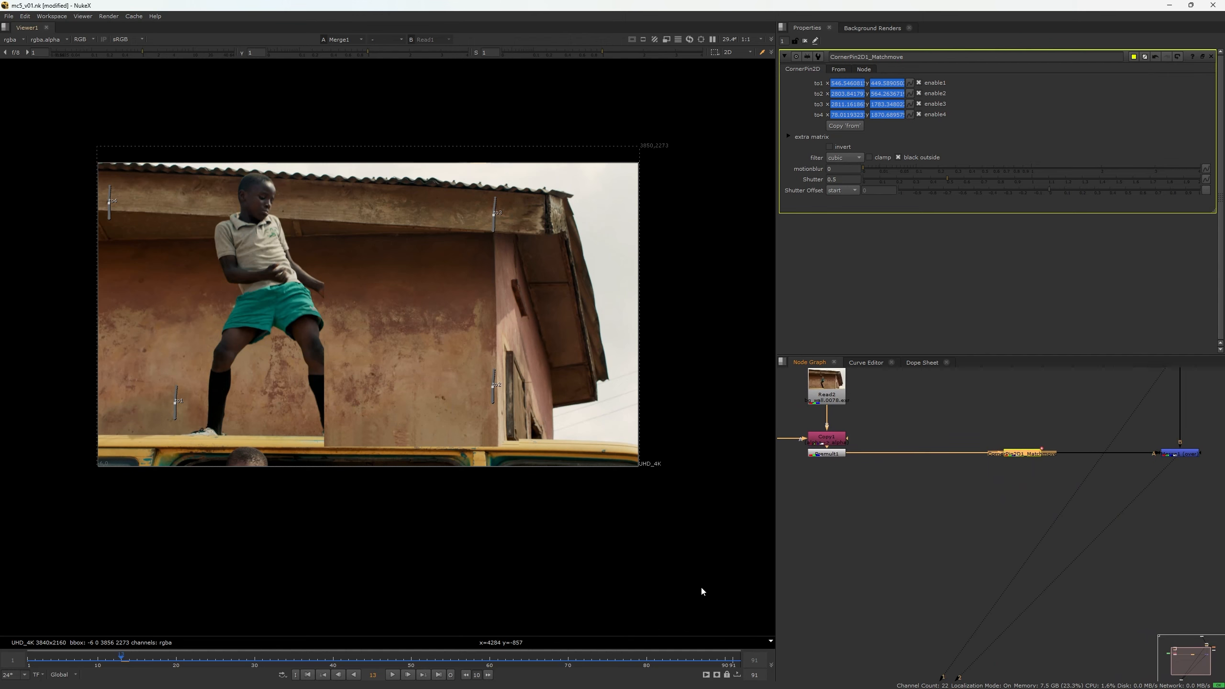